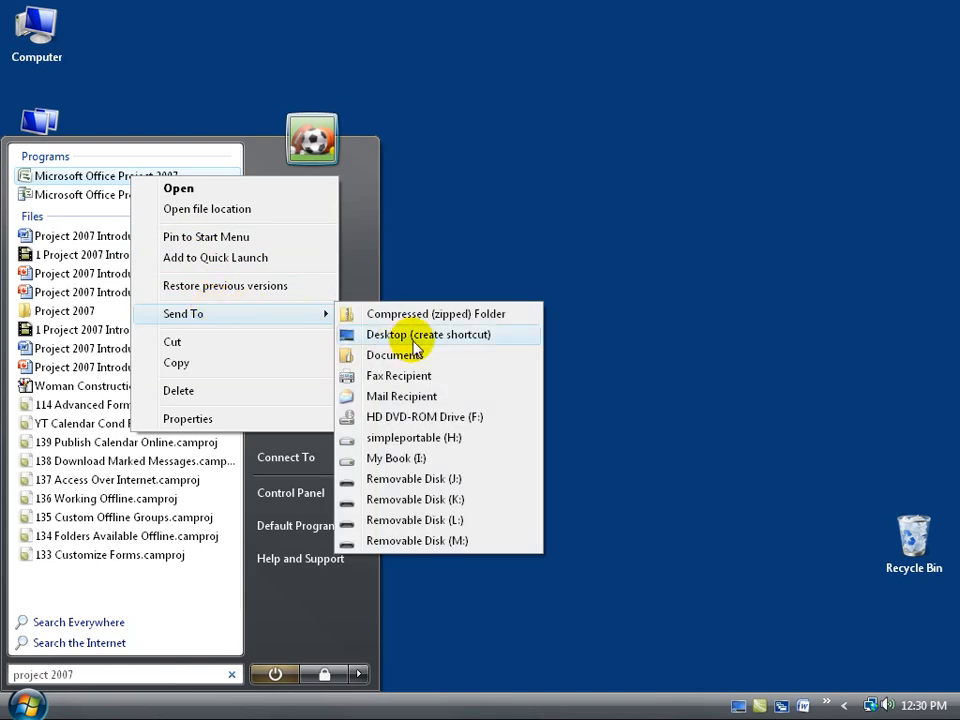
Put a Microsoft Office Project 2007 shortcut on the desktop and start Microsoft Project from it.
{"action": "left_click", "coordinate": [534, 242]}
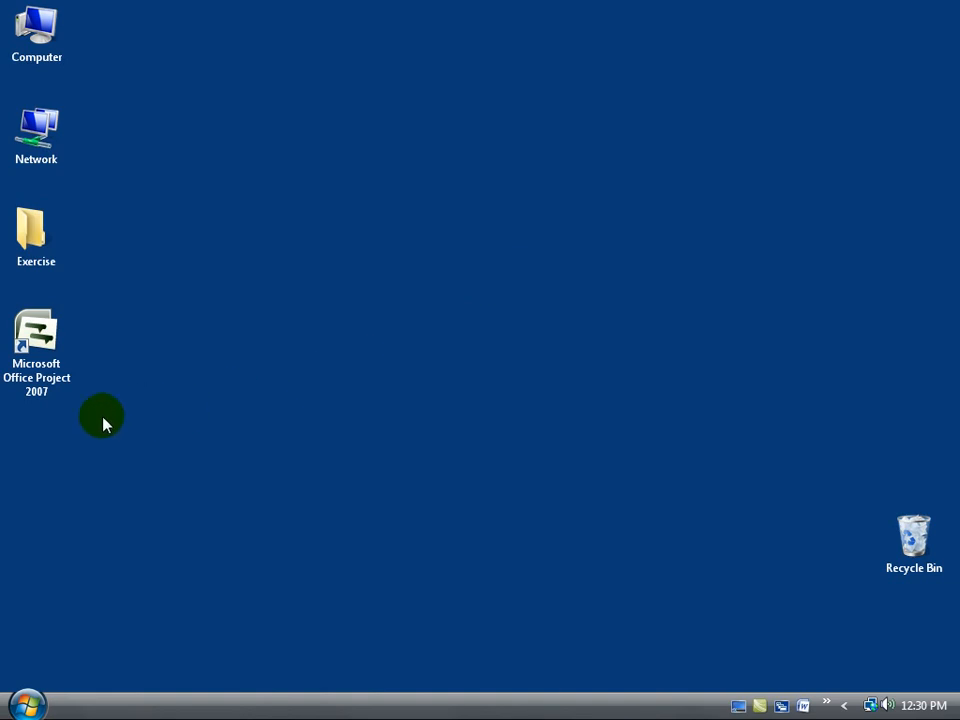
{"action": "double_click", "coordinate": [45, 364]}
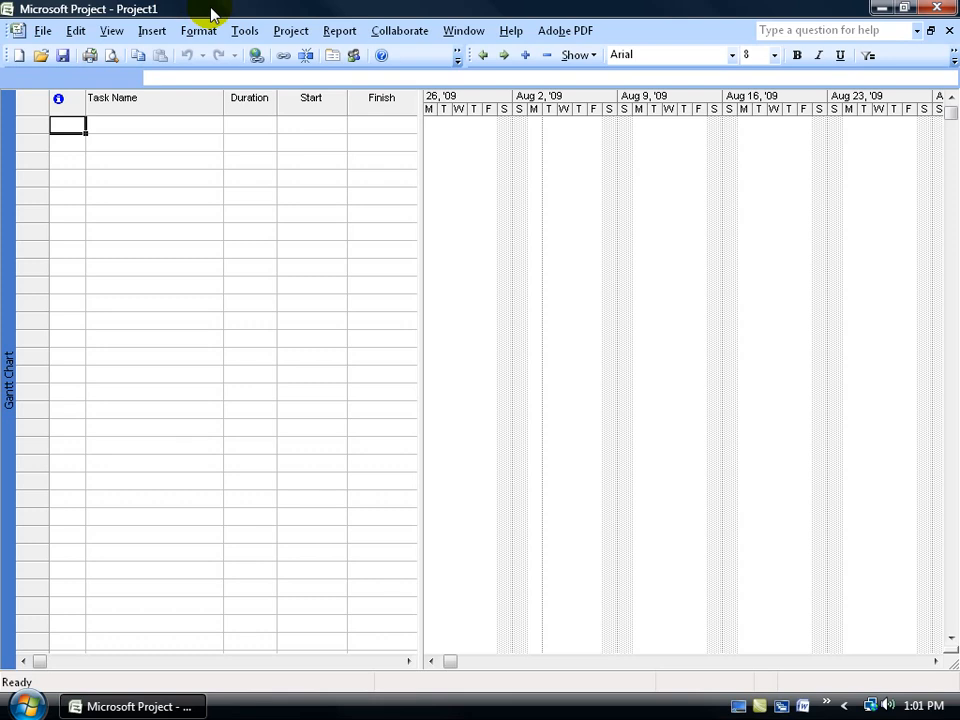
{"action": "left_click", "coordinate": [193, 37]}
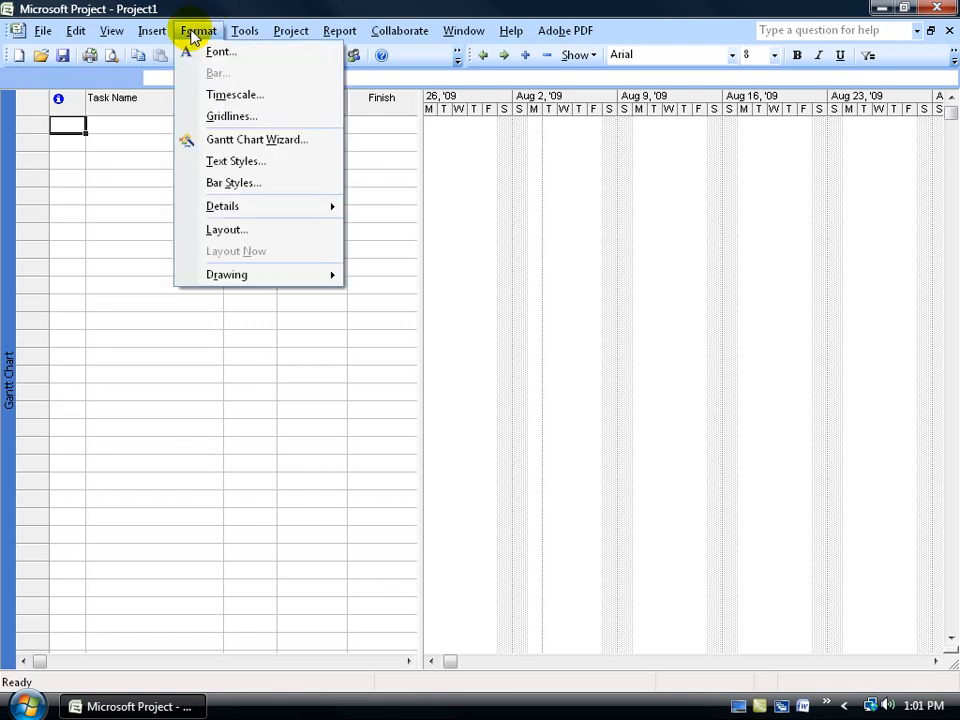
{"action": "mouse_move", "coordinate": [154, 35]}
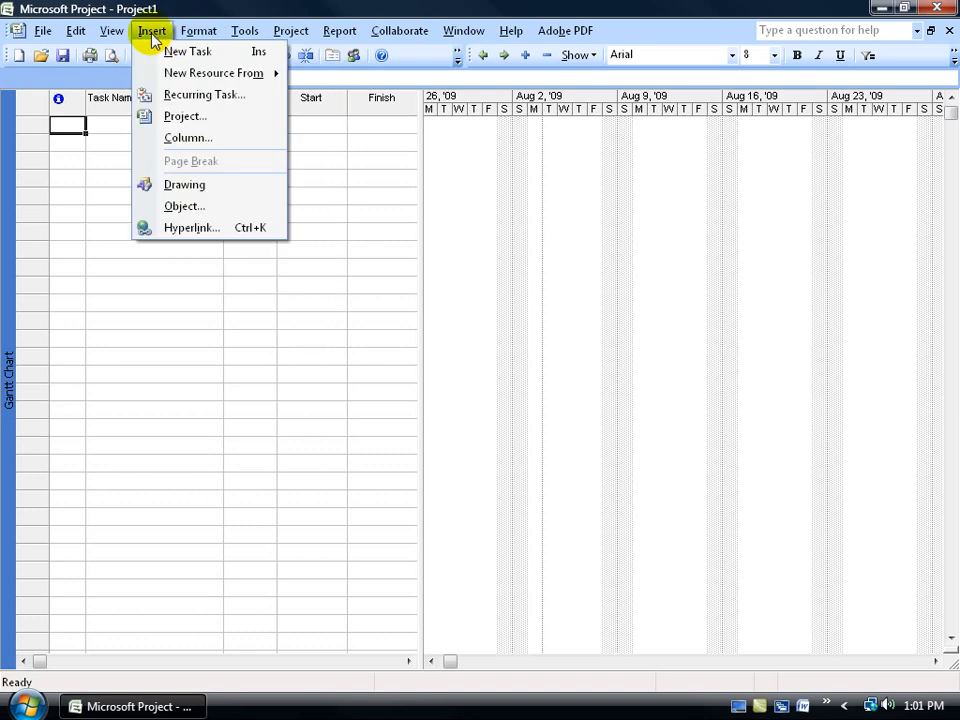
{"action": "left_click", "coordinate": [208, 8]}
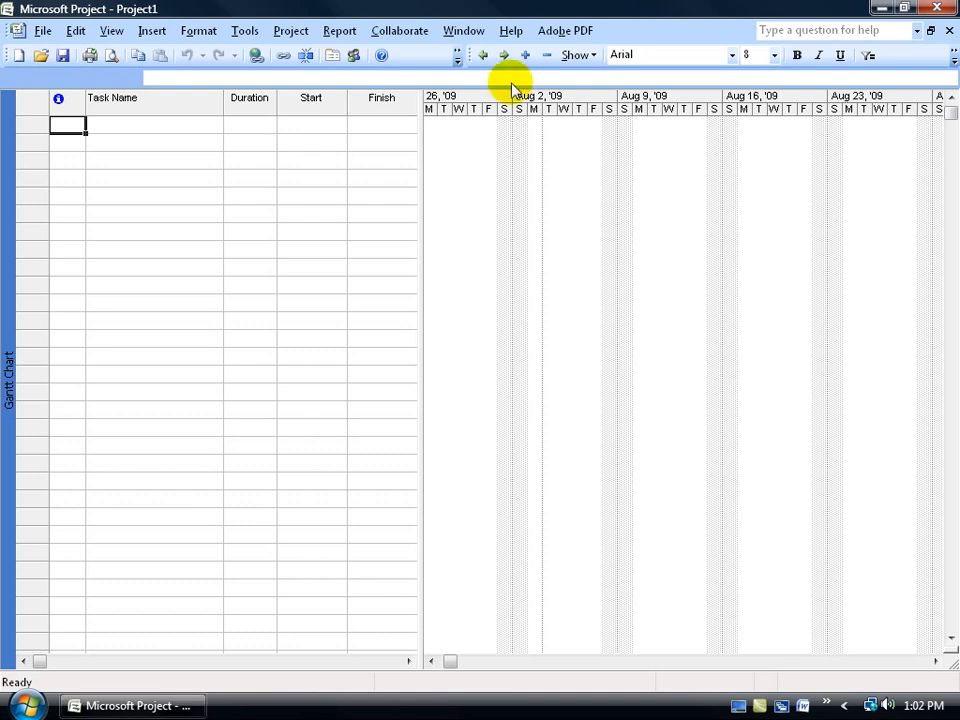
Arrange the Standard and Formatting toolbars so that their buttons are shown on two rows.
{"action": "left_click", "coordinate": [457, 56]}
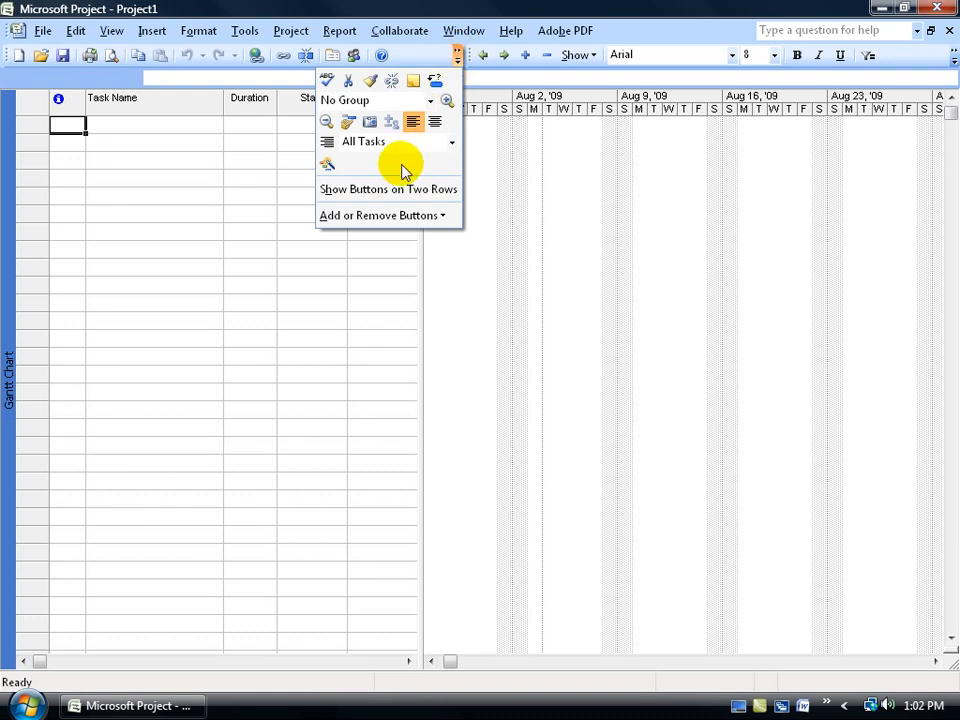
{"action": "left_click", "coordinate": [690, 33]}
{"action": "left_click", "coordinate": [953, 57]}
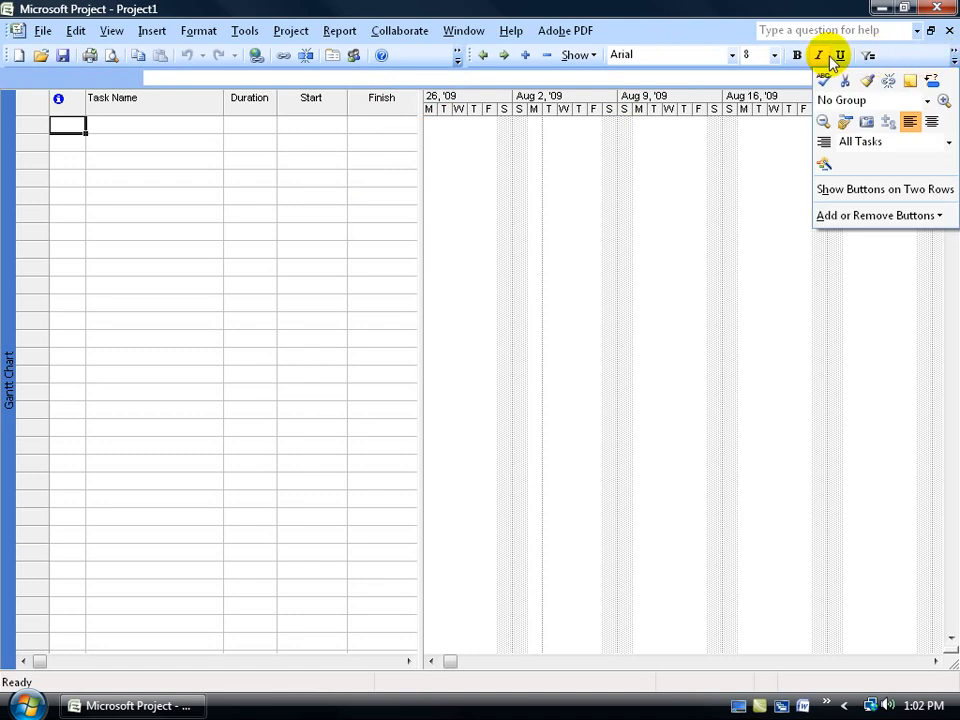
{"action": "left_click", "coordinate": [690, 38]}
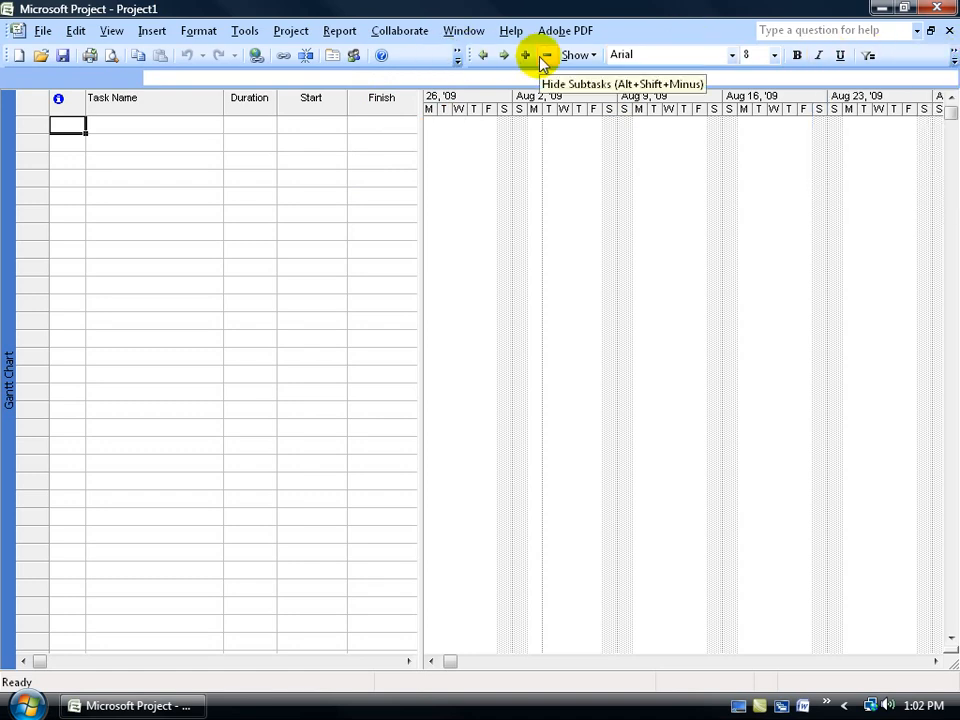
{"action": "left_click", "coordinate": [457, 57]}
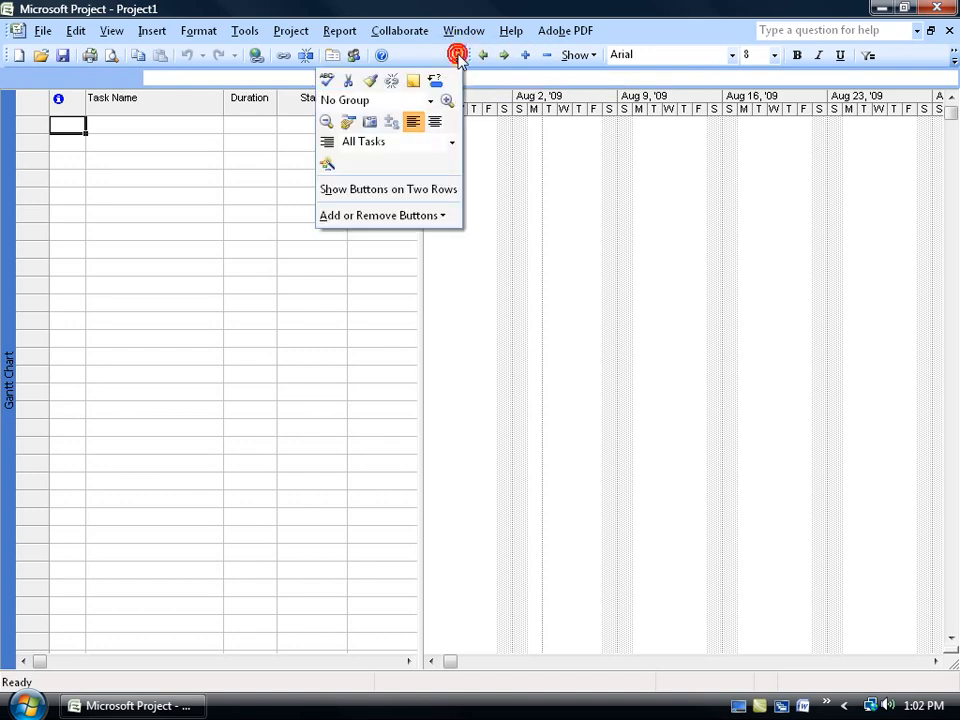
{"action": "left_click", "coordinate": [430, 192]}
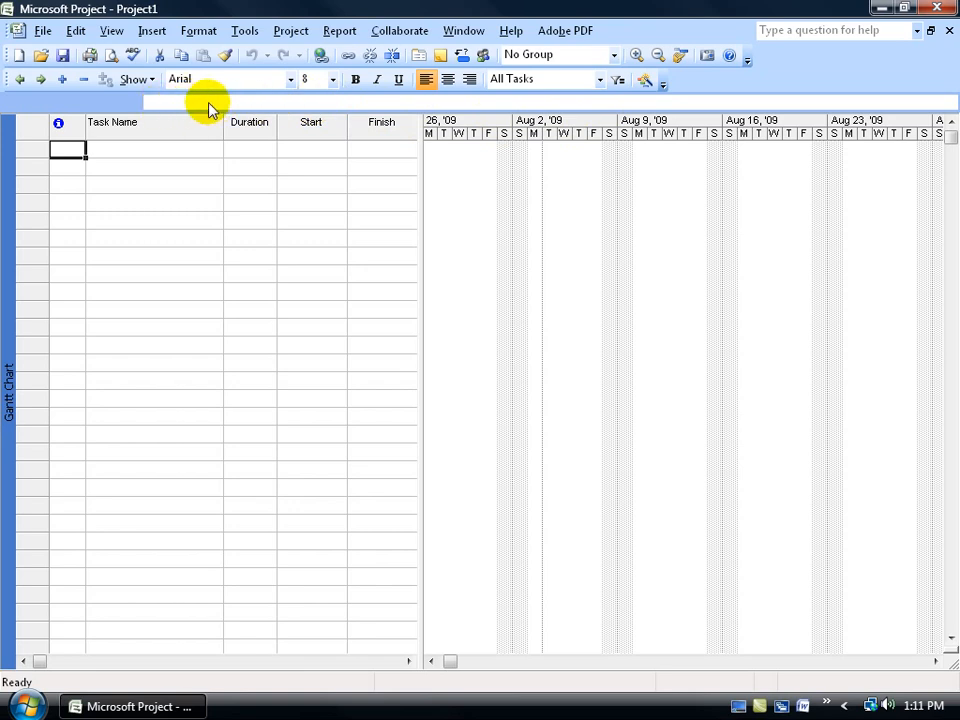
Turn on the Project Guide to view its Tasks pane and turn it off again.
{"action": "left_click", "coordinate": [181, 202]}
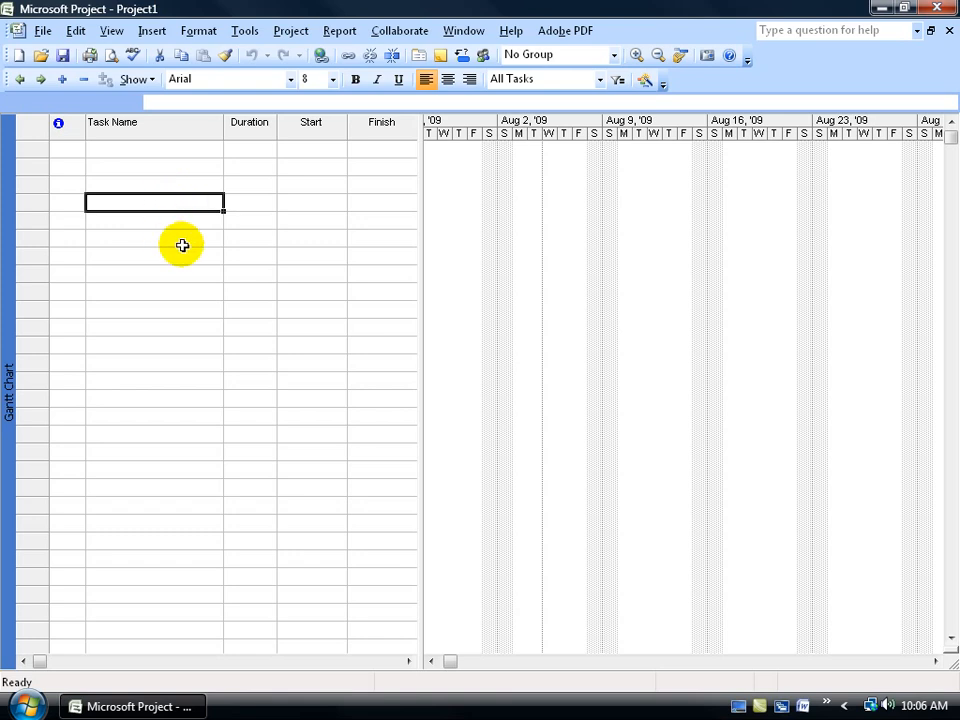
{"action": "left_click", "coordinate": [110, 31]}
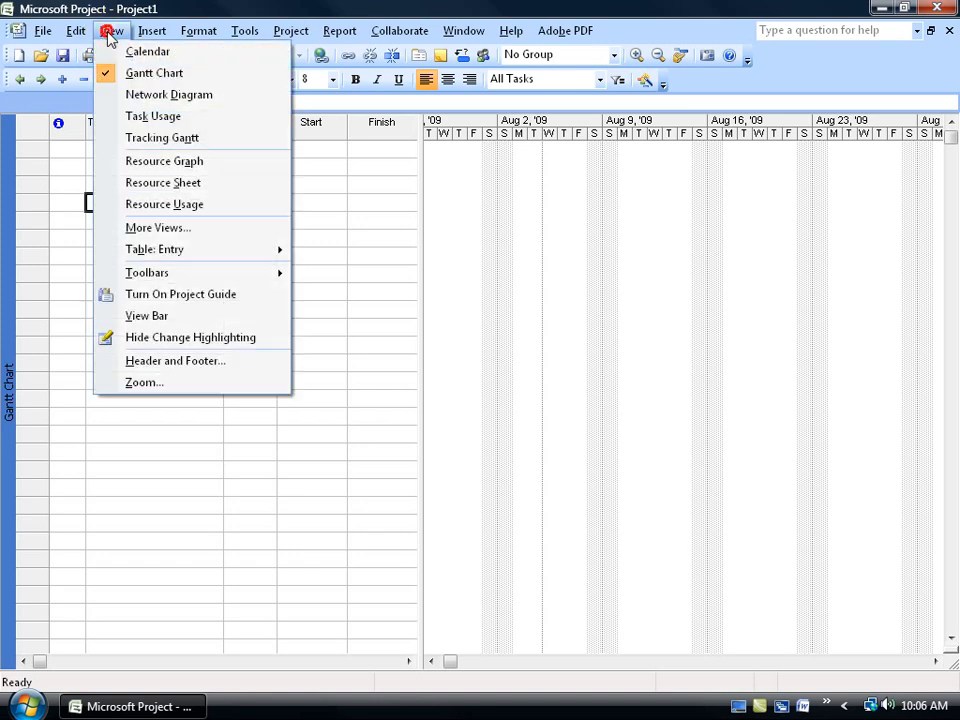
{"action": "left_click", "coordinate": [157, 296]}
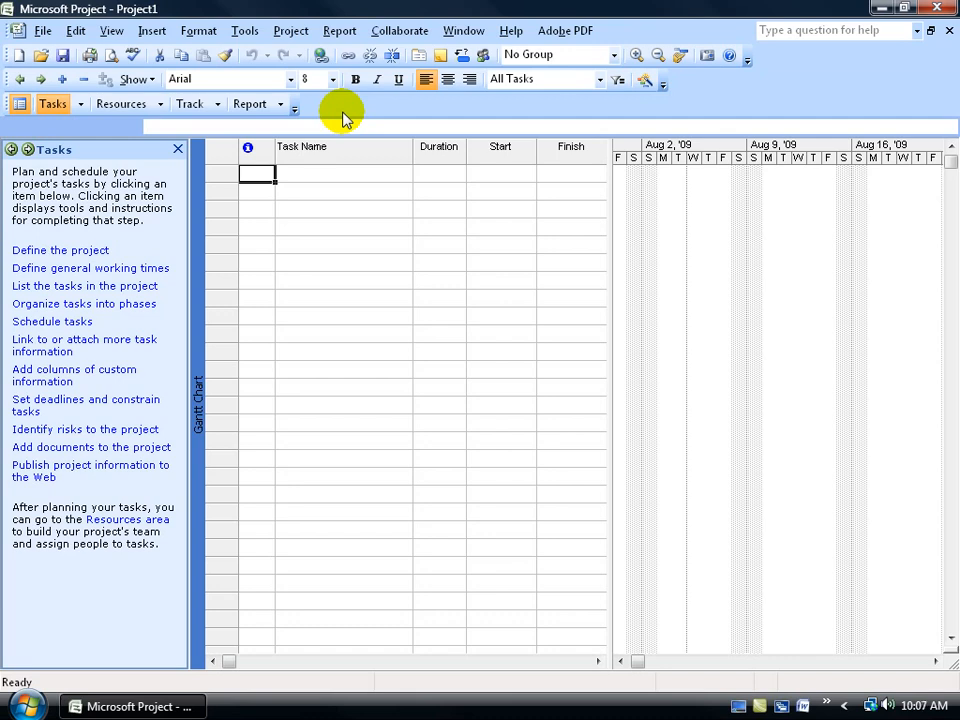
{"action": "left_click", "coordinate": [112, 31]}
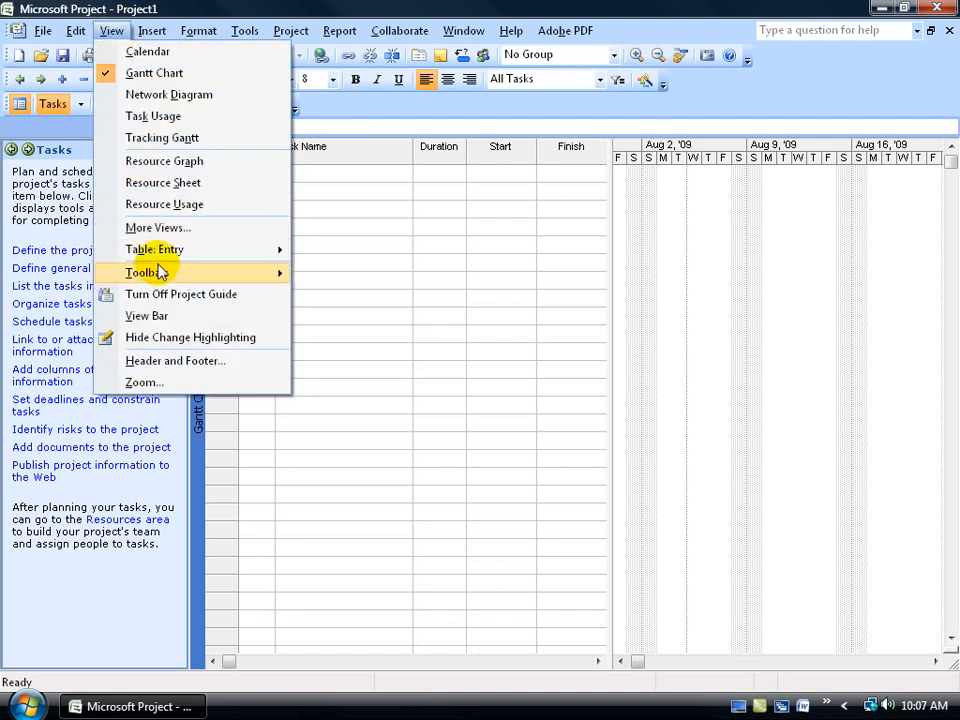
{"action": "left_click", "coordinate": [161, 296]}
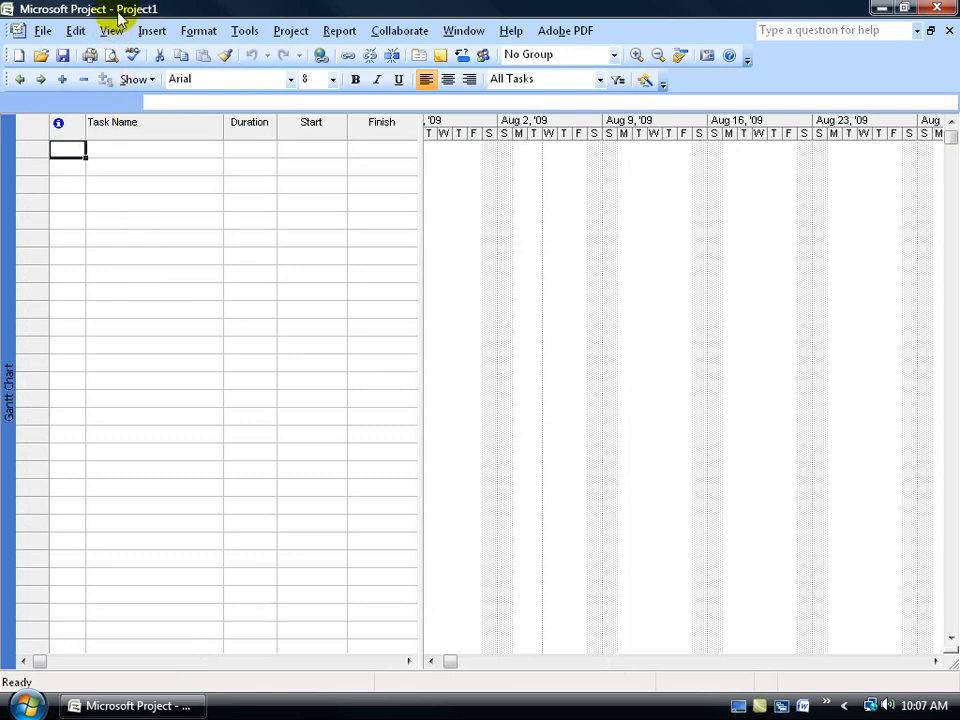
Save the project as Software Training Manual in the Exercise folder on the desktop.
{"action": "left_click", "coordinate": [63, 55]}
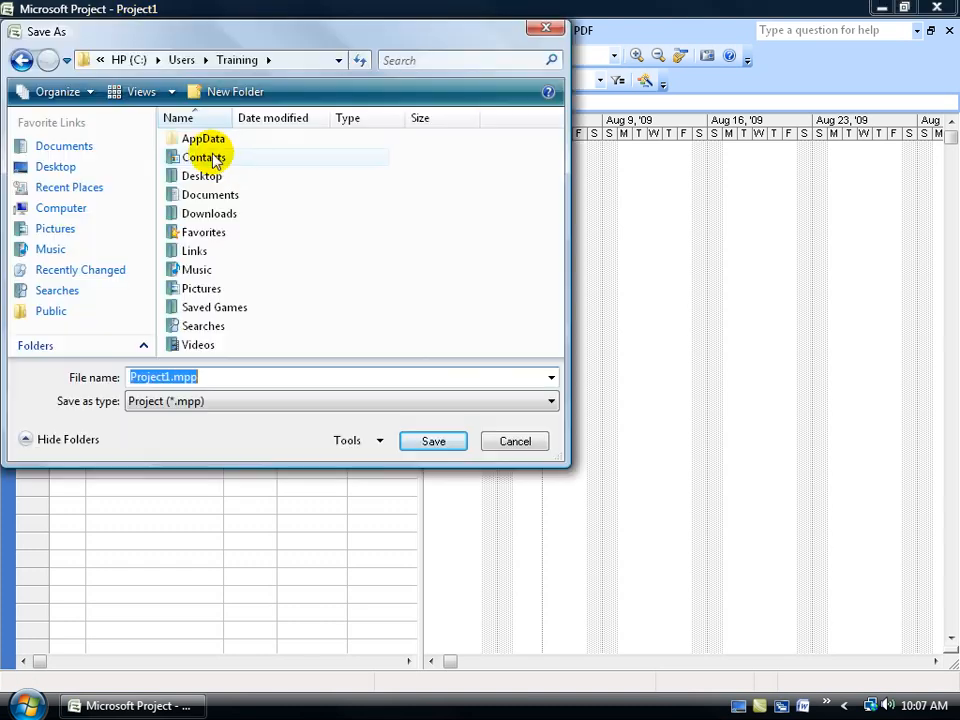
{"action": "left_click", "coordinate": [54, 166]}
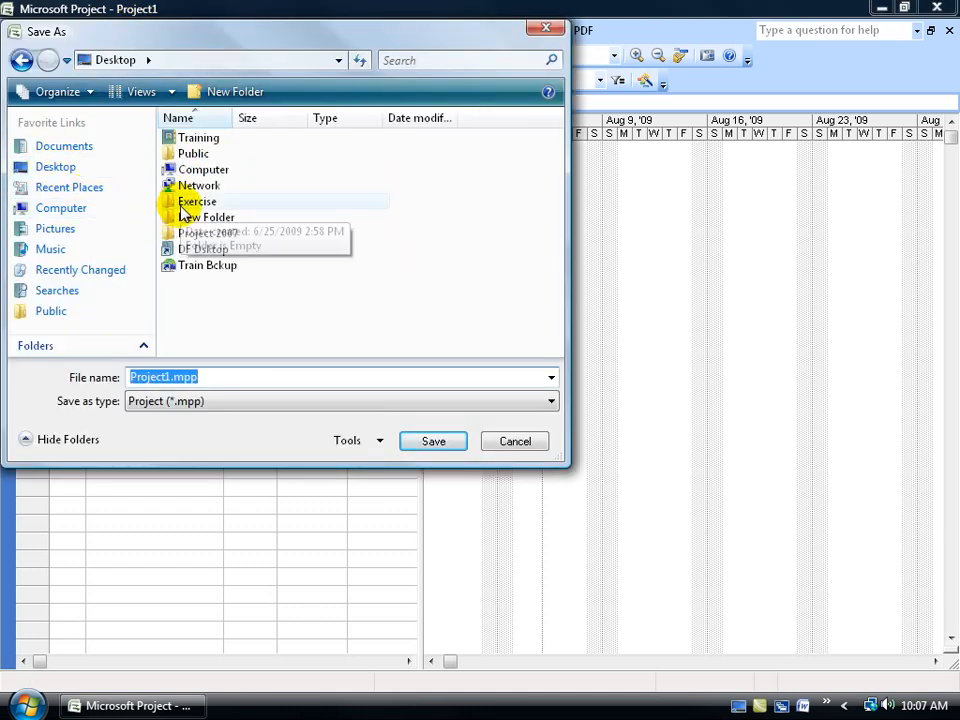
{"action": "double_click", "coordinate": [180, 206]}
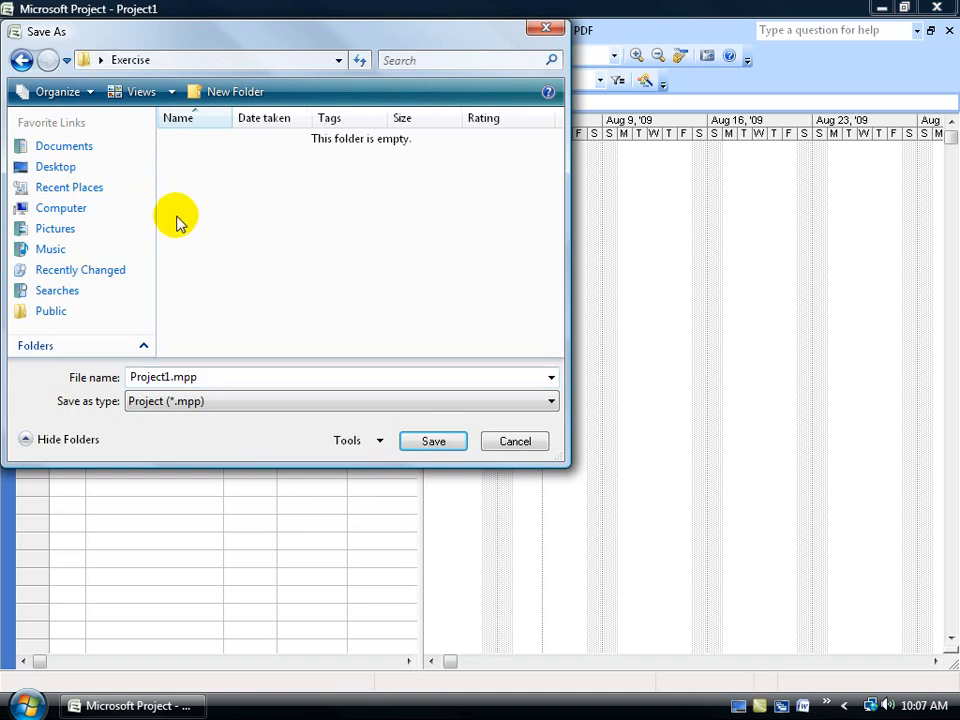
{"action": "double_click", "coordinate": [201, 377]}
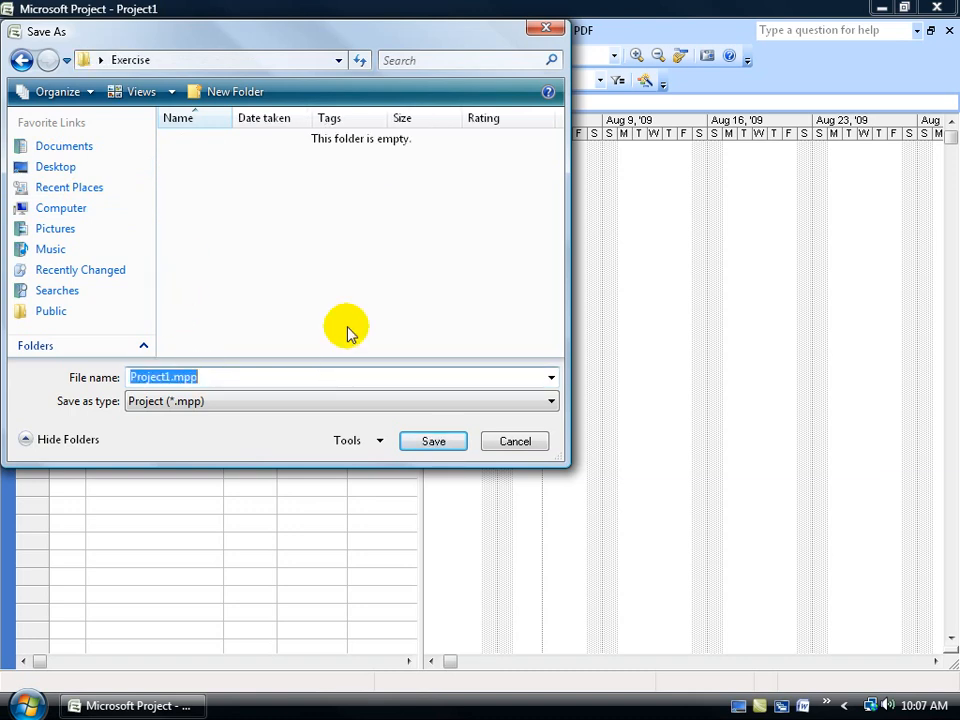
{"action": "type", "text": "Software Training Manual"}
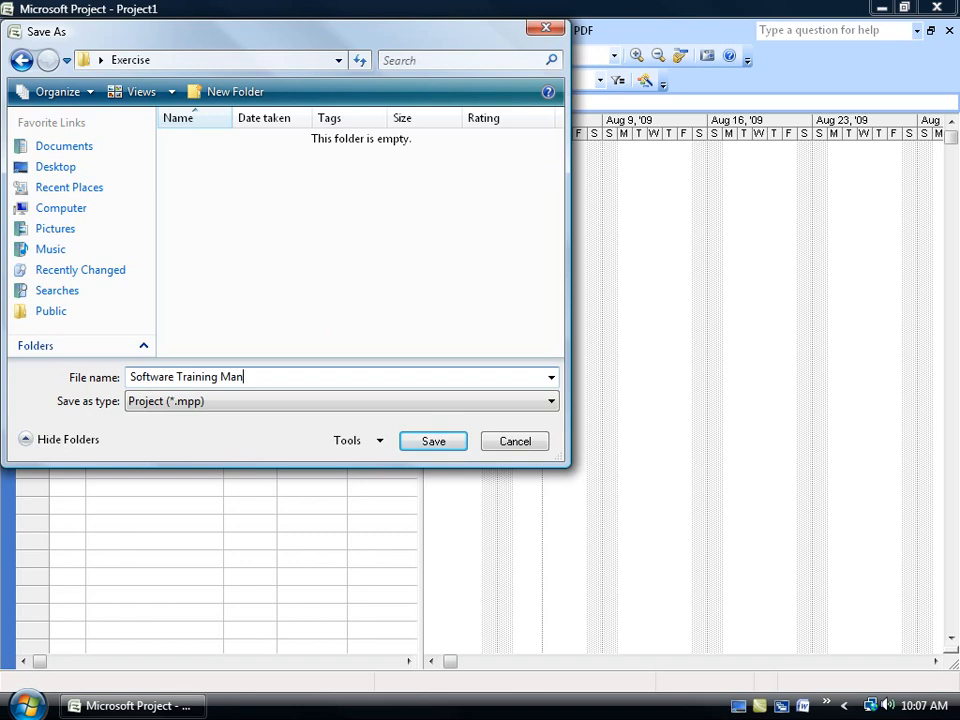
{"action": "left_click", "coordinate": [433, 443]}
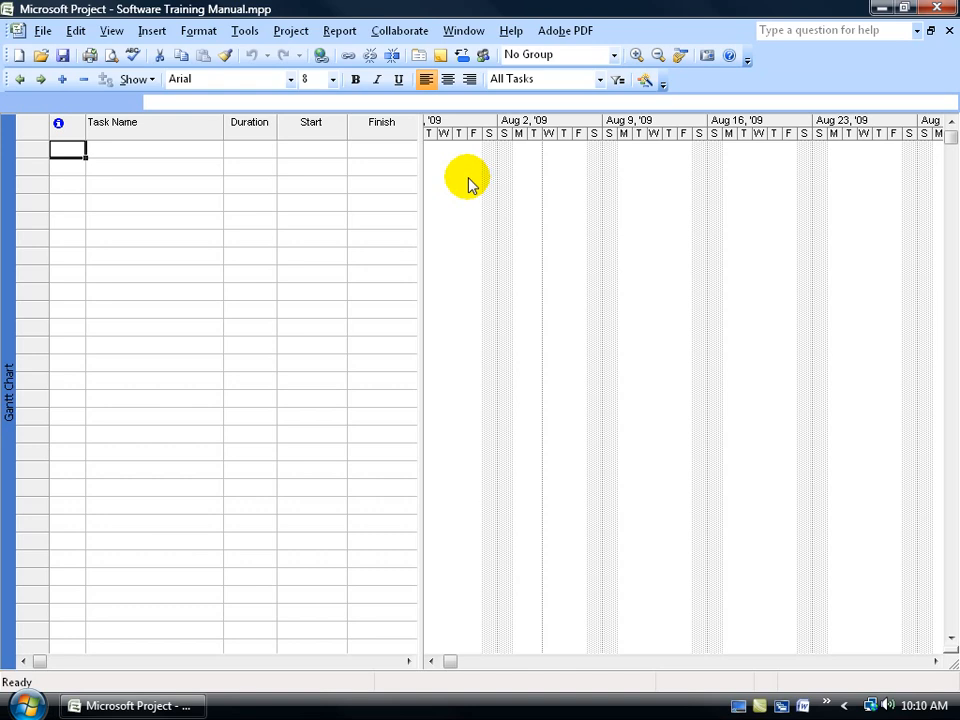
Set the project's start date to 8/1/08 in the project information.
{"action": "left_click", "coordinate": [292, 36]}
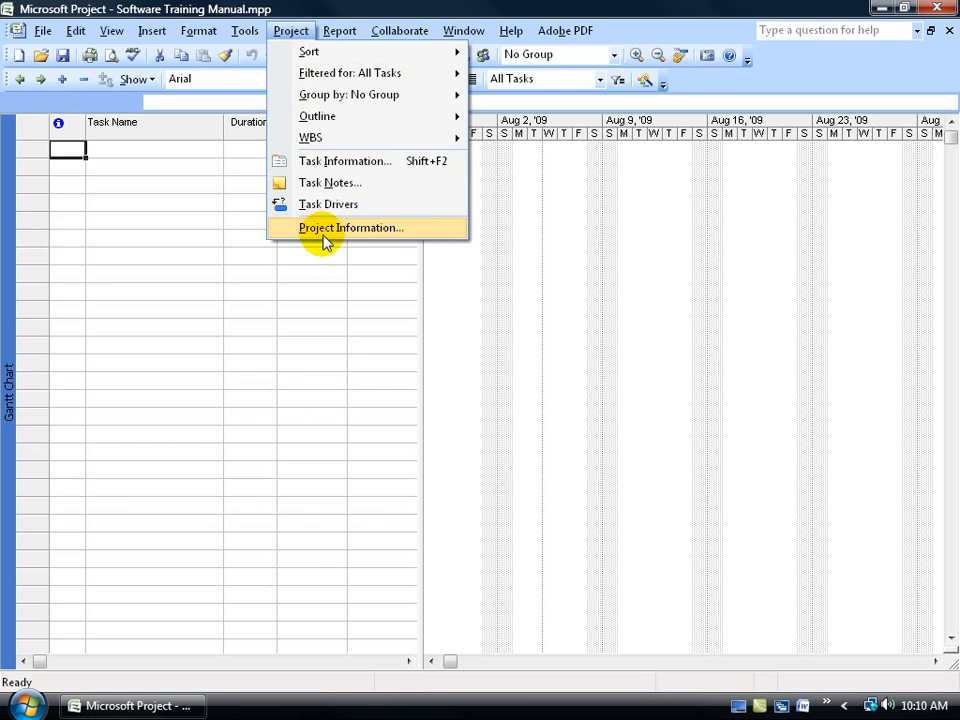
{"action": "left_click", "coordinate": [323, 228]}
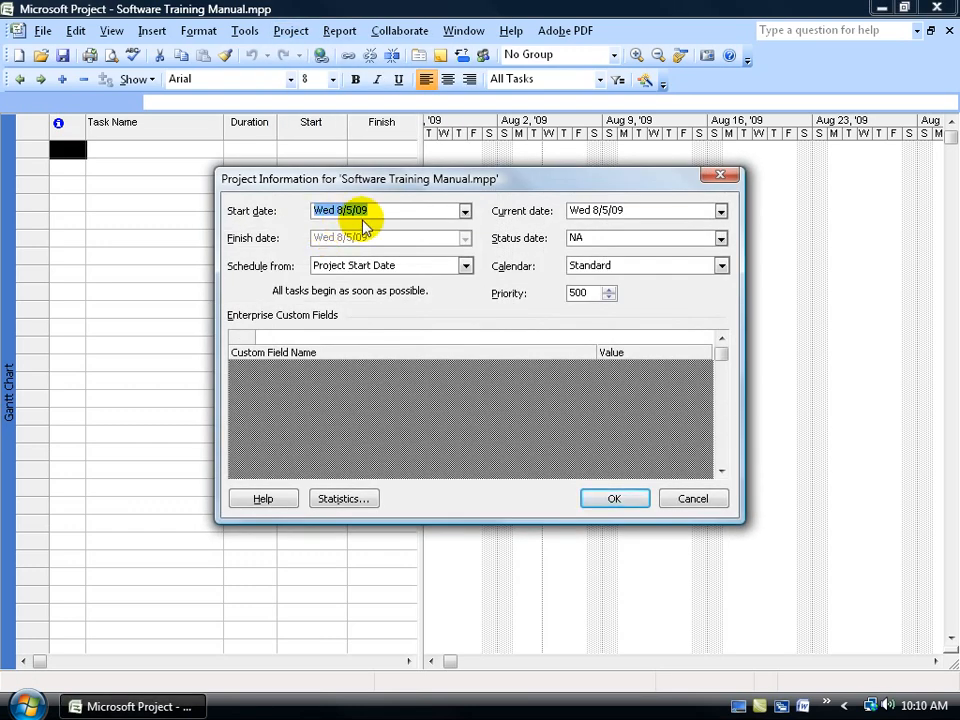
{"action": "left_click", "coordinate": [464, 211]}
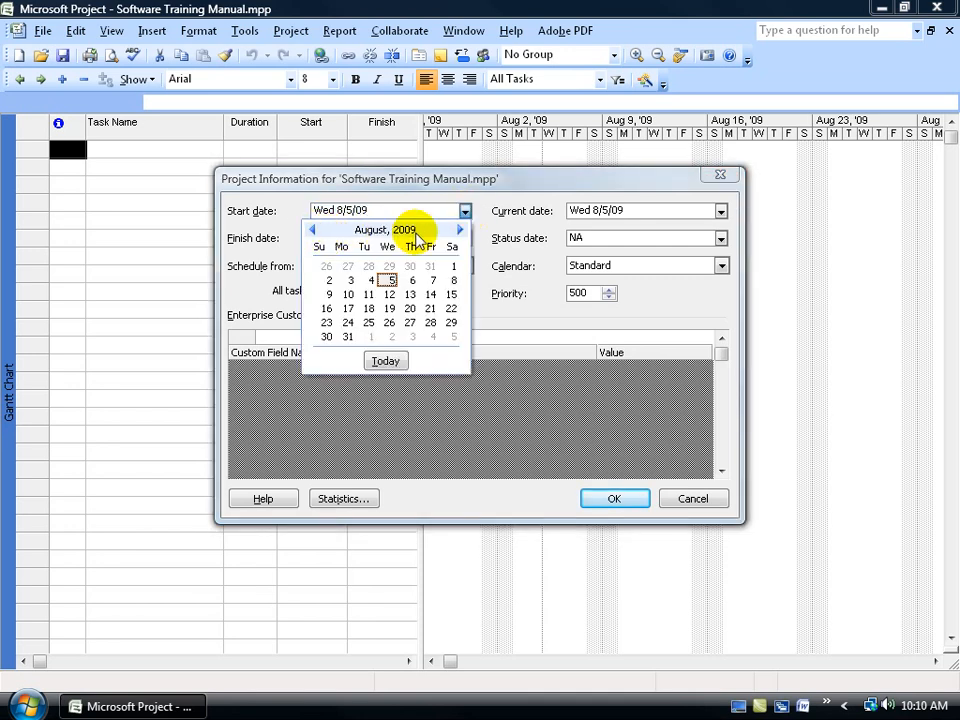
{"action": "left_click", "coordinate": [392, 209]}
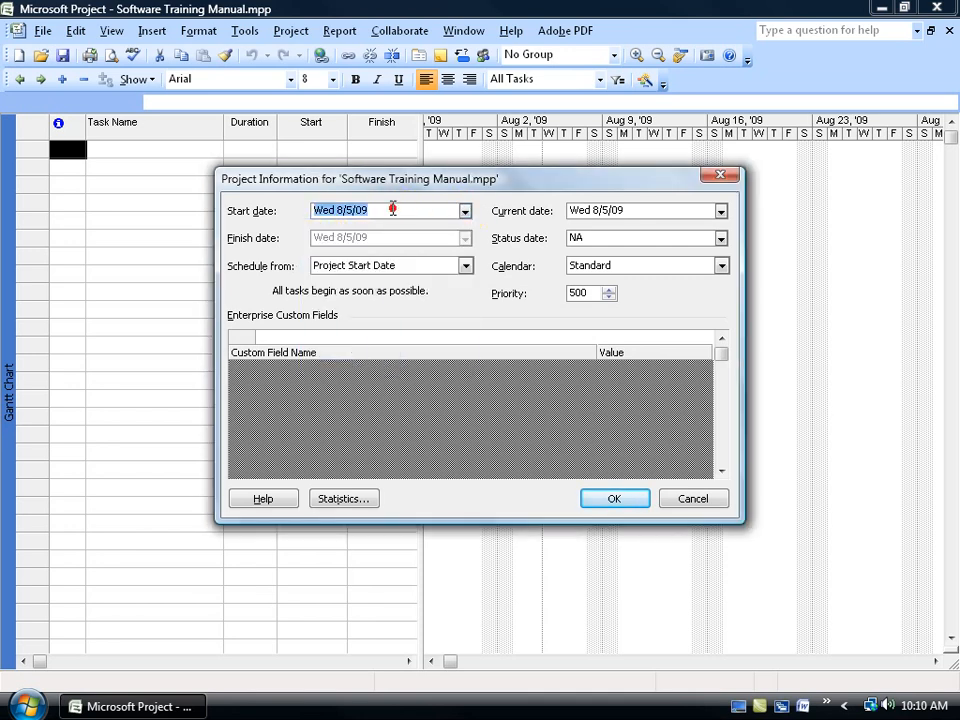
{"action": "left_click", "coordinate": [364, 209]}
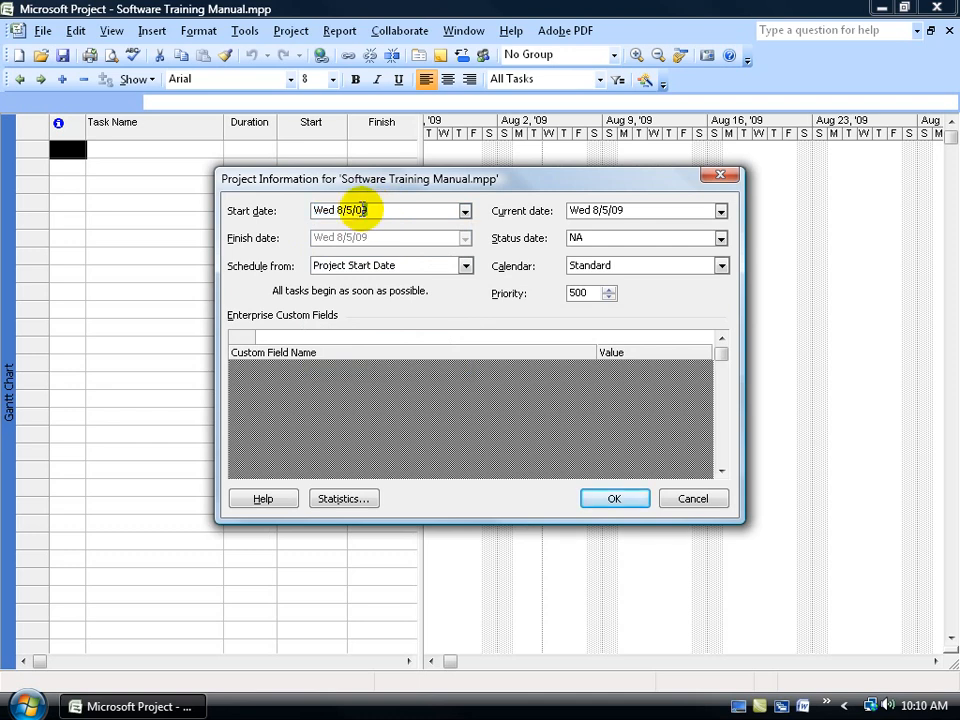
{"action": "key", "text": "BackSpace"}
{"action": "type", "text": "8"}
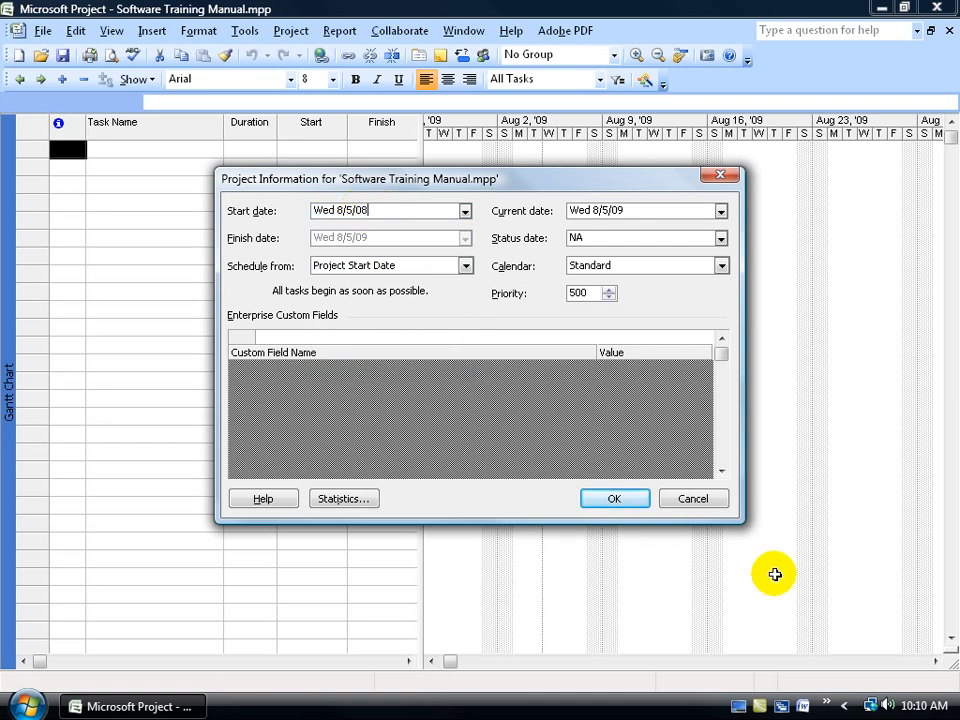
{"action": "left_click", "coordinate": [348, 209]}
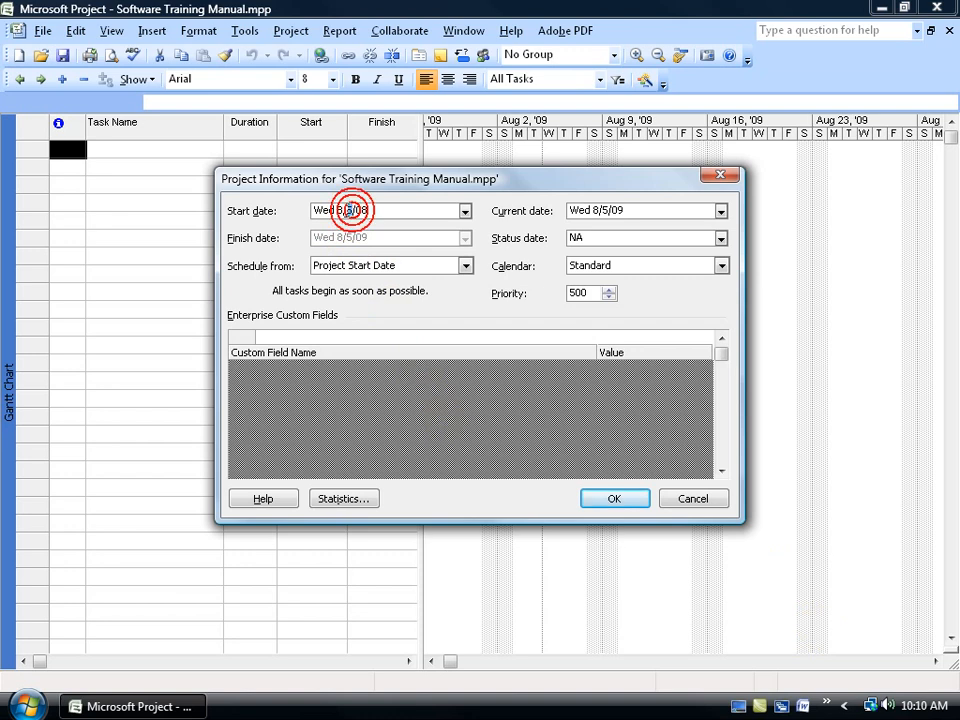
{"action": "key", "text": "BackSpace"}
{"action": "type", "text": "1"}
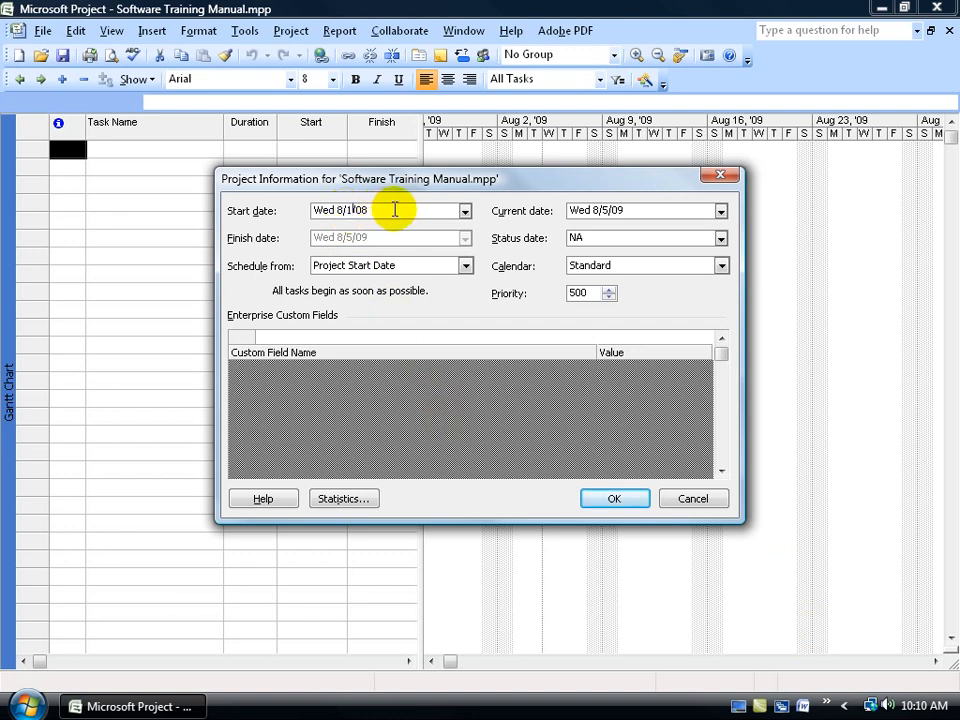
{"action": "key", "text": "Tab"}
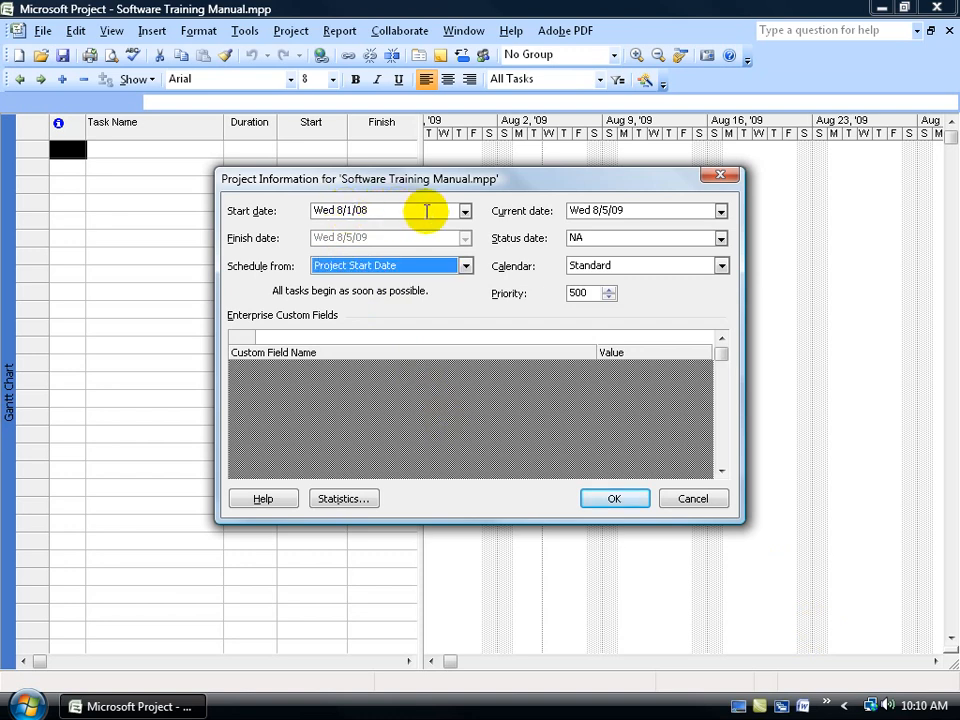
{"action": "left_click", "coordinate": [464, 210]}
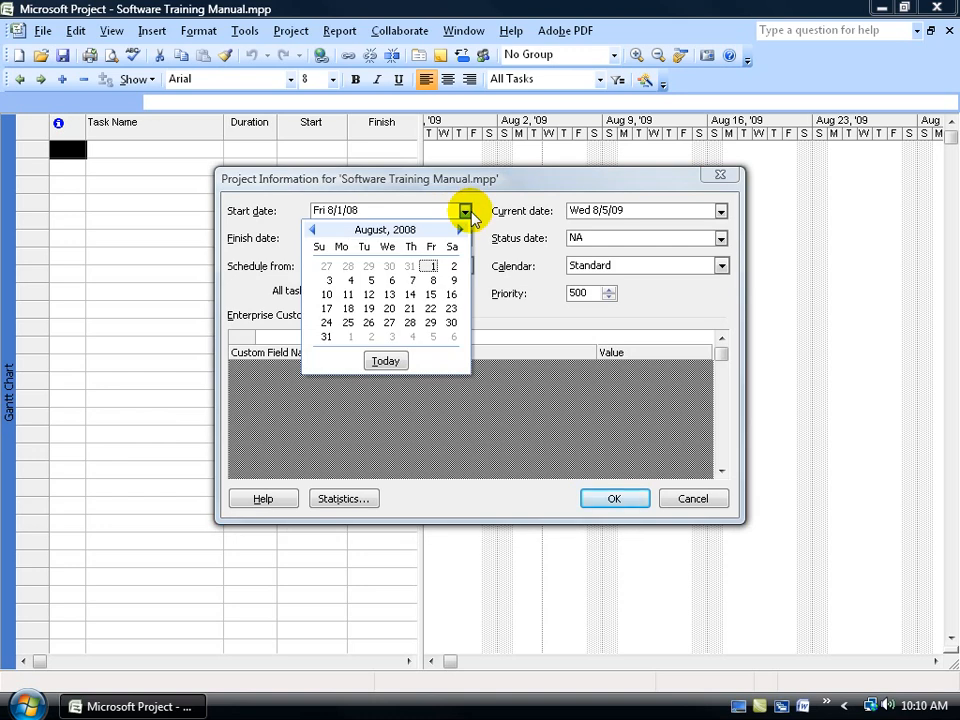
{"action": "left_click", "coordinate": [431, 270]}
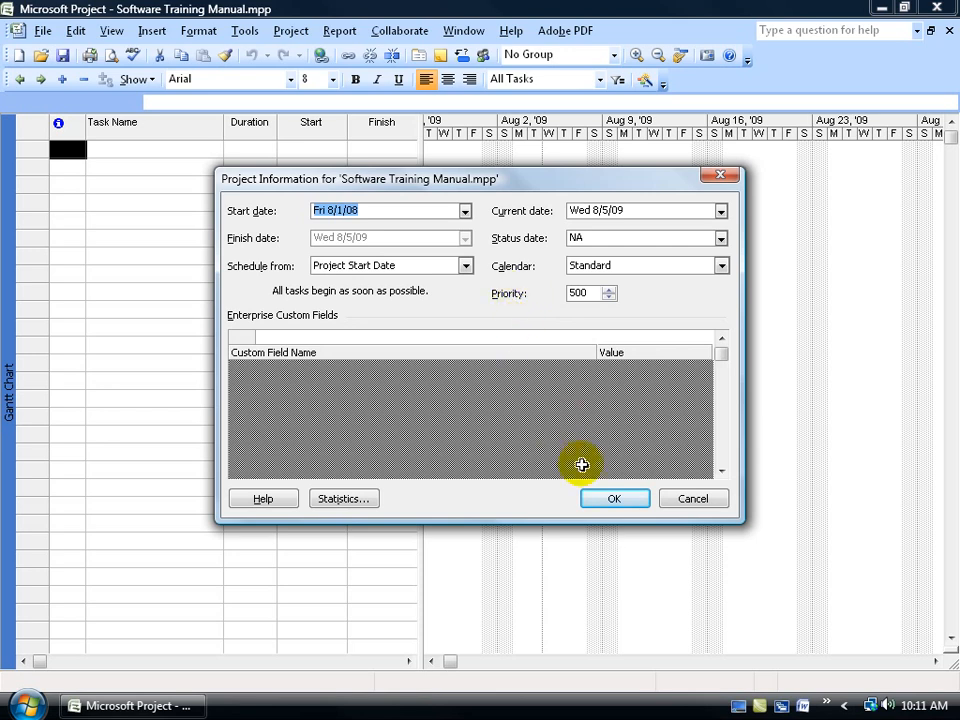
{"action": "left_click", "coordinate": [611, 502]}
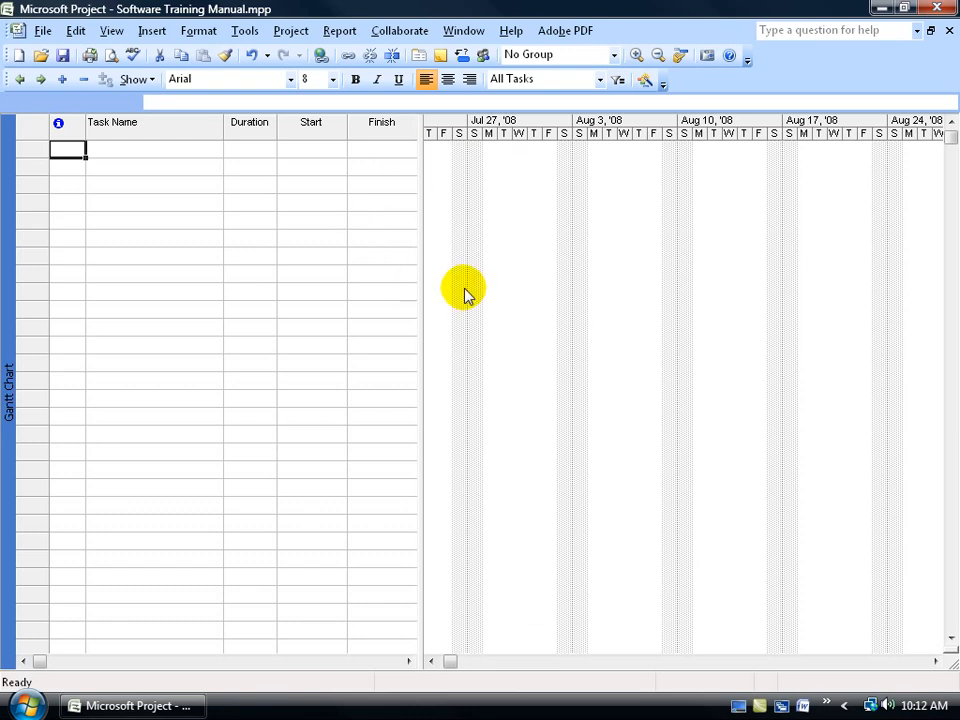
In the file properties, set the title to Spiffy Software Training Manual.mpp and the subject to Training Manual.
{"action": "left_click", "coordinate": [42, 32]}
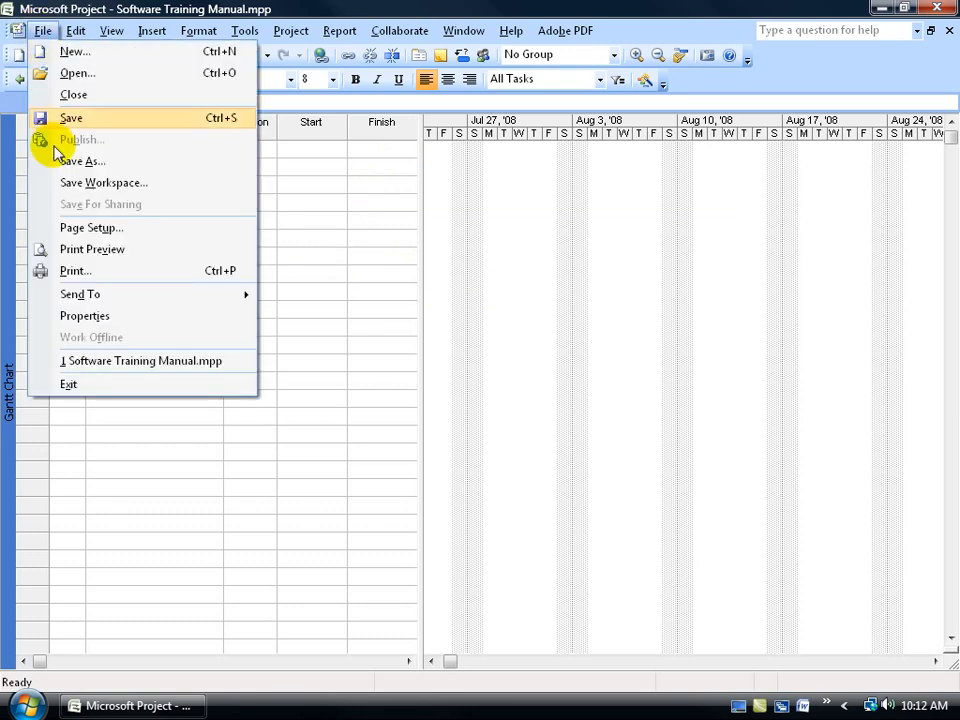
{"action": "left_click", "coordinate": [85, 317]}
{"action": "left_click_drag", "start_coordinate": [154, 20], "coordinate": [409, 173]}
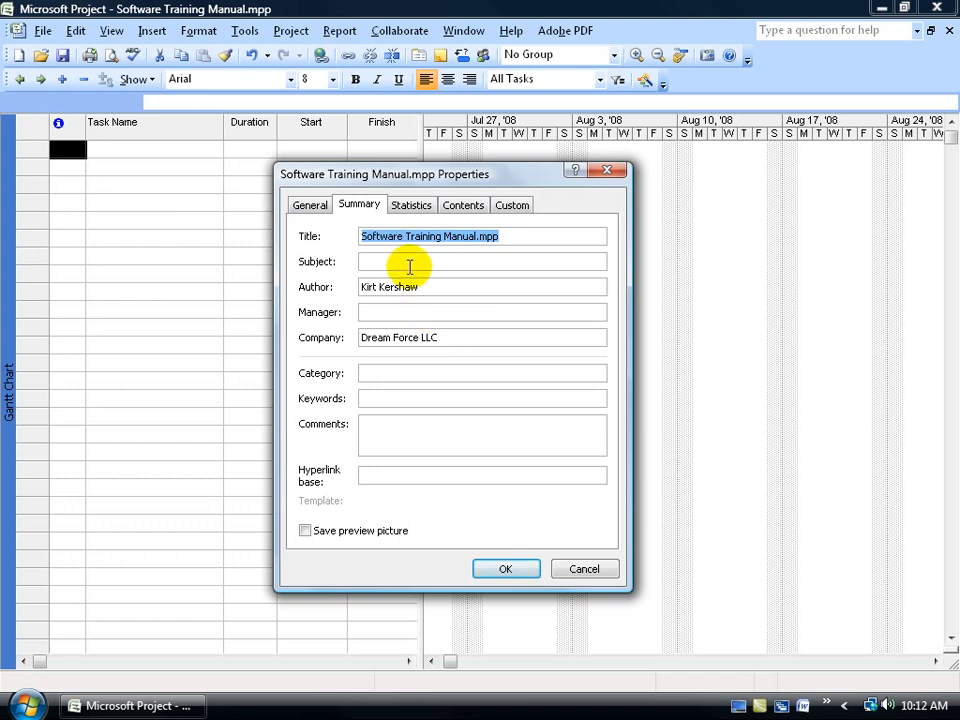
{"action": "left_click", "coordinate": [362, 236]}
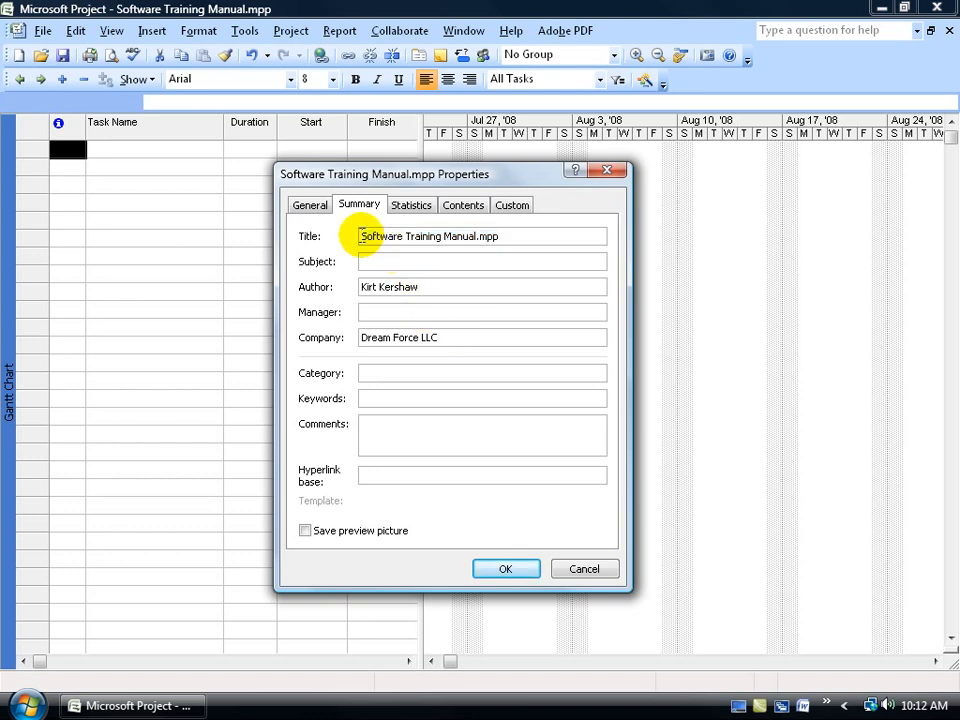
{"action": "type", "text": "Spiffy"}
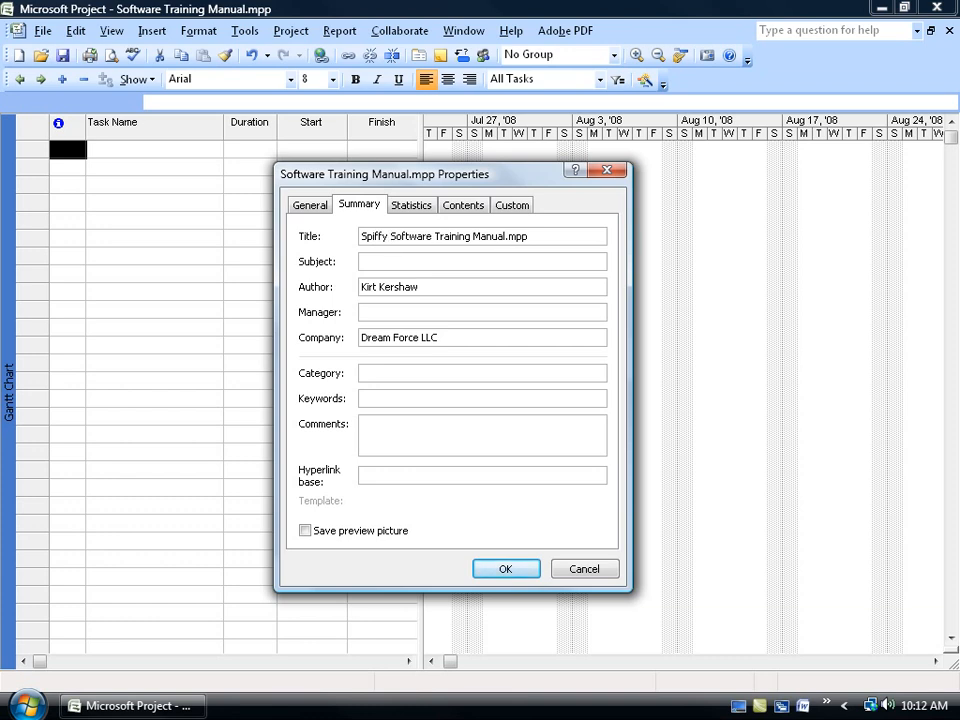
{"action": "left_click", "coordinate": [380, 259]}
{"action": "left_click", "coordinate": [380, 259]}
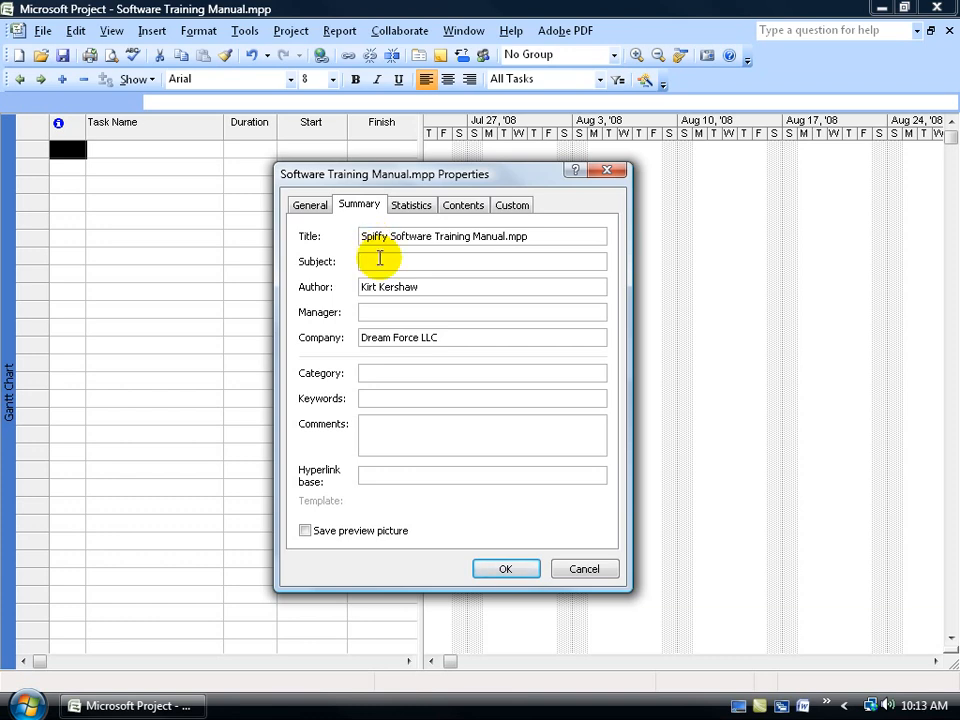
{"action": "type", "text": "Training Manual"}
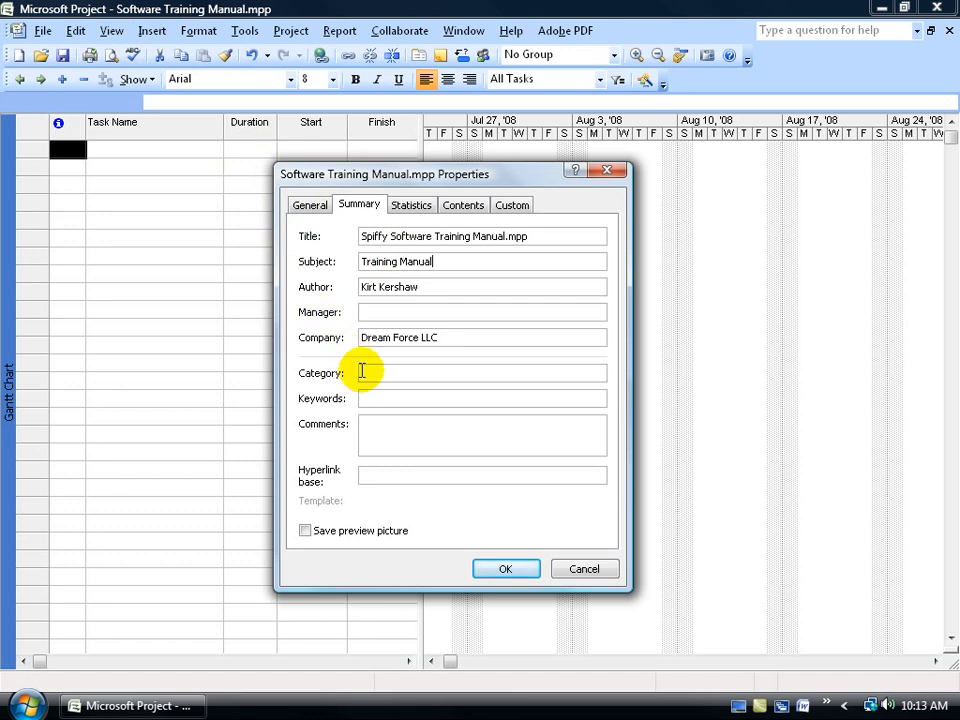
Enter the manager's name and the comment "any comments" in the file properties, apply them and save the project.
{"action": "left_click", "coordinate": [27, 704]}
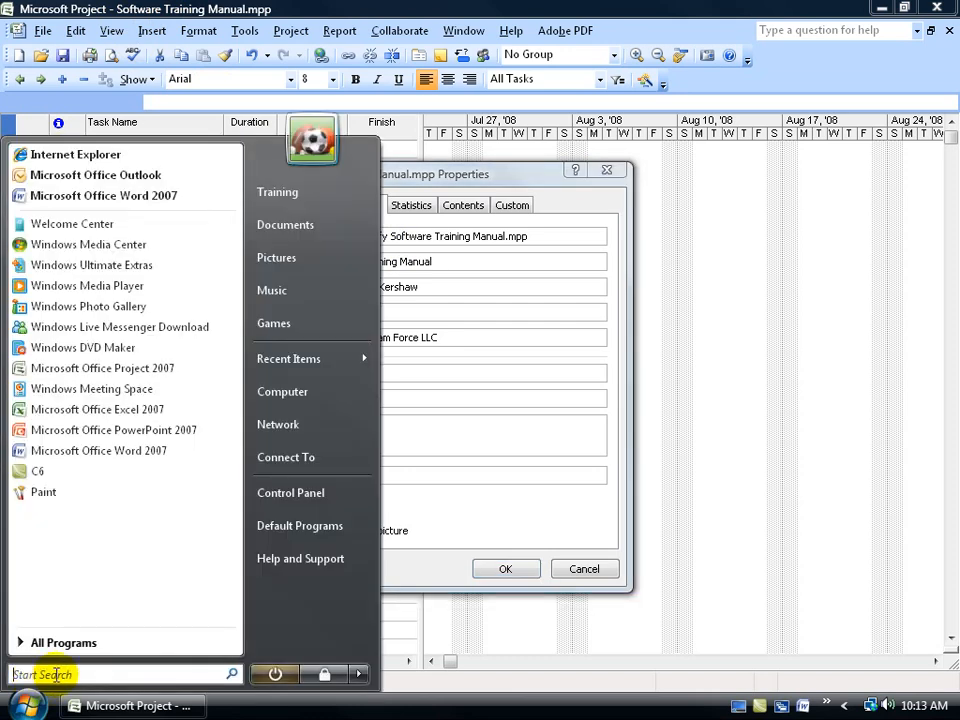
{"action": "left_click", "coordinate": [491, 449]}
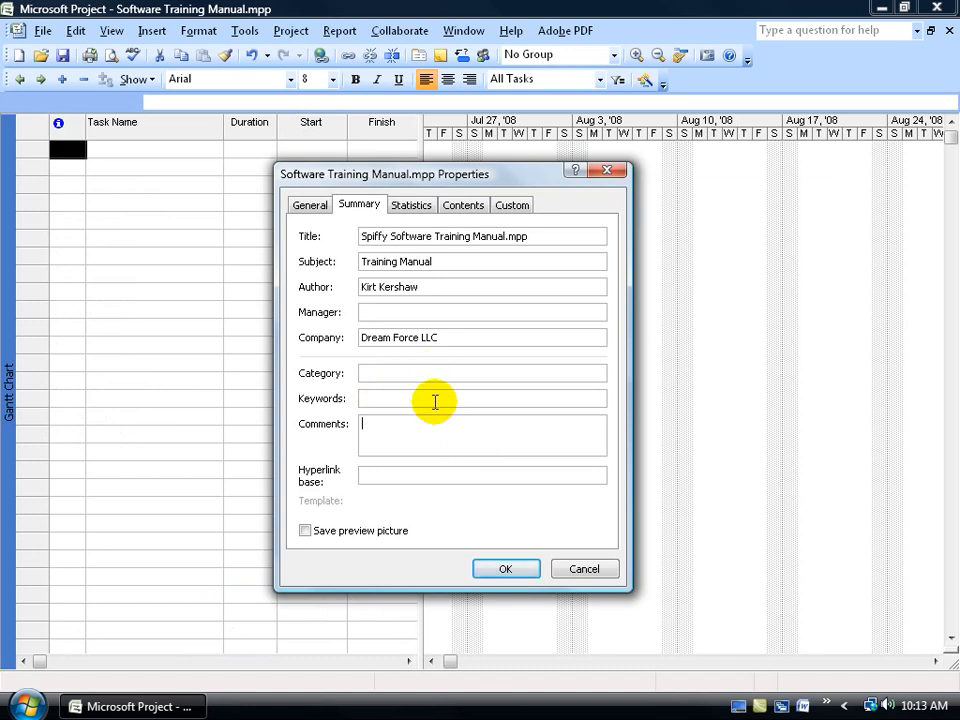
{"action": "left_click", "coordinate": [400, 313]}
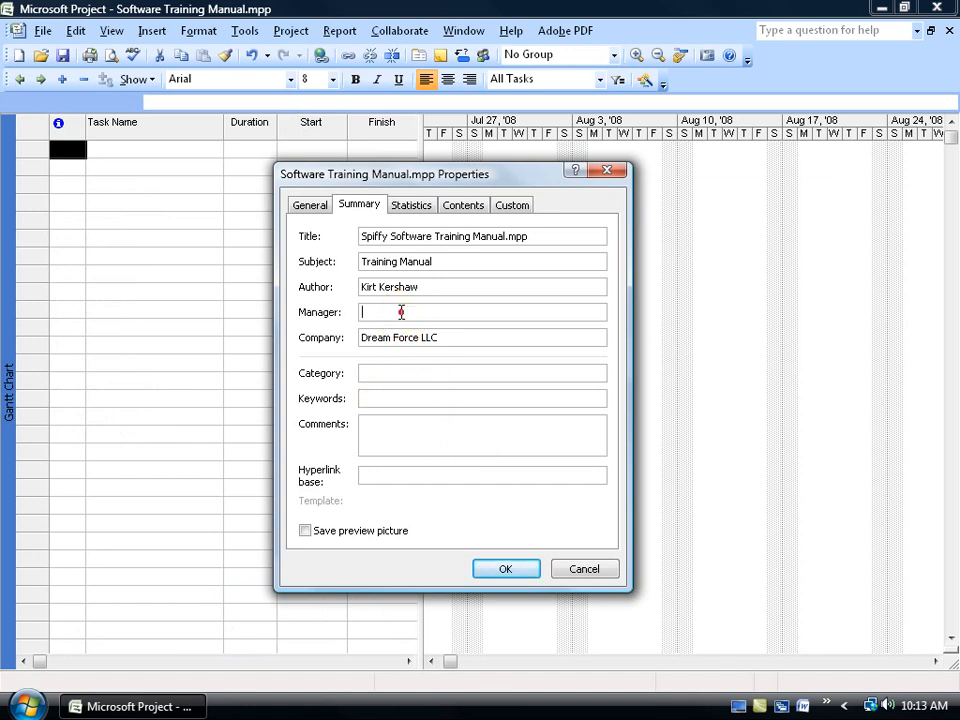
{"action": "type", "text": "Kirt Kershaw"}
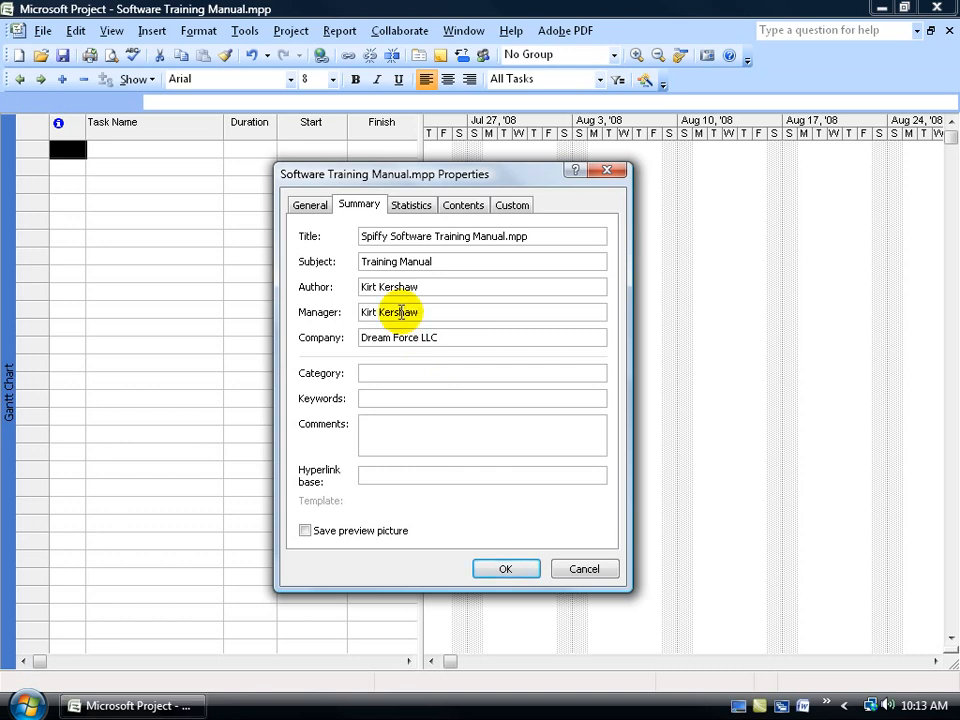
{"action": "left_click", "coordinate": [403, 430]}
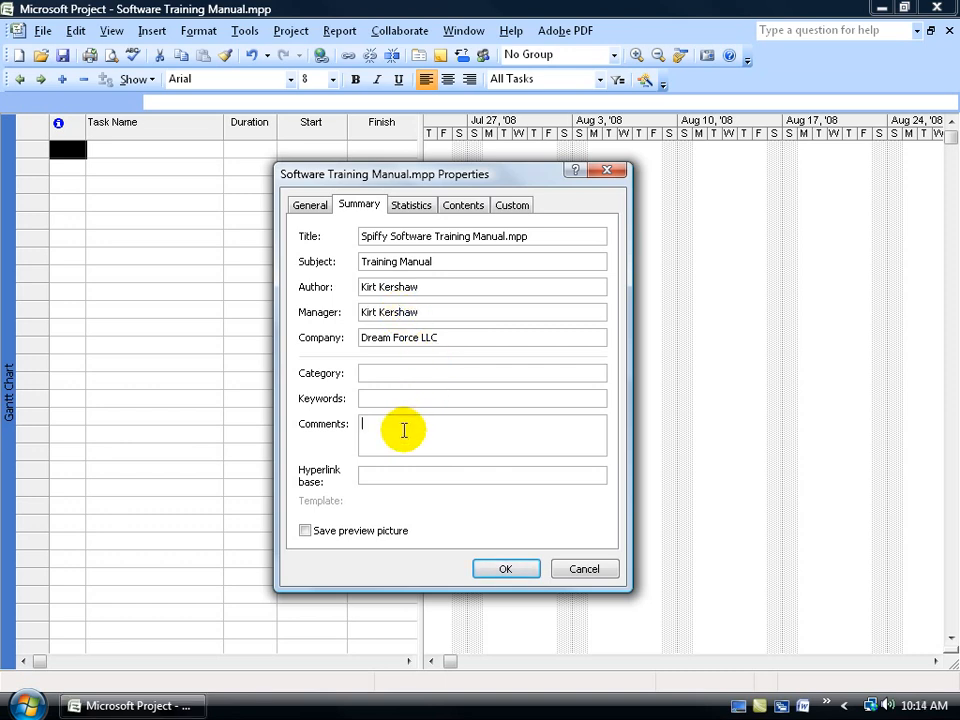
{"action": "type", "text": "any comments"}
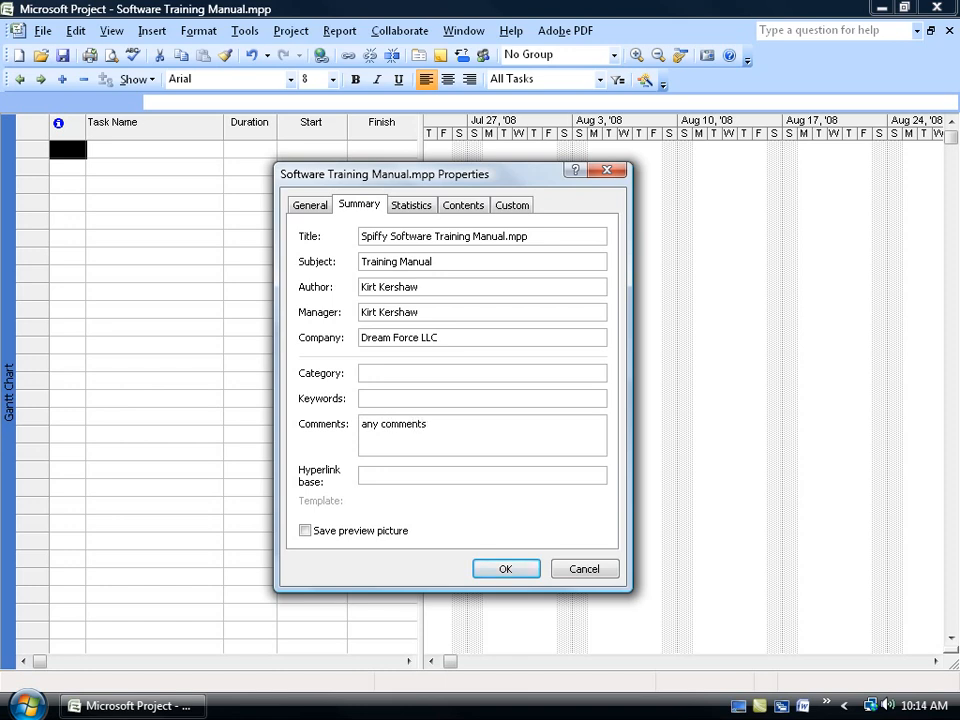
{"action": "left_click", "coordinate": [500, 567]}
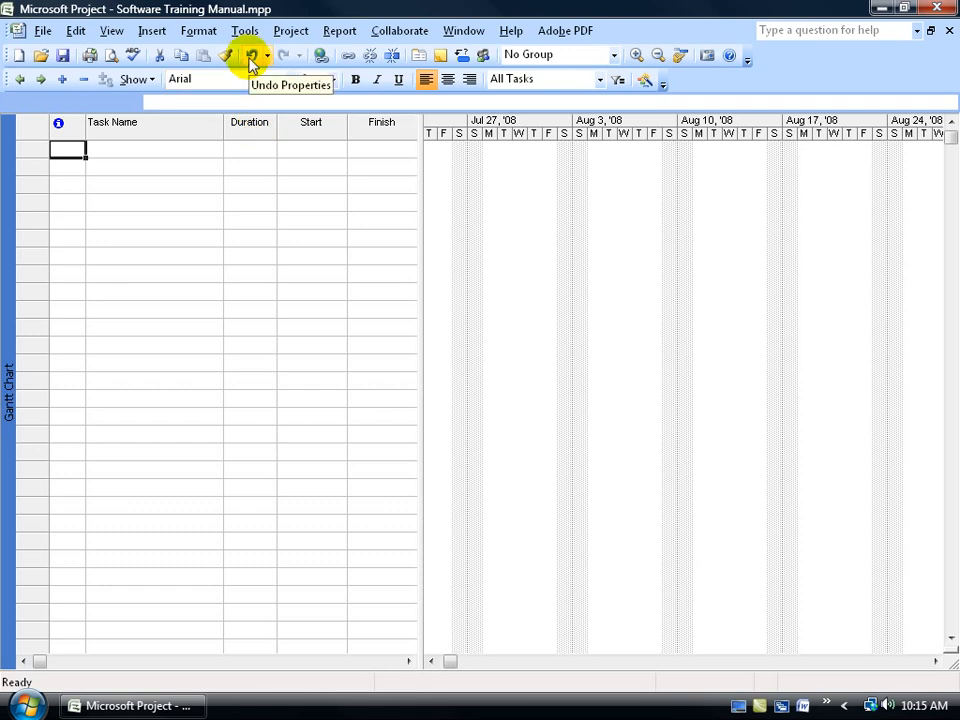
{"action": "left_click", "coordinate": [62, 57]}
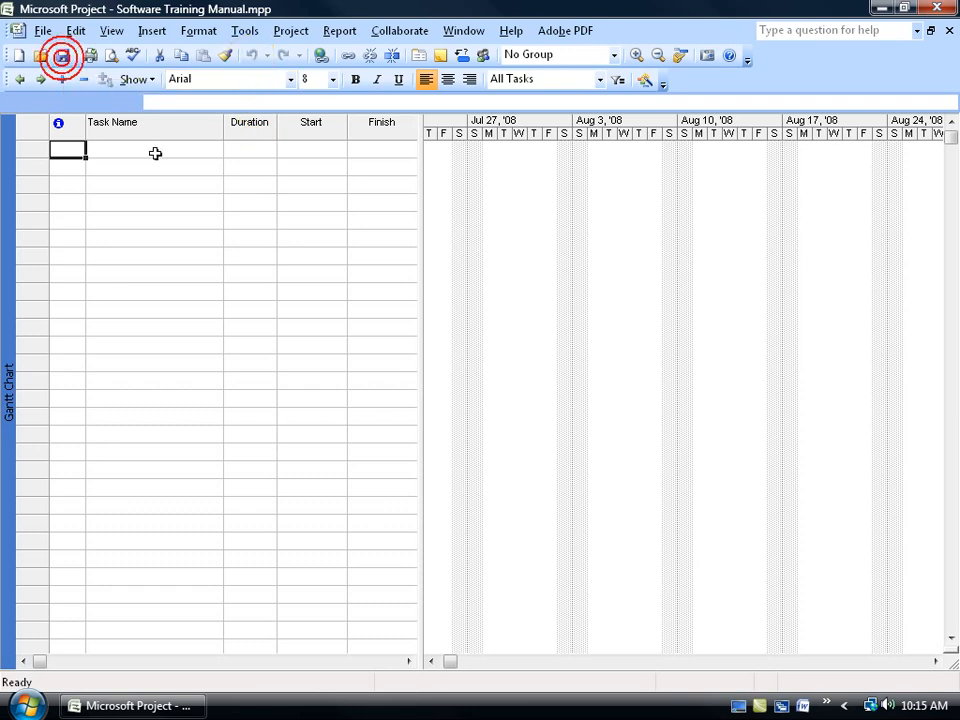
{"action": "left_click", "coordinate": [252, 60]}
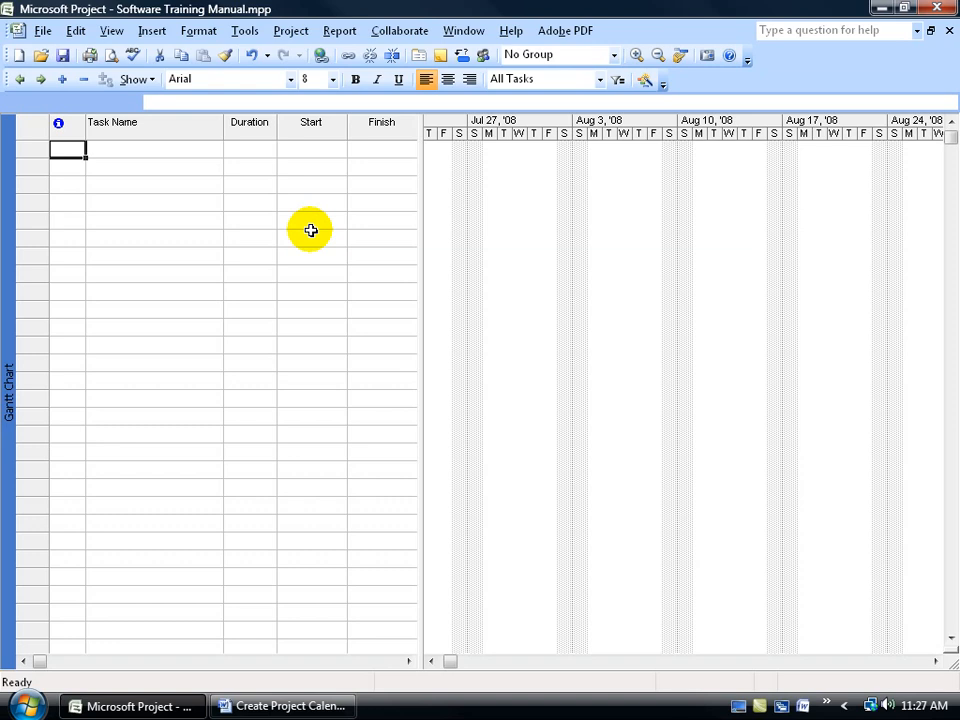
Open the working time settings and examine the Standard project calendar's working times for August 5 and August 2, 2009.
{"action": "left_click", "coordinate": [246, 31]}
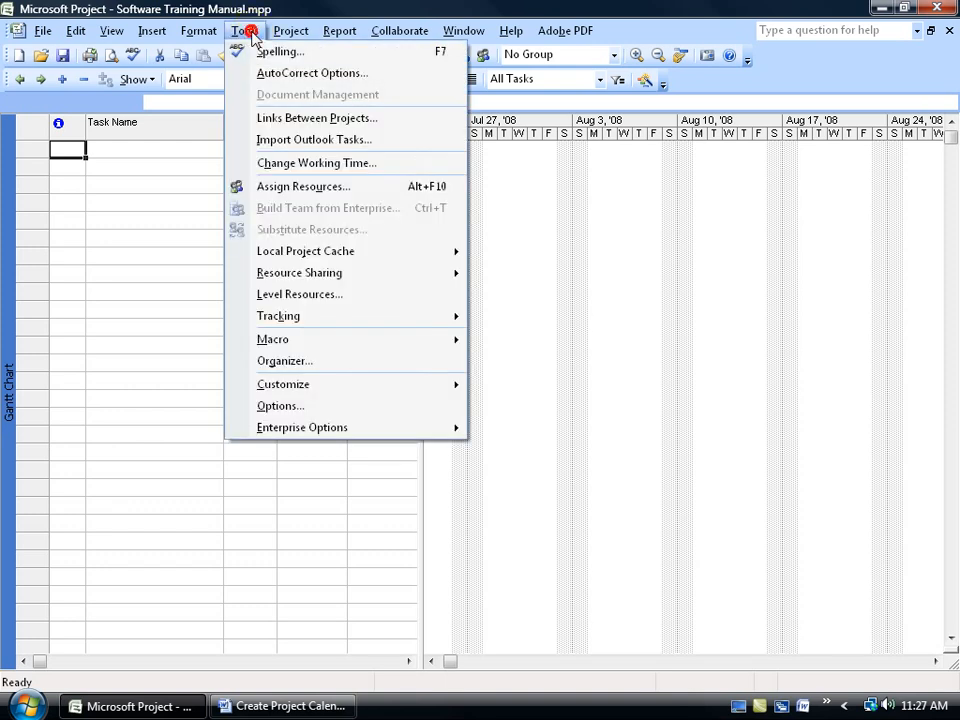
{"action": "left_click", "coordinate": [295, 165]}
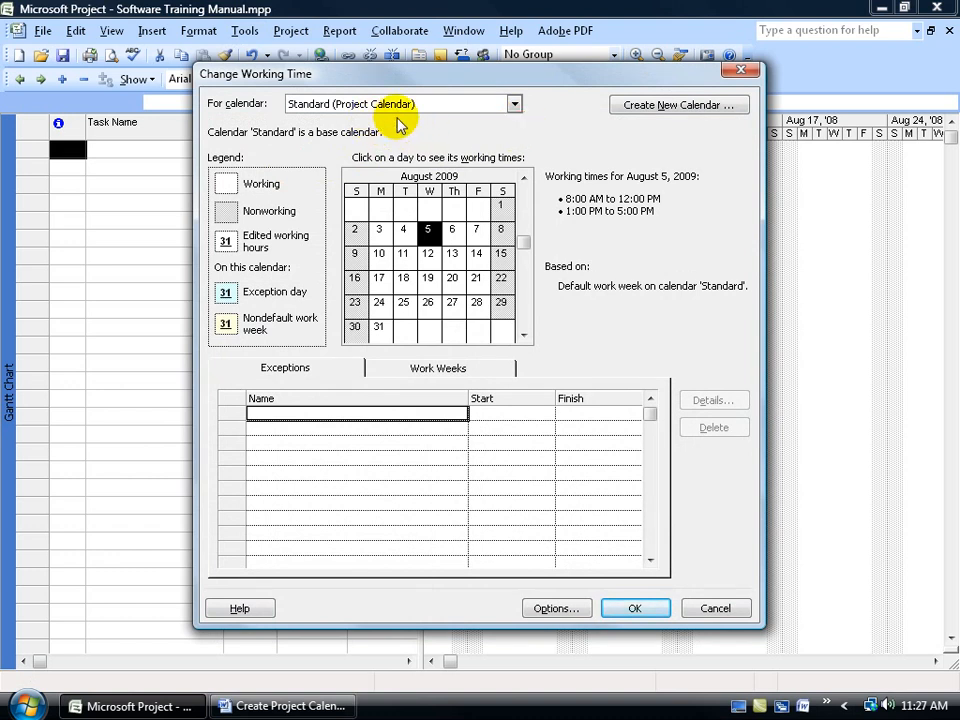
{"action": "left_click", "coordinate": [513, 104]}
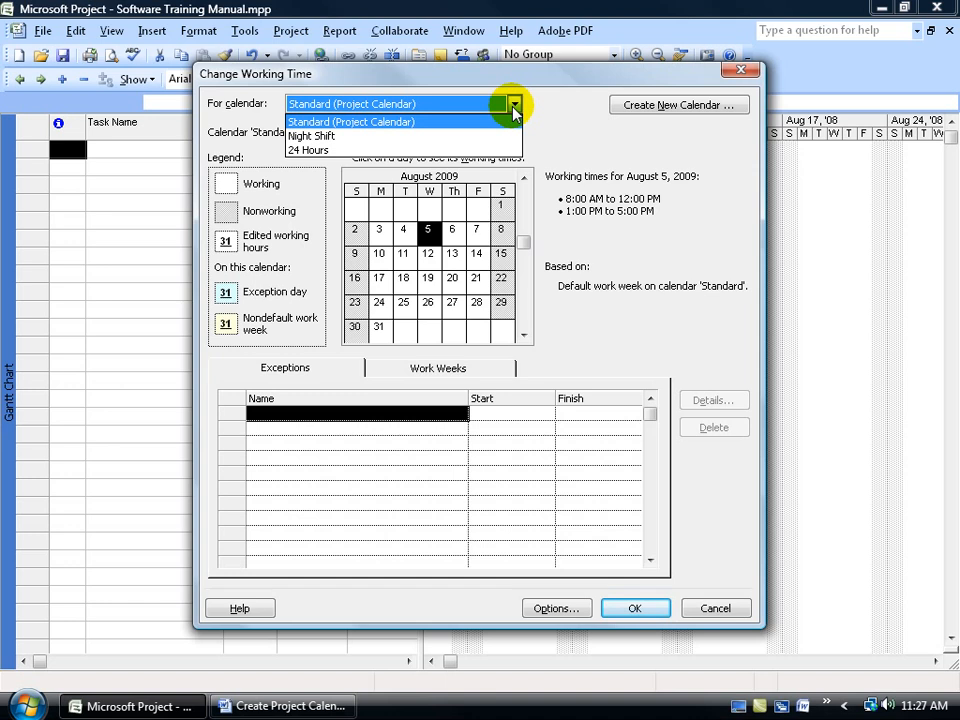
{"action": "left_click", "coordinate": [469, 121]}
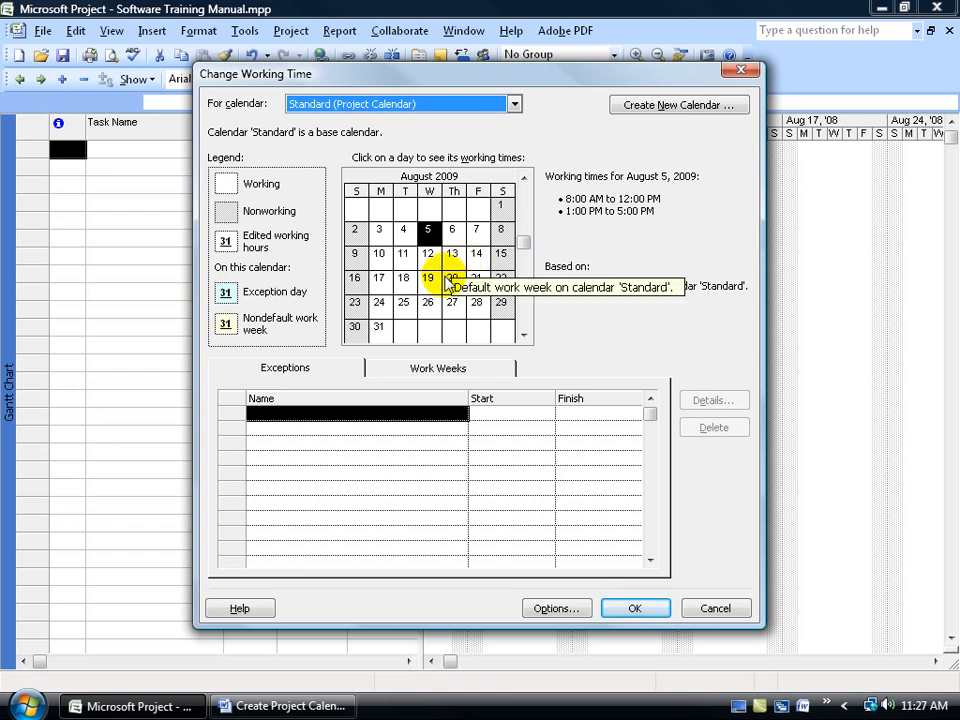
{"action": "left_click", "coordinate": [428, 253]}
{"action": "left_click", "coordinate": [428, 229]}
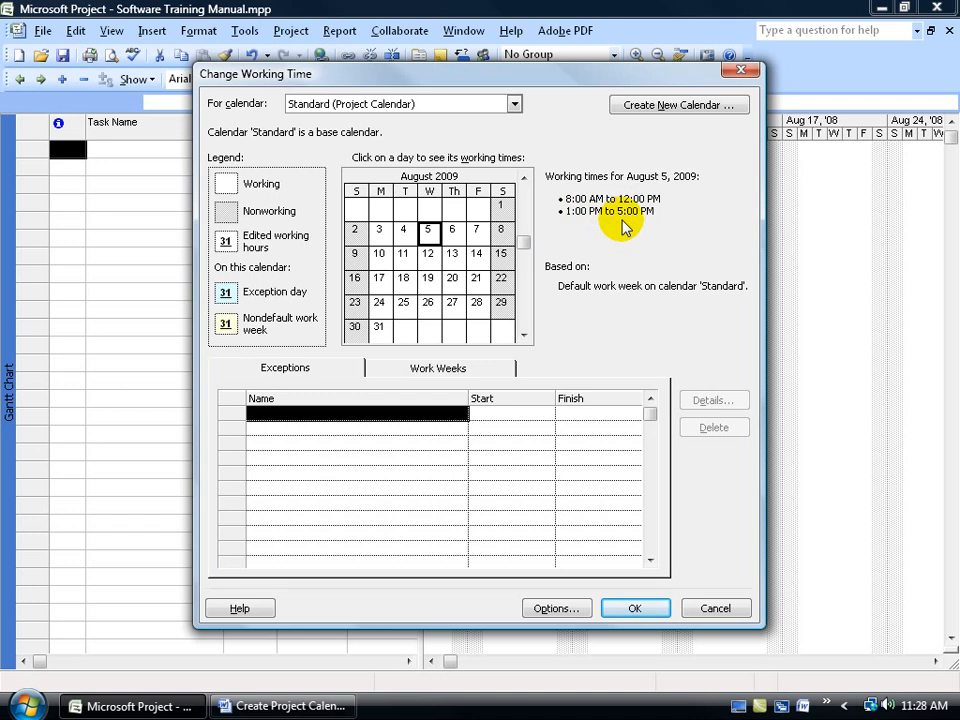
{"action": "left_click", "coordinate": [356, 232]}
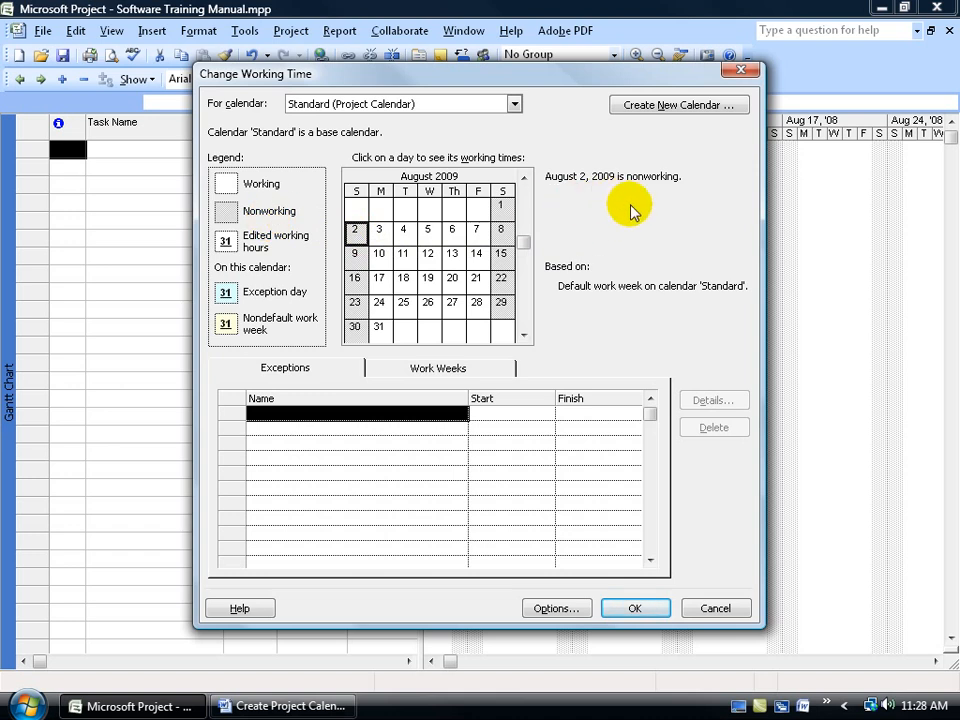
Examine the working times of the Night Shift and 24 Hours calendars for August 4, 2009, and return to the Standard calendar.
{"action": "left_click", "coordinate": [514, 104]}
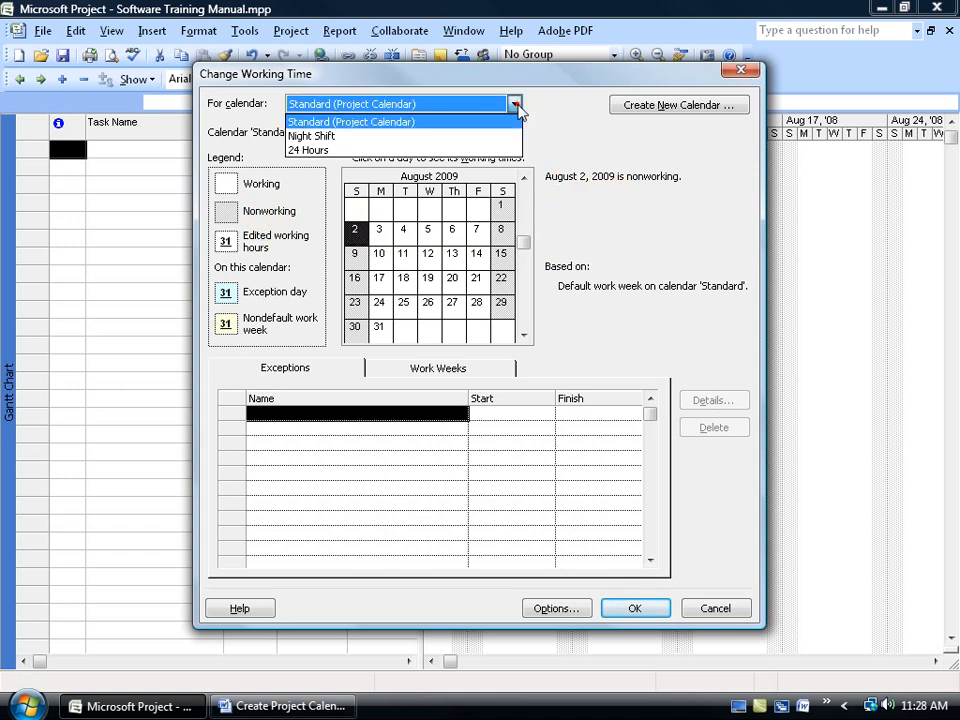
{"action": "left_click", "coordinate": [497, 133]}
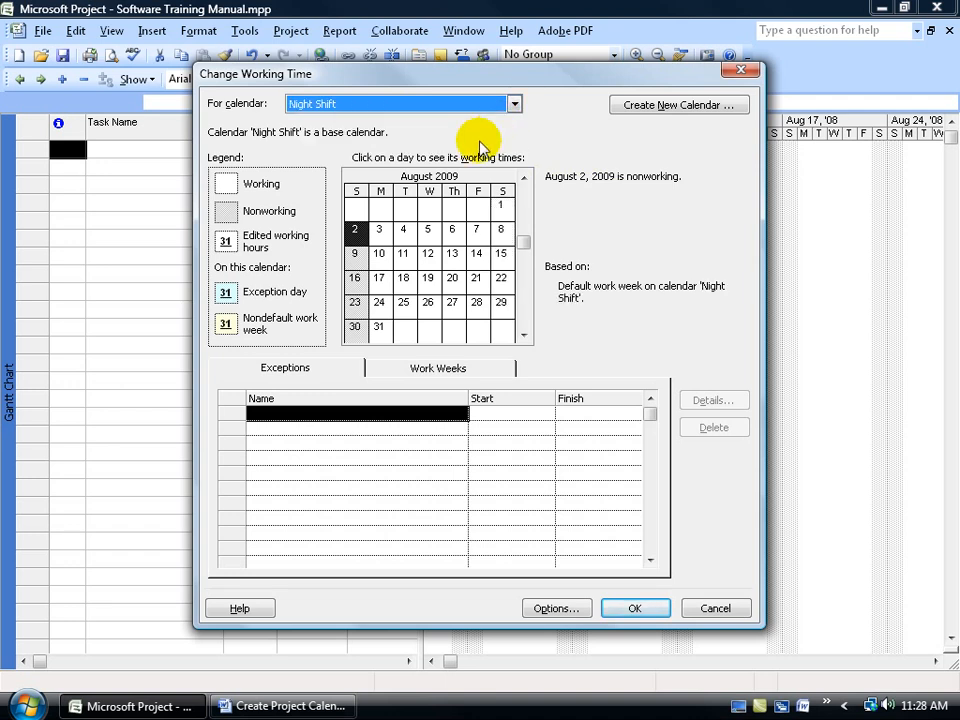
{"action": "left_click", "coordinate": [405, 233]}
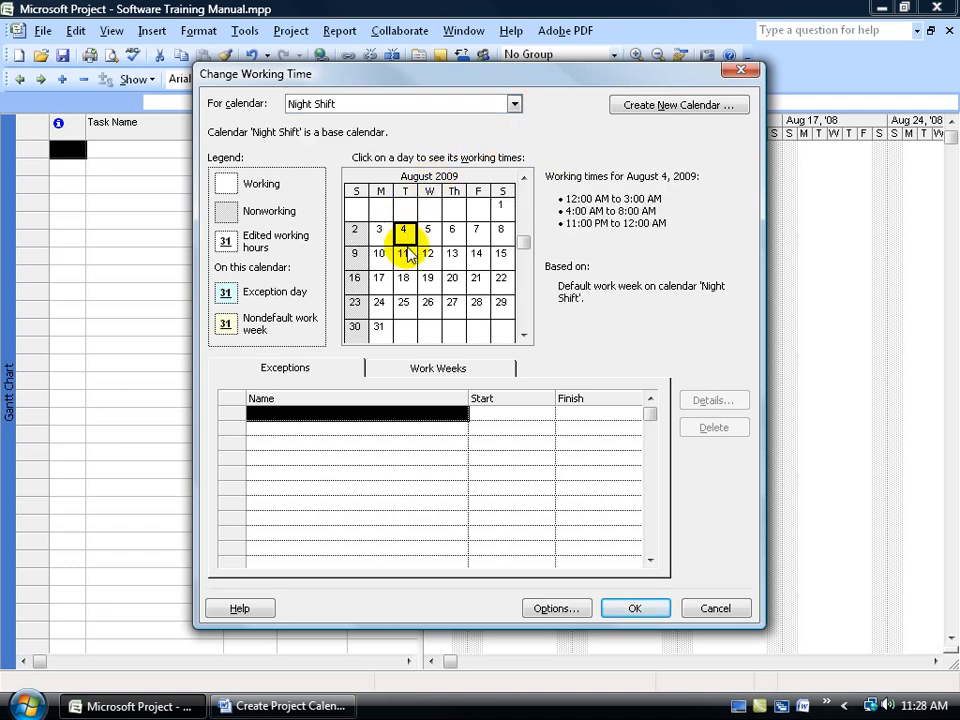
{"action": "left_click", "coordinate": [513, 104]}
{"action": "left_click", "coordinate": [496, 149]}
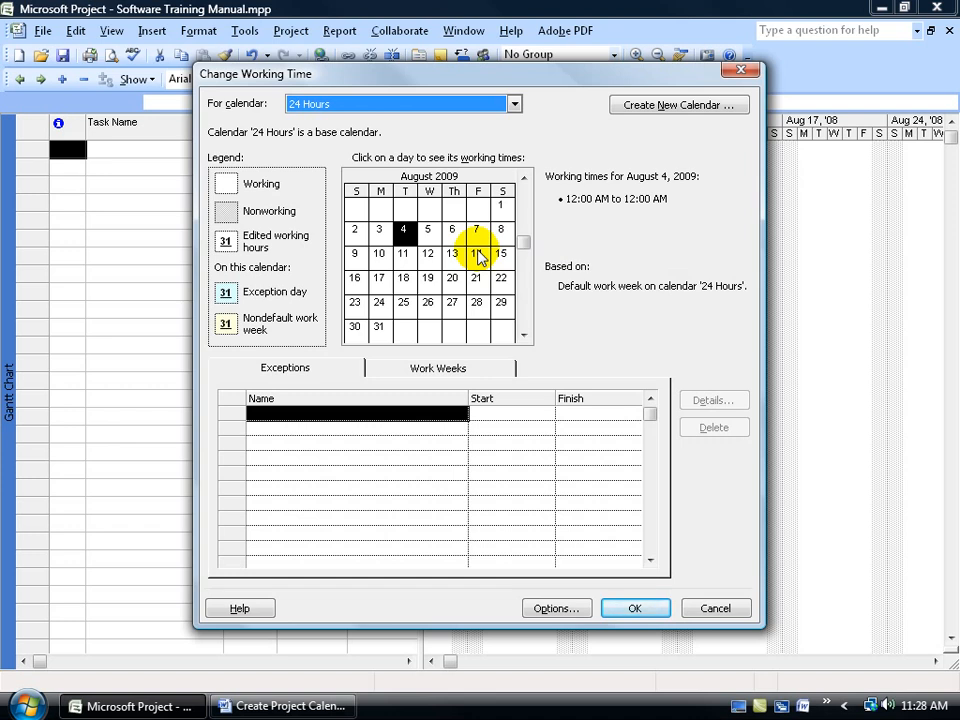
{"action": "left_click", "coordinate": [514, 103]}
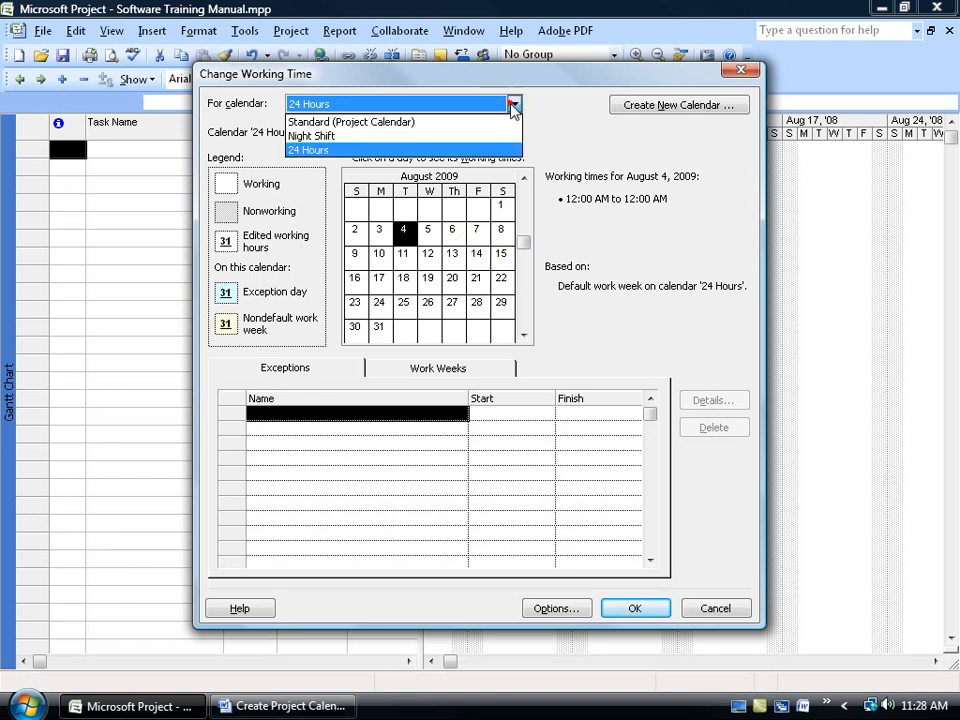
{"action": "left_click", "coordinate": [500, 122]}
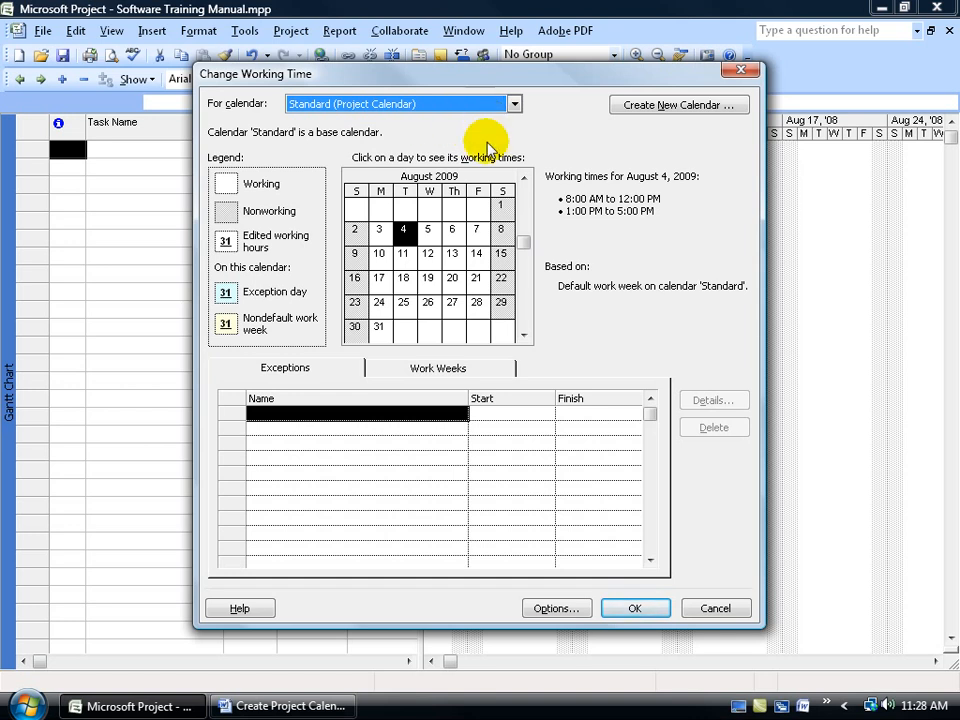
Create a new base calendar named Dream Force as a copy of the Standard calendar and check the list of calendars.
{"action": "left_click", "coordinate": [667, 107]}
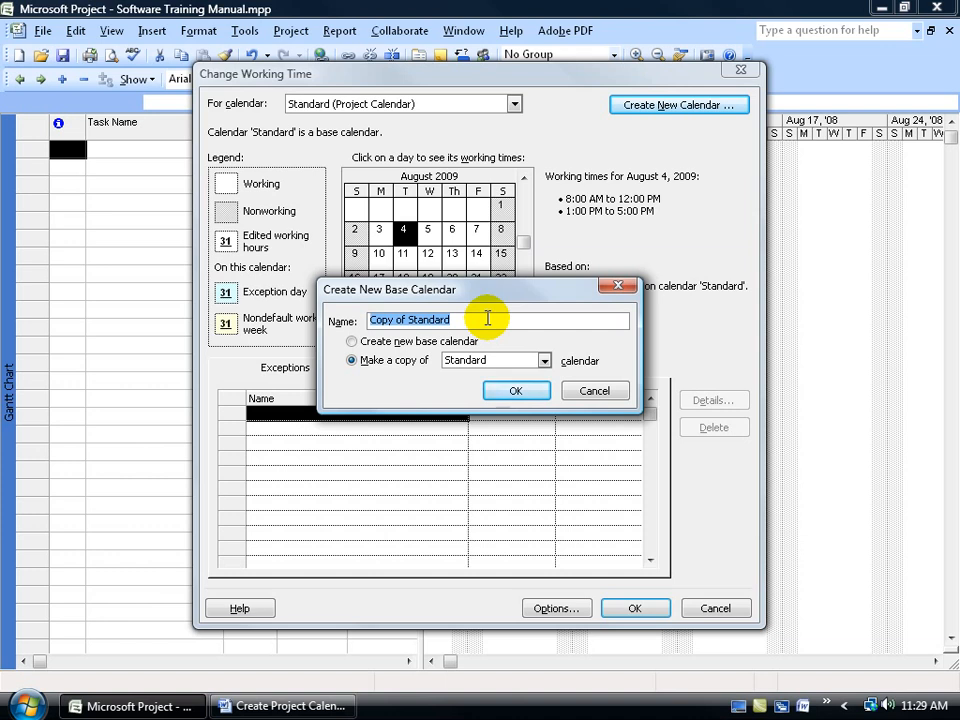
{"action": "type", "text": "Dream Force"}
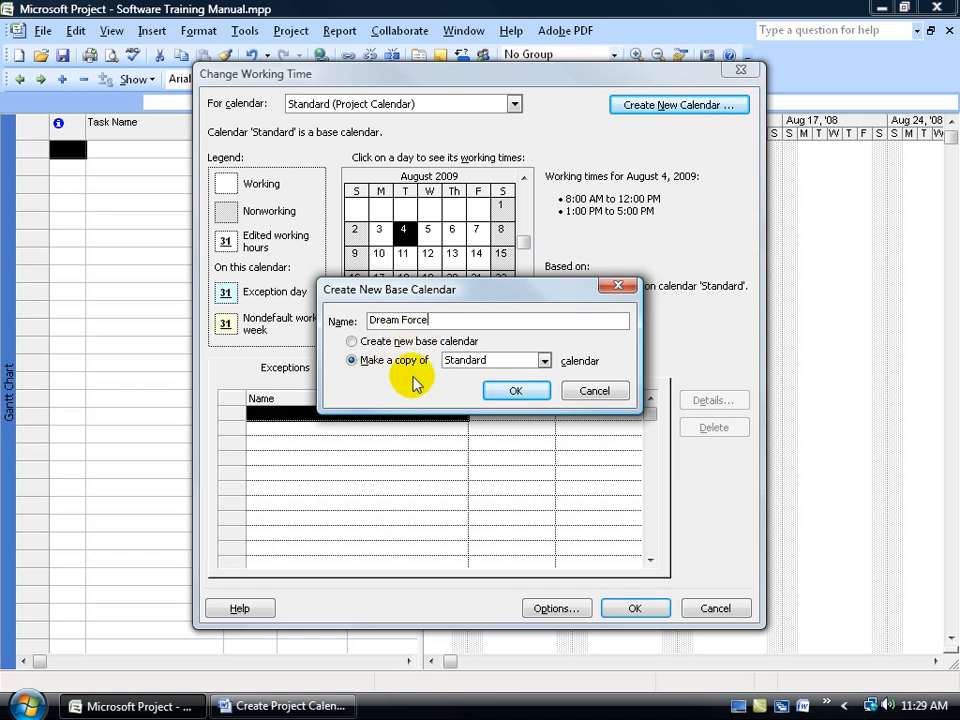
{"action": "left_click", "coordinate": [544, 360]}
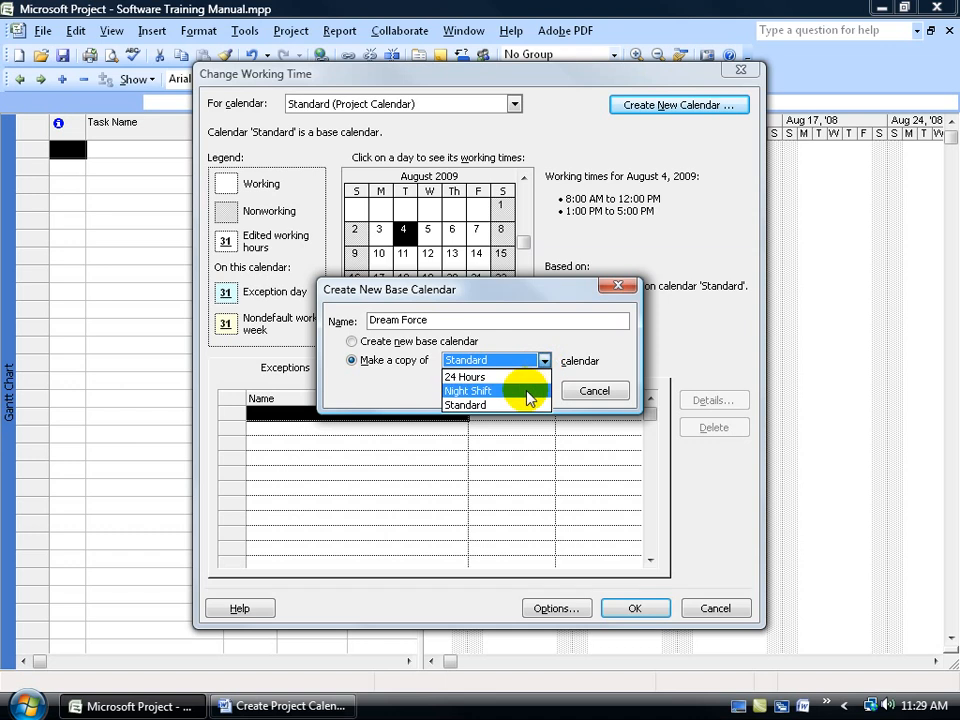
{"action": "left_click", "coordinate": [570, 360]}
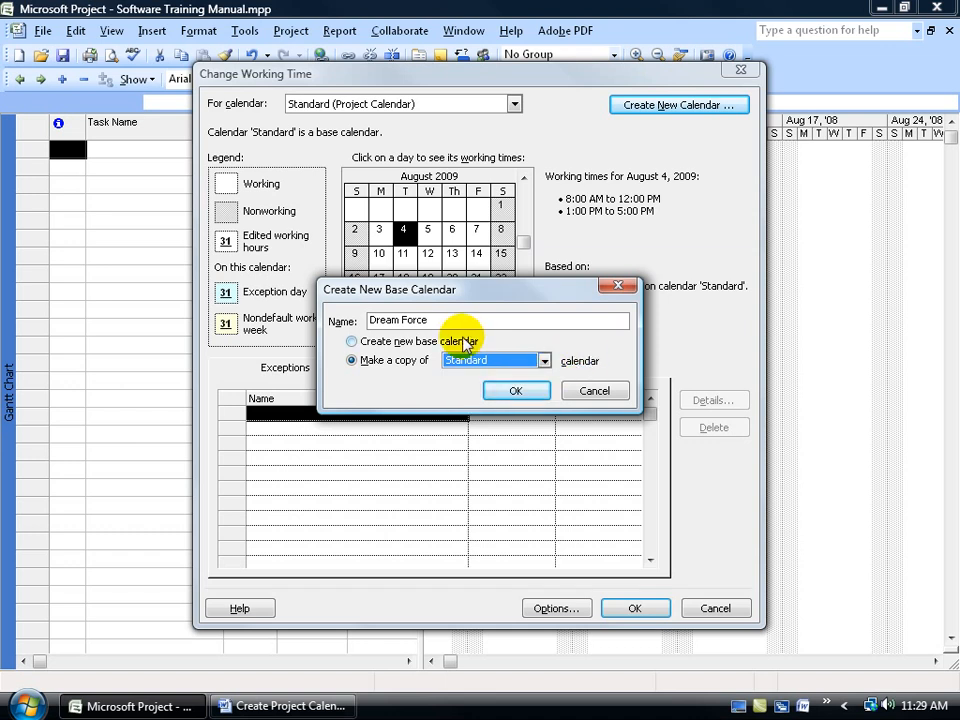
{"action": "left_click", "coordinate": [544, 360]}
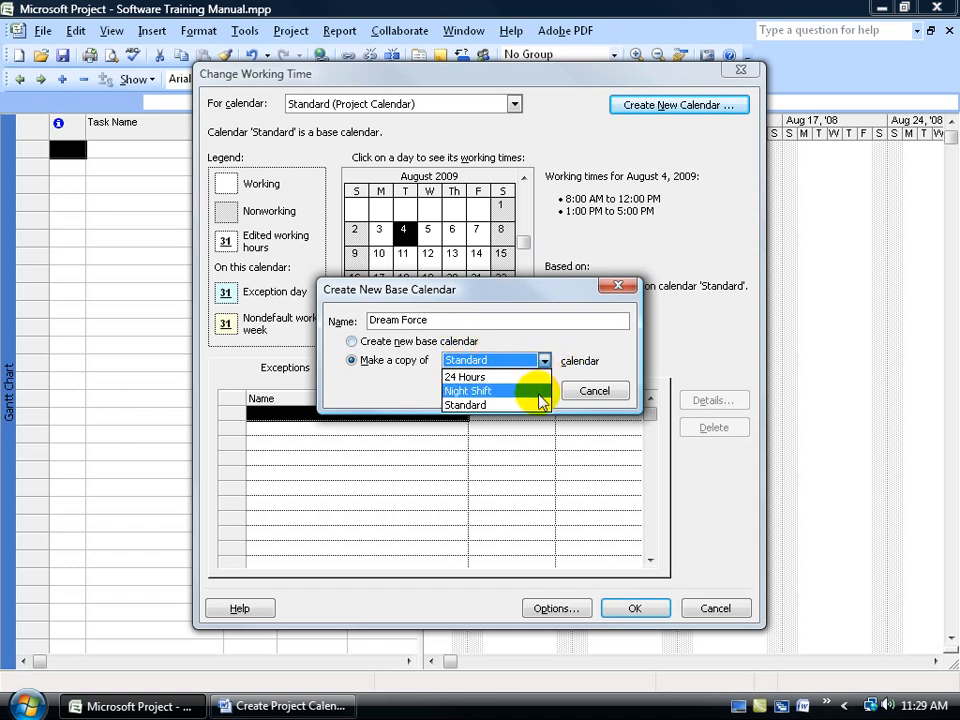
{"action": "left_click", "coordinate": [572, 358]}
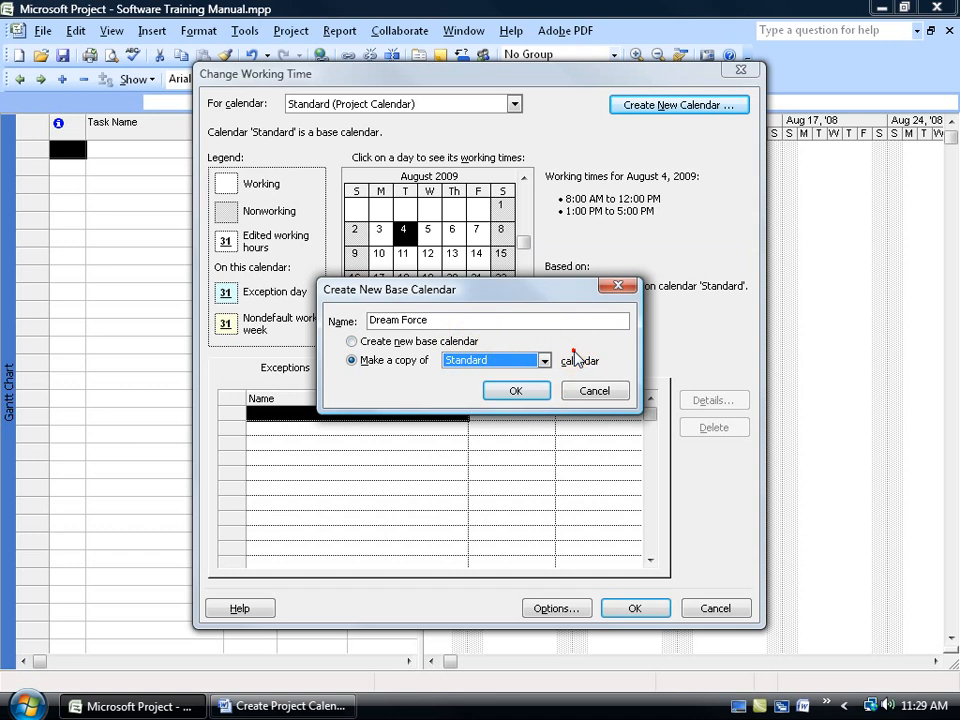
{"action": "left_click", "coordinate": [518, 390]}
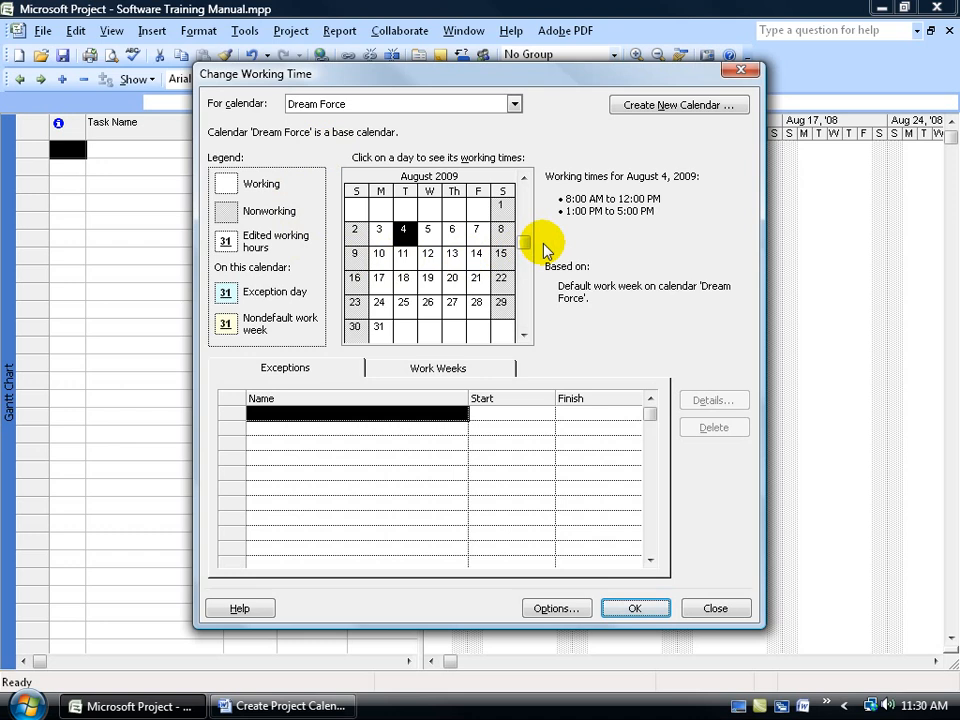
{"action": "left_click", "coordinate": [513, 105]}
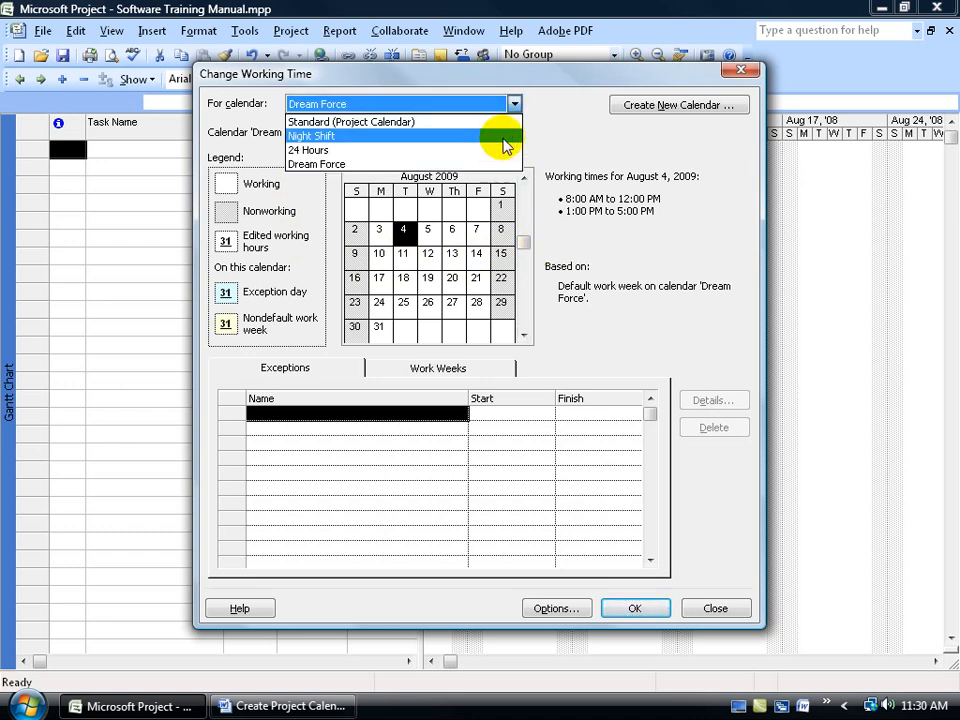
{"action": "left_click", "coordinate": [508, 103]}
{"action": "left_click", "coordinate": [628, 108]}
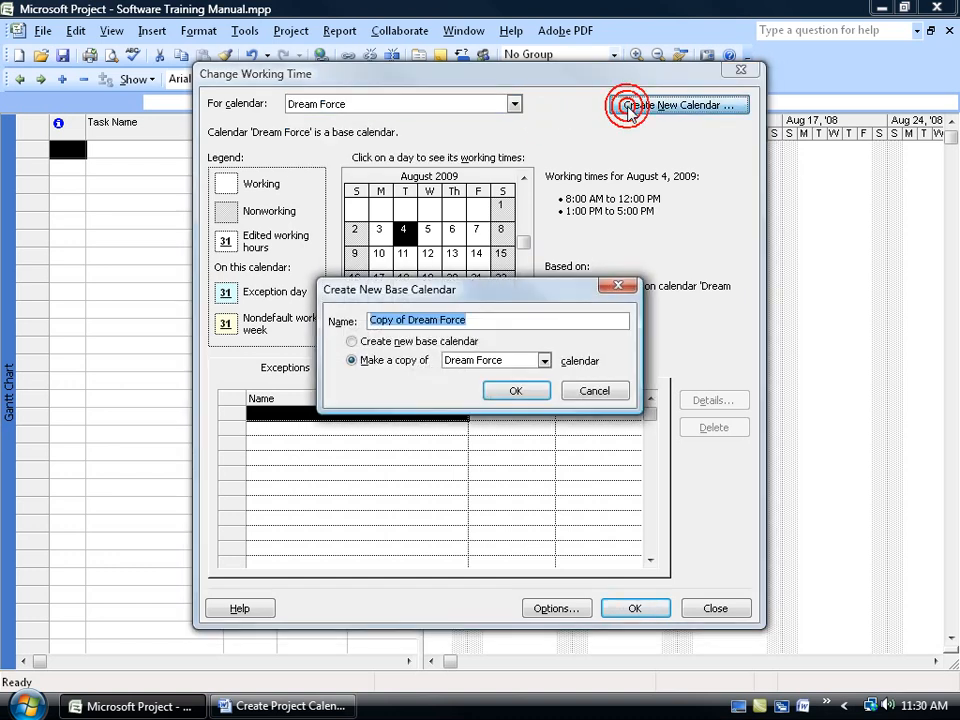
{"action": "left_click", "coordinate": [544, 360]}
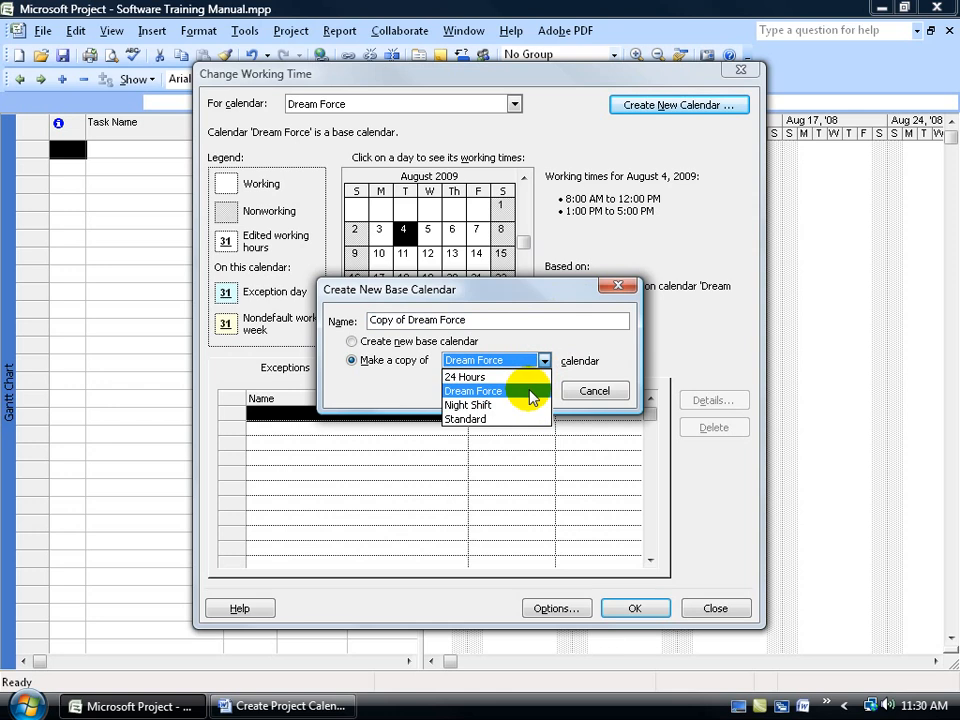
{"action": "left_click", "coordinate": [531, 397]}
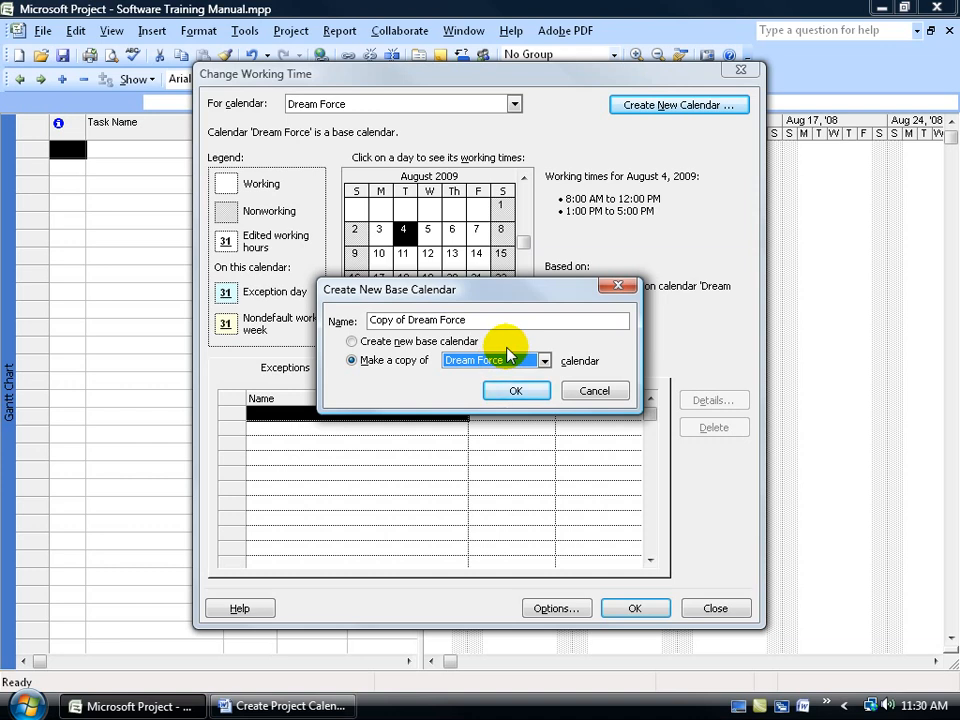
{"action": "left_click", "coordinate": [543, 360]}
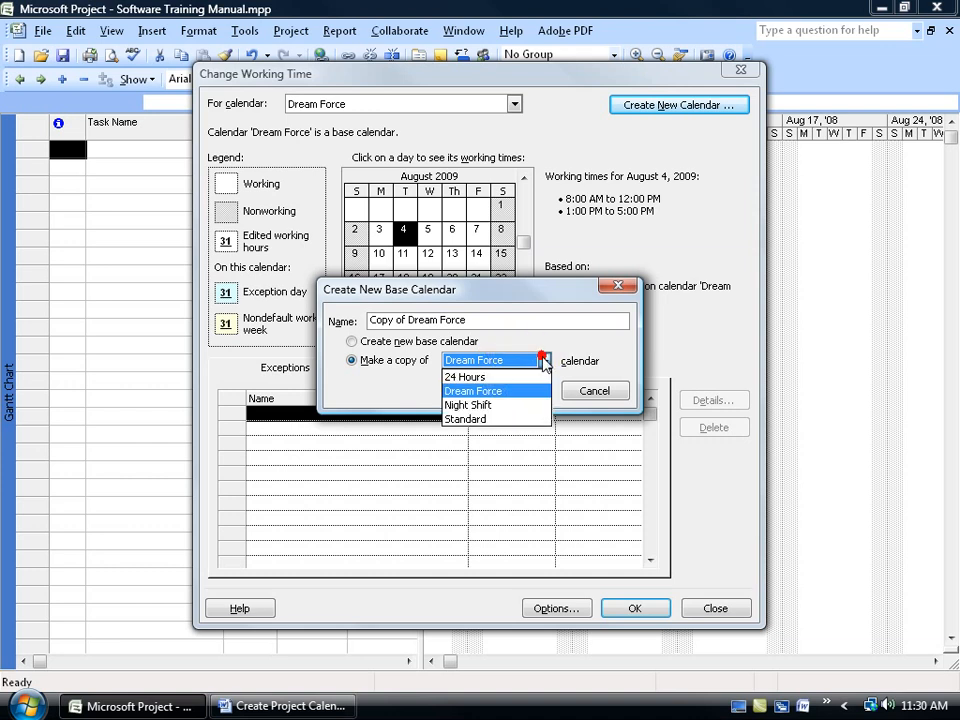
{"action": "left_click", "coordinate": [513, 421]}
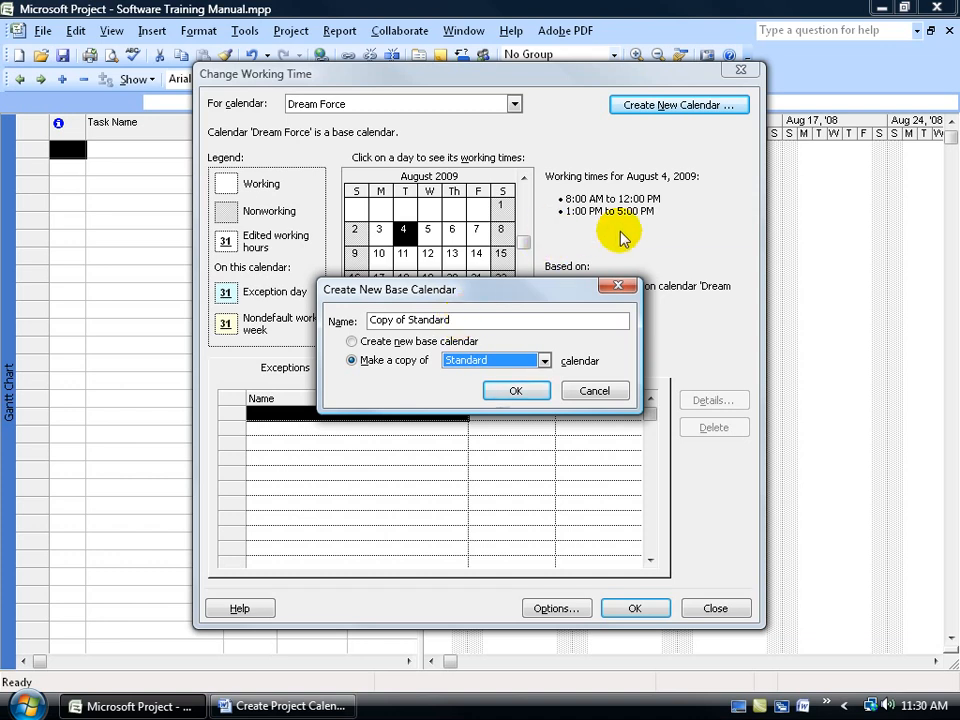
{"action": "left_click", "coordinate": [572, 391]}
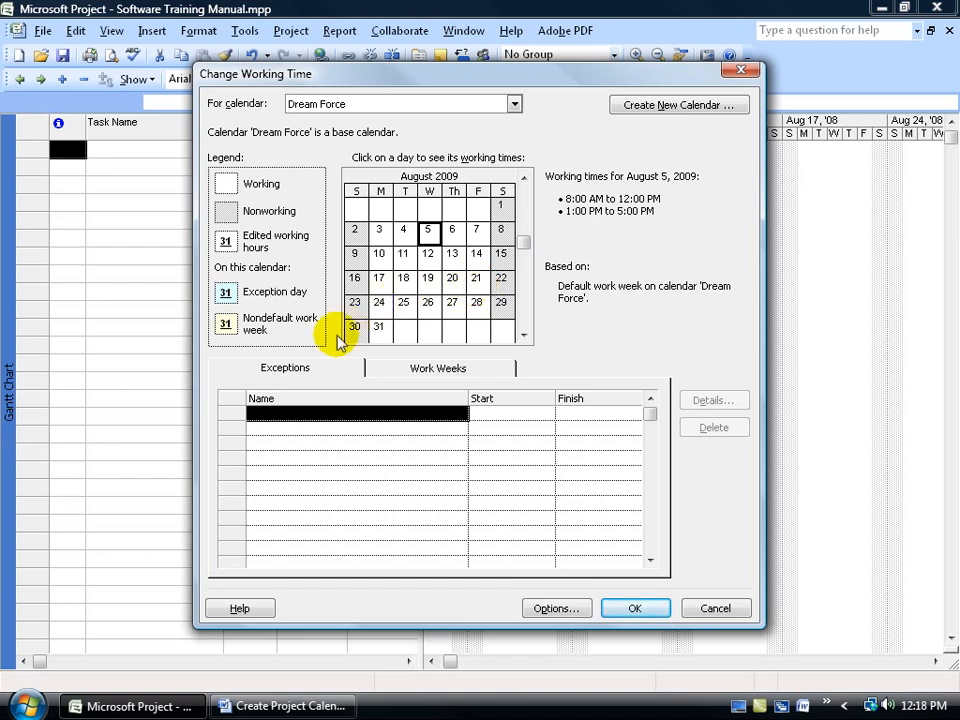
Add an exception named Labor Day to the Dream Force calendar.
{"action": "left_click", "coordinate": [298, 411]}
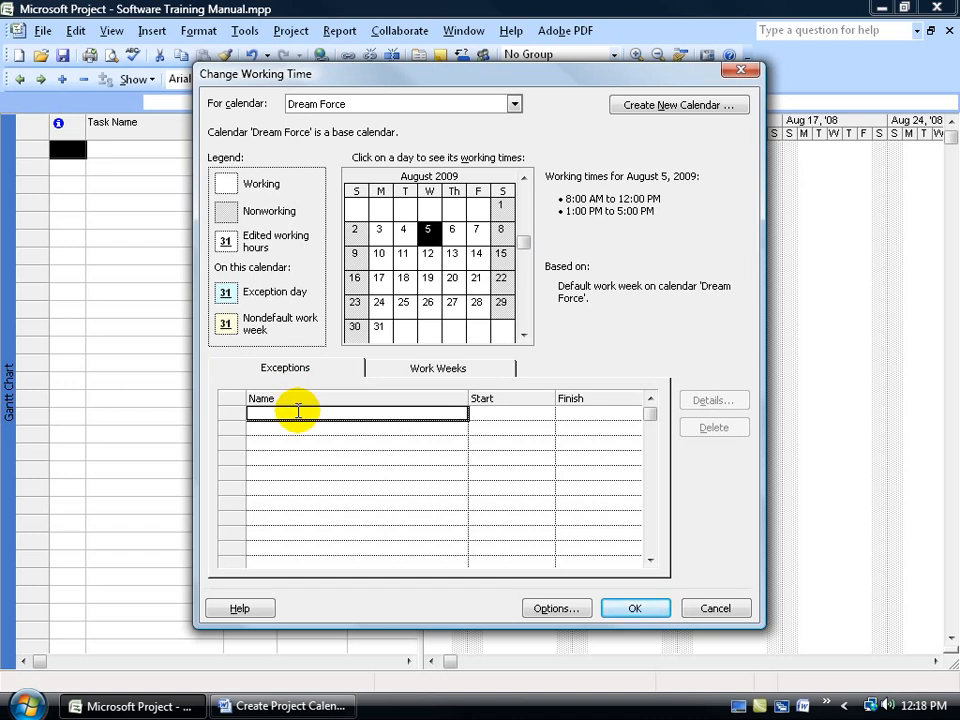
{"action": "type", "text": "Labor Day"}
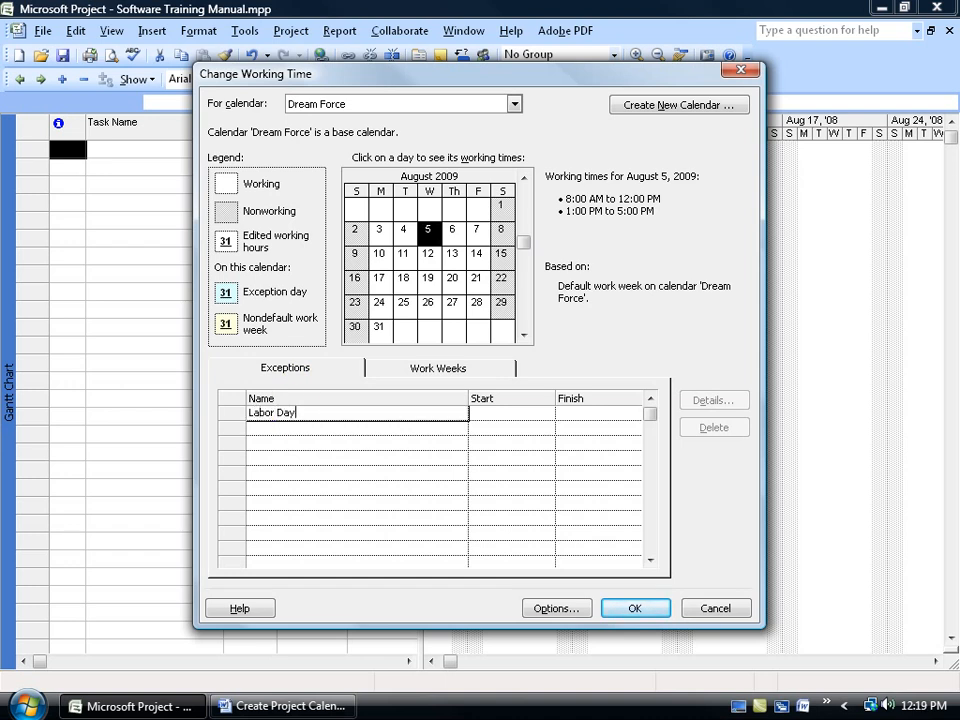
{"action": "key", "text": "Return"}
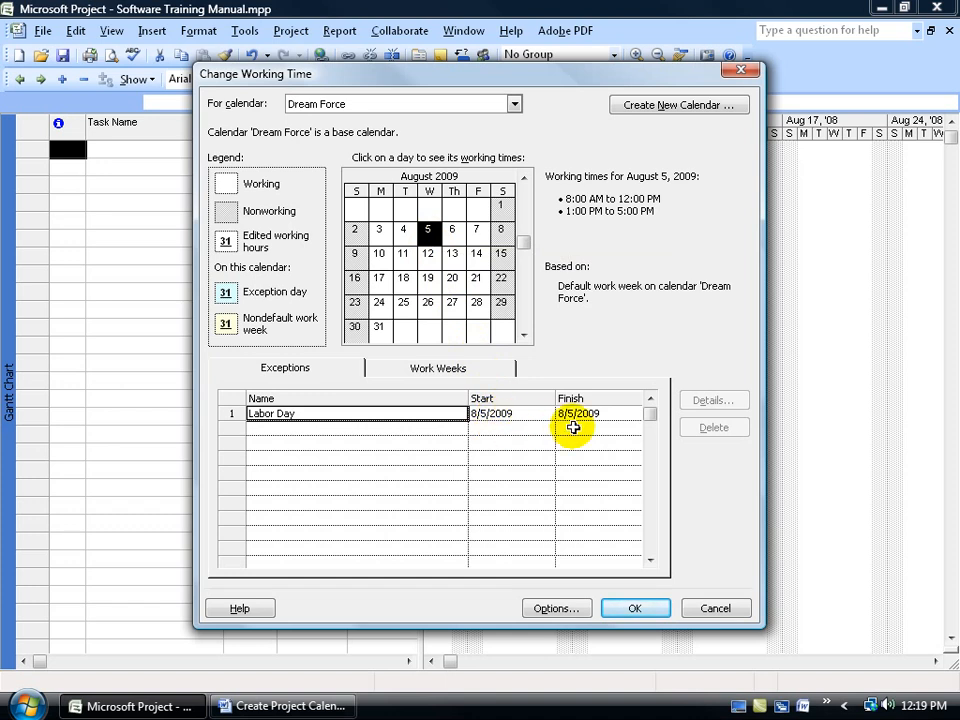
Set the start date of the Labor Day exception to 9/1/2008.
{"action": "left_click", "coordinate": [538, 415]}
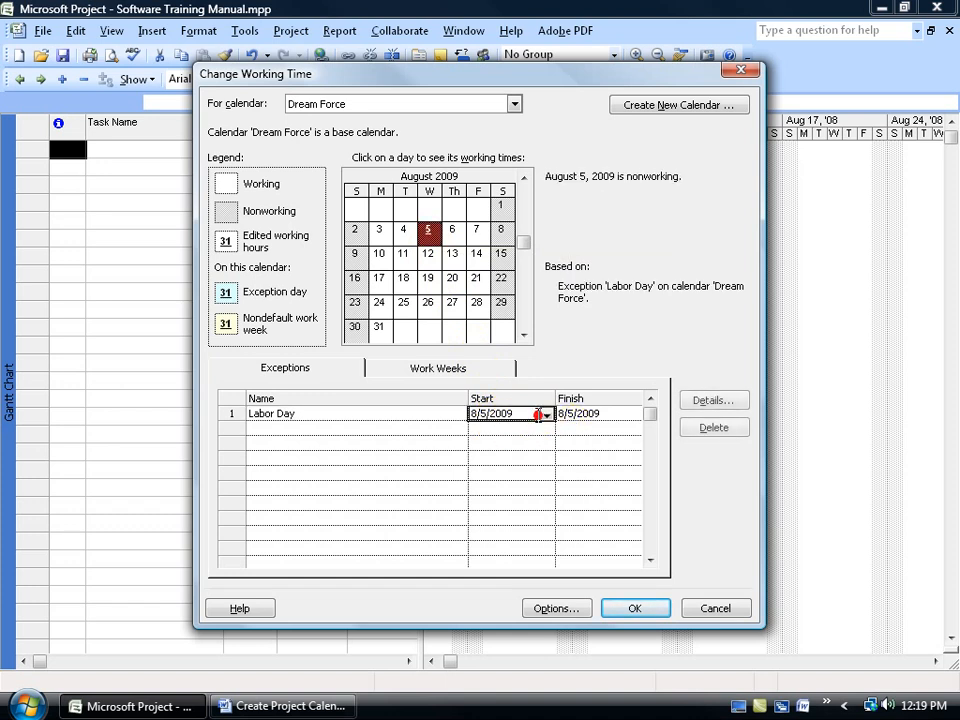
{"action": "left_click", "coordinate": [545, 413]}
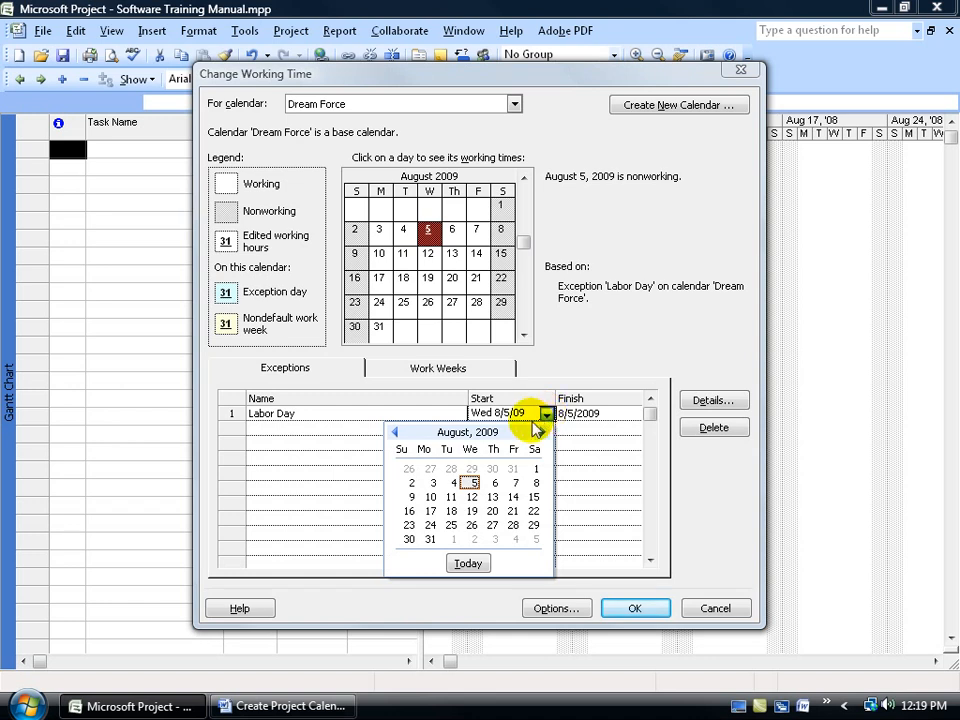
{"action": "left_click", "coordinate": [395, 432]}
{"action": "left_click", "coordinate": [395, 432]}
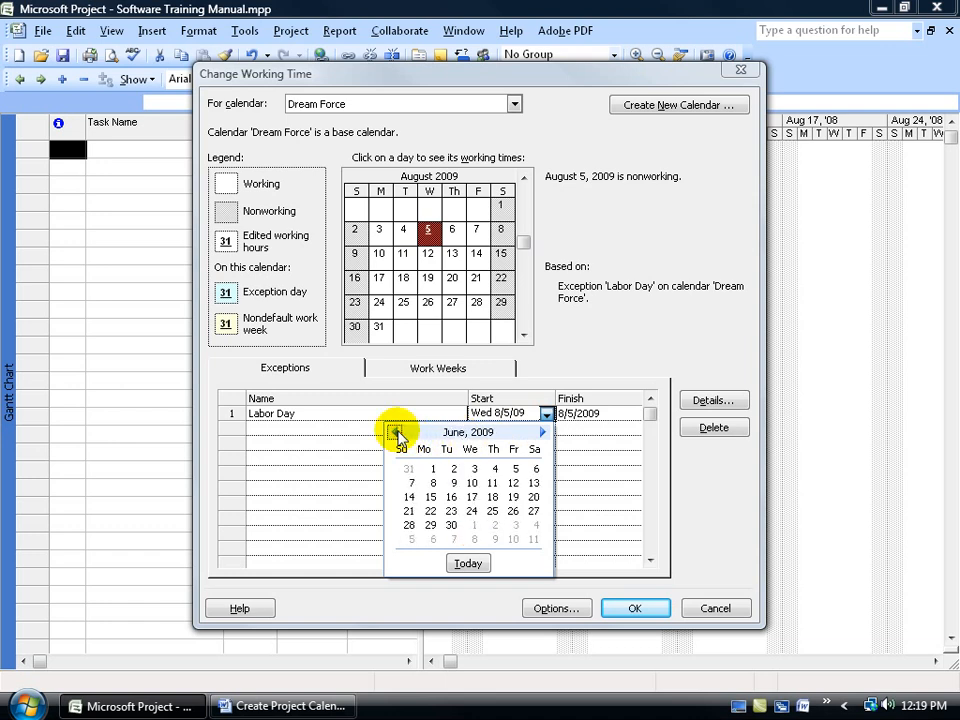
{"action": "left_click", "coordinate": [512, 412]}
{"action": "left_click", "coordinate": [514, 410]}
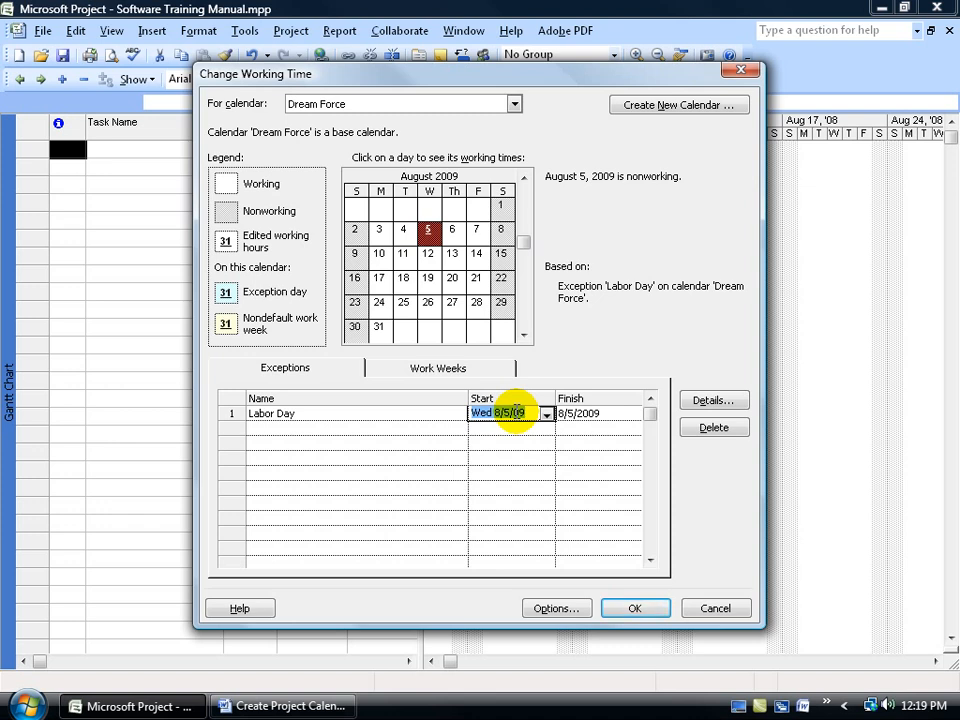
{"action": "type", "text": "9/1/200"}
{"action": "type", "text": "8"}
{"action": "key", "text": "Return"}
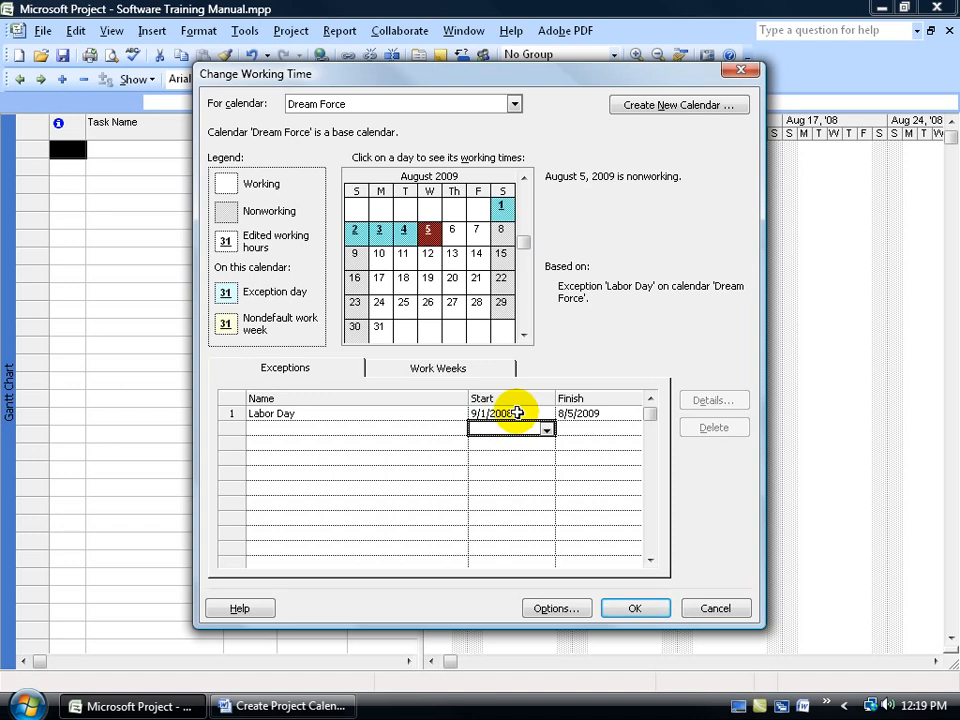
Set the finish date of the Labor Day exception to 9/1/2008 and check the working times for September 2, 2008.
{"action": "left_click", "coordinate": [596, 413]}
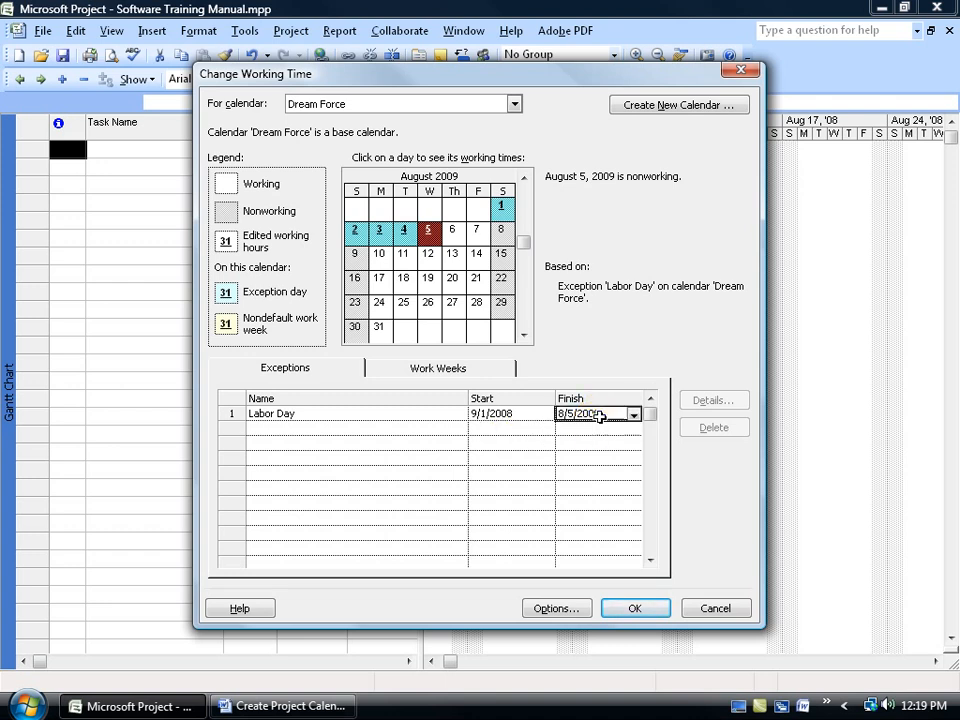
{"action": "type", "text": "9/1/2008"}
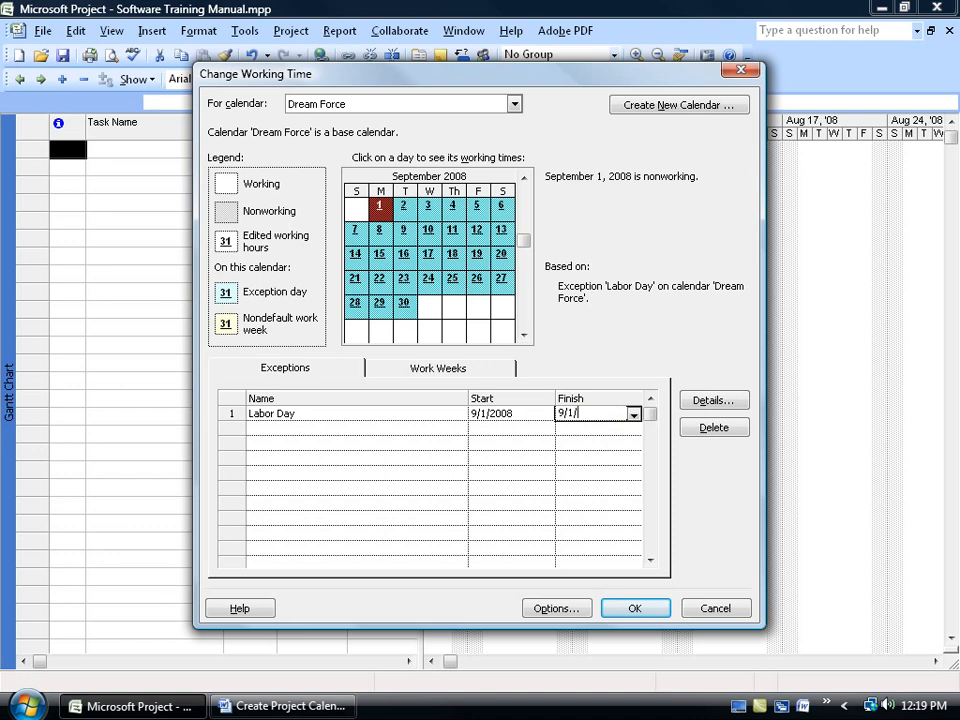
{"action": "key", "text": "Return"}
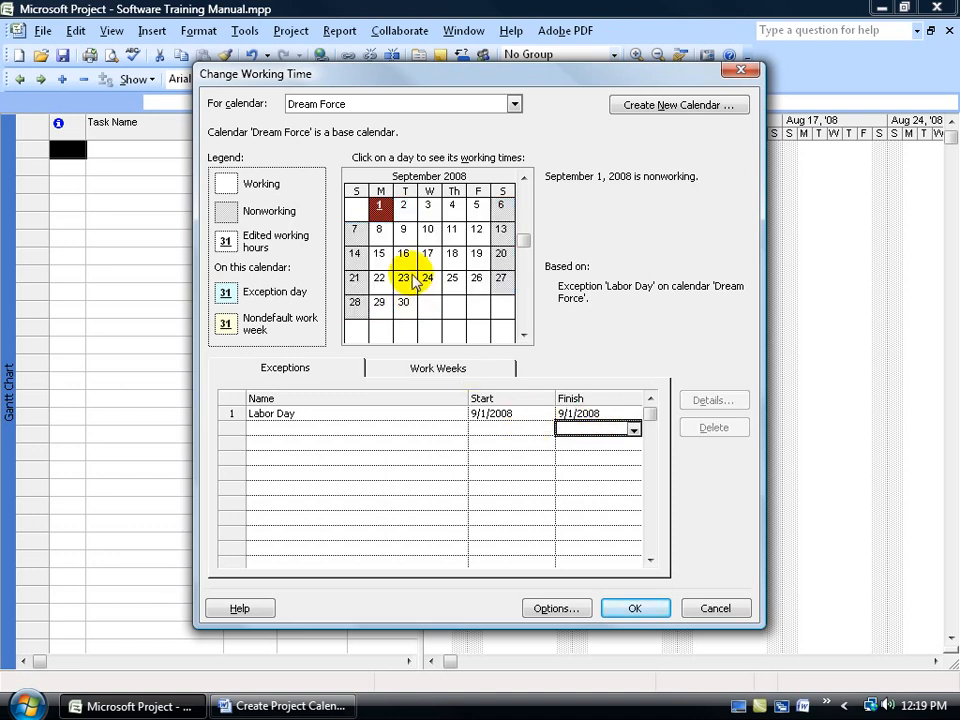
{"action": "left_click", "coordinate": [405, 212]}
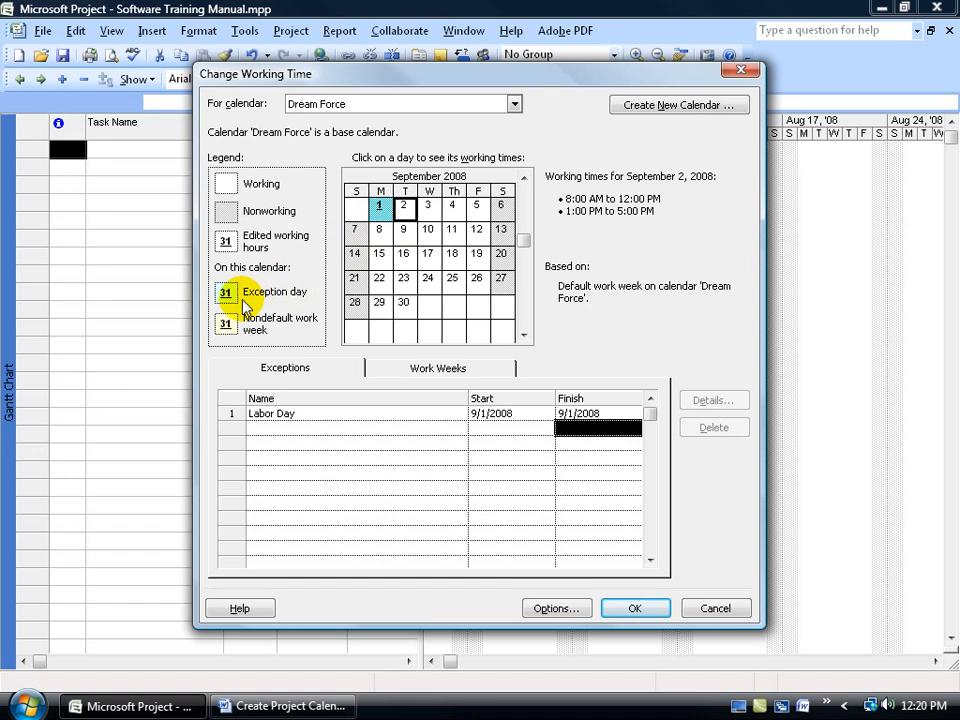
Add an exception named Thanksgiving for November 27 to 28, 2008, to the Dream Force calendar.
{"action": "left_click", "coordinate": [523, 336]}
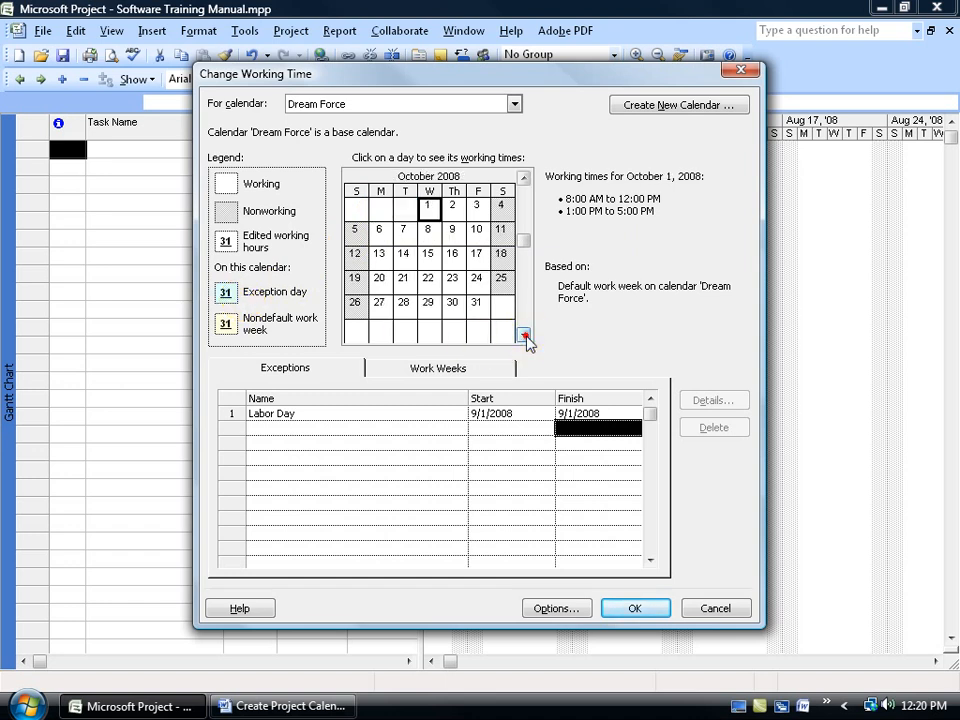
{"action": "left_click", "coordinate": [523, 336]}
{"action": "left_click", "coordinate": [523, 336]}
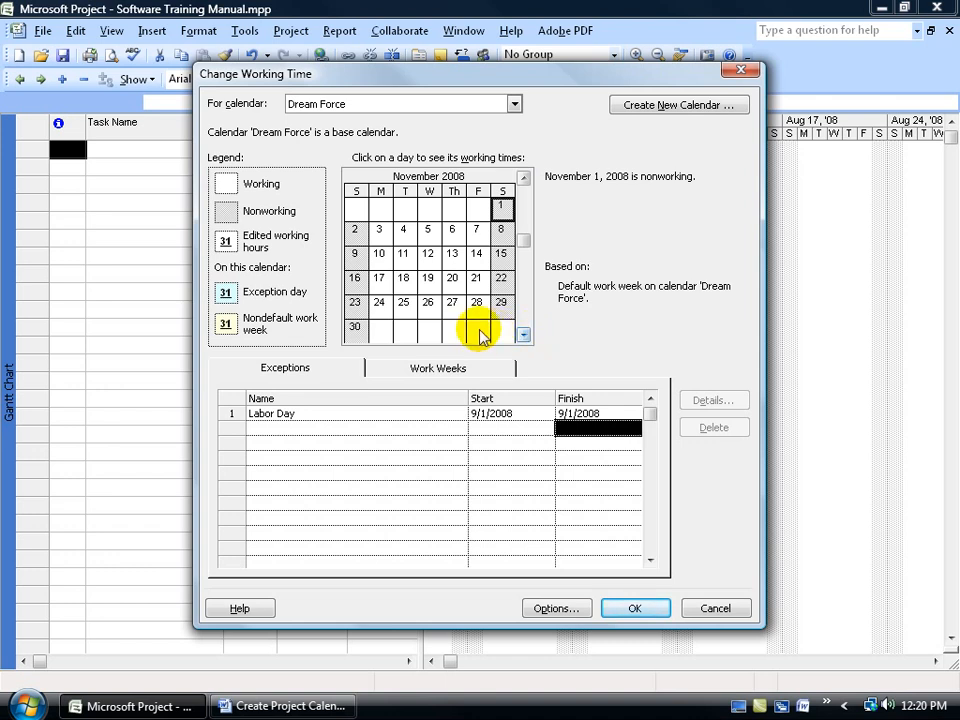
{"action": "left_click", "coordinate": [453, 304]}
{"action": "left_click_drag", "start_coordinate": [456, 304], "coordinate": [479, 310]}
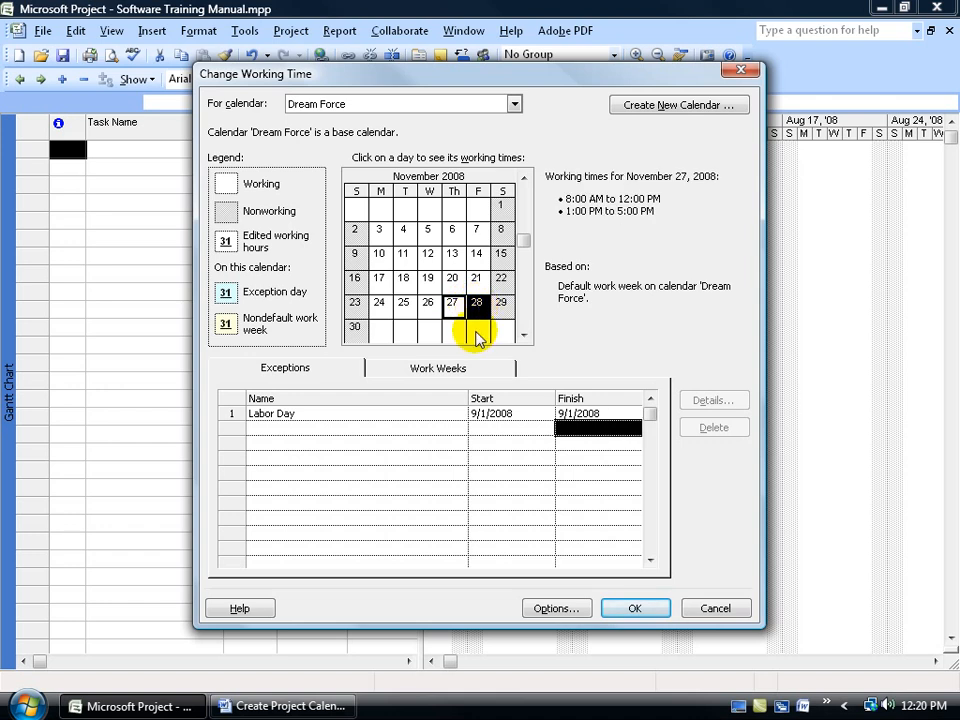
{"action": "left_click", "coordinate": [333, 430]}
{"action": "type", "text": "Thanksgiving"}
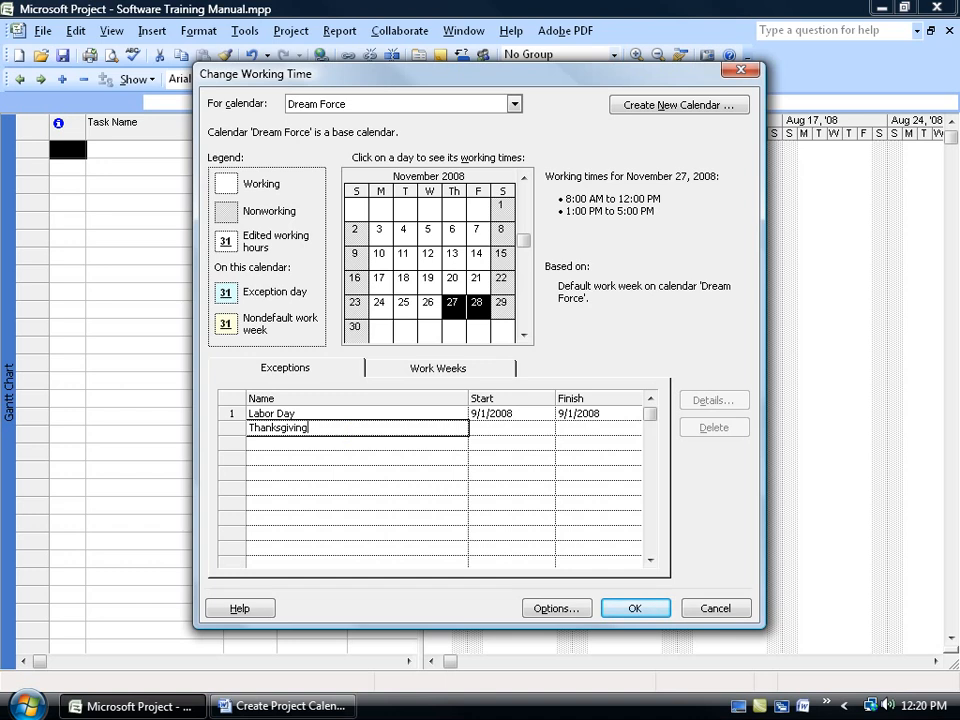
{"action": "key", "text": "Return"}
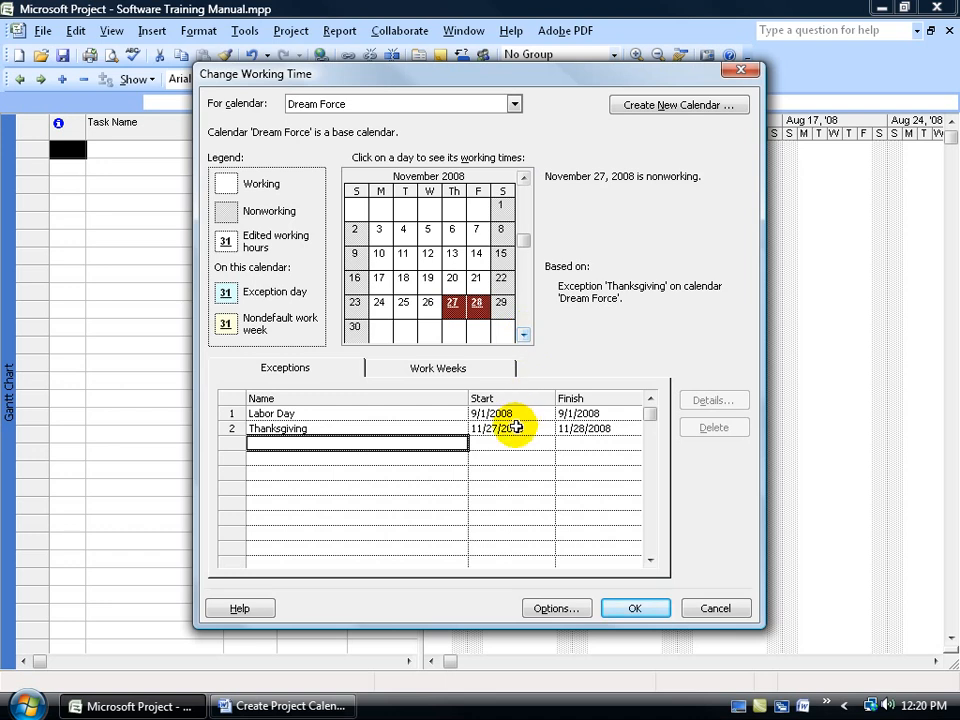
Add an exception named Christmas Vacation for December 22 to 26, 2008, to the Dream Force calendar.
{"action": "left_click", "coordinate": [523, 336]}
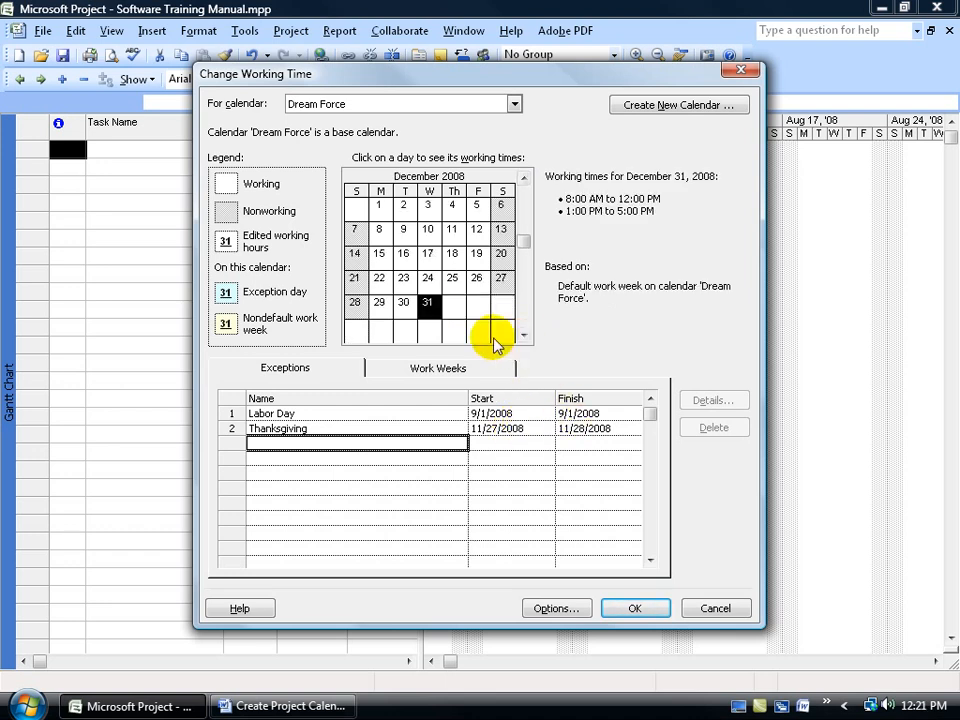
{"action": "left_click_drag", "start_coordinate": [380, 288], "coordinate": [446, 291]}
{"action": "left_click_drag", "start_coordinate": [476, 291], "coordinate": [475, 289]}
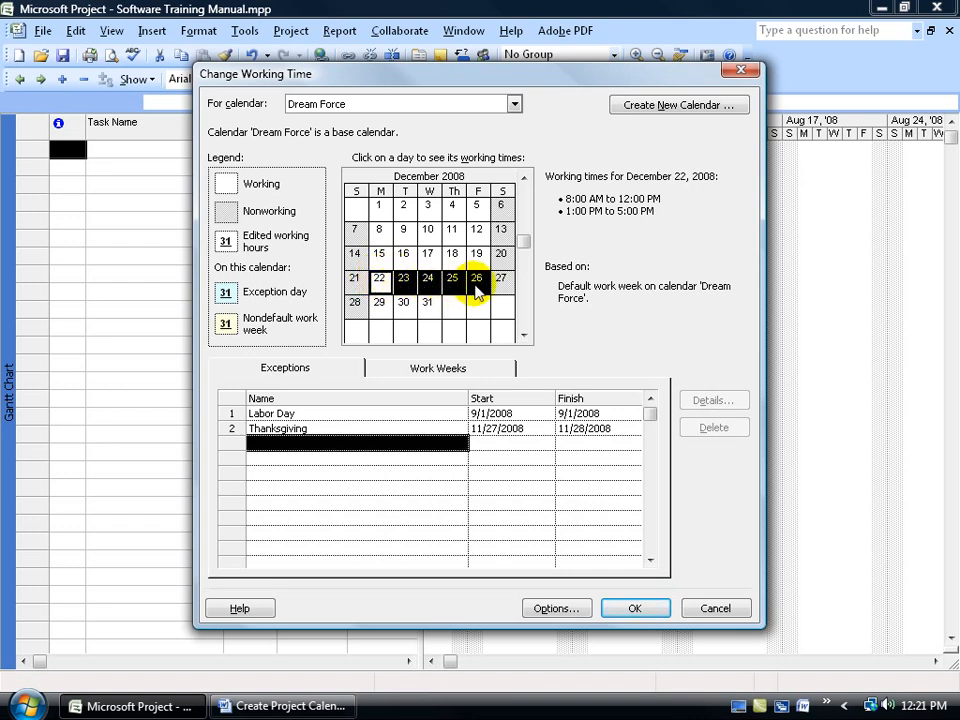
{"action": "left_click", "coordinate": [381, 444]}
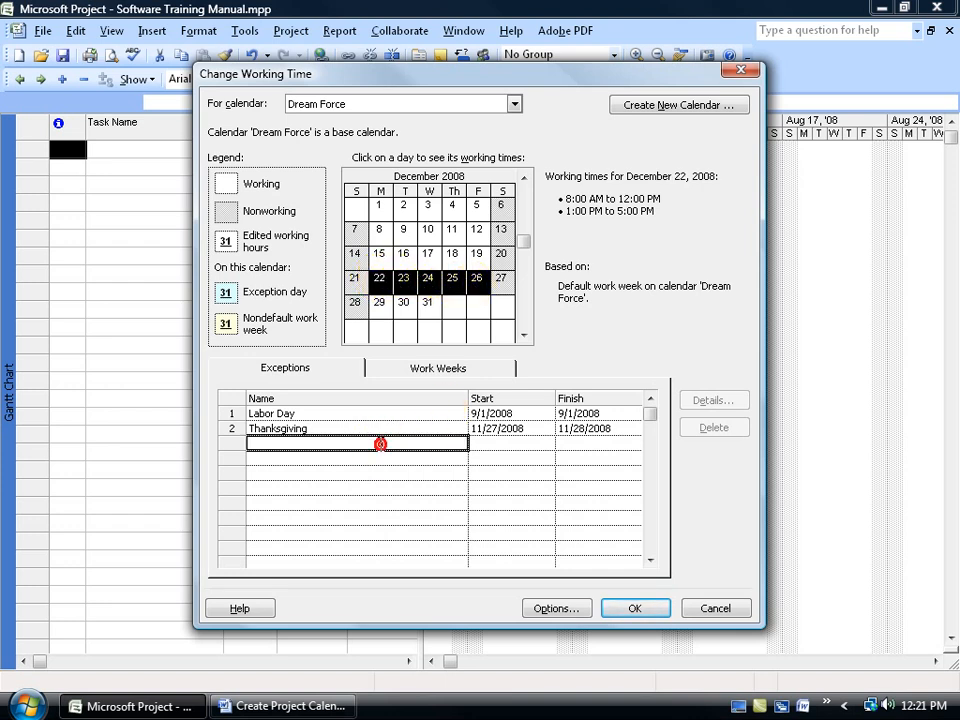
{"action": "type", "text": "Christmas Vacation"}
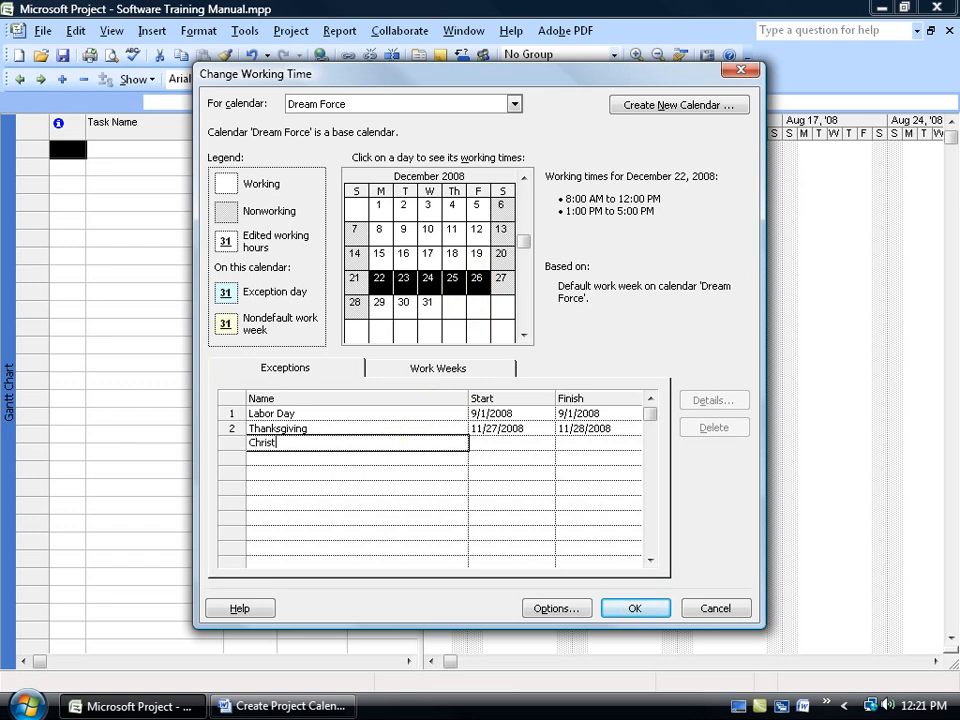
{"action": "key", "text": "Return"}
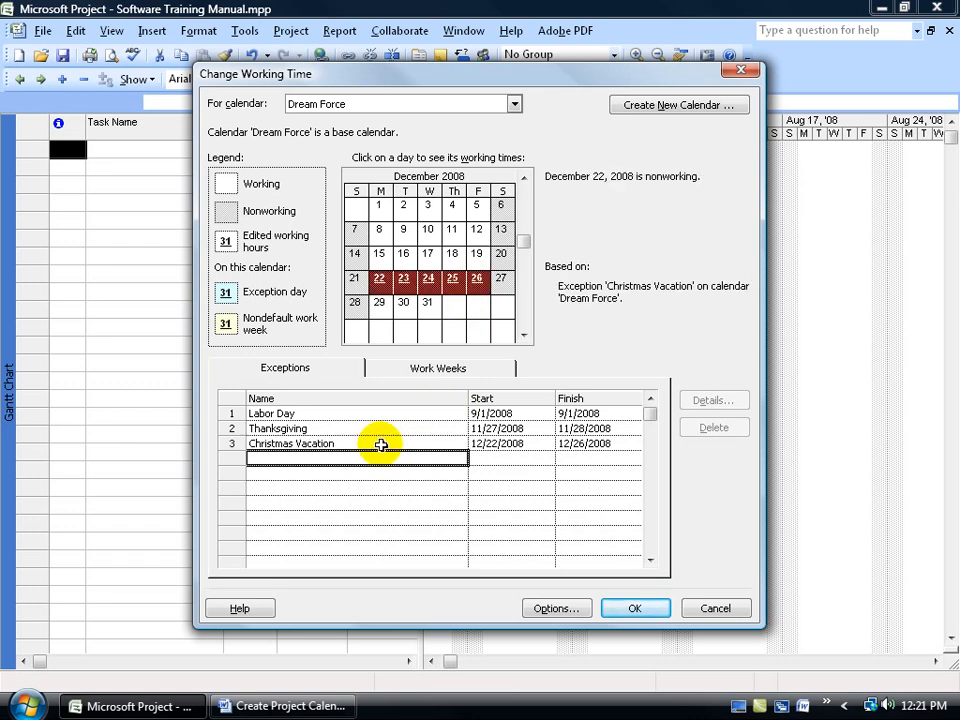
{"action": "left_click", "coordinate": [377, 258]}
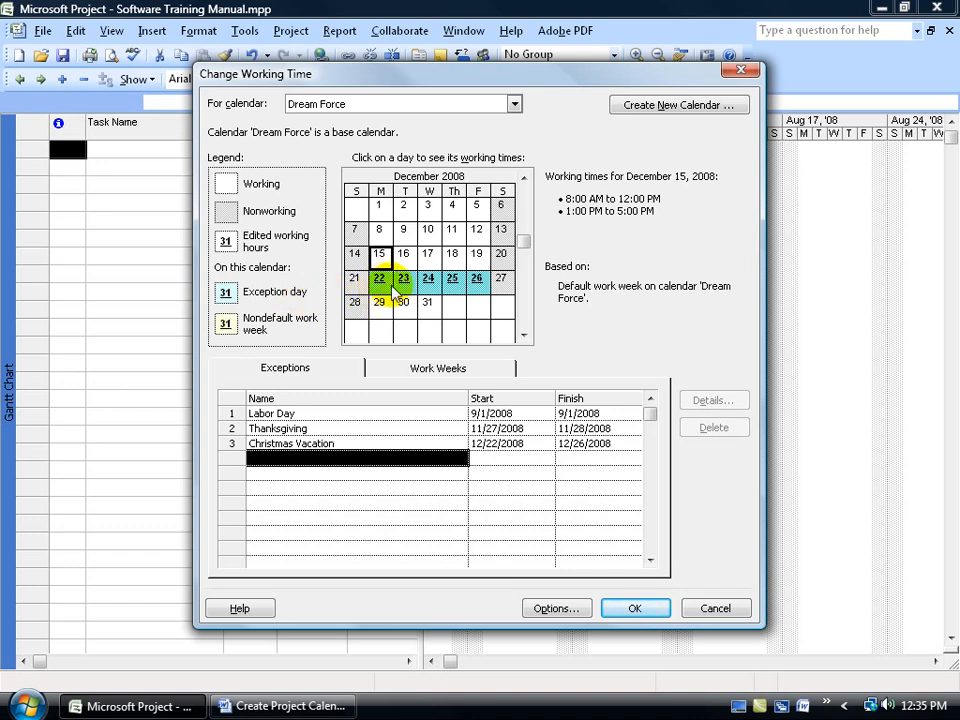
Add a work week named Early Vacation for December 19, 2008, to the Dream Force calendar.
{"action": "left_click", "coordinate": [477, 256]}
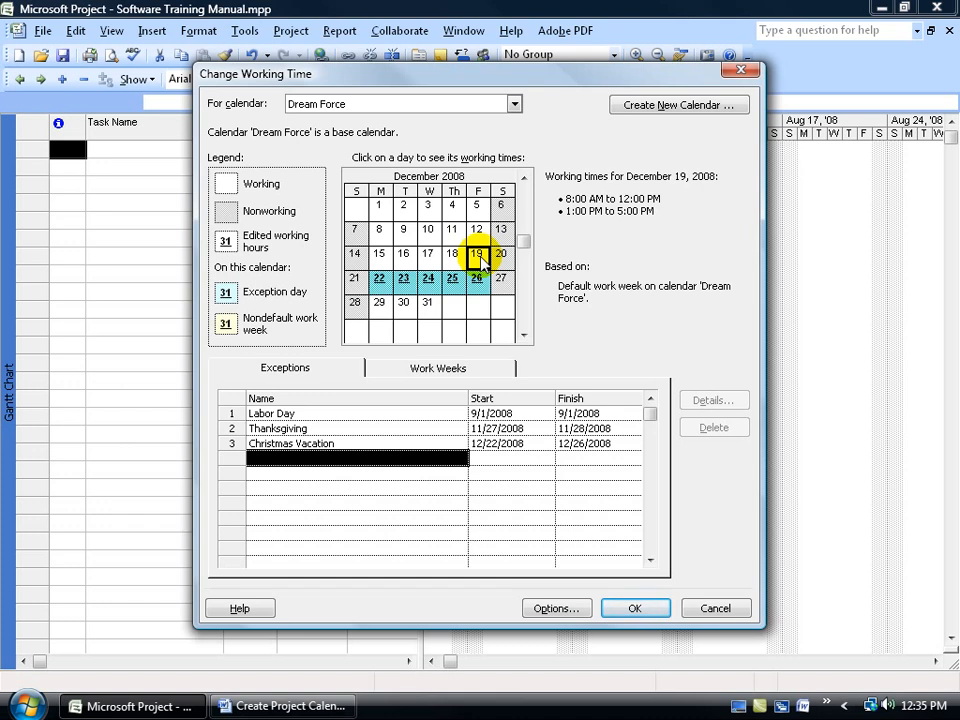
{"action": "left_click", "coordinate": [444, 370]}
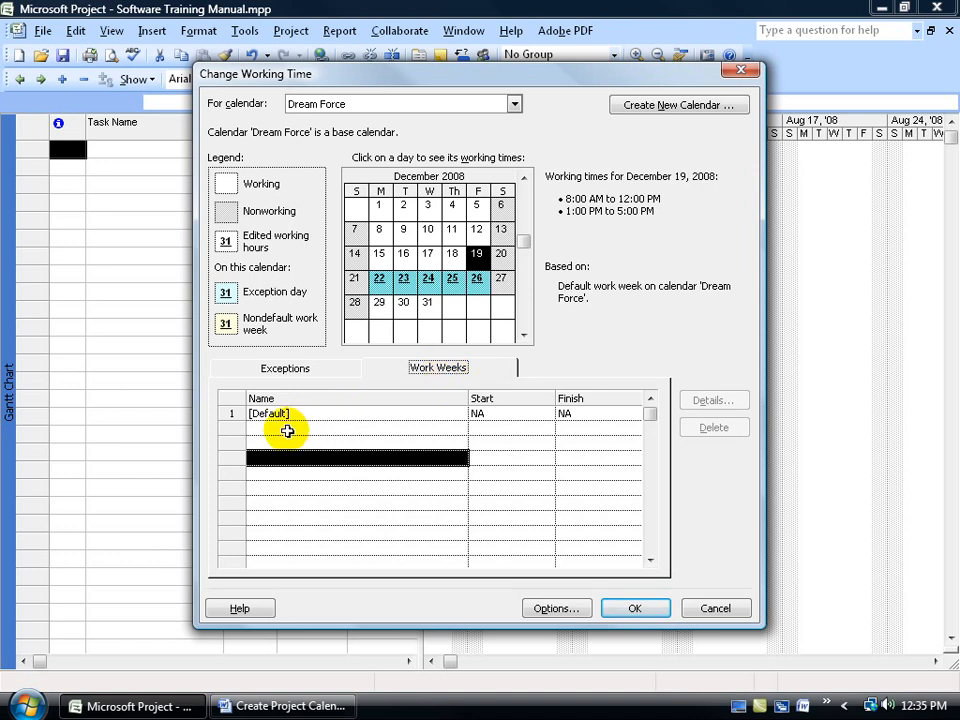
{"action": "left_click", "coordinate": [288, 427]}
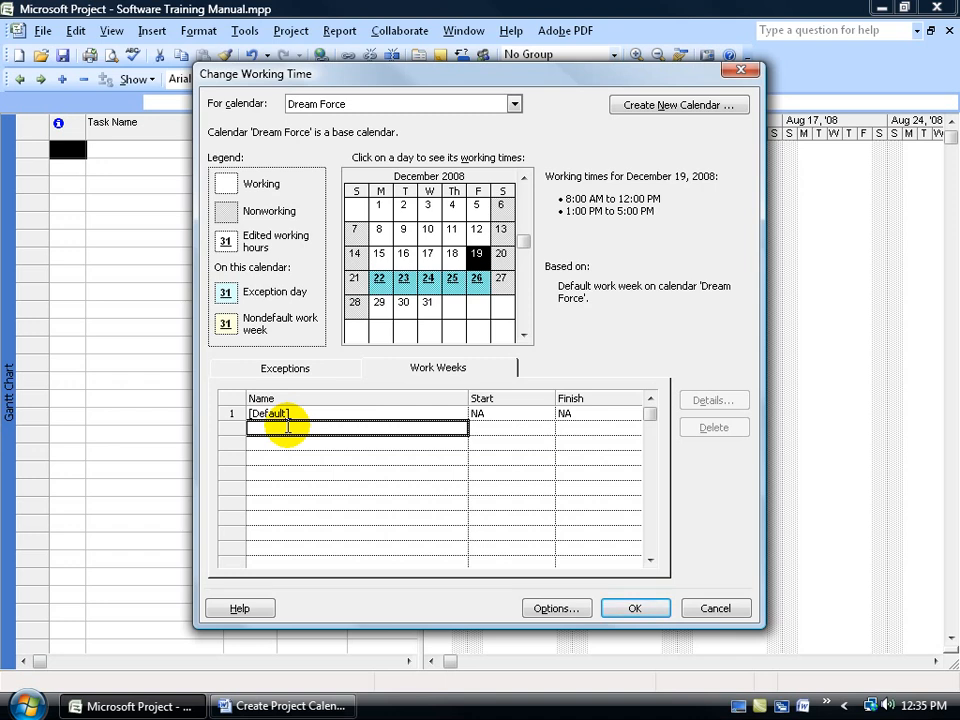
{"action": "type", "text": "Ear"}
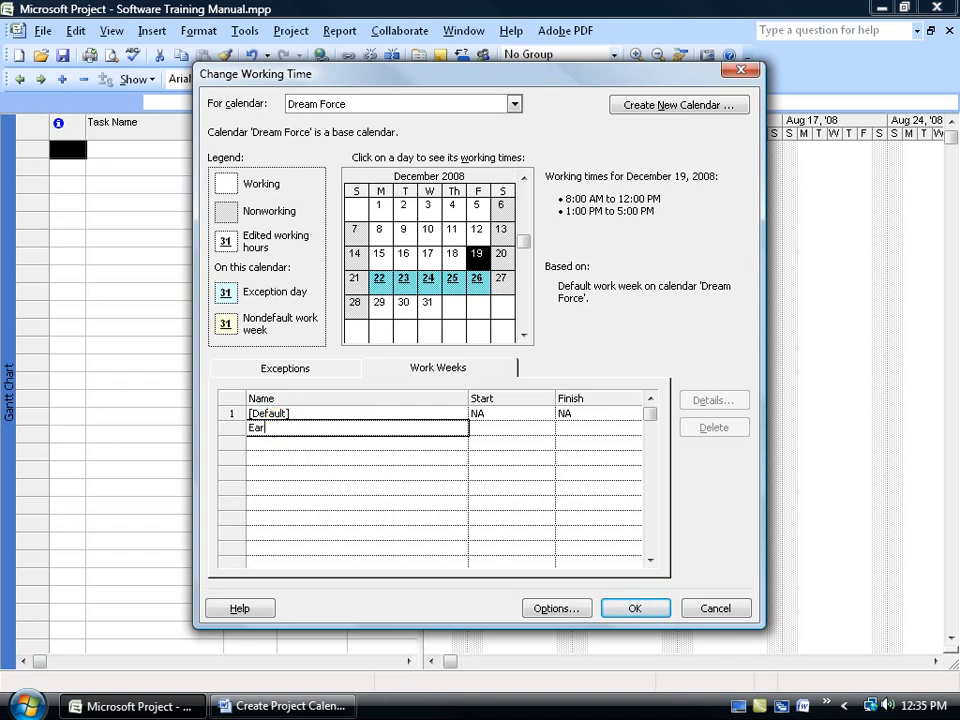
{"action": "type", "text": "ly Vacation"}
{"action": "key", "text": "Return"}
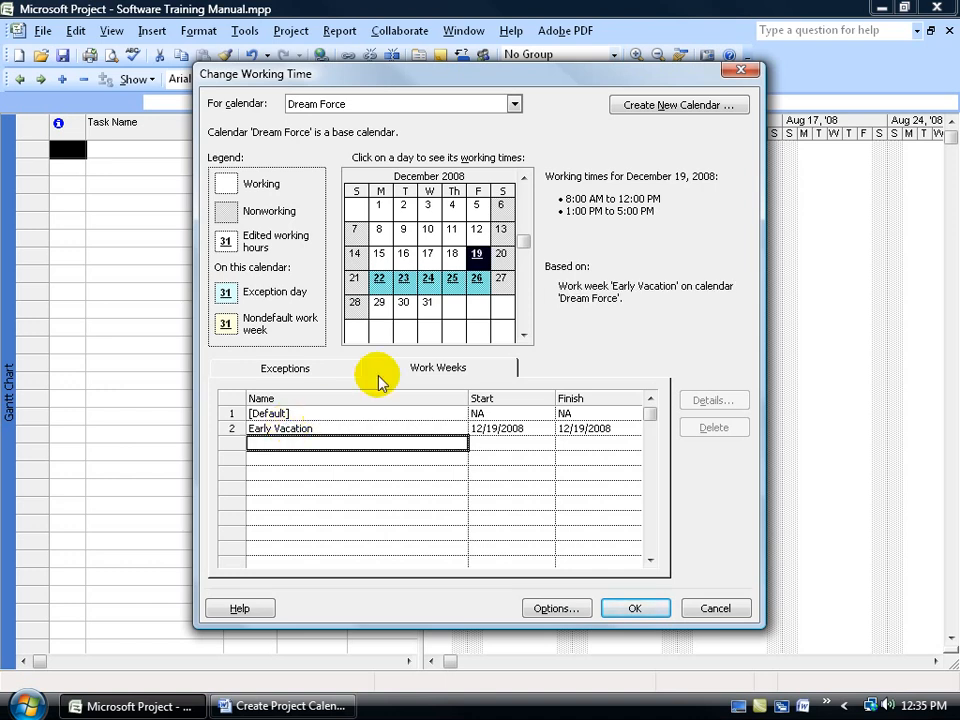
{"action": "left_click", "coordinate": [452, 253]}
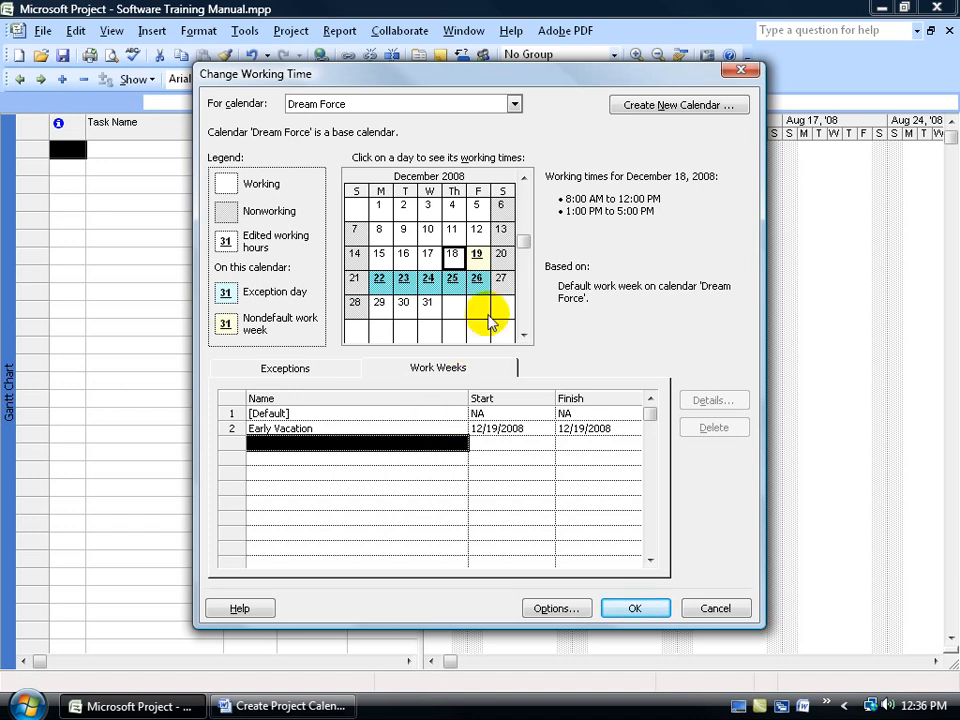
Limit Friday's working time in the Early Vacation work week to 8:00 AM to 12:00 PM by removing the afternoon shift.
{"action": "left_click", "coordinate": [480, 261]}
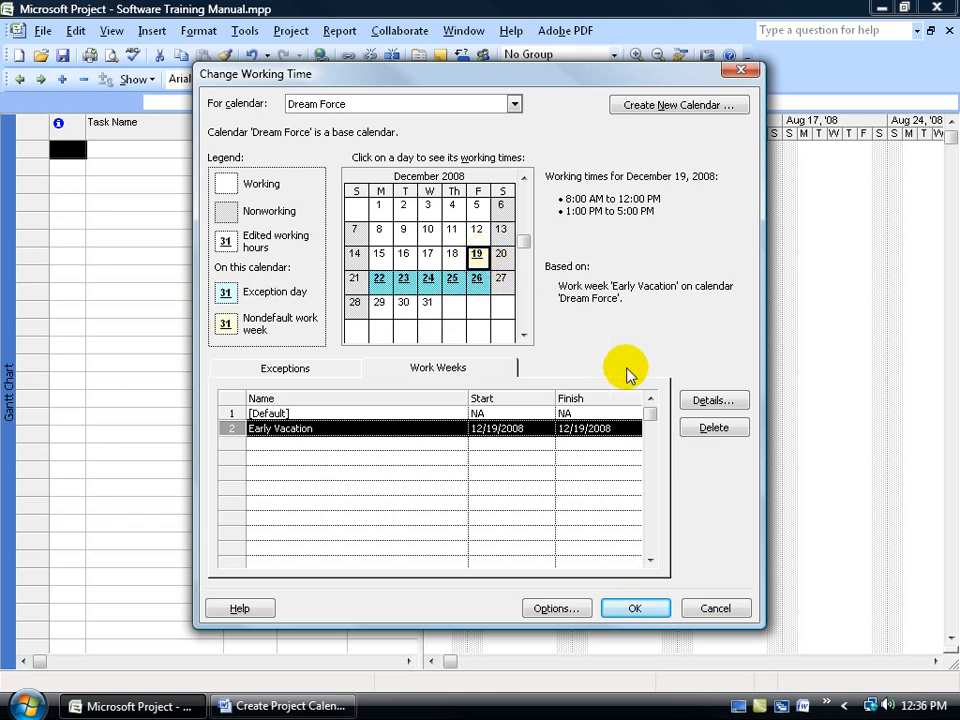
{"action": "left_click", "coordinate": [706, 400]}
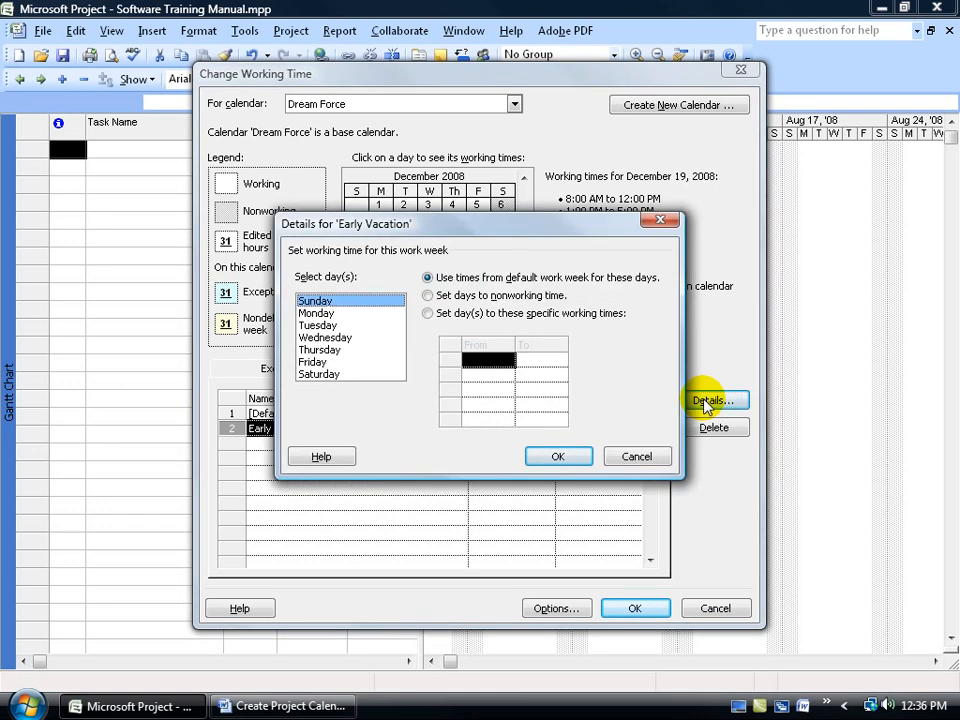
{"action": "left_click_drag", "start_coordinate": [508, 222], "coordinate": [524, 347]}
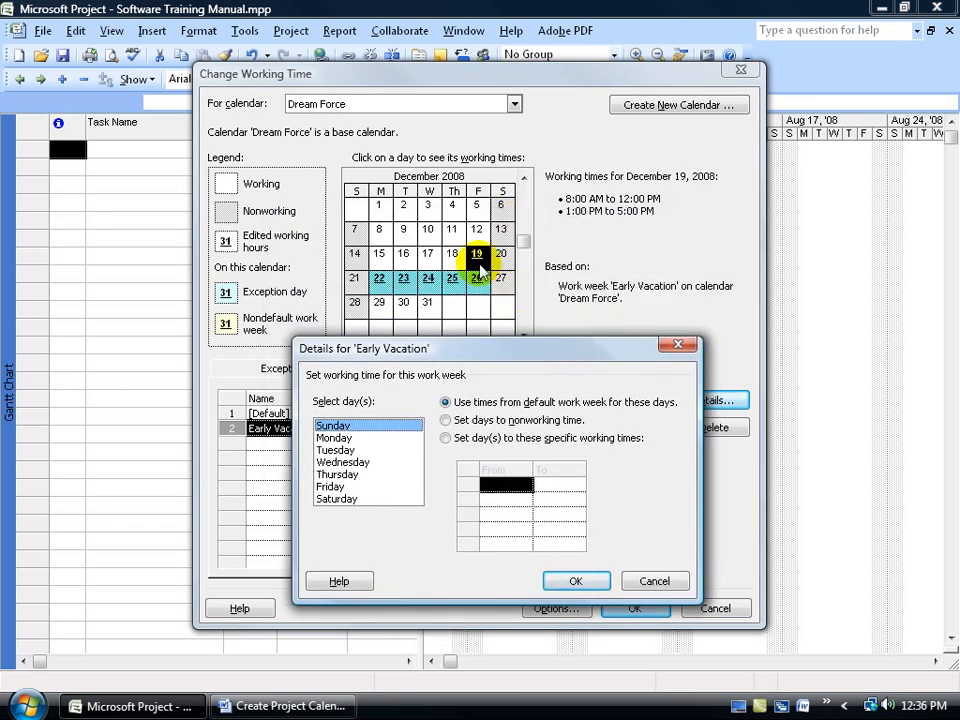
{"action": "left_click", "coordinate": [416, 485]}
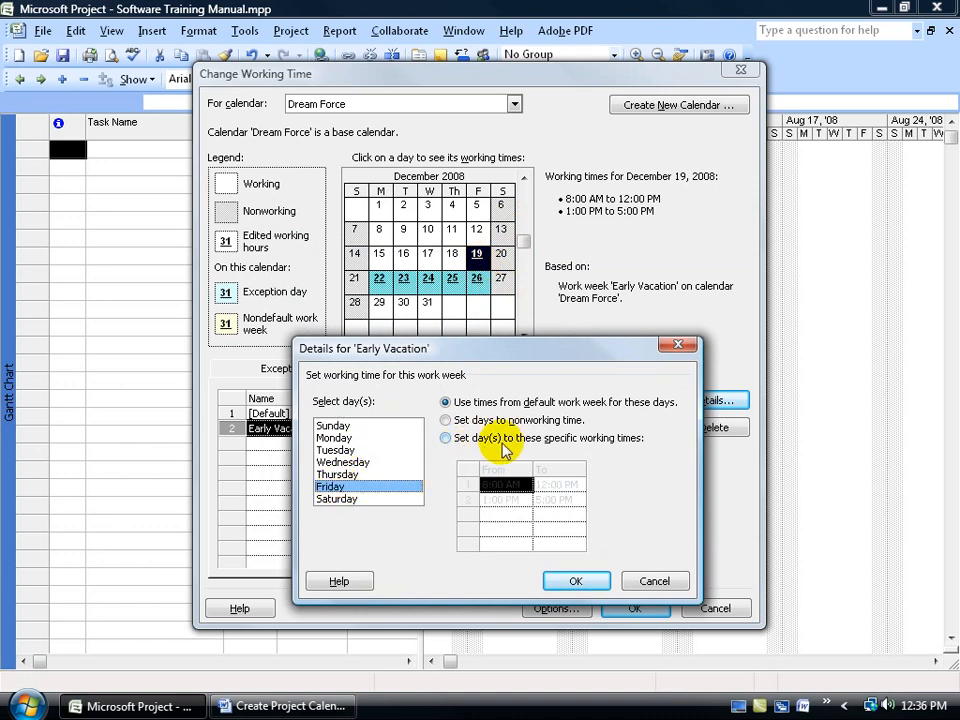
{"action": "left_click", "coordinate": [446, 439]}
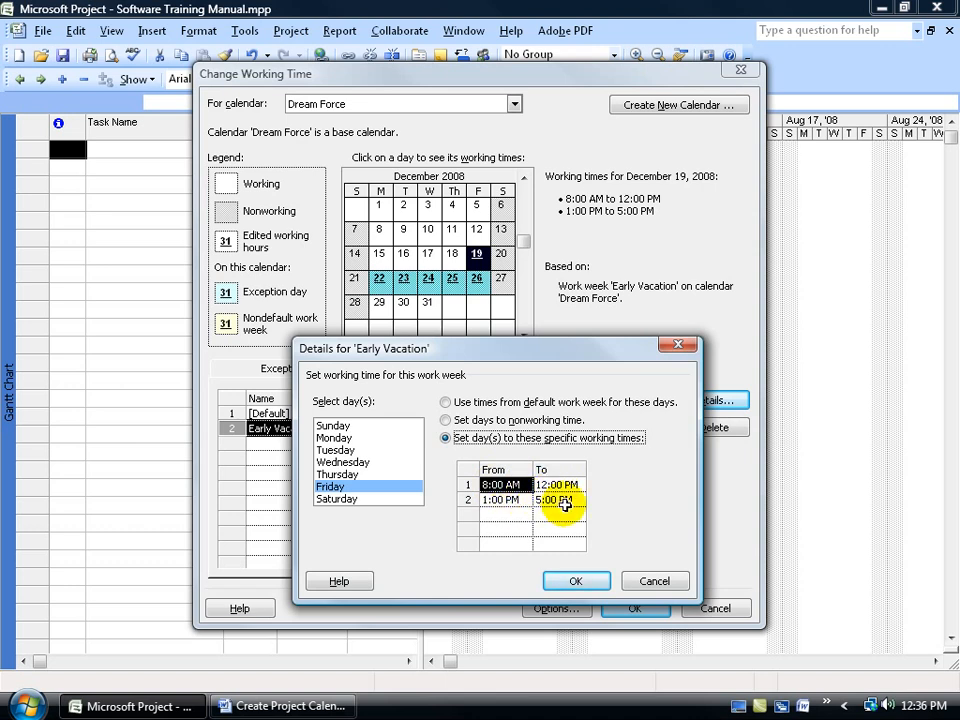
{"action": "left_click", "coordinate": [467, 499]}
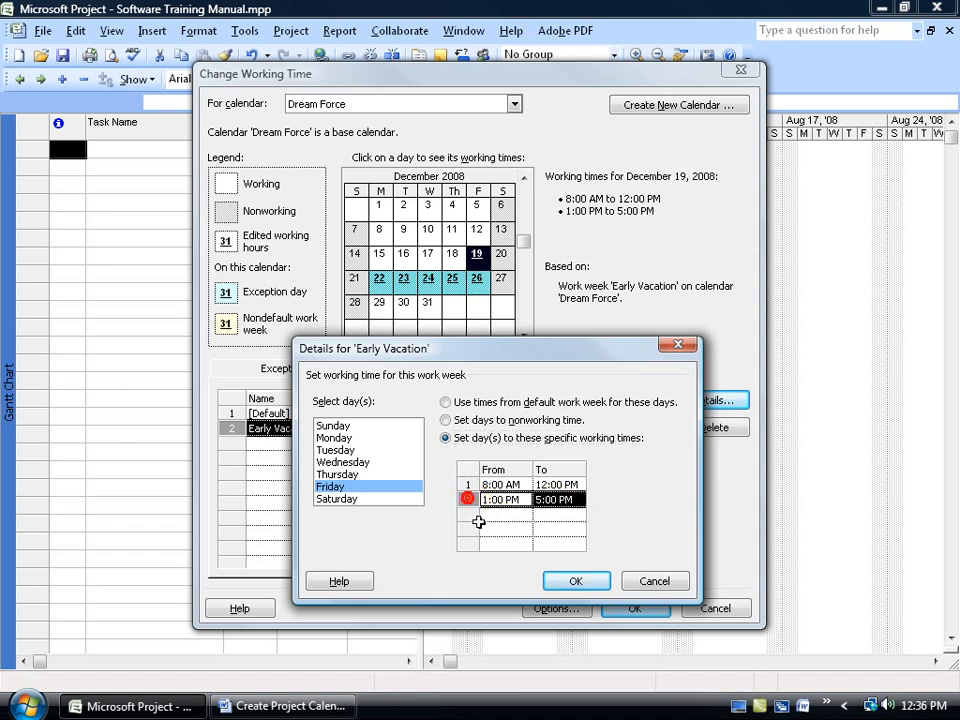
{"action": "key", "text": "Delete"}
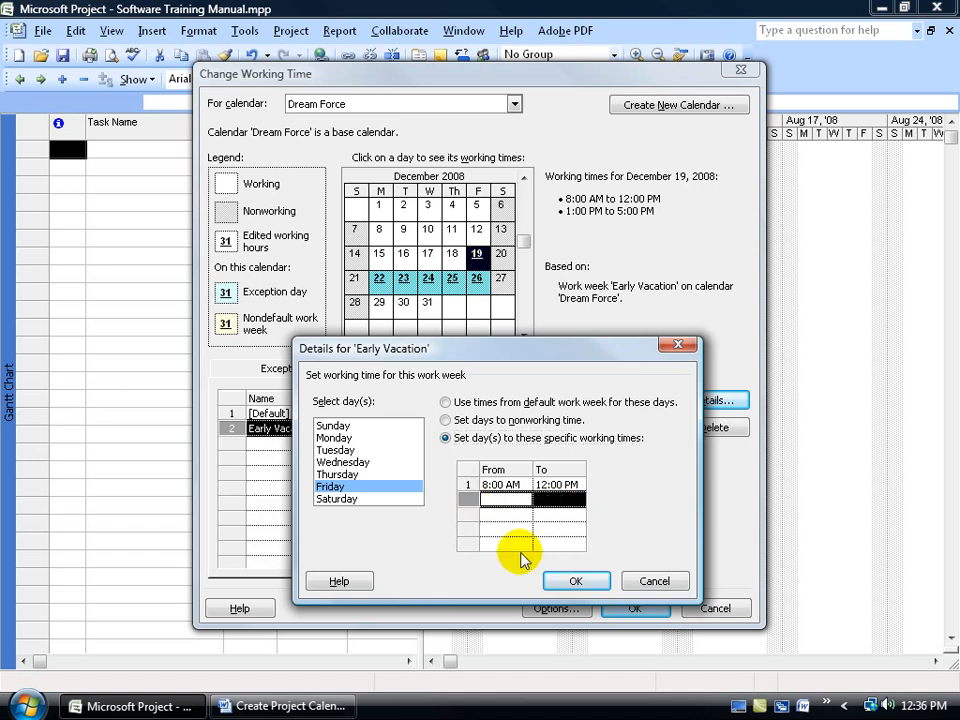
{"action": "left_click", "coordinate": [557, 580]}
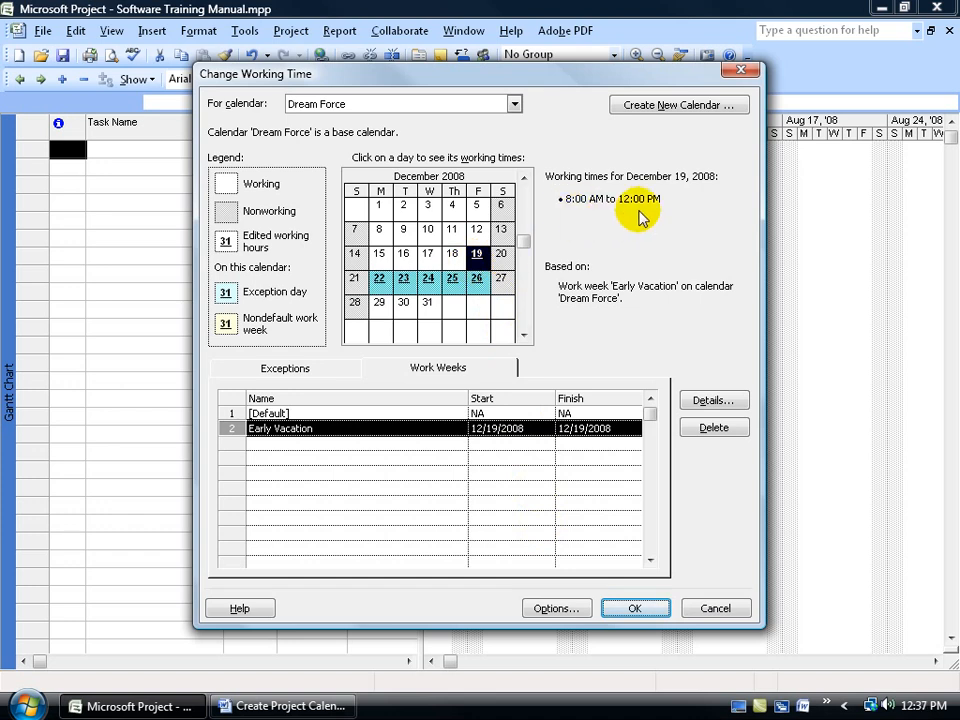
Review the Friday working times of the Early Vacation work week and delete that work week from the Dream Force calendar.
{"action": "left_click", "coordinate": [453, 255]}
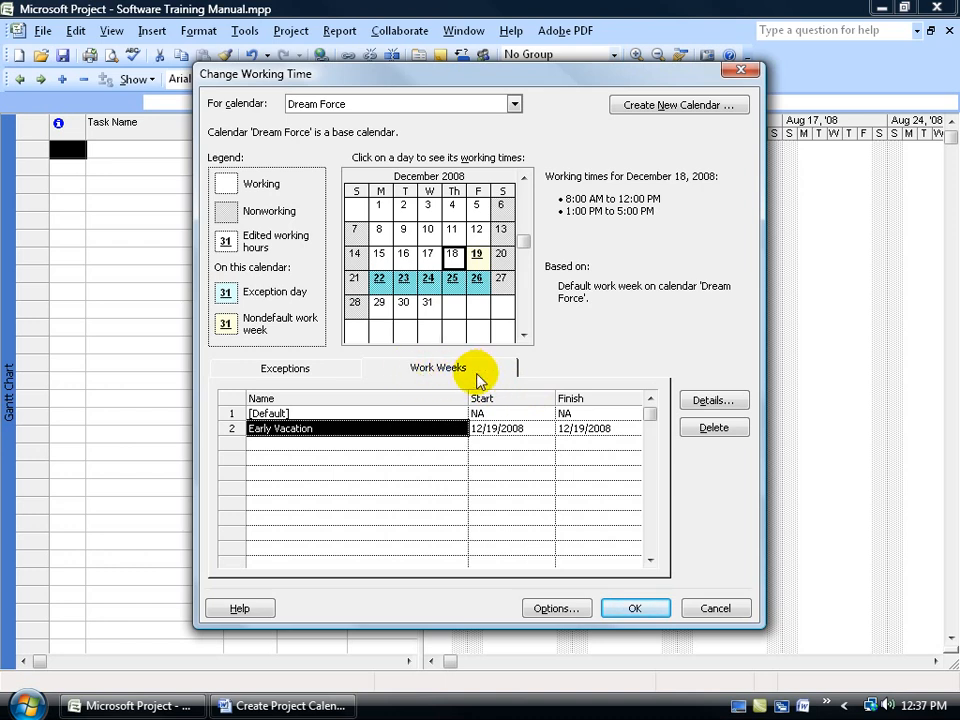
{"action": "left_click", "coordinate": [713, 400]}
{"action": "left_click", "coordinate": [311, 362]}
{"action": "left_click", "coordinate": [311, 364]}
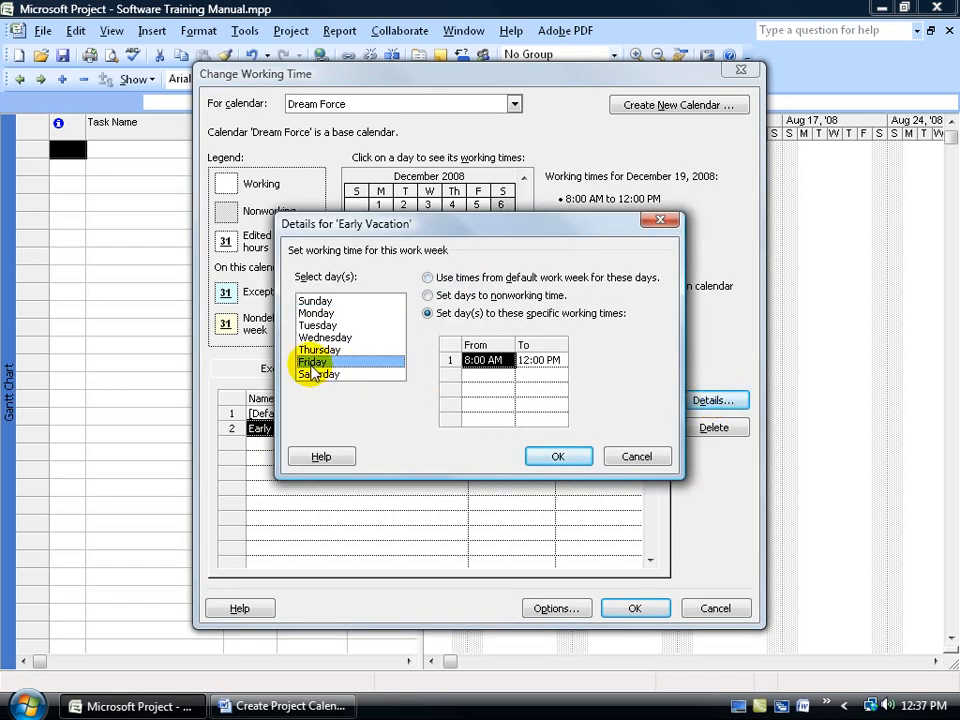
{"action": "left_click", "coordinate": [428, 313]}
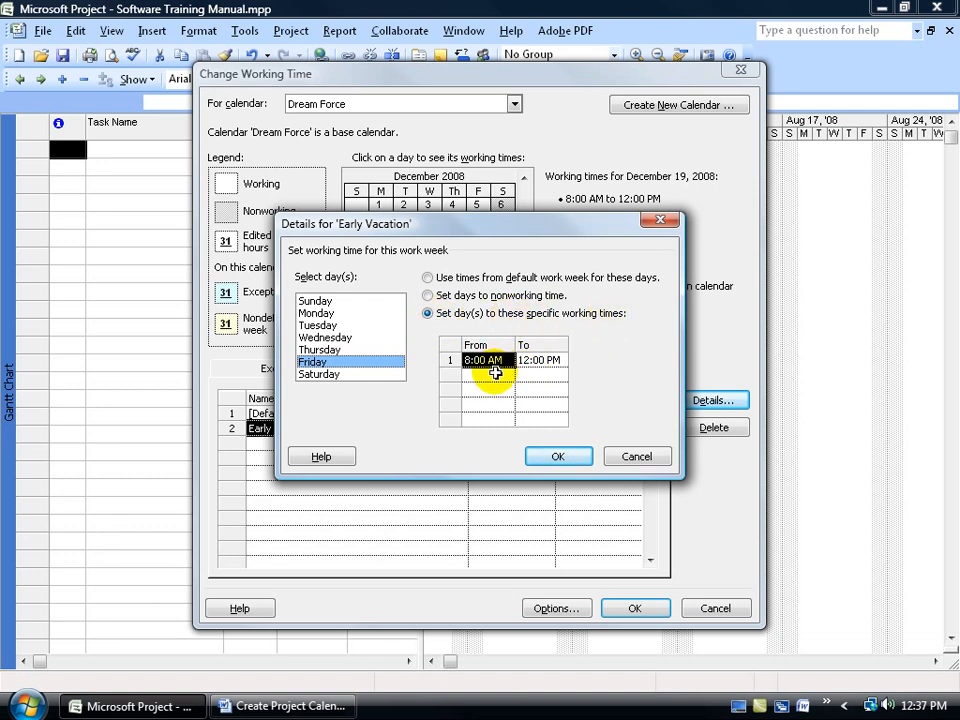
{"action": "left_click", "coordinate": [628, 456]}
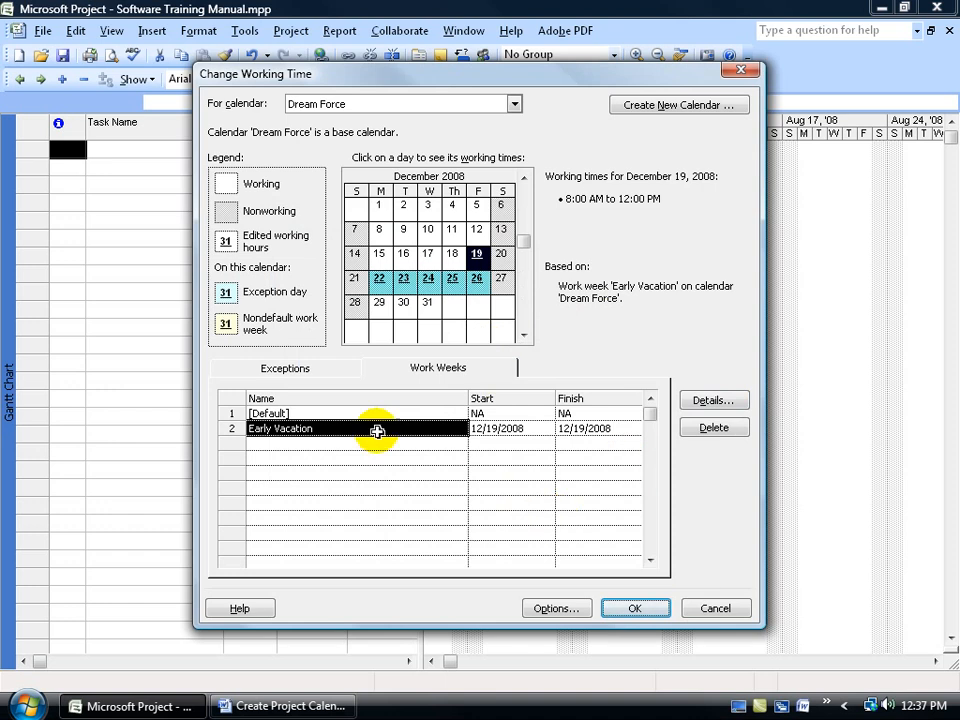
{"action": "left_click", "coordinate": [697, 430]}
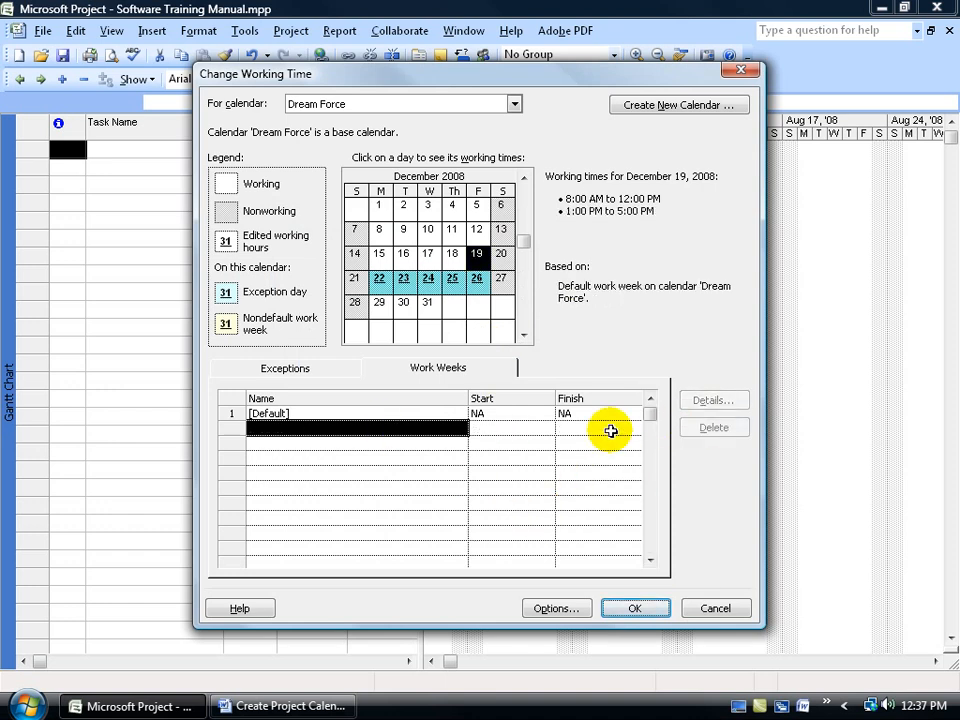
Check the Dream Force calendar's exceptions list and save the working time changes.
{"action": "left_click", "coordinate": [322, 376]}
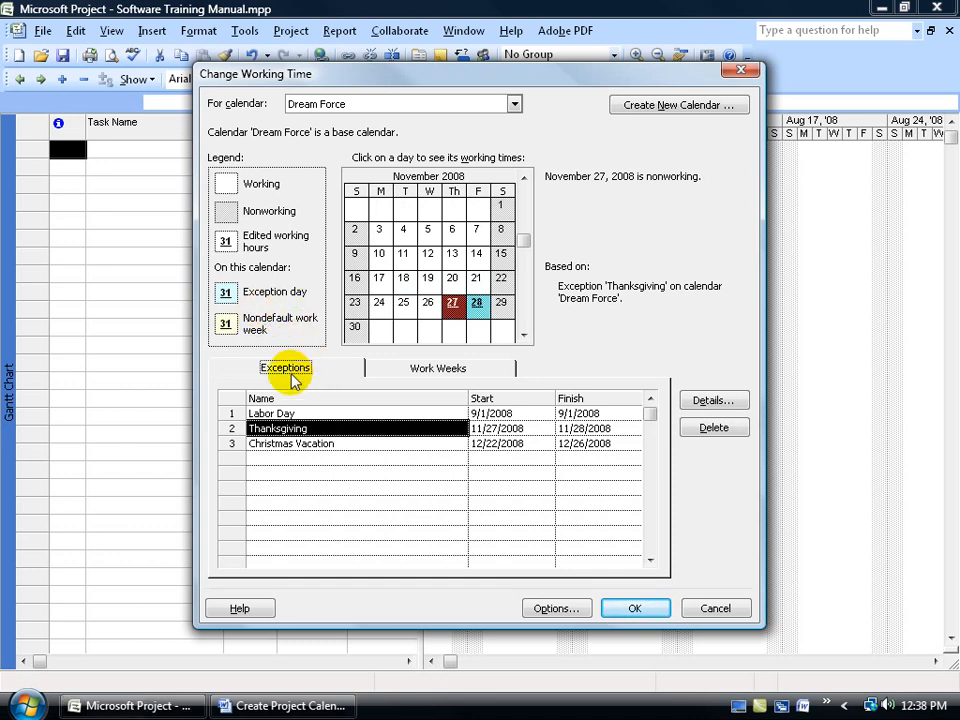
{"action": "left_click", "coordinate": [635, 609]}
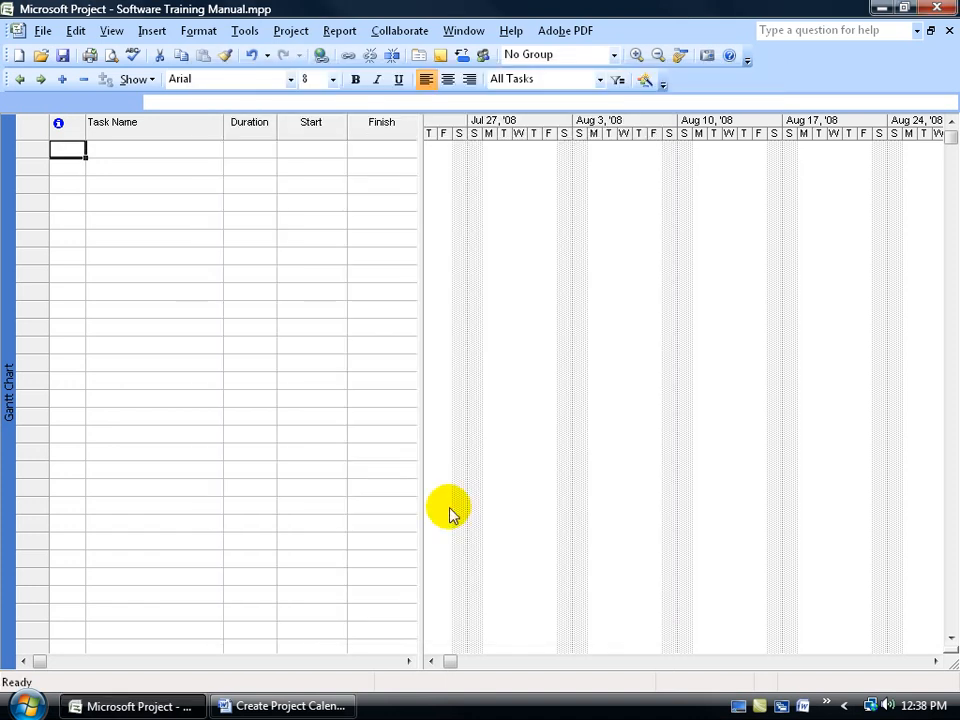
Reopen the working time settings and examine the Standard calendar, followed by the Dream Force calendar's exceptions and work weeks.
{"action": "left_click", "coordinate": [245, 31]}
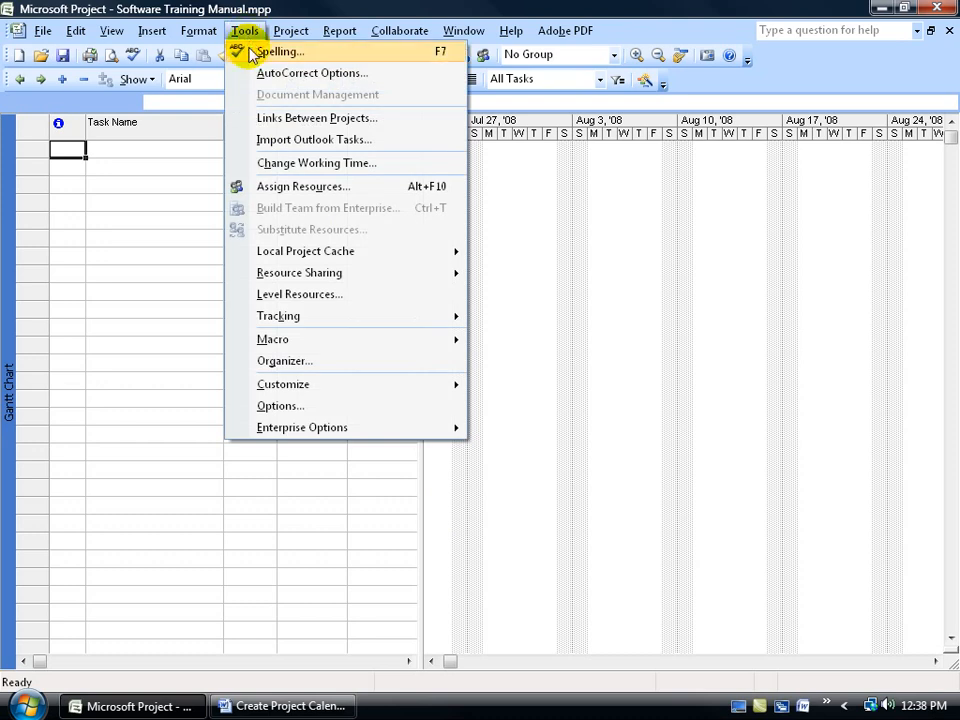
{"action": "left_click", "coordinate": [270, 164]}
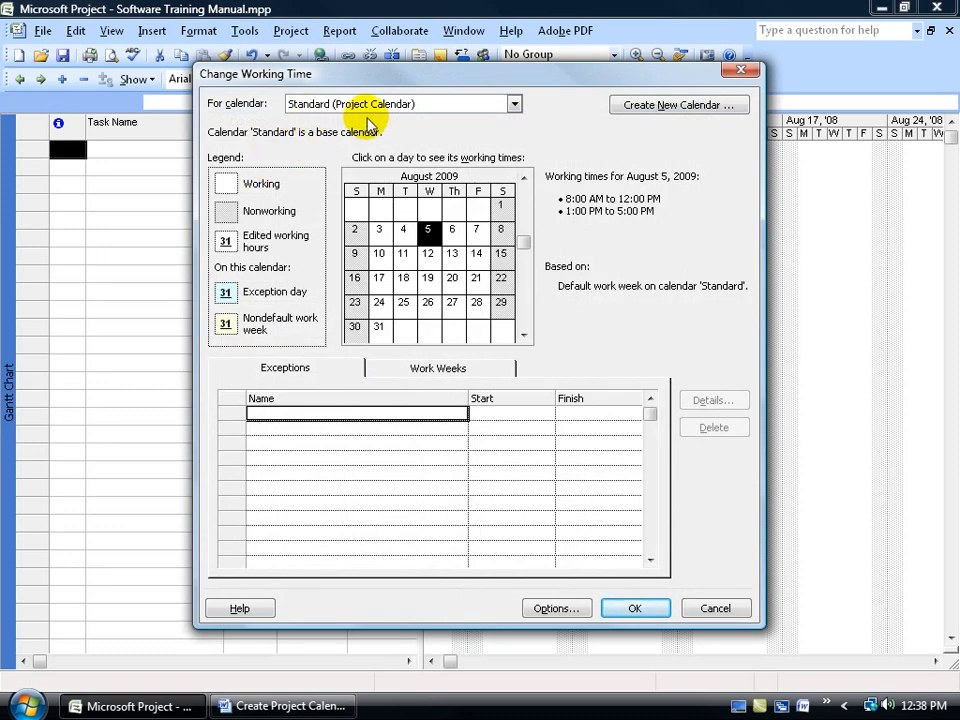
{"action": "left_click", "coordinate": [404, 229]}
{"action": "left_click", "coordinate": [428, 278]}
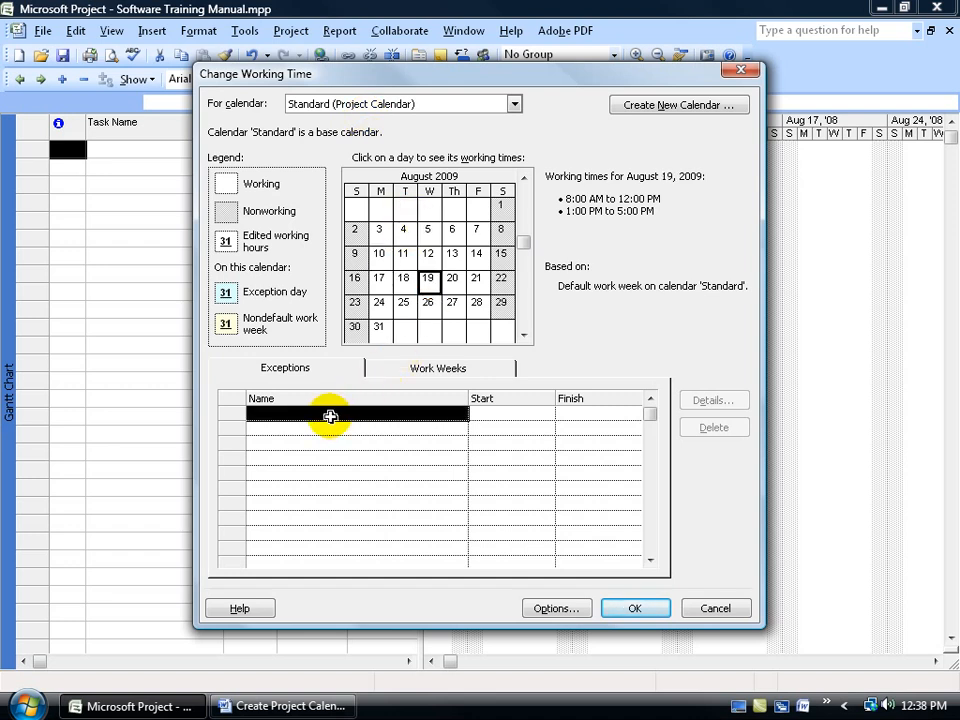
{"action": "left_click", "coordinate": [513, 104]}
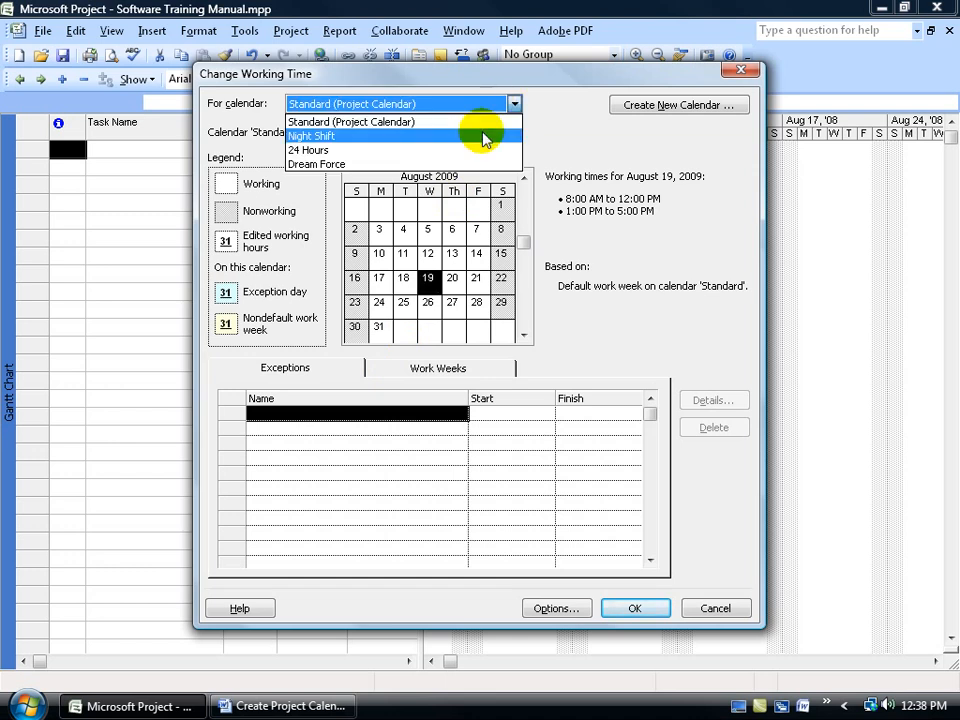
{"action": "left_click", "coordinate": [450, 163]}
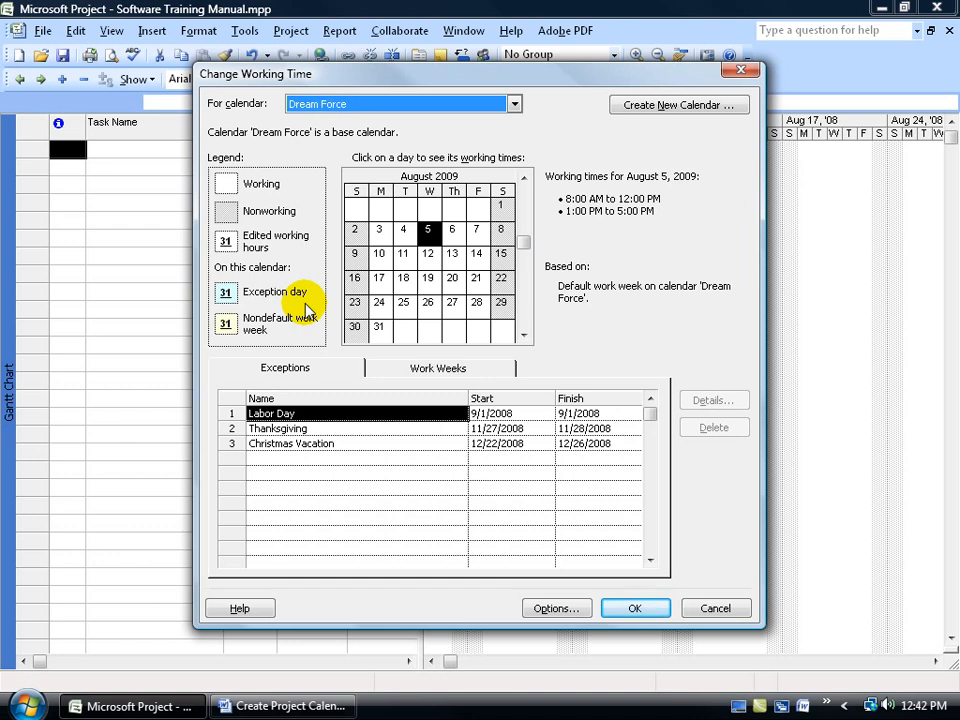
{"action": "left_click", "coordinate": [400, 366]}
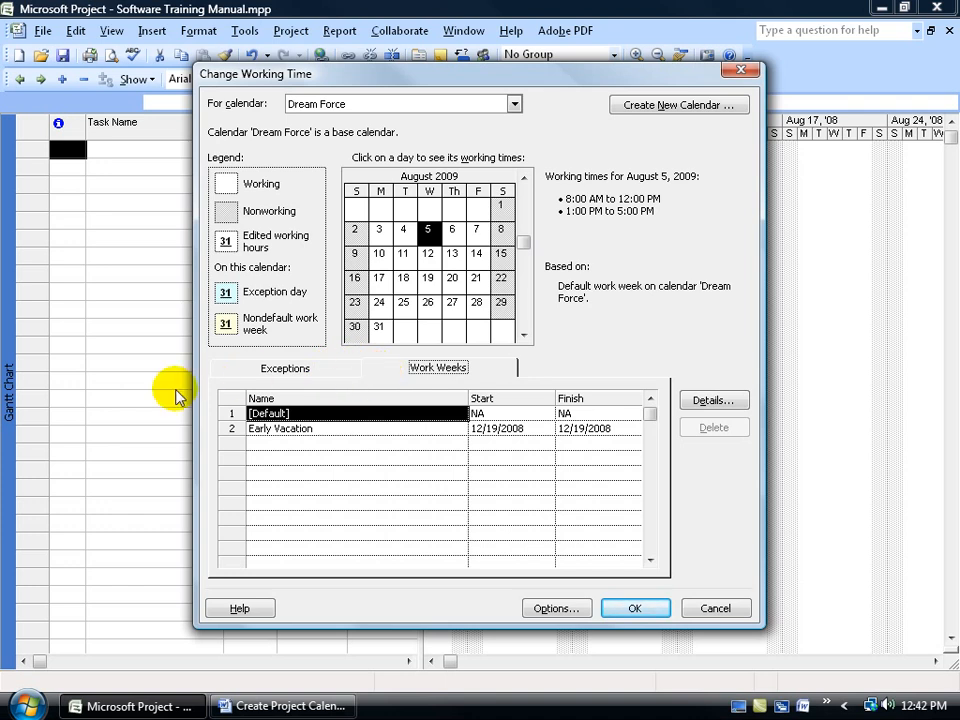
{"action": "left_click", "coordinate": [620, 607]}
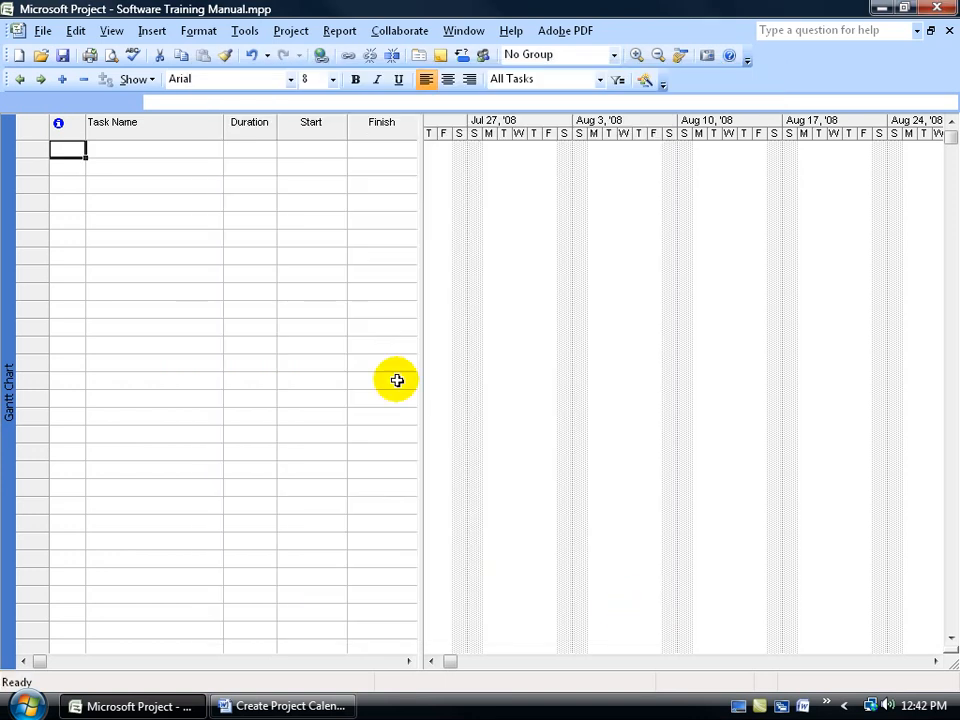
Assign the Dream Force calendar to the project in the project information.
{"action": "left_click", "coordinate": [291, 31]}
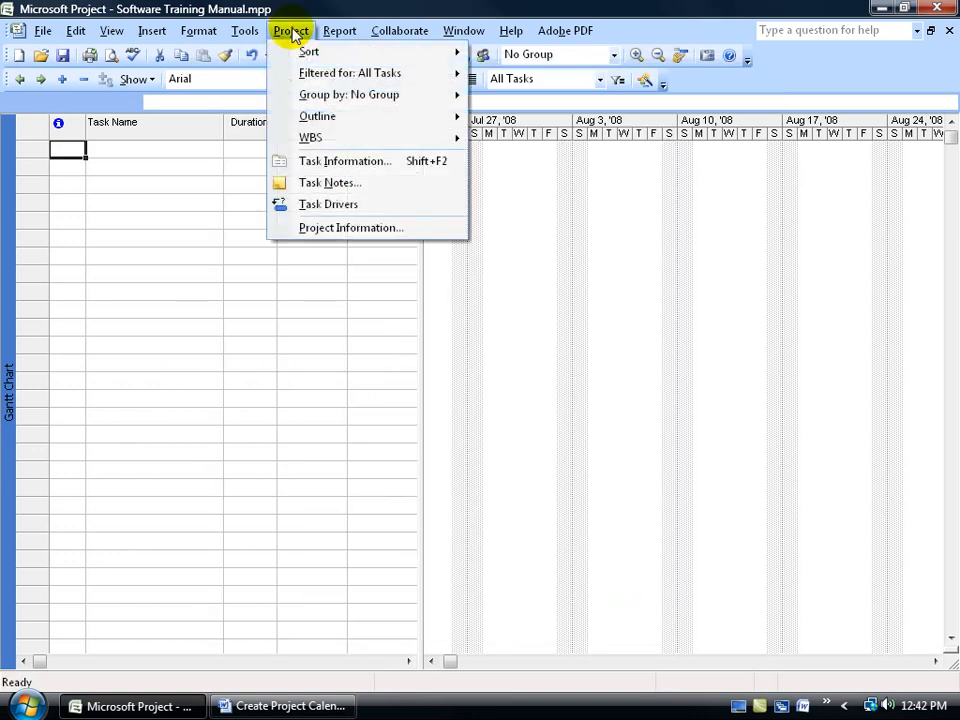
{"action": "left_click", "coordinate": [317, 227]}
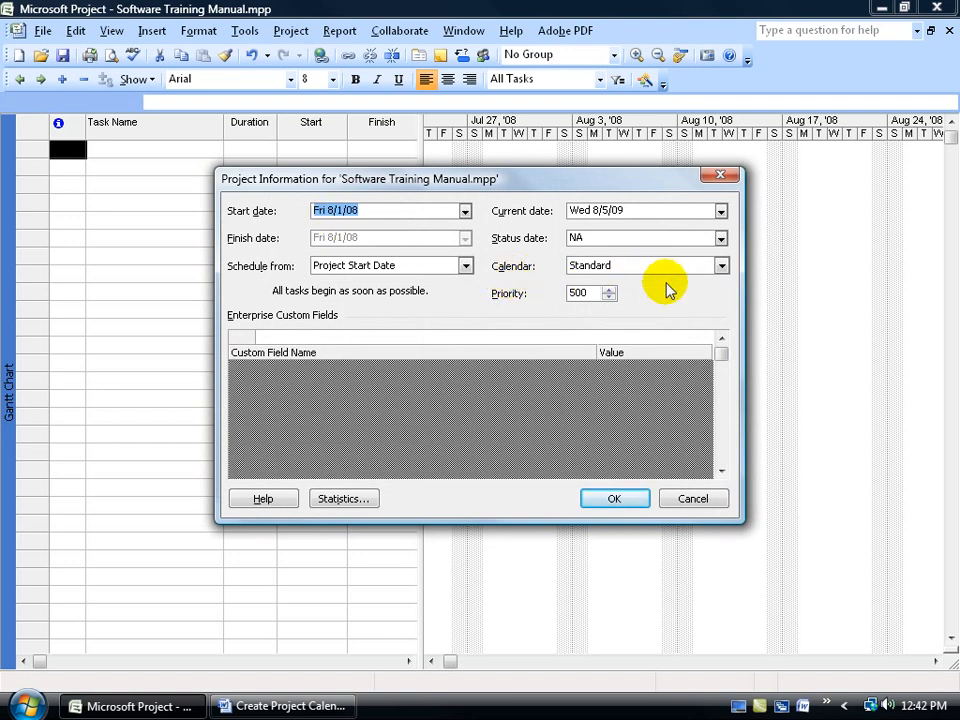
{"action": "left_click", "coordinate": [721, 267]}
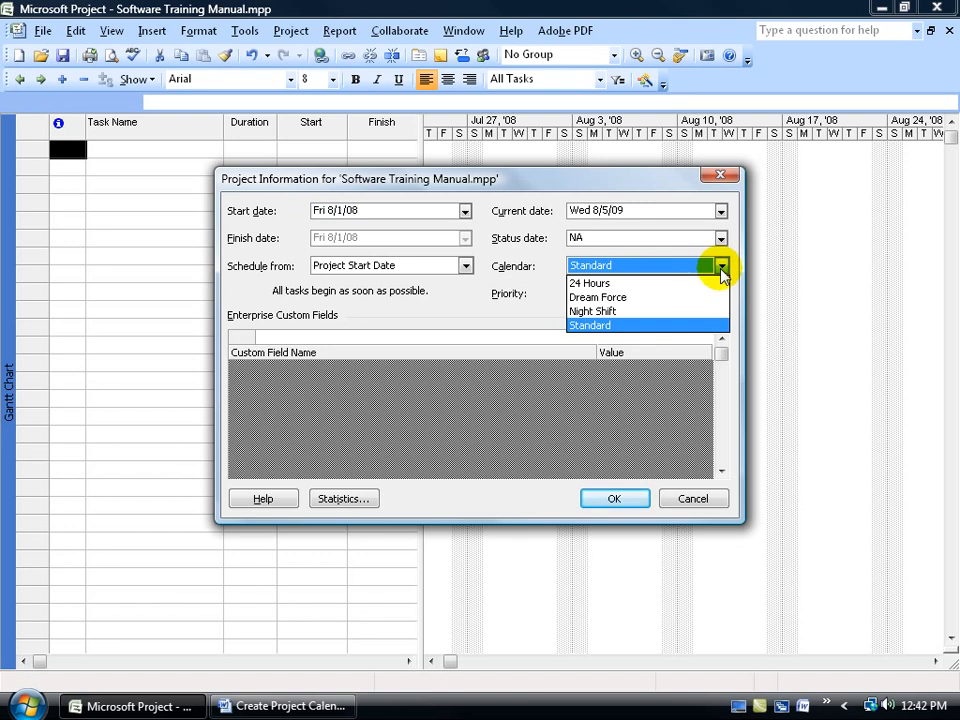
{"action": "left_click", "coordinate": [657, 298]}
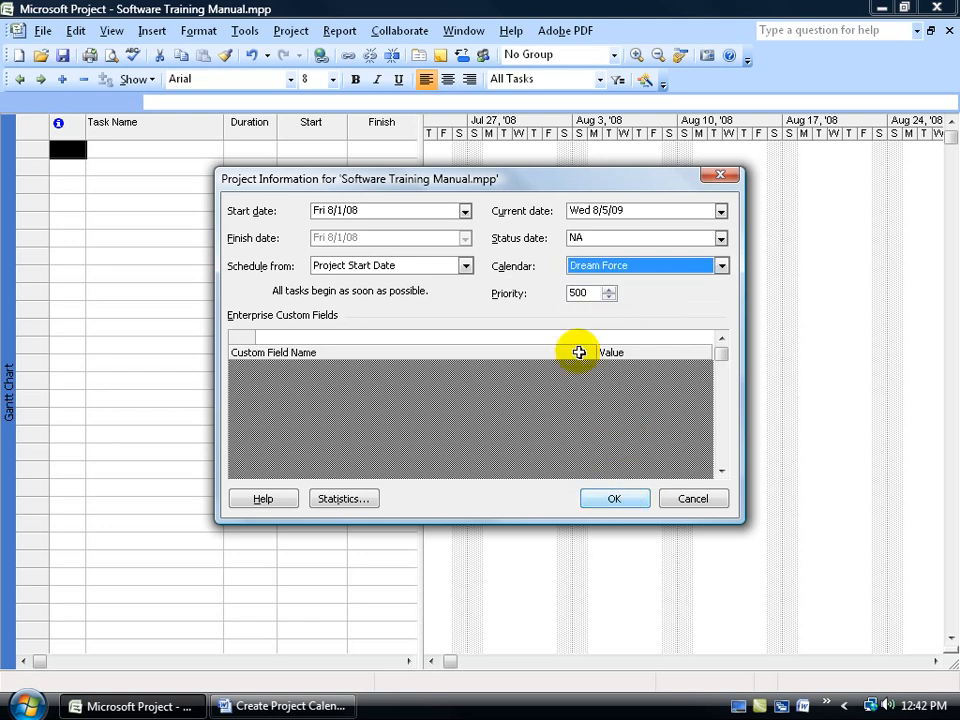
{"action": "left_click", "coordinate": [612, 502]}
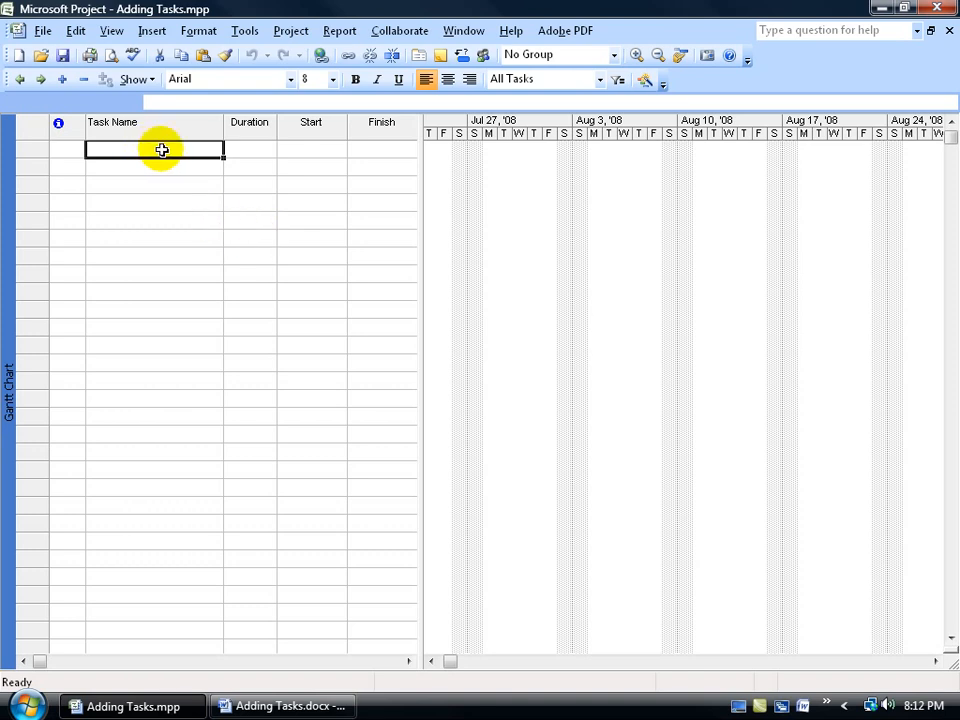
Add a task named Start Manual as the first row of the Adding Tasks.mpp project.
{"action": "type", "text": "Star"}
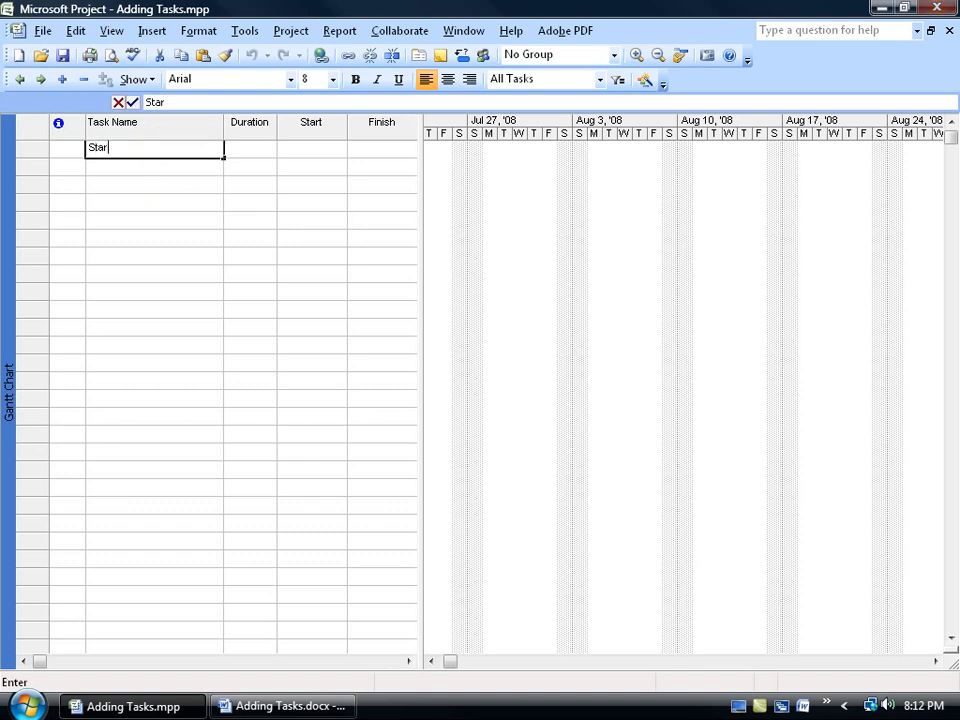
{"action": "type", "text": "t Manual"}
{"action": "key", "text": "Return"}
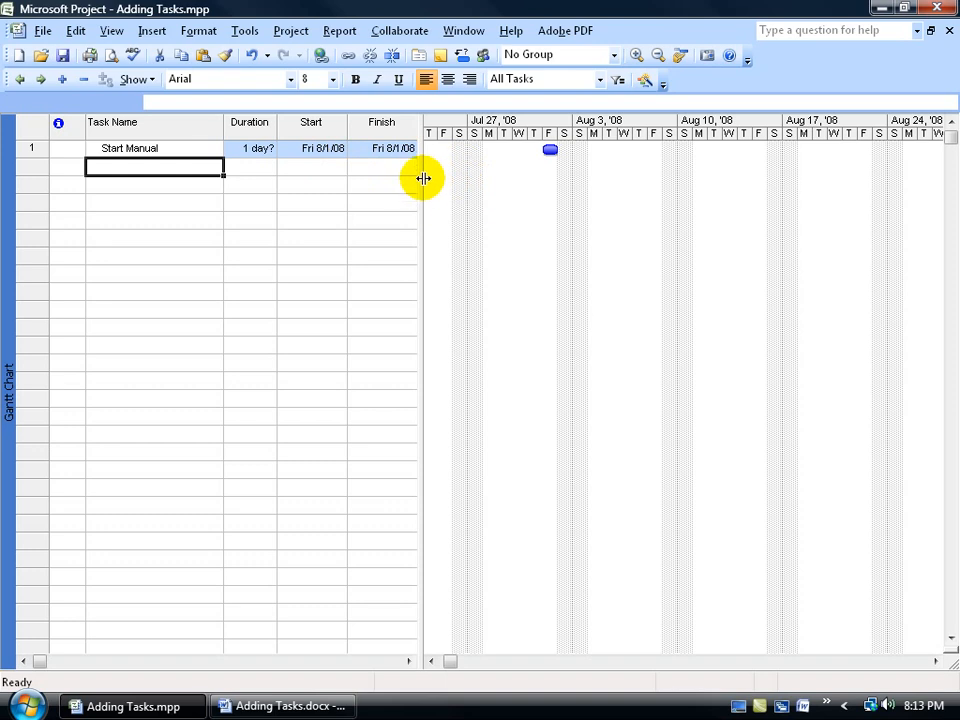
Widen the task table to view the Predecessors and Resource Names columns, and shrink it back to the Finish column.
{"action": "left_click_drag", "start_coordinate": [422, 183], "coordinate": [641, 186]}
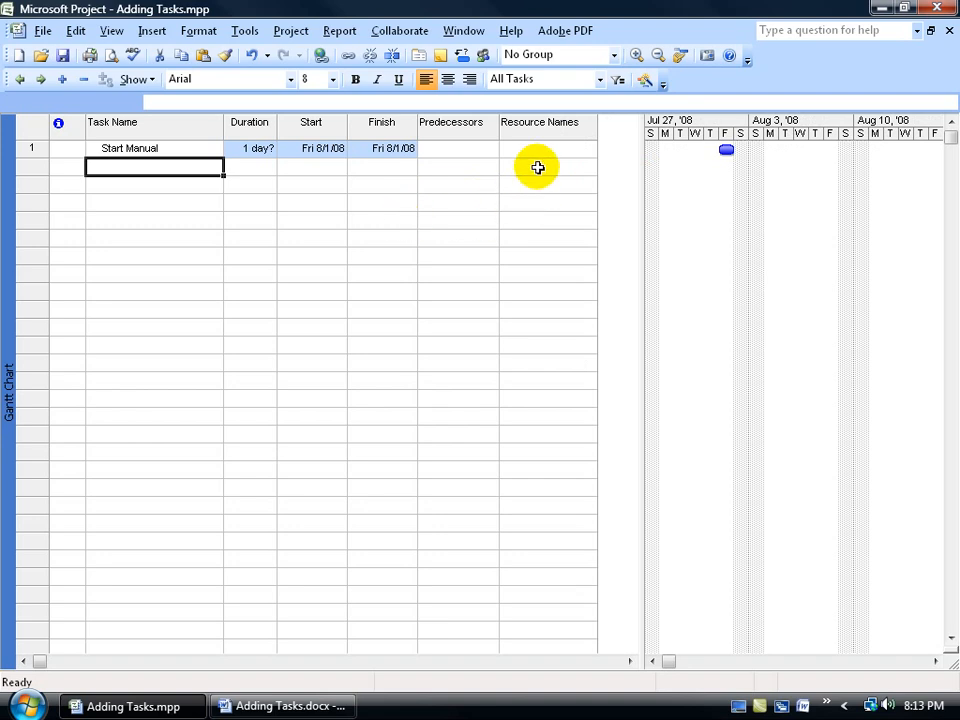
{"action": "left_click_drag", "start_coordinate": [641, 228], "coordinate": [607, 242]}
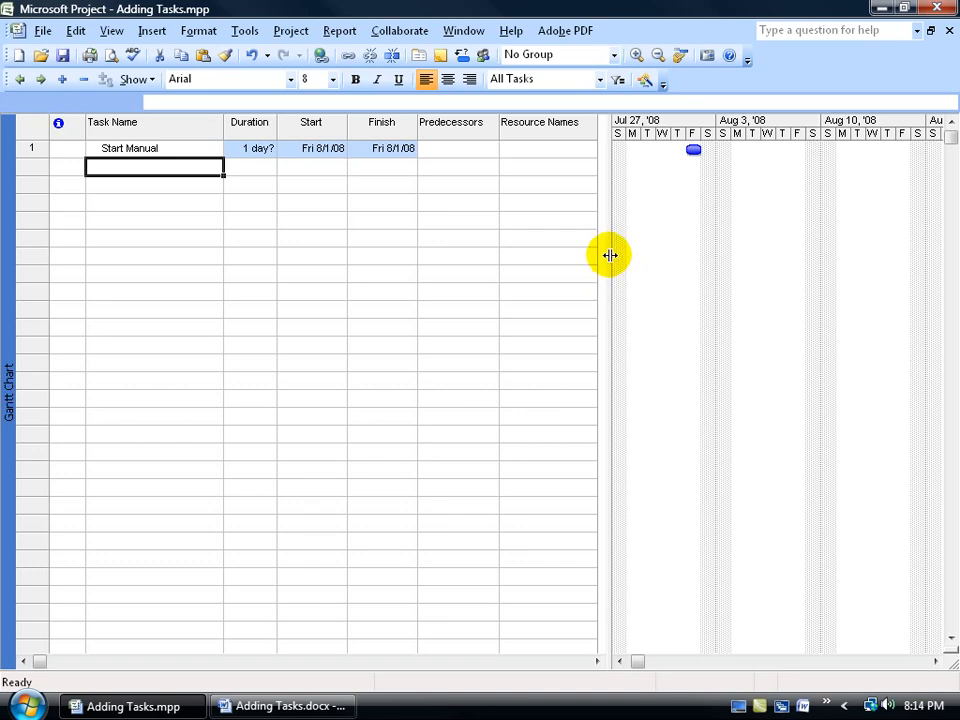
{"action": "left_click_drag", "start_coordinate": [607, 256], "coordinate": [609, 260]}
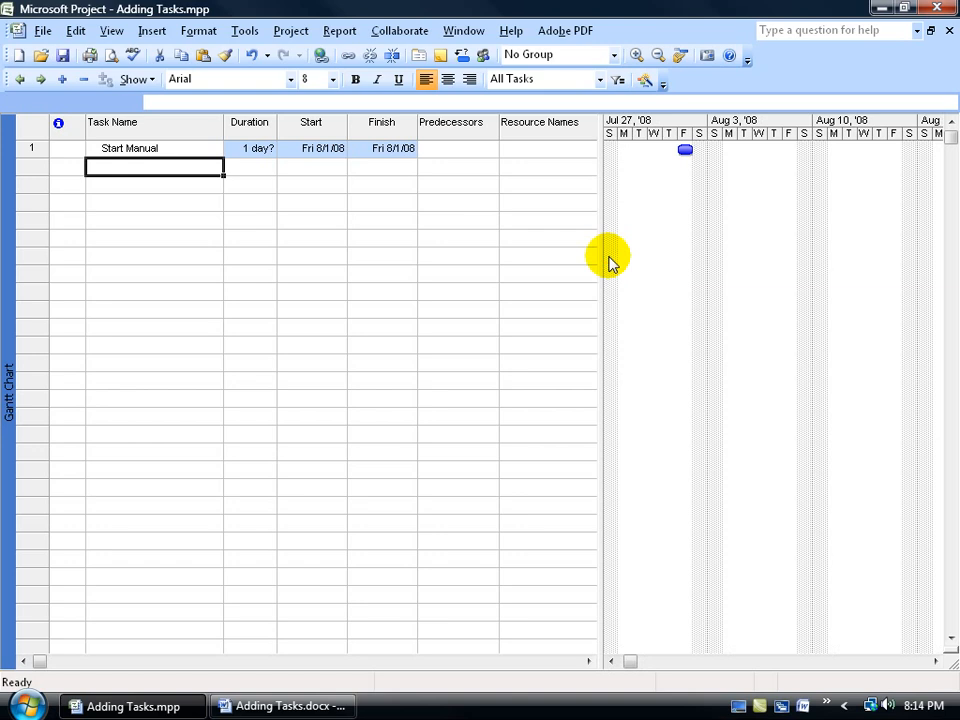
{"action": "left_click_drag", "start_coordinate": [522, 260], "coordinate": [456, 262]}
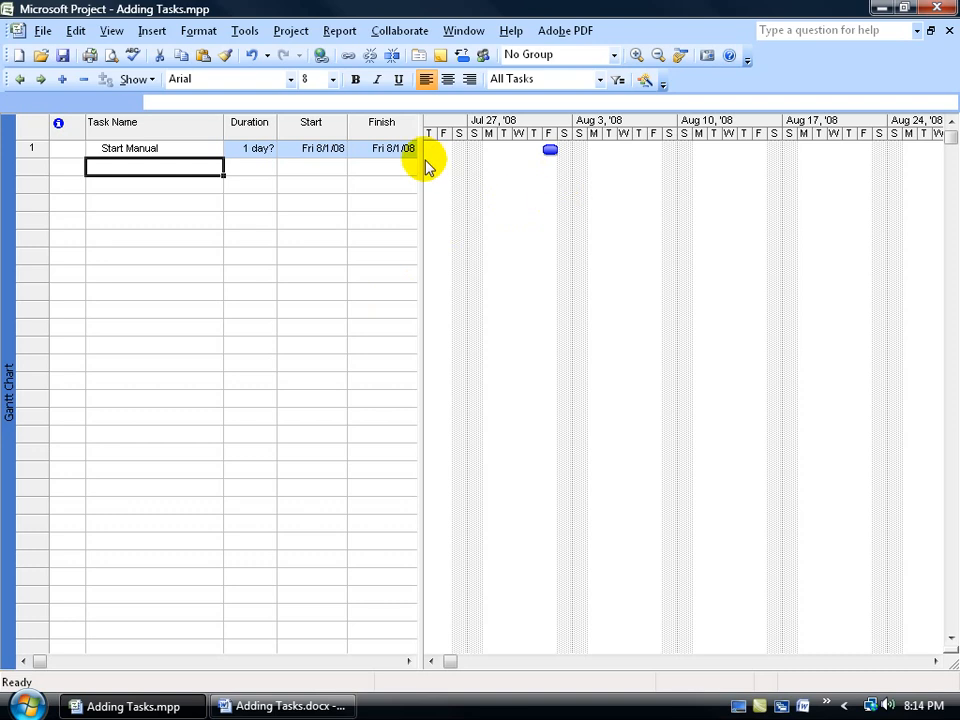
{"action": "left_click", "coordinate": [548, 157]}
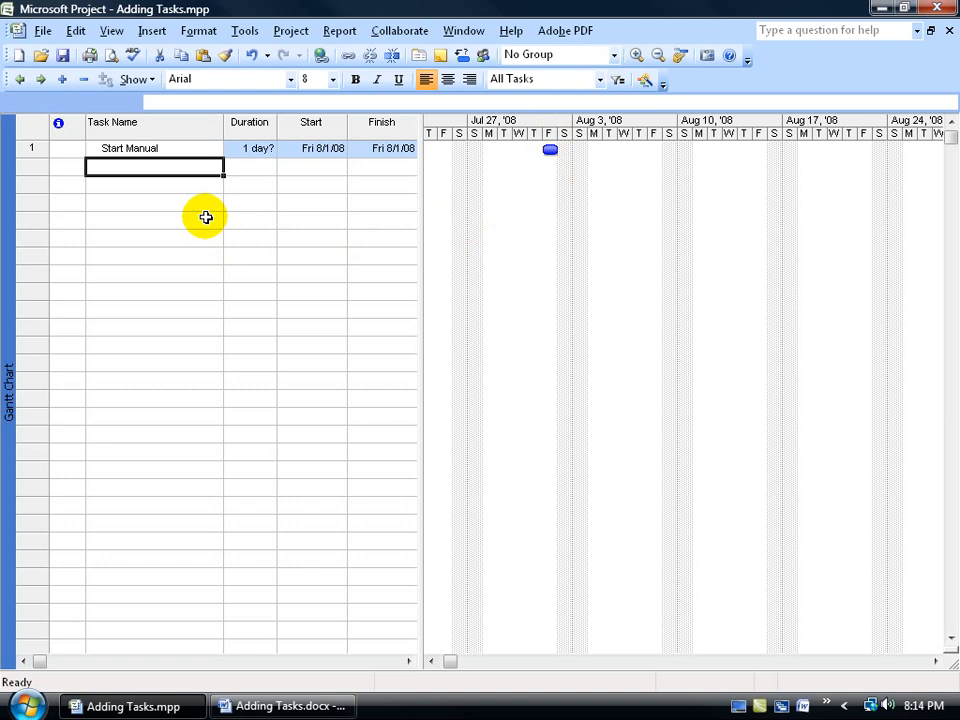
Add the tasks Research Phase, Outline Phase, Development Phase and Test Phase below Start Manual.
{"action": "type", "text": "Research Phase"}
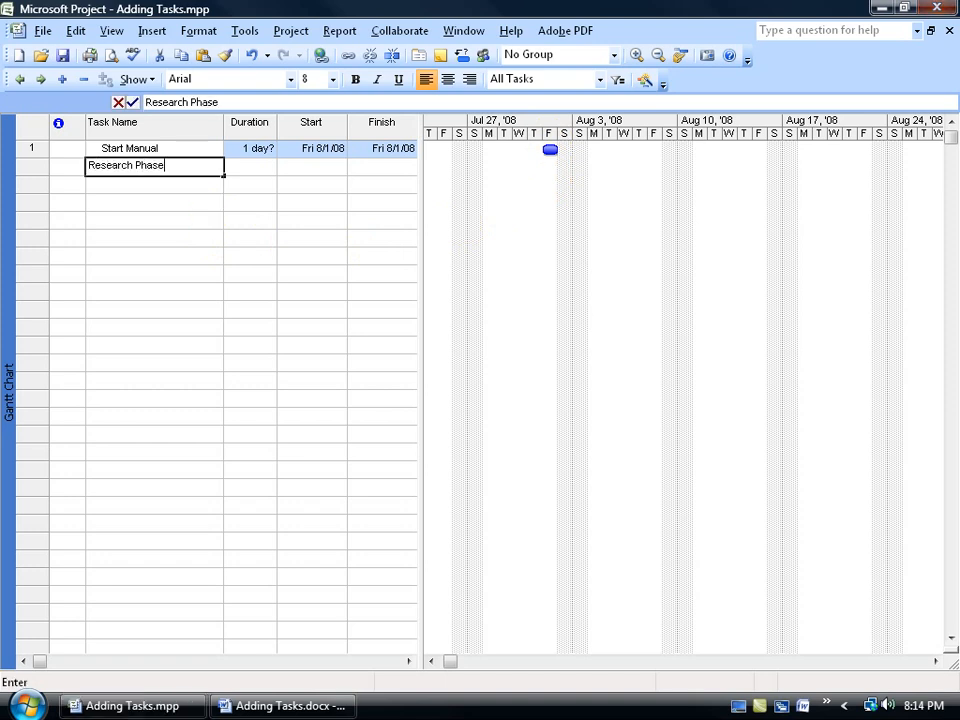
{"action": "key", "text": "Return"}
{"action": "type", "text": "Outline Phase"}
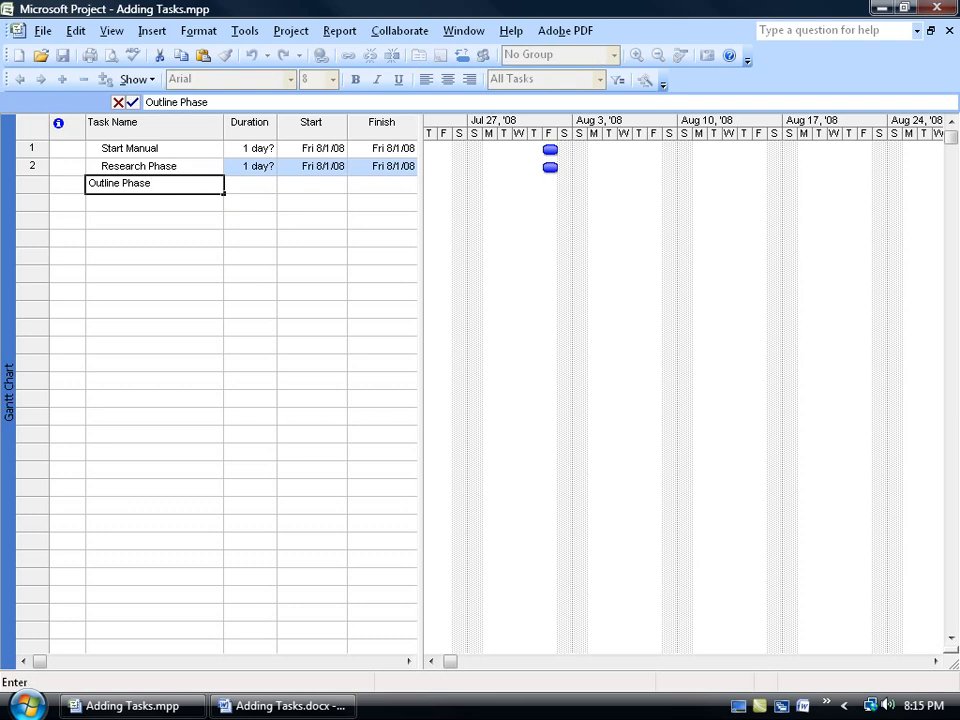
{"action": "key", "text": "Return"}
{"action": "type", "text": "Developm"}
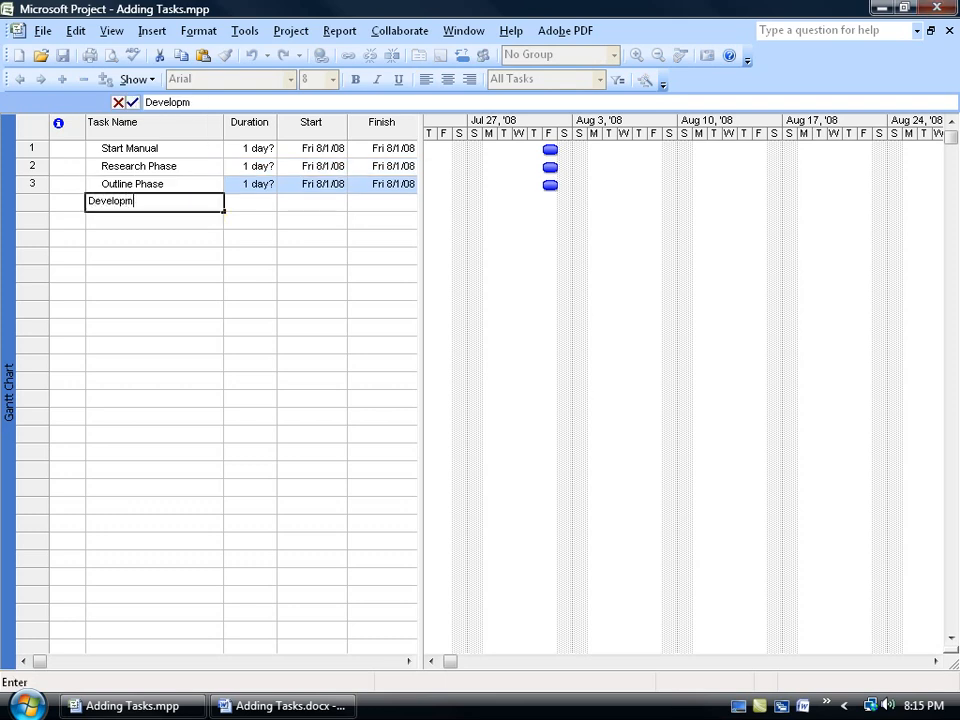
{"action": "type", "text": "ent Phase"}
{"action": "key", "text": "Return"}
{"action": "type", "text": "Te"}
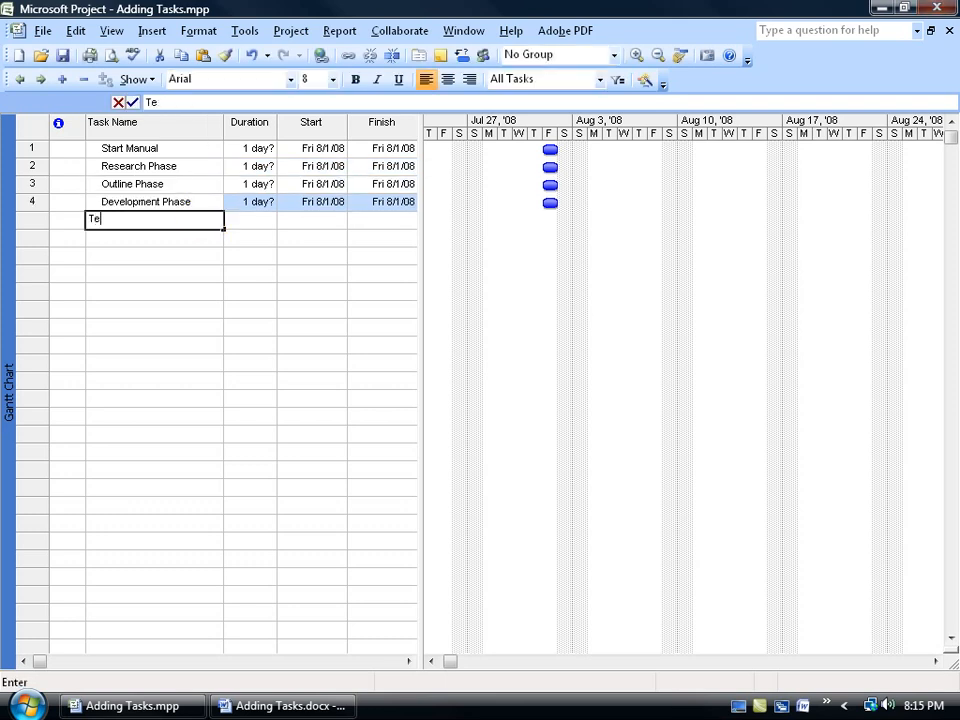
{"action": "type", "text": "st Phase"}
{"action": "key", "text": "Return"}
Add the tasks Review Phase, Print Phase and Manual Complete below Test Phase.
{"action": "type", "text": "Re"}
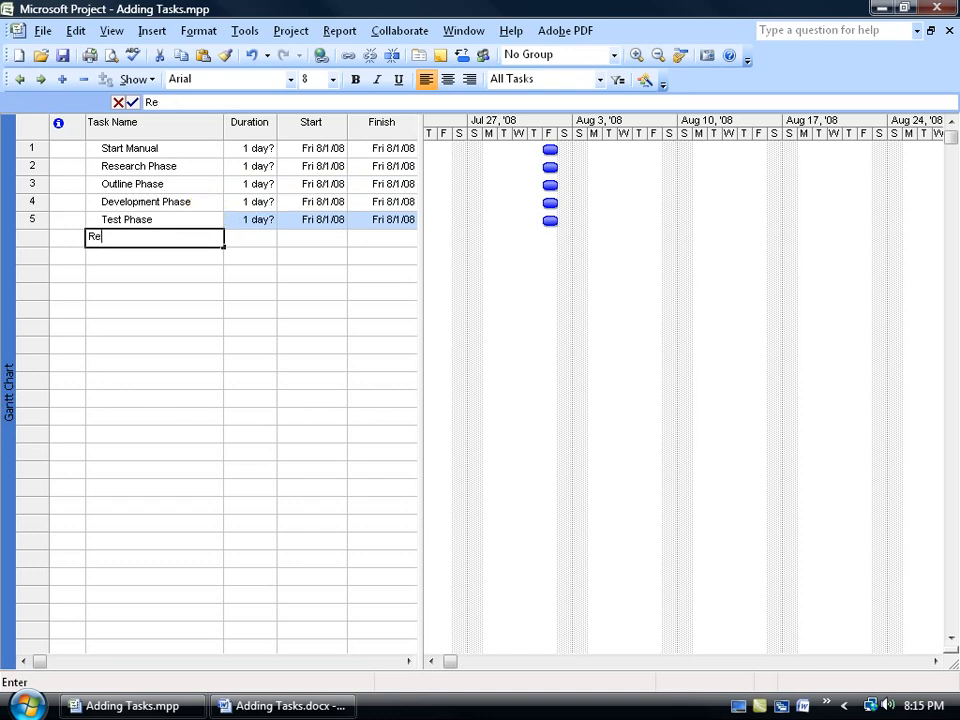
{"action": "type", "text": "view Phase"}
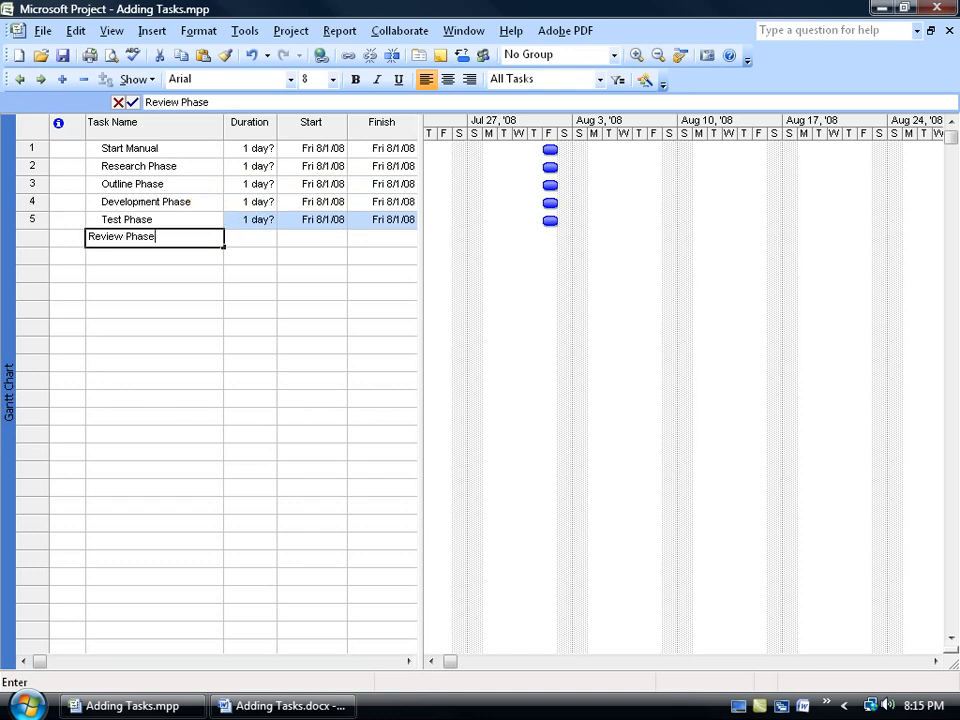
{"action": "key", "text": "Return"}
{"action": "type", "text": "Print Phase"}
{"action": "key", "text": "Return"}
{"action": "type", "text": "M"}
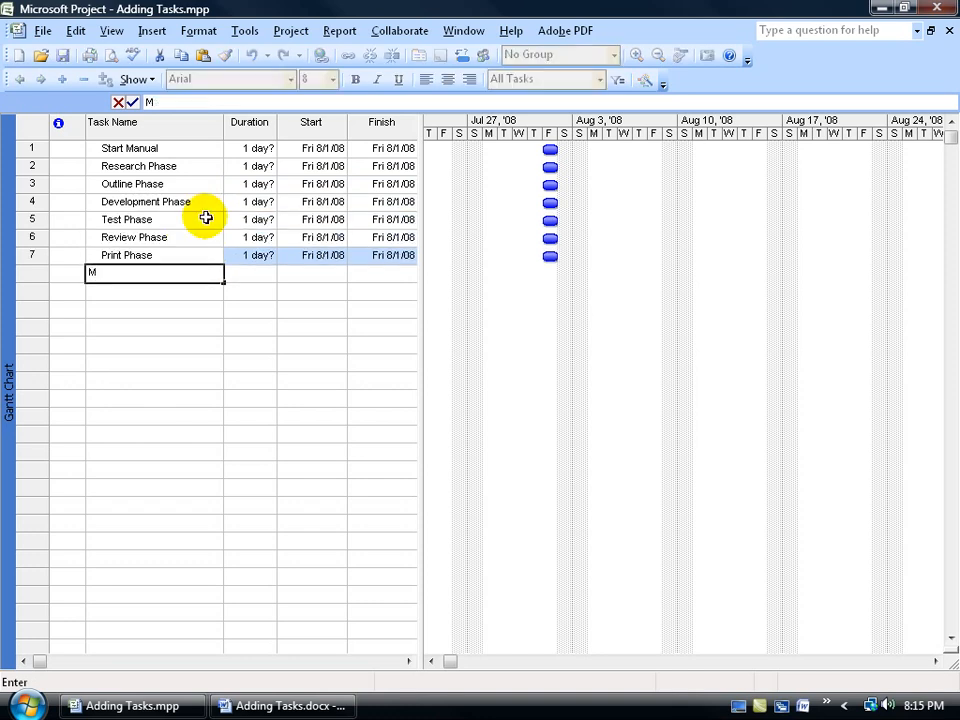
{"action": "type", "text": "anual Complete"}
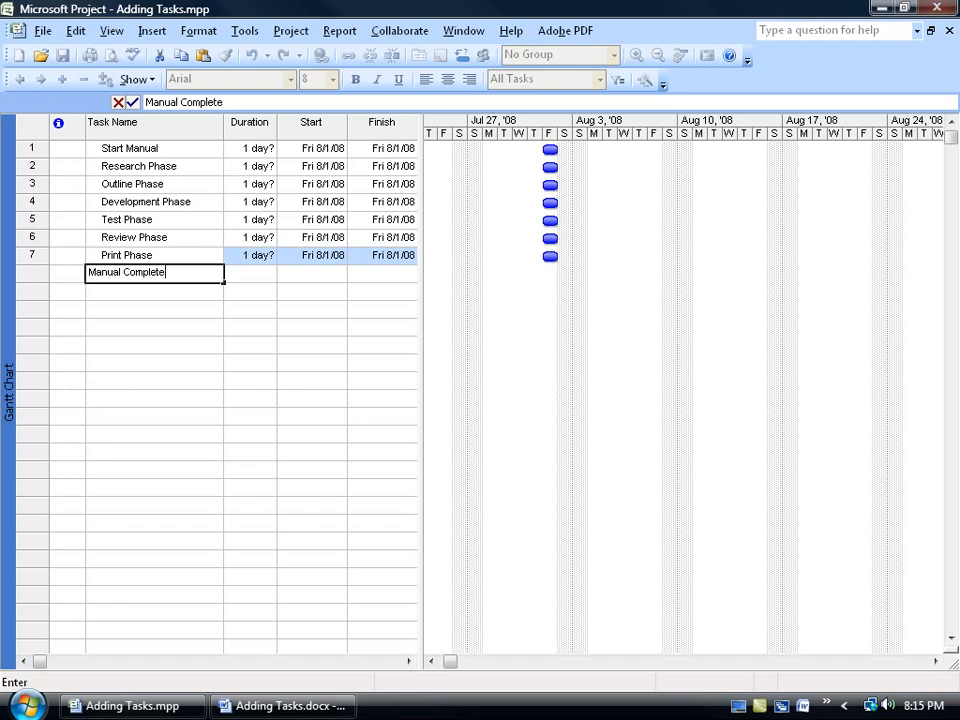
{"action": "key", "text": "Return"}
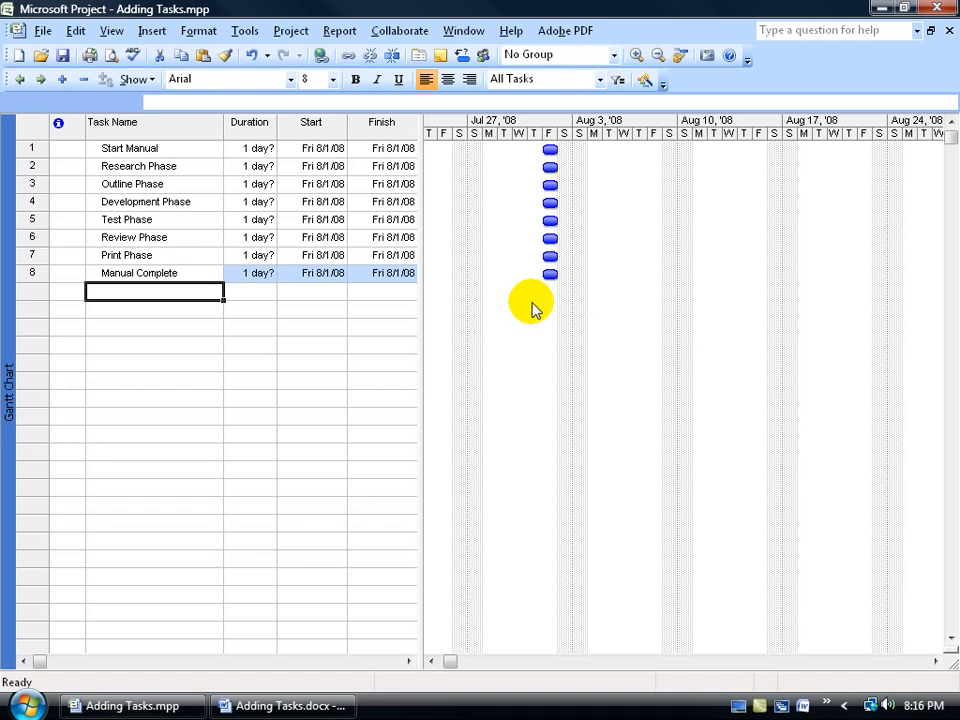
Rename the Test Phase task as Edit Phase directly in its table cell.
{"action": "left_click", "coordinate": [145, 221]}
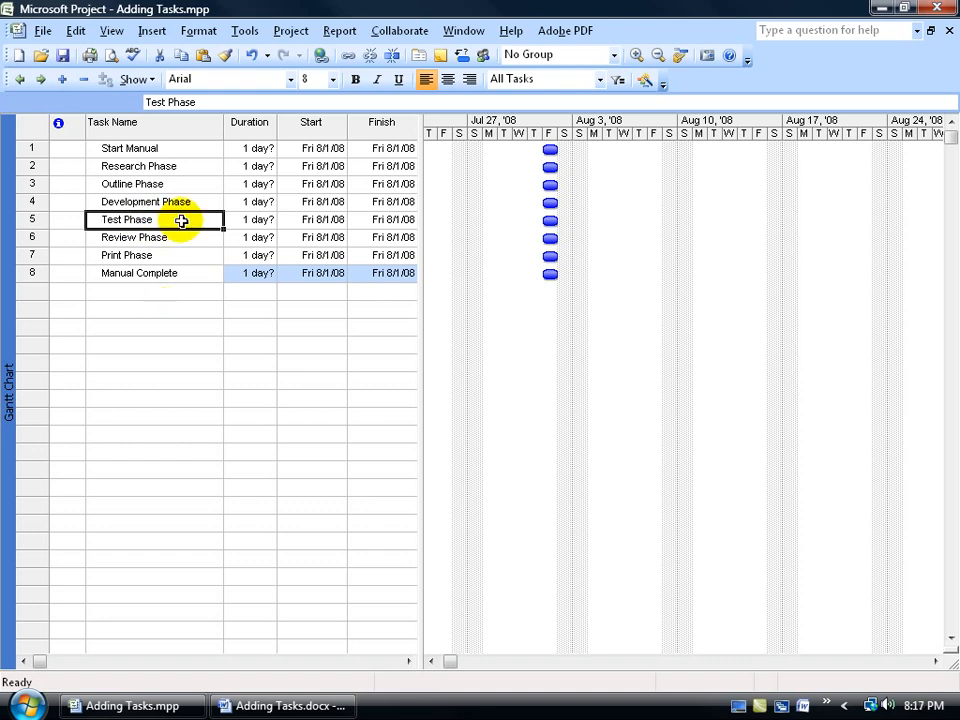
{"action": "left_click", "coordinate": [181, 220]}
{"action": "left_click", "coordinate": [181, 220]}
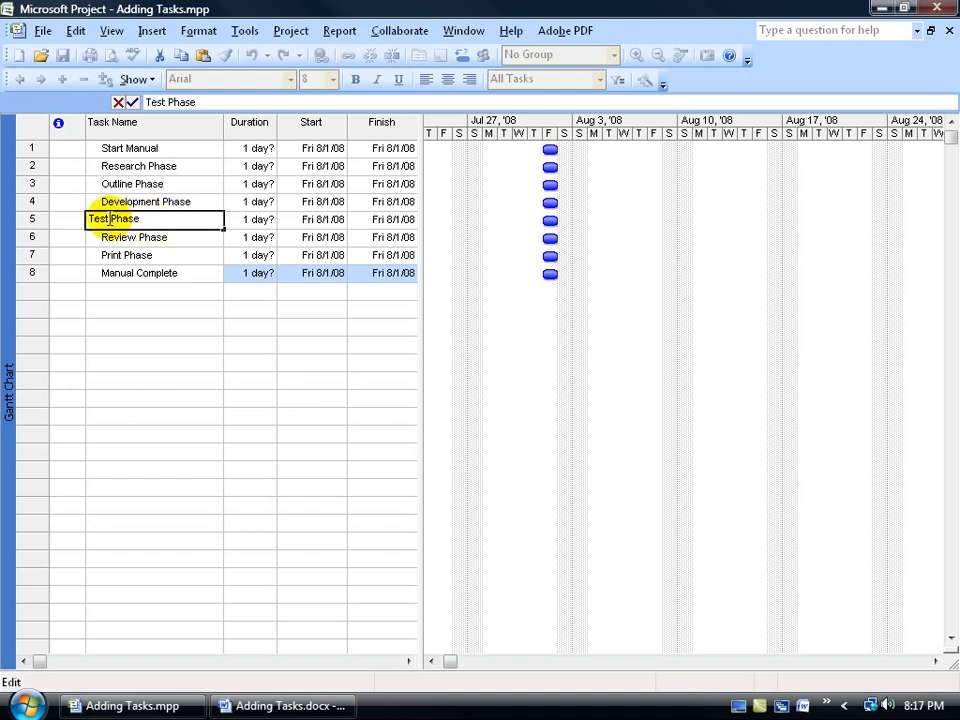
{"action": "left_click_drag", "start_coordinate": [108, 218], "coordinate": [81, 216]}
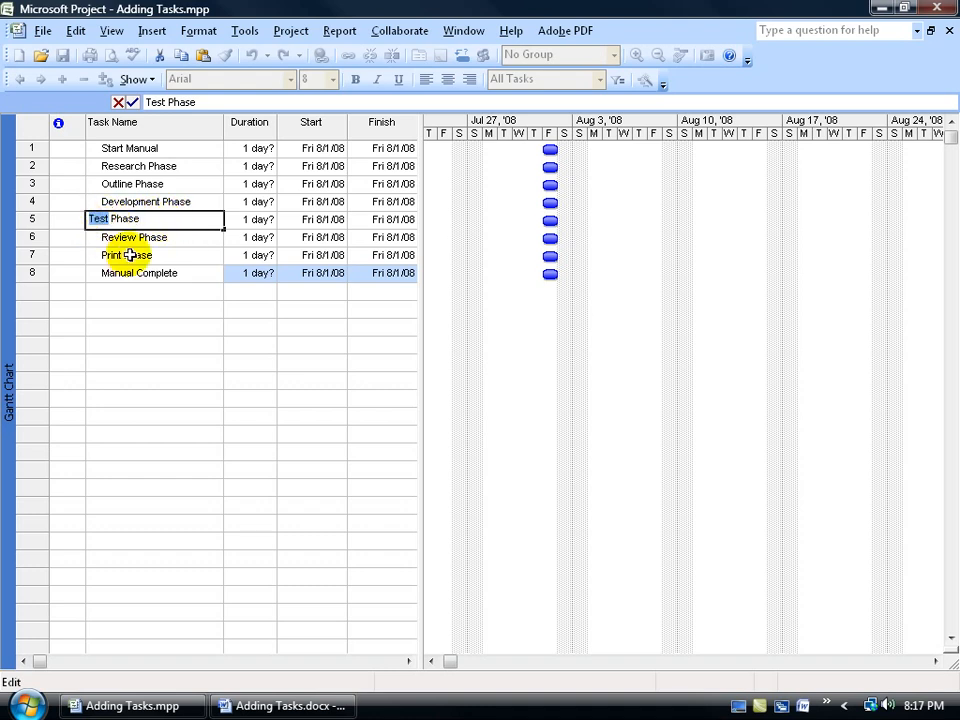
{"action": "key", "text": "Delete"}
{"action": "type", "text": "Edit"}
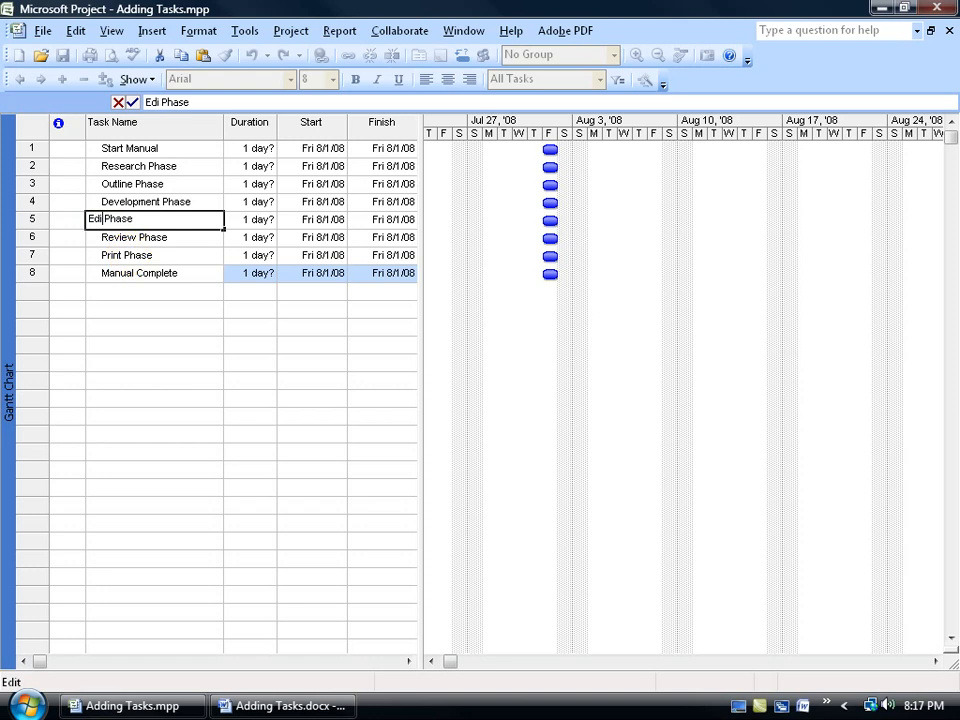
{"action": "key", "text": "Return"}
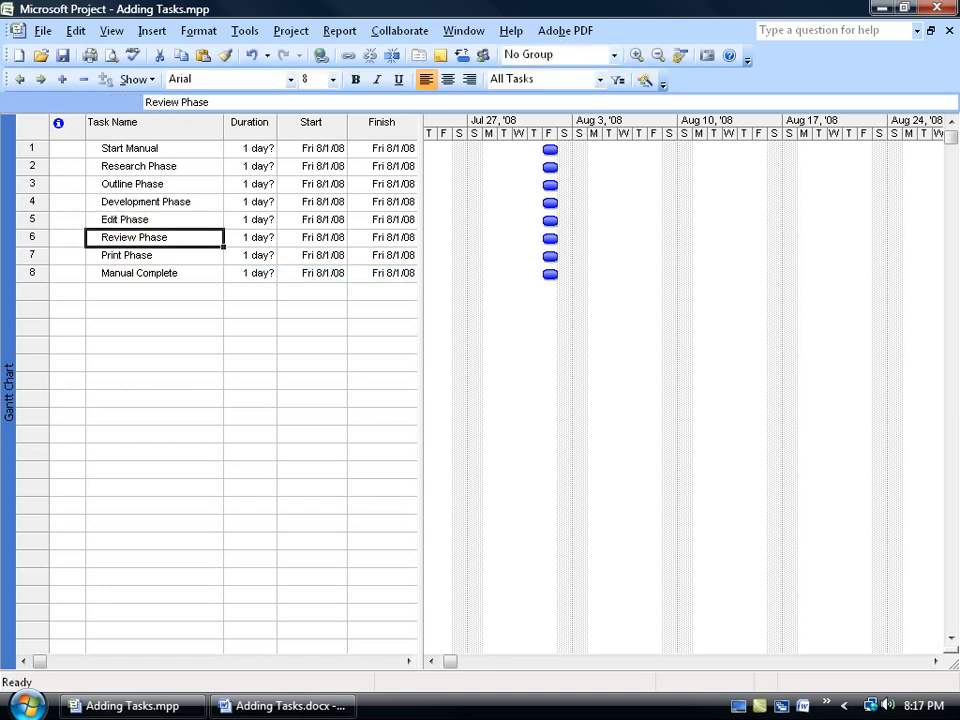
Change the name of the Edit Phase task back to Test Phase.
{"action": "key", "text": "Up"}
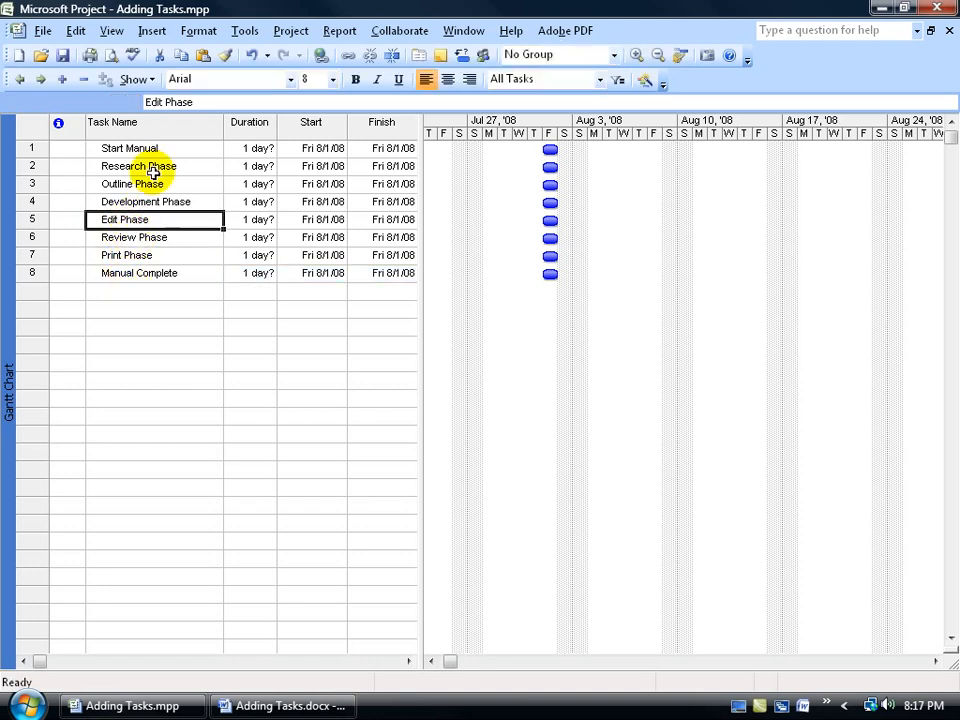
{"action": "double_click", "coordinate": [153, 102]}
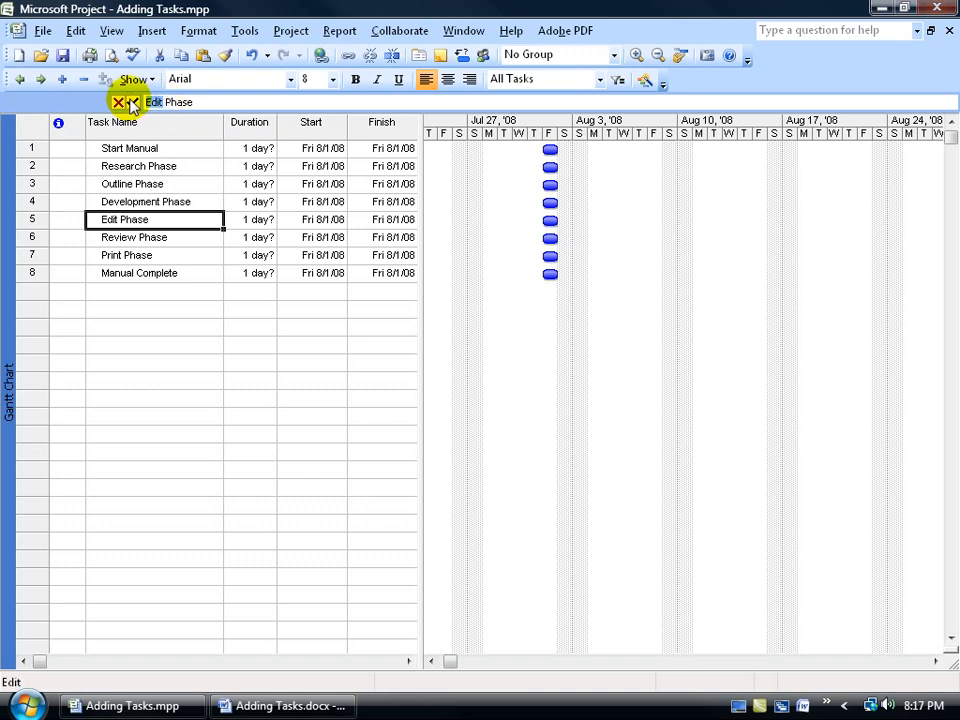
{"action": "key", "text": "BackSpace"}
{"action": "type", "text": "Test"}
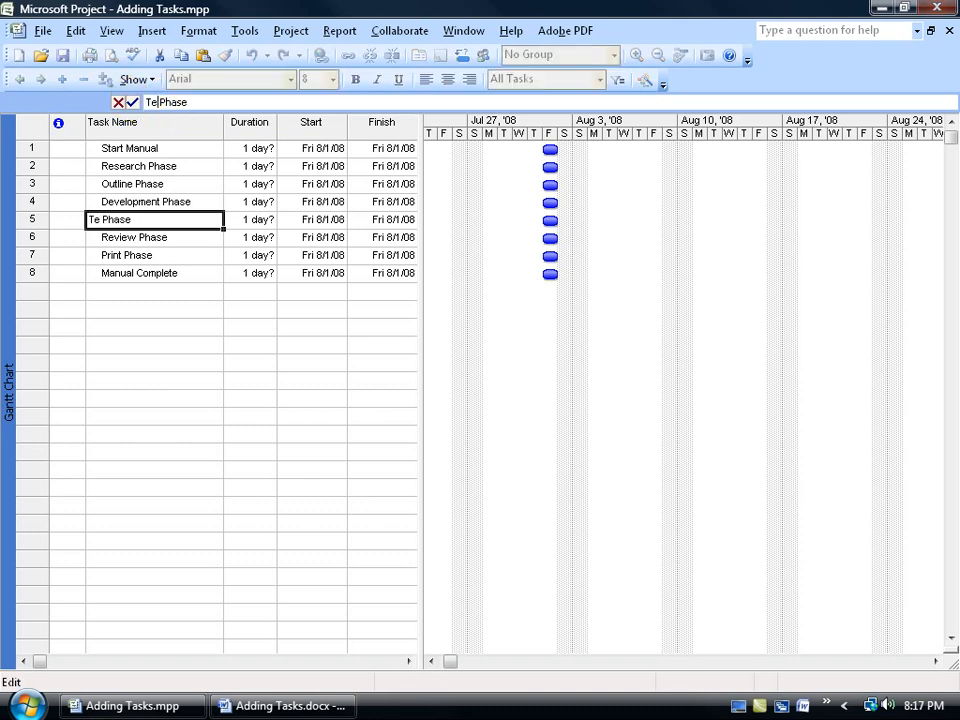
{"action": "key", "text": "Return"}
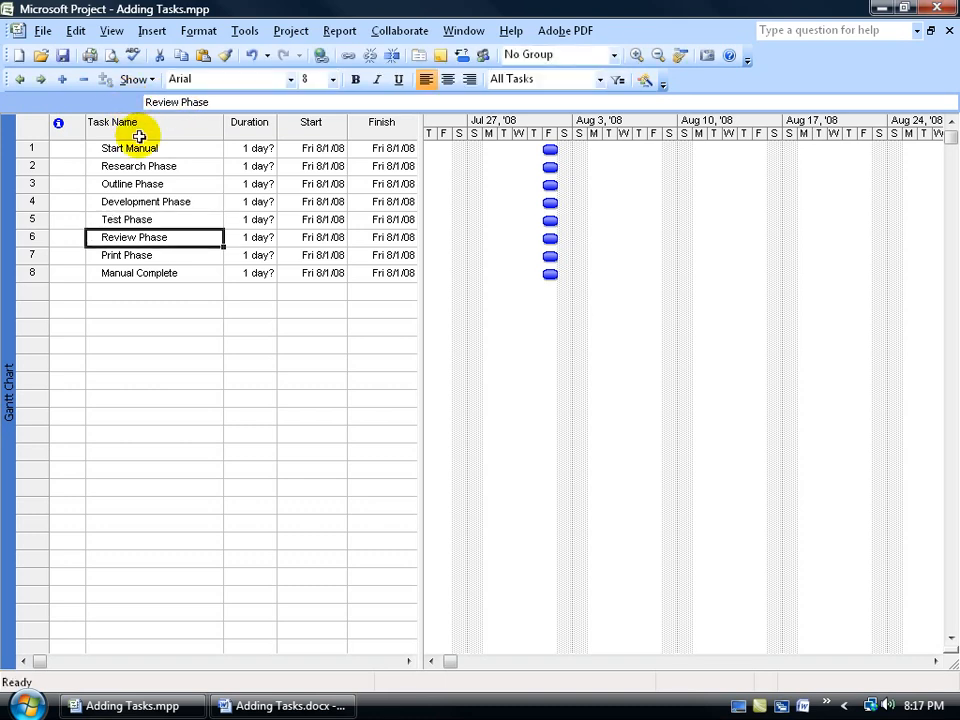
Rename the Test Phase task as Edit Phase in its task information.
{"action": "double_click", "coordinate": [137, 220]}
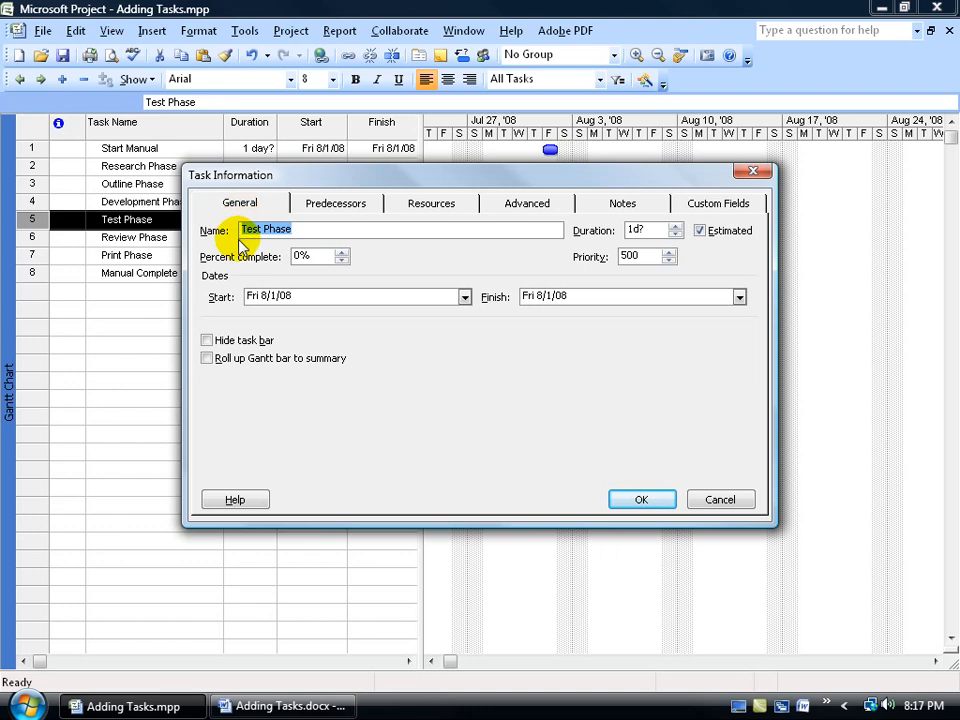
{"action": "left_click_drag", "start_coordinate": [262, 229], "coordinate": [238, 229]}
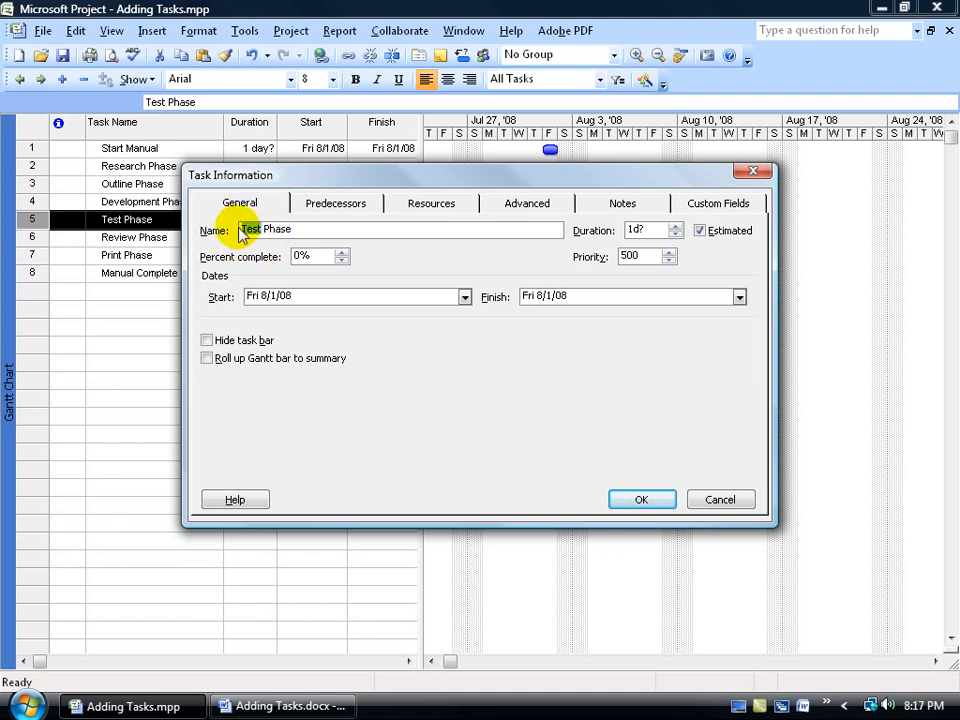
{"action": "type", "text": "Edit"}
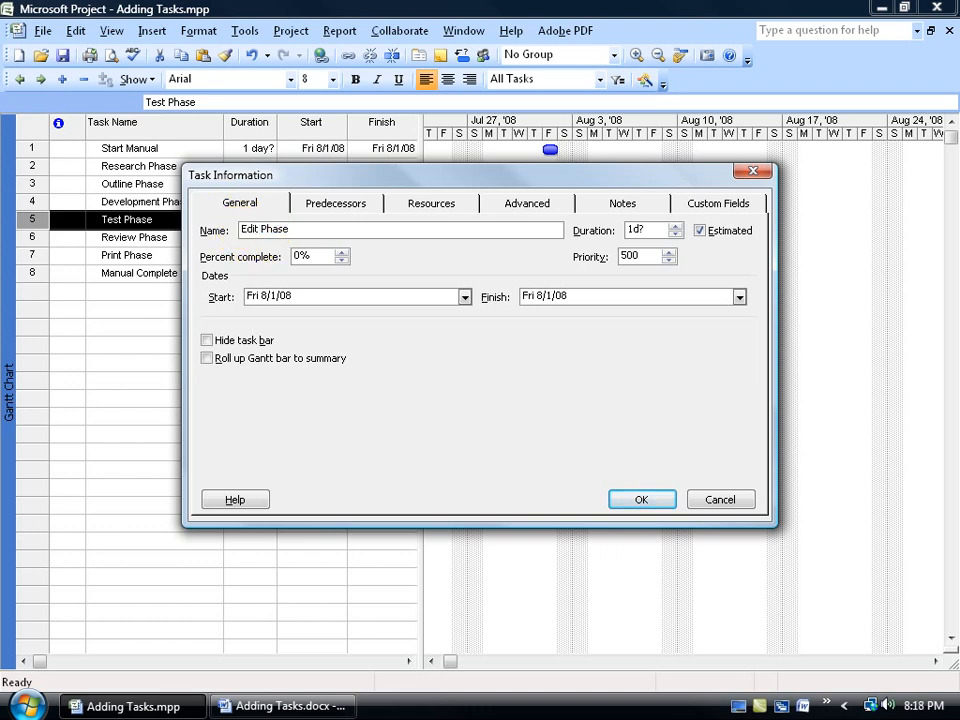
{"action": "key", "text": "Return"}
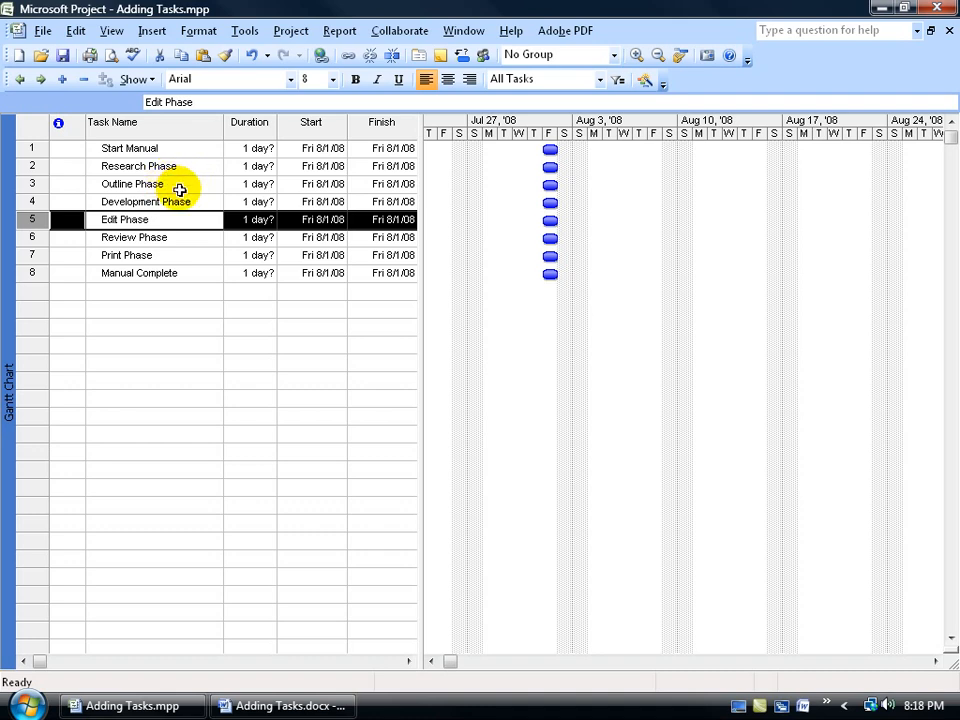
Insert a new task named Interview Subject Matter Experts between Research Phase and Outline Phase.
{"action": "left_click", "coordinate": [150, 185]}
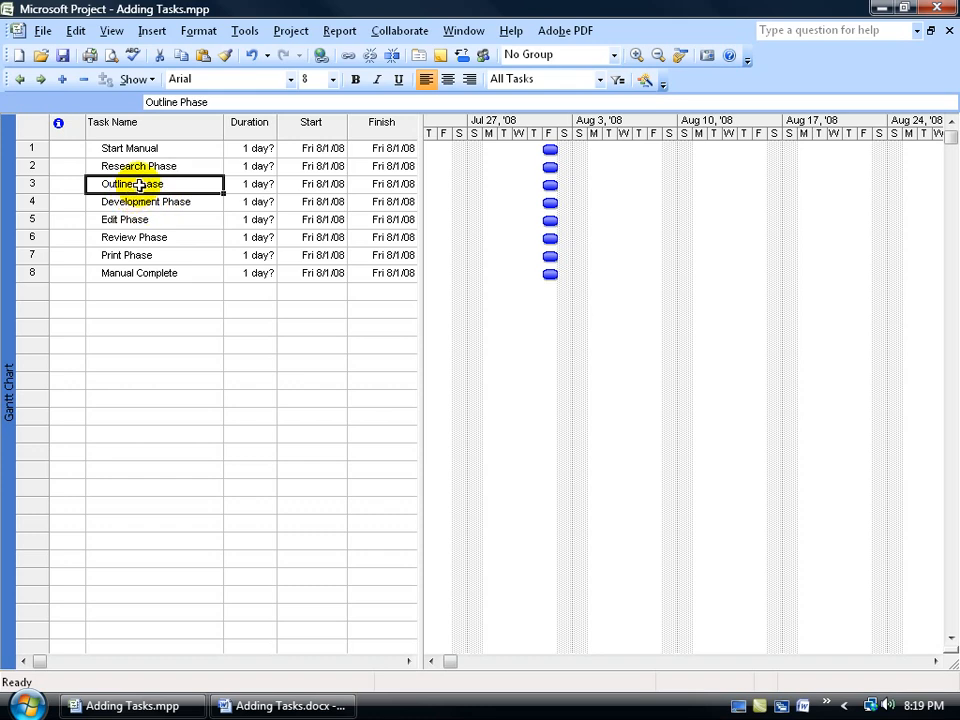
{"action": "key", "text": "Insert"}
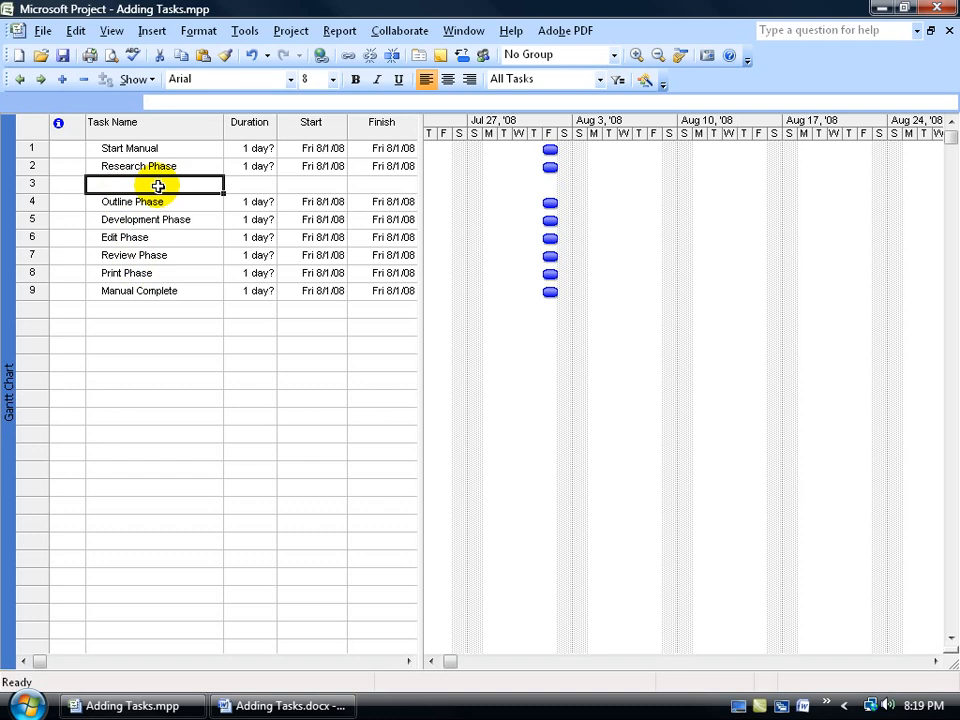
{"action": "type", "text": "Interview Subject Matter Experts"}
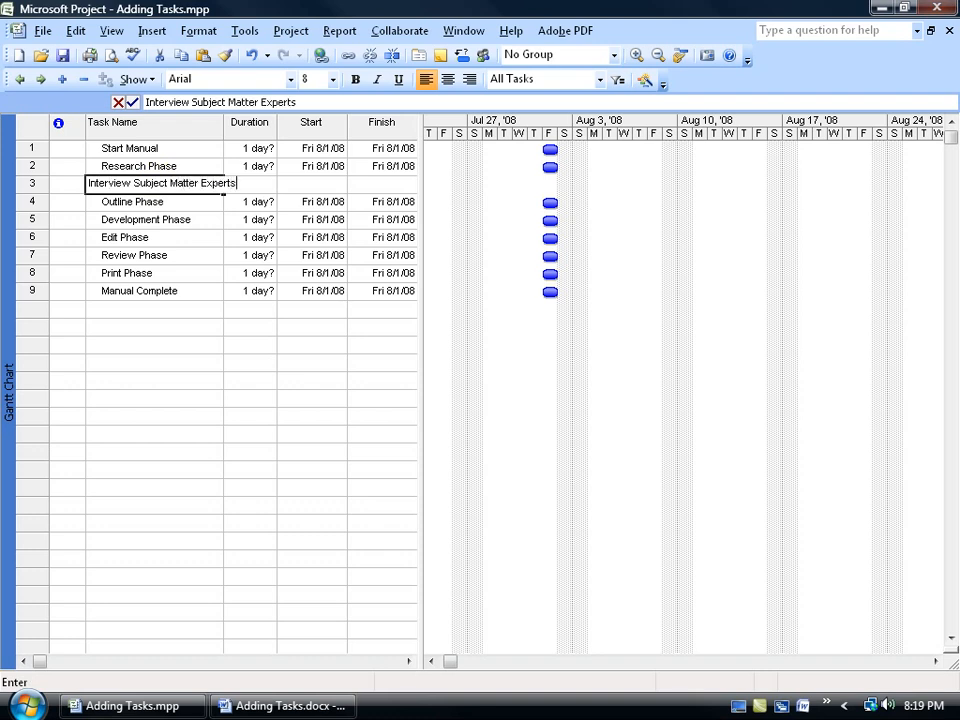
{"action": "key", "text": "Return"}
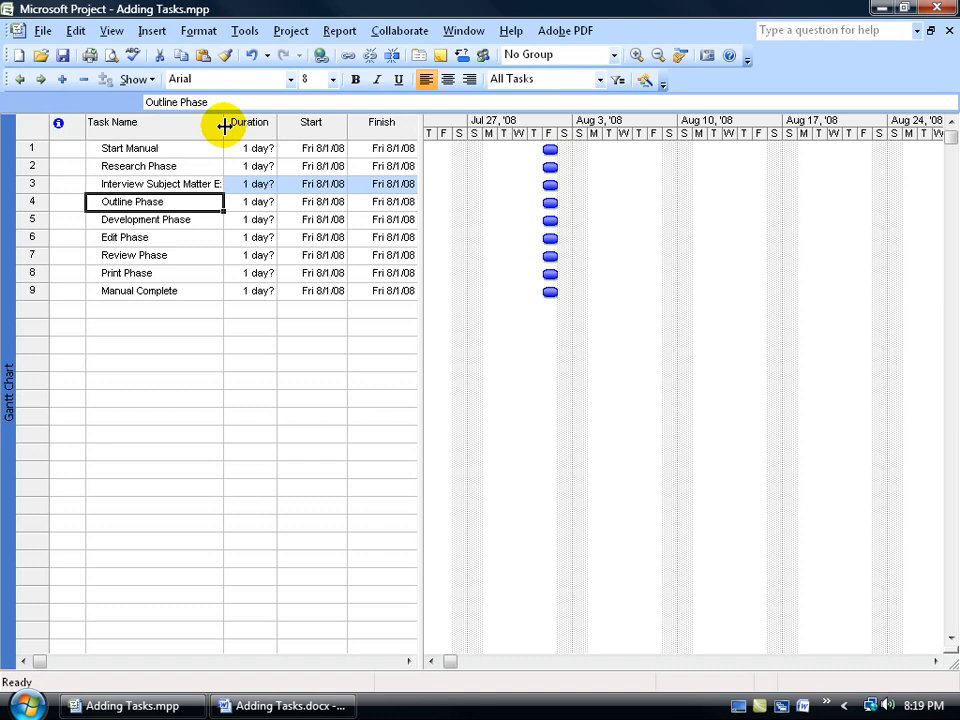
Widen the Task Name column slightly, fit it to its longest task name, and undo the fit.
{"action": "left_click_drag", "start_coordinate": [225, 126], "coordinate": [231, 126]}
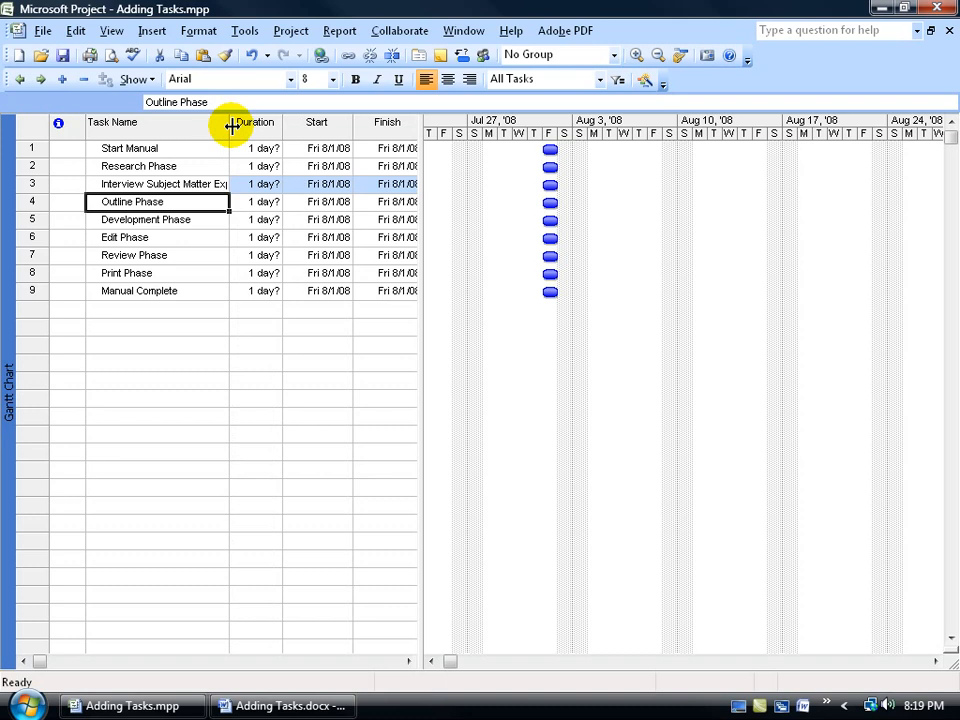
{"action": "double_click", "coordinate": [231, 126]}
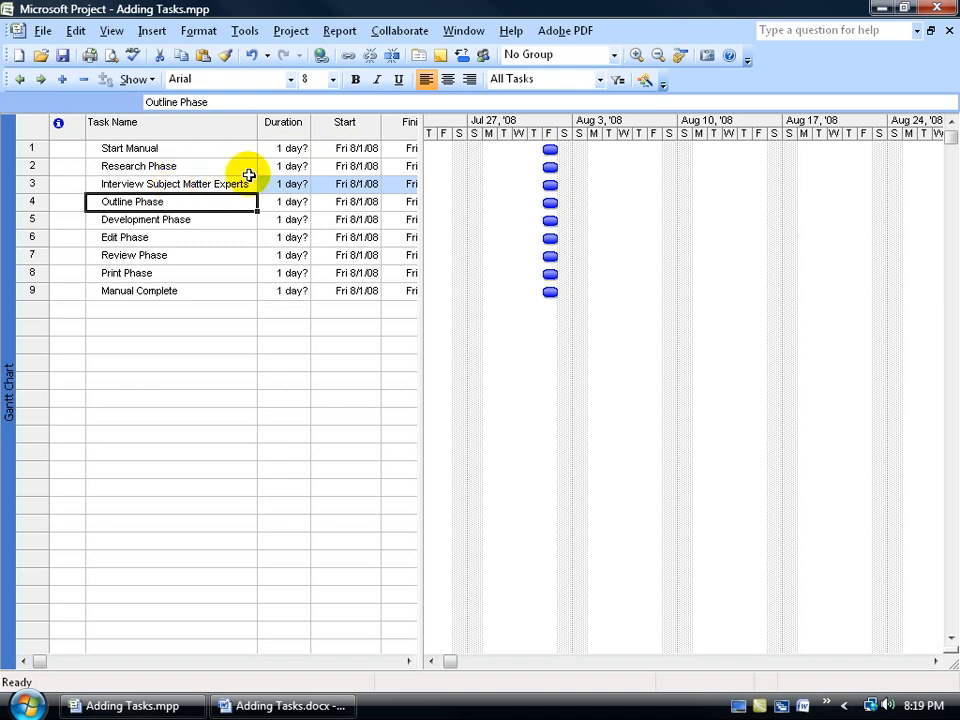
{"action": "left_click", "coordinate": [250, 55]}
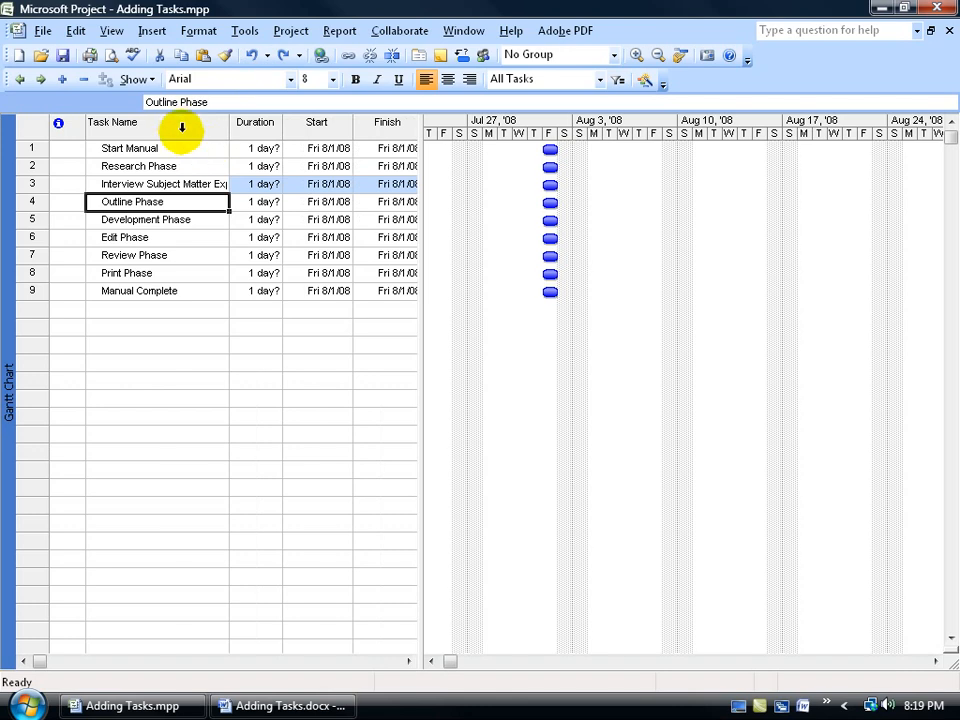
Apply the best-fit width to the Task Name column in its column definition.
{"action": "double_click", "coordinate": [181, 128]}
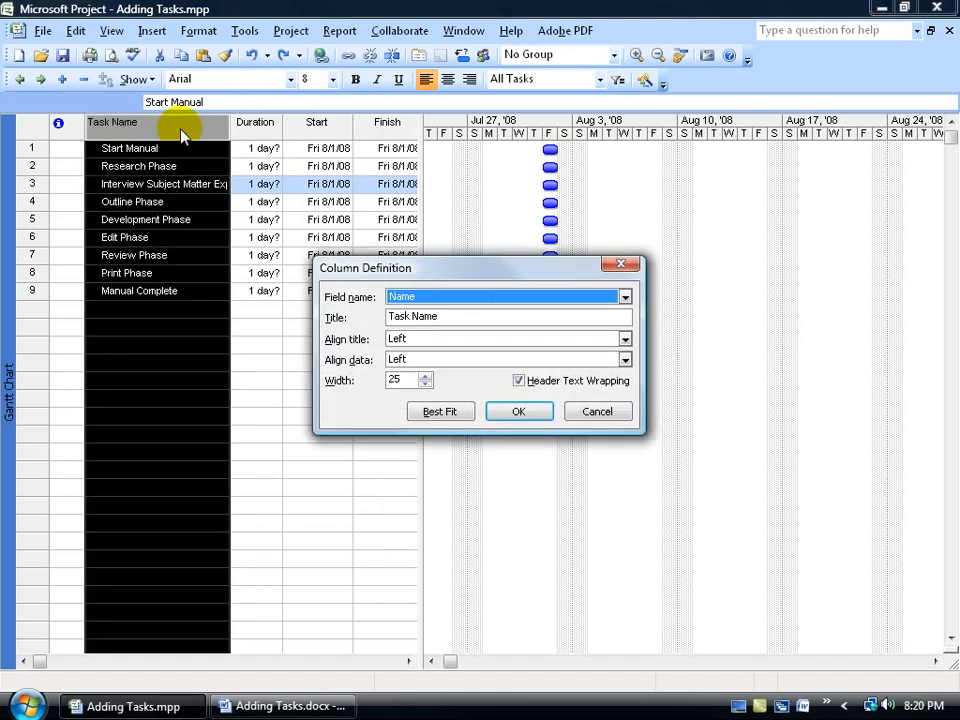
{"action": "left_click", "coordinate": [434, 414]}
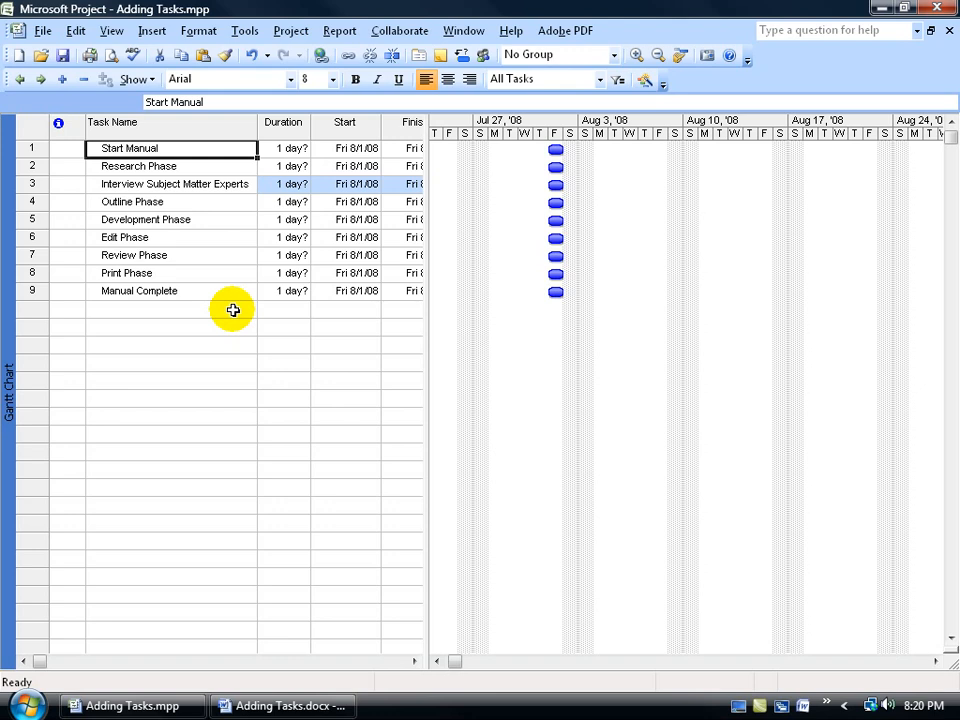
Insert two blank task rows between Interview Subject Matter Experts and Outline Phase.
{"action": "left_click", "coordinate": [159, 202]}
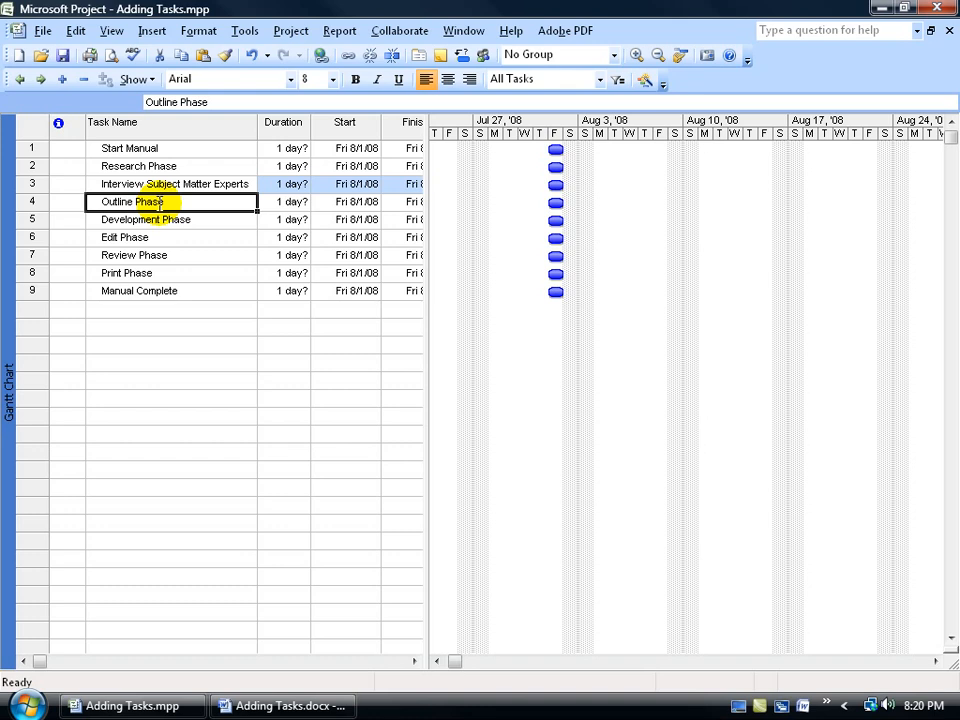
{"action": "right_click", "coordinate": [28, 201]}
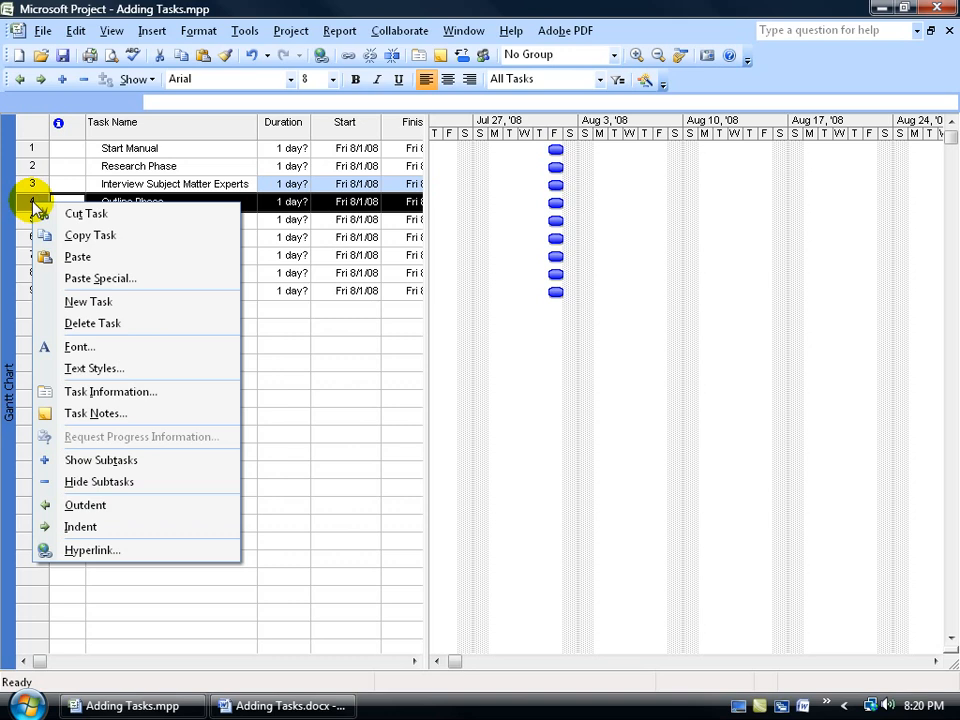
{"action": "left_click", "coordinate": [101, 302]}
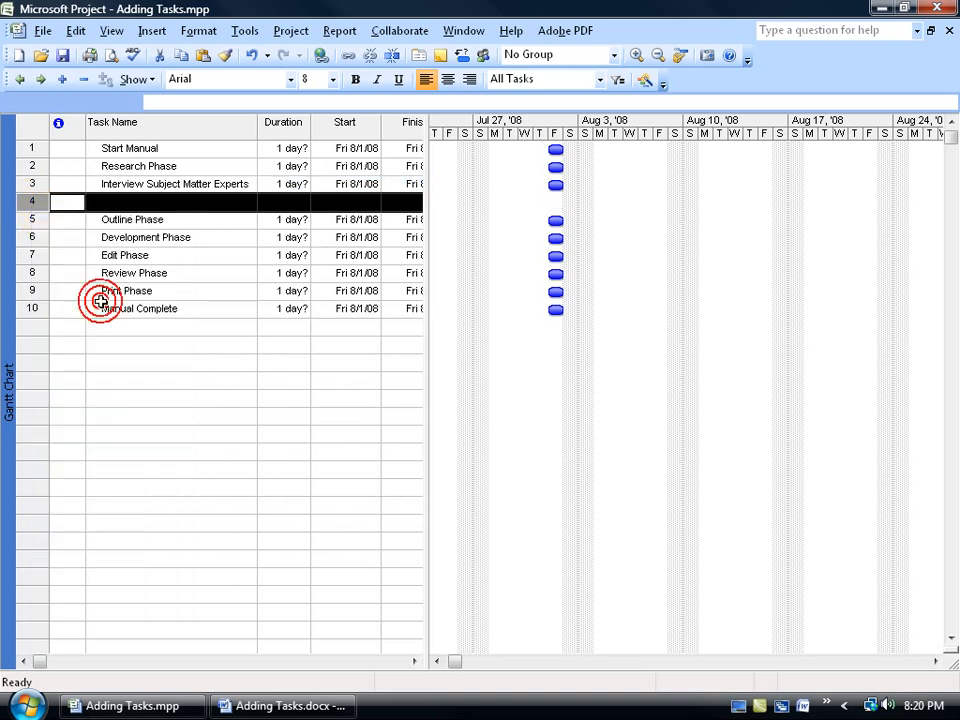
{"action": "right_click", "coordinate": [28, 204]}
{"action": "left_click", "coordinate": [80, 302]}
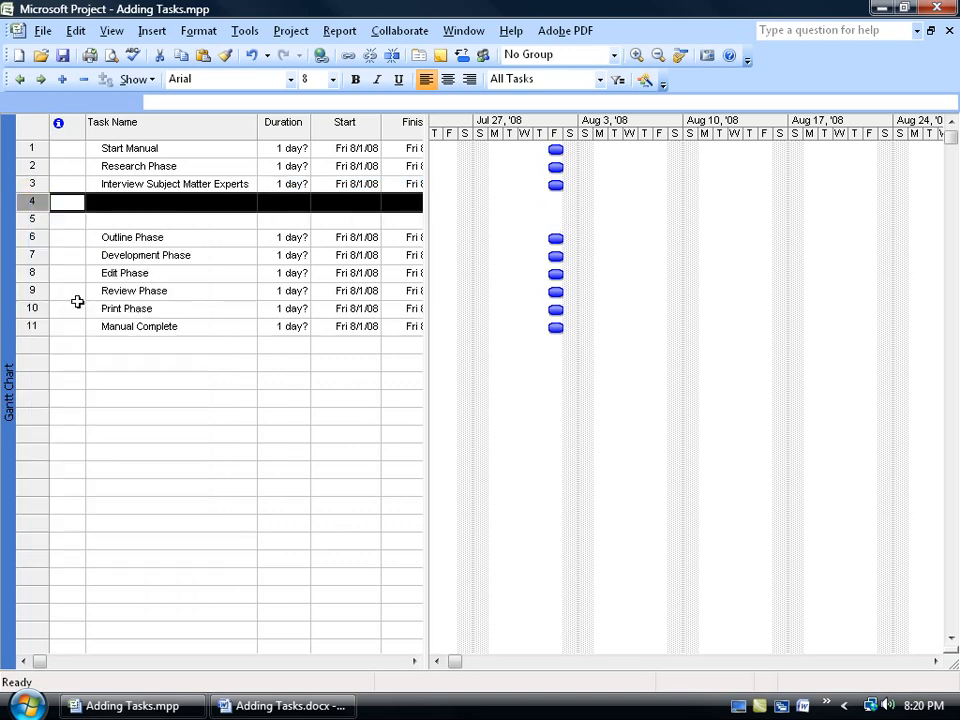
Enter Examine Software and Search Internal Documentation as tasks in the two blank rows above Outline Phase.
{"action": "left_click", "coordinate": [165, 201]}
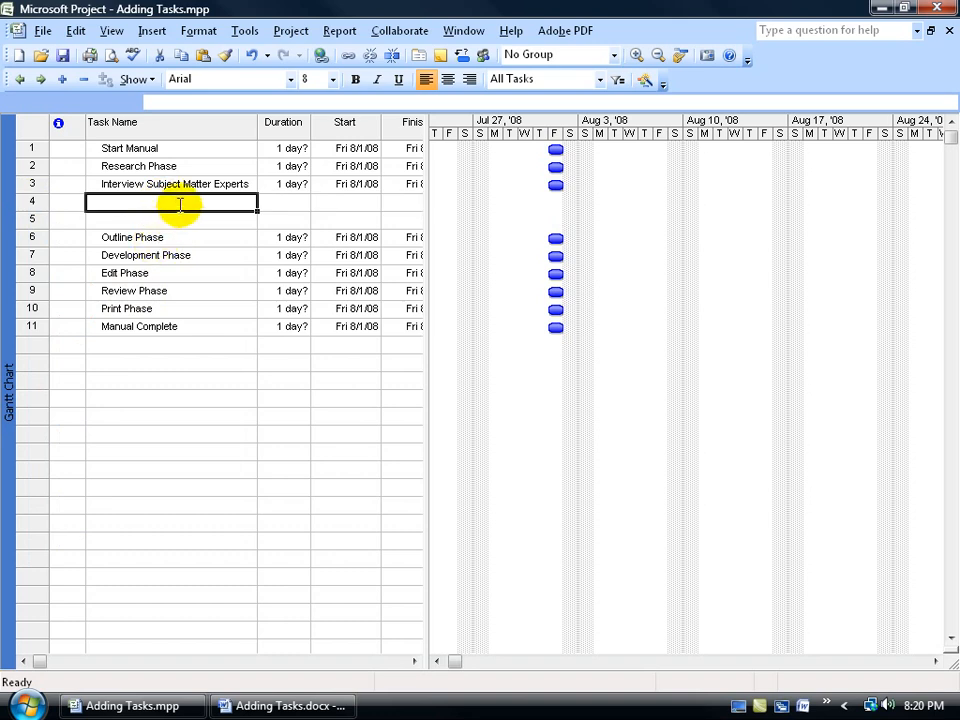
{"action": "type", "text": "Examin"}
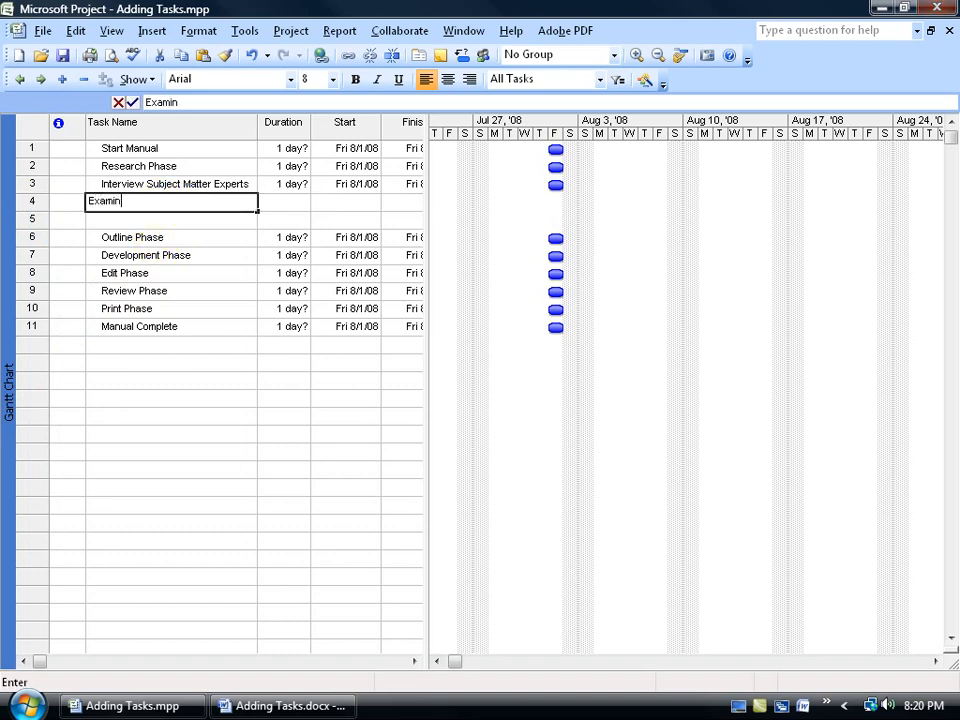
{"action": "type", "text": "e Software"}
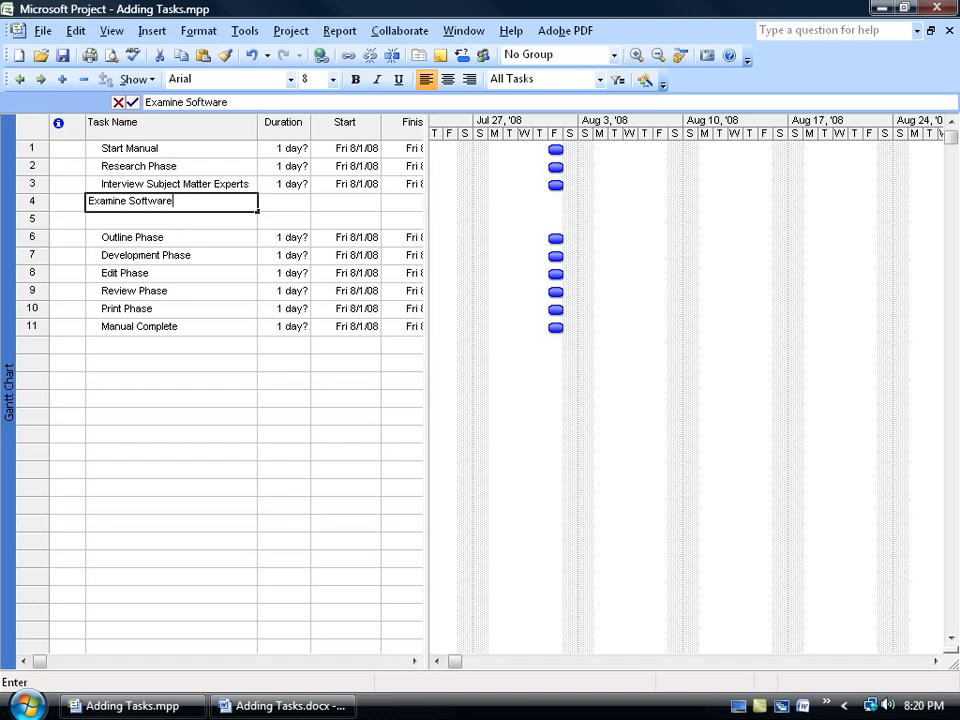
{"action": "key", "text": "Return"}
{"action": "type", "text": "Search Intern"}
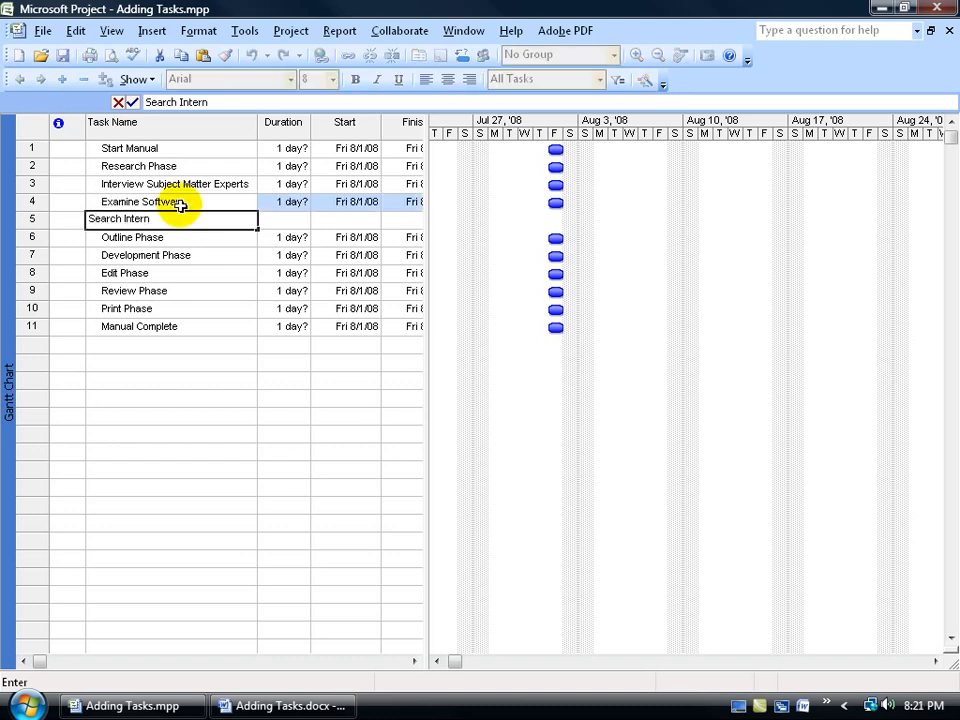
{"action": "type", "text": "al Documen"}
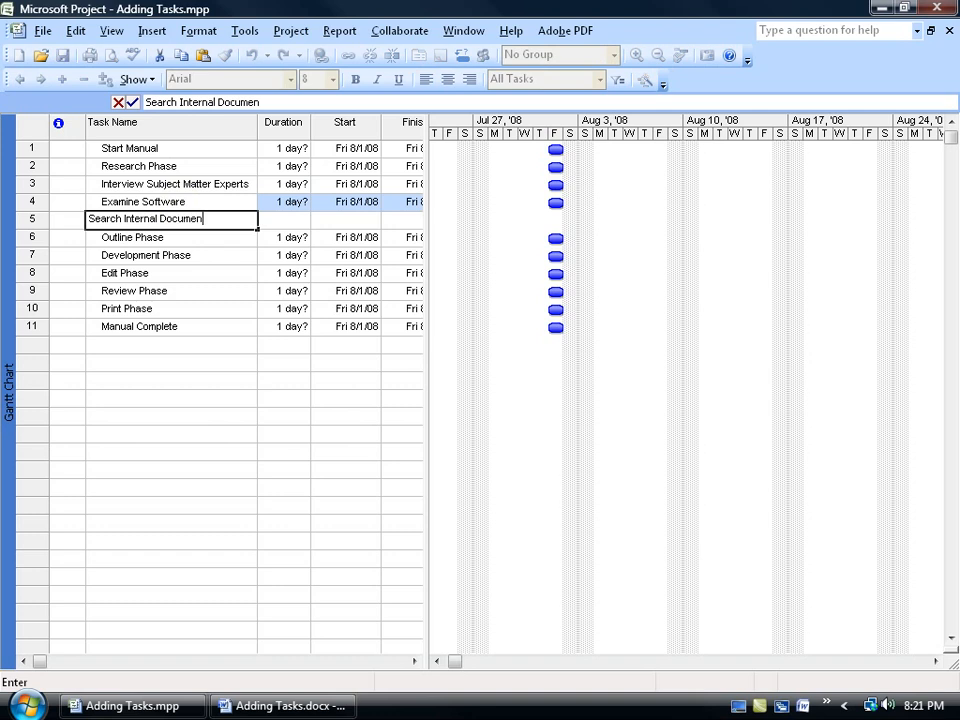
{"action": "type", "text": "tation"}
{"action": "key", "text": "Return"}
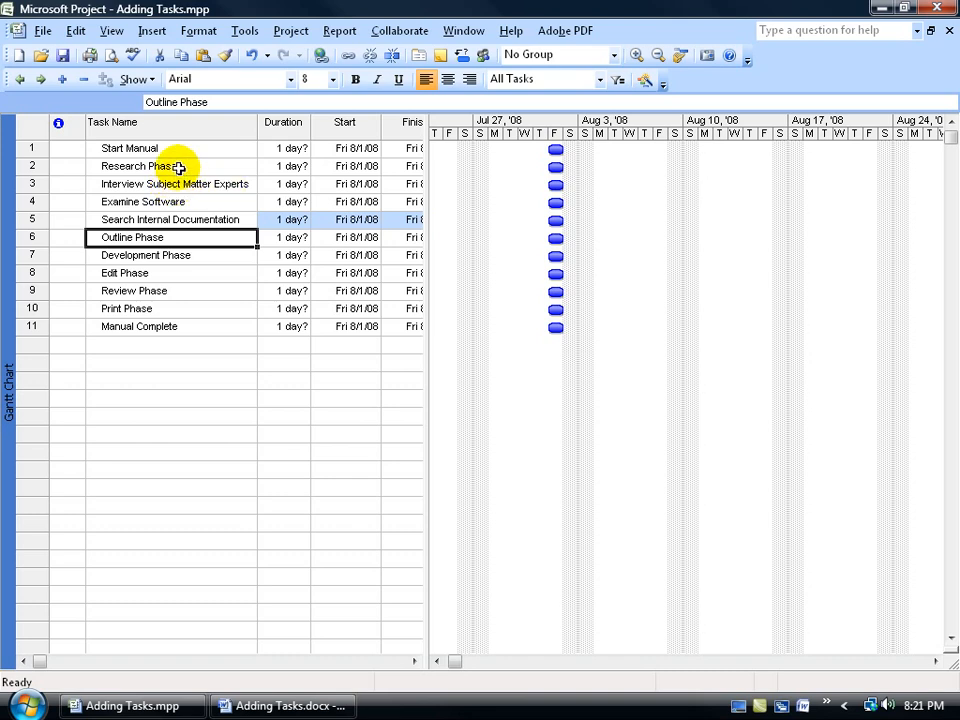
Cut the Search Internal Documentation task and paste it above Interview Subject Matter Experts.
{"action": "left_click", "coordinate": [217, 218]}
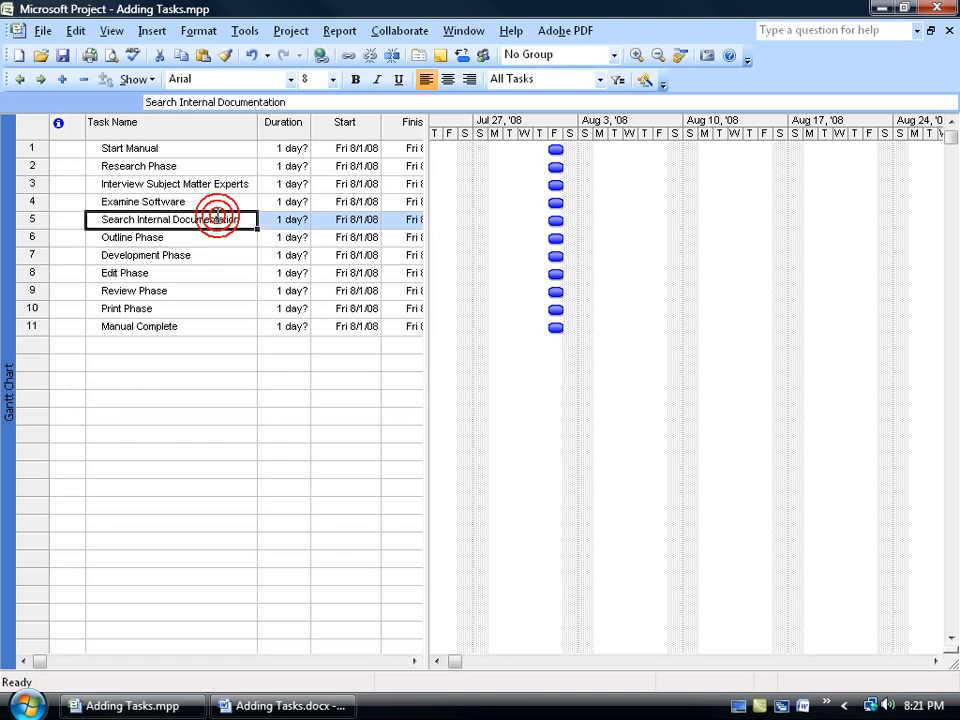
{"action": "left_click", "coordinate": [214, 237]}
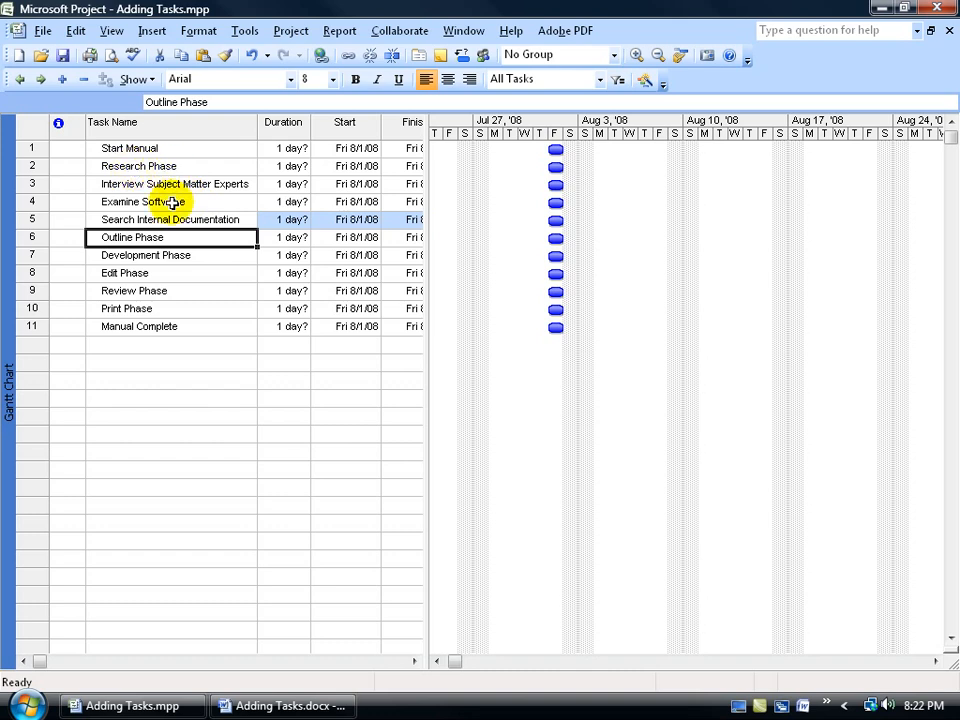
{"action": "left_click", "coordinate": [35, 219]}
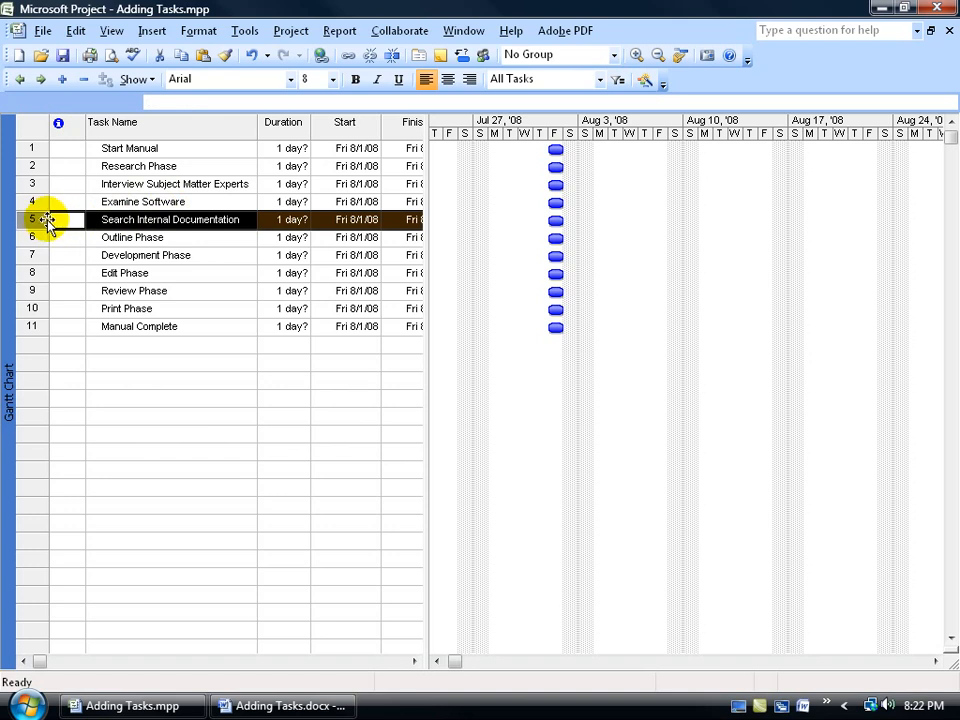
{"action": "right_click", "coordinate": [45, 221]}
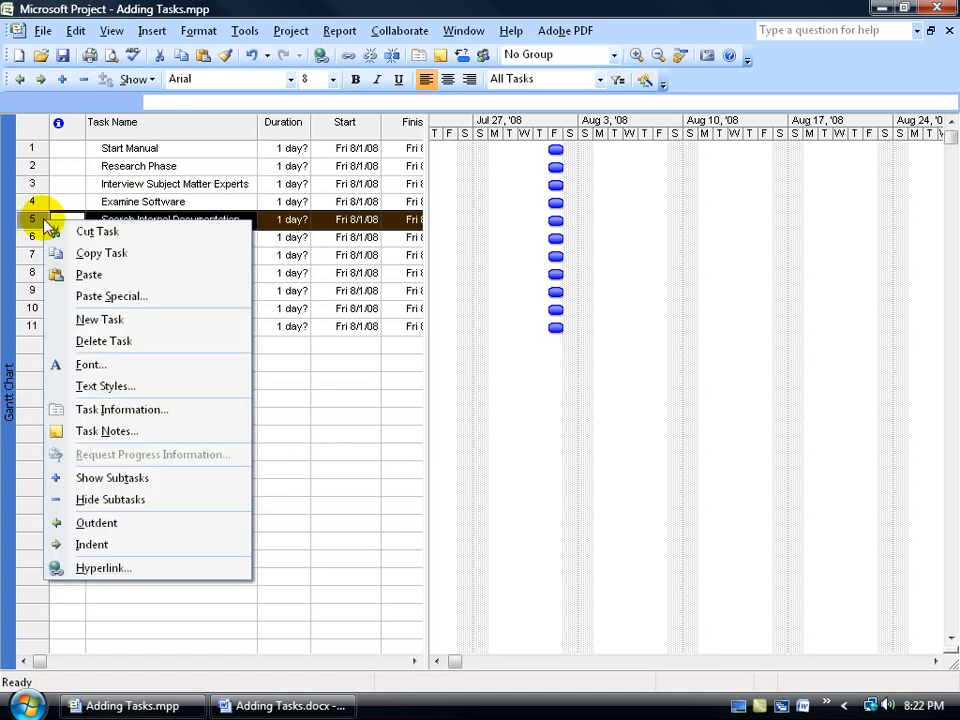
{"action": "left_click", "coordinate": [58, 231]}
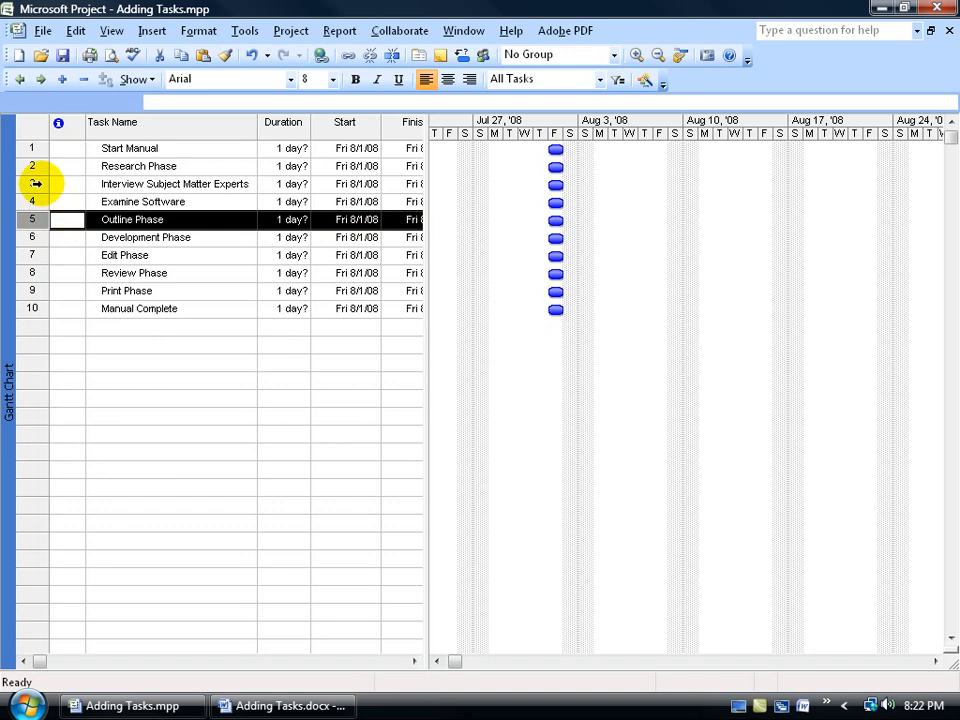
{"action": "left_click", "coordinate": [36, 184]}
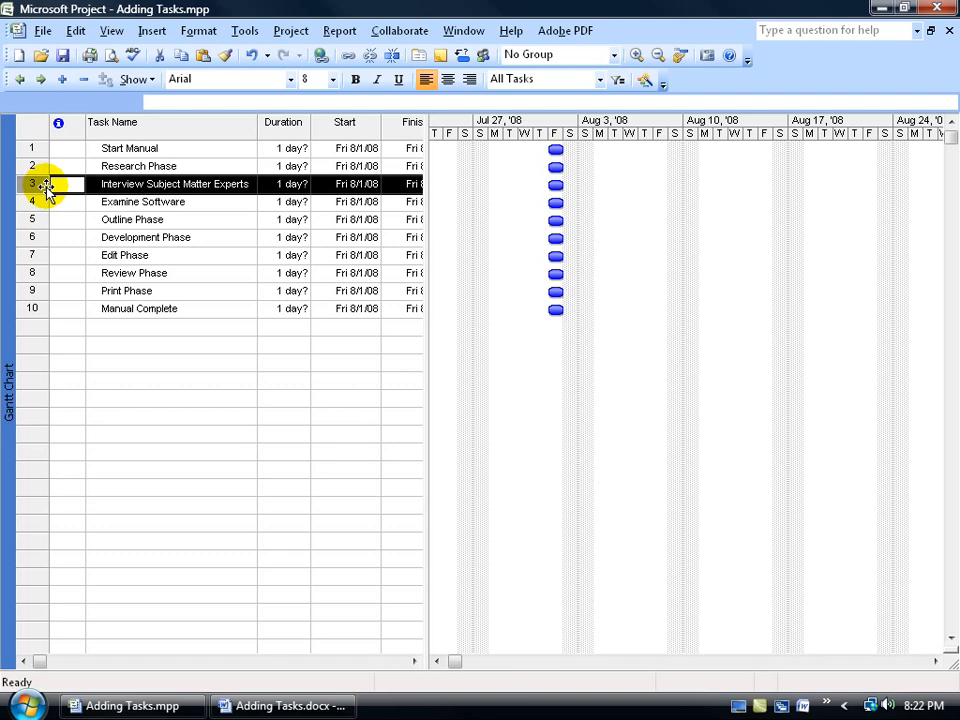
{"action": "right_click", "coordinate": [44, 188]}
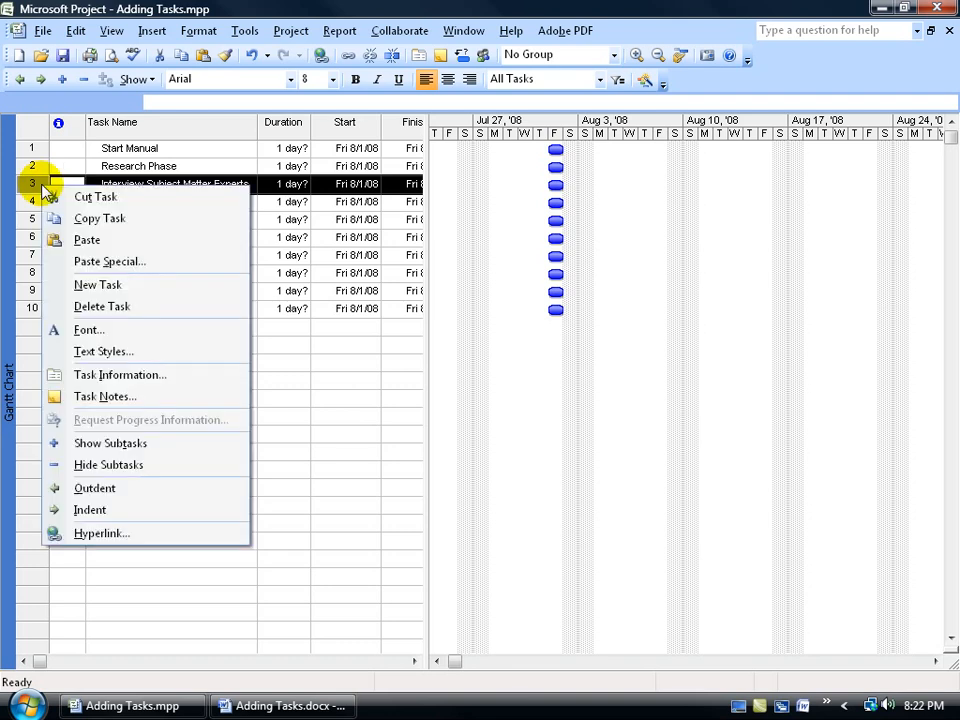
{"action": "left_click", "coordinate": [66, 238]}
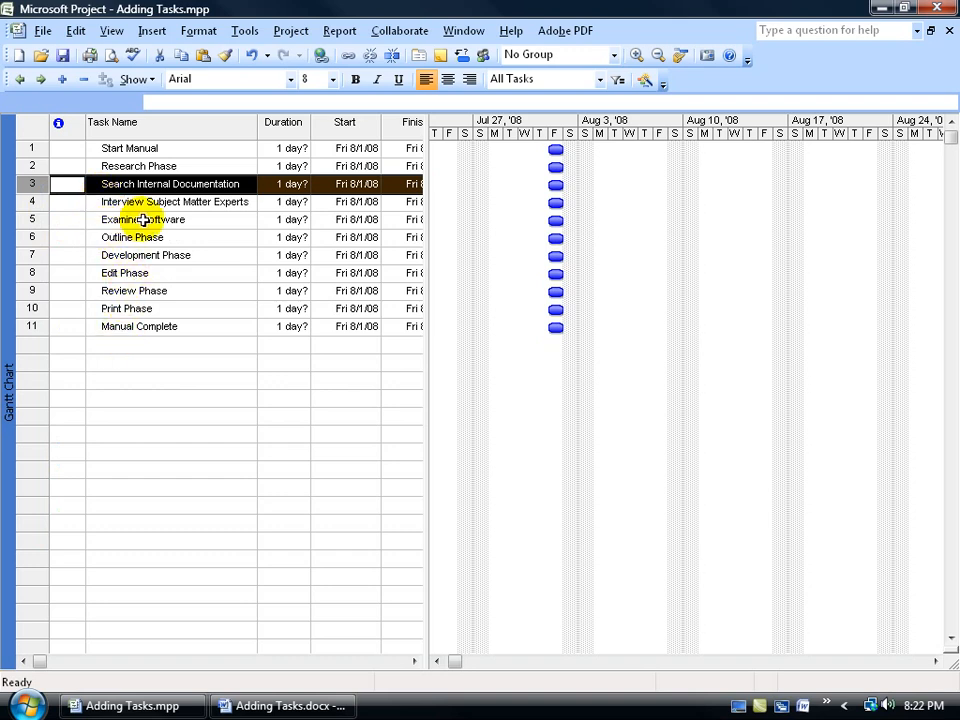
Move the Examine Software task up so that it directly follows Research Phase.
{"action": "left_click", "coordinate": [32, 221]}
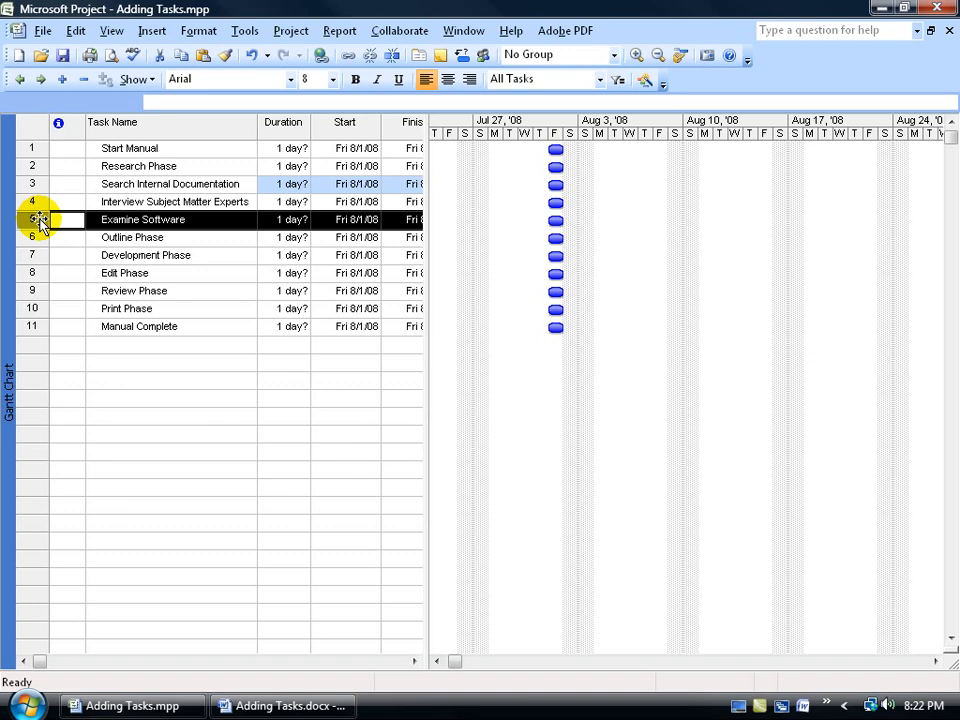
{"action": "left_click_drag", "start_coordinate": [38, 218], "coordinate": [40, 199]}
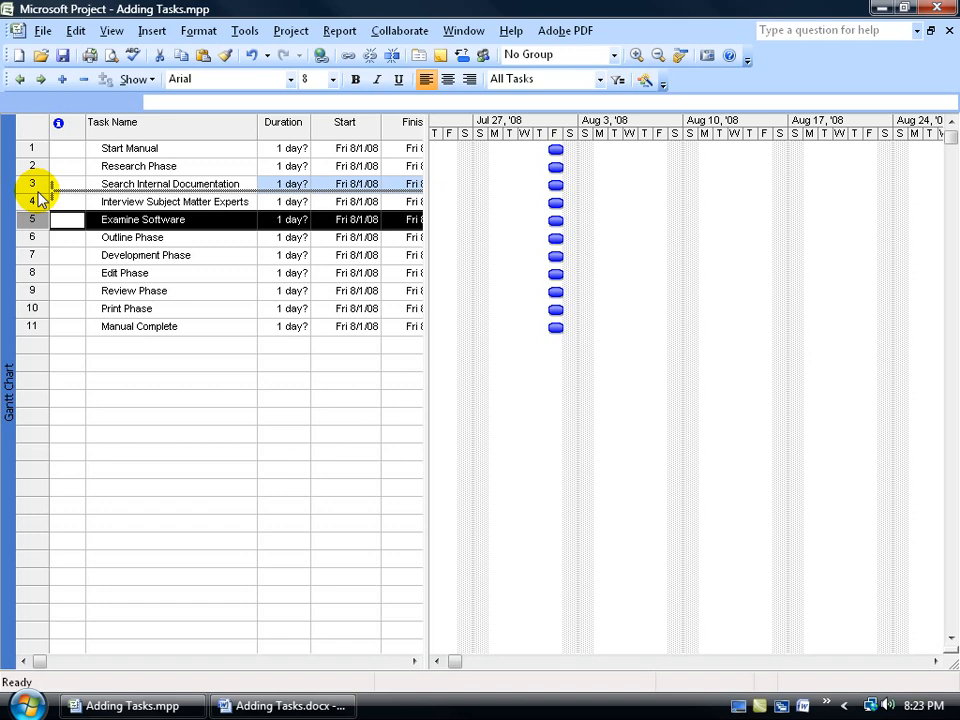
{"action": "left_click_drag", "start_coordinate": [40, 199], "coordinate": [33, 190]}
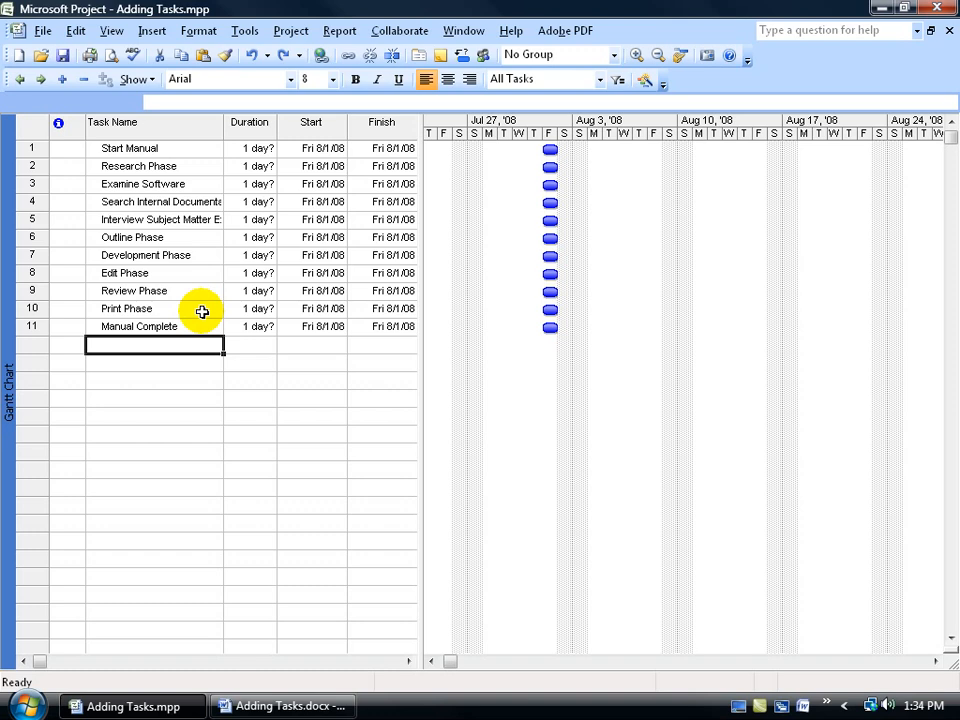
Select the three detail tasks under Research Phase and review the title in the project's summary properties.
{"action": "left_click", "coordinate": [184, 166]}
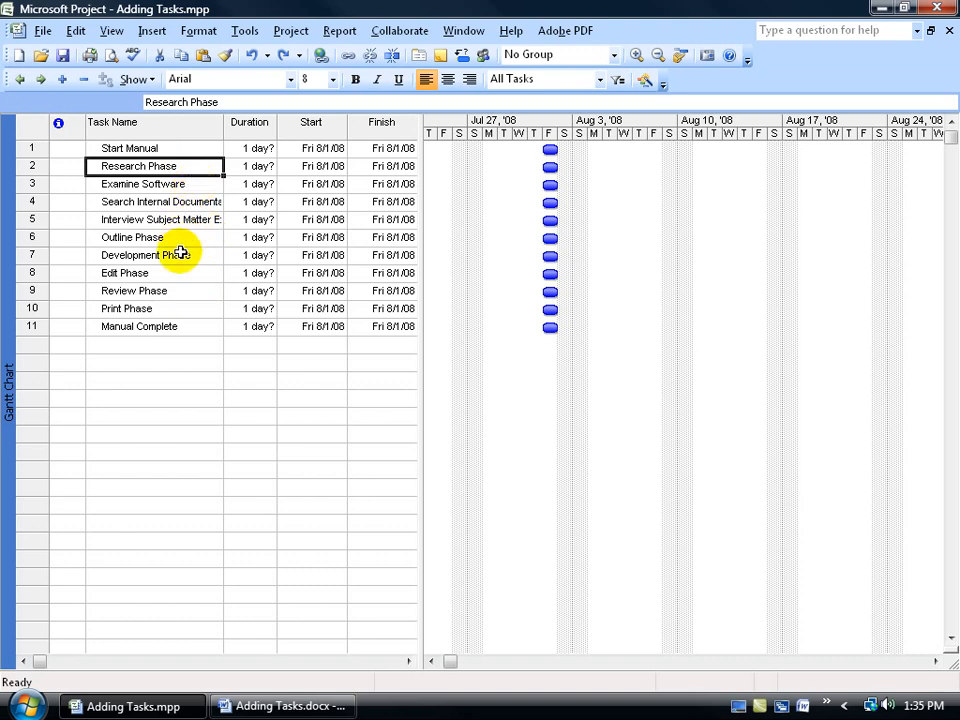
{"action": "left_click_drag", "start_coordinate": [150, 184], "coordinate": [154, 216]}
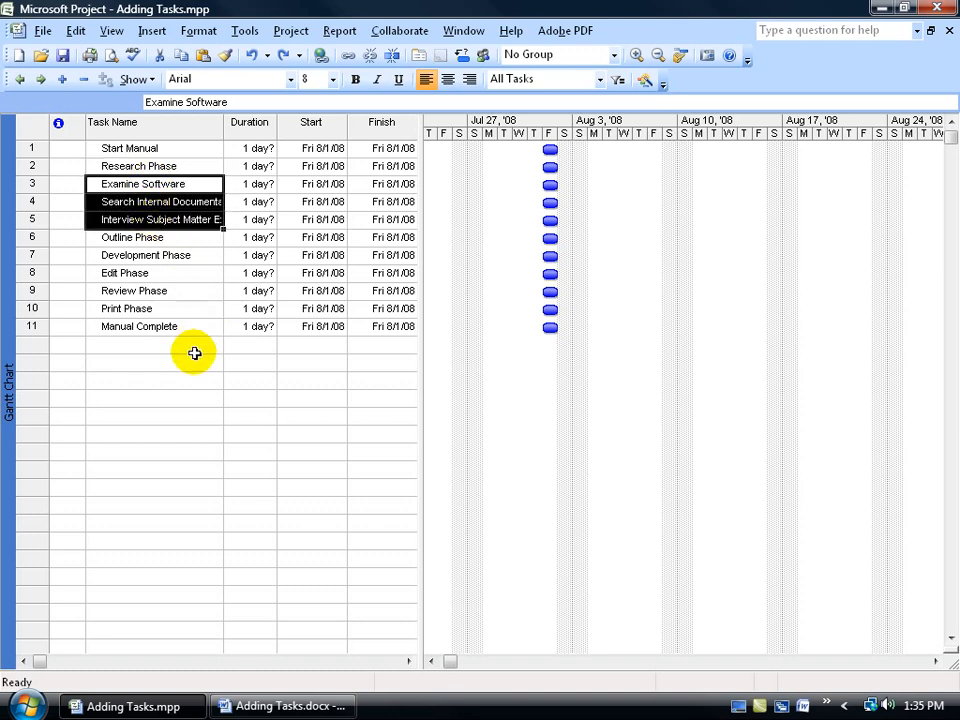
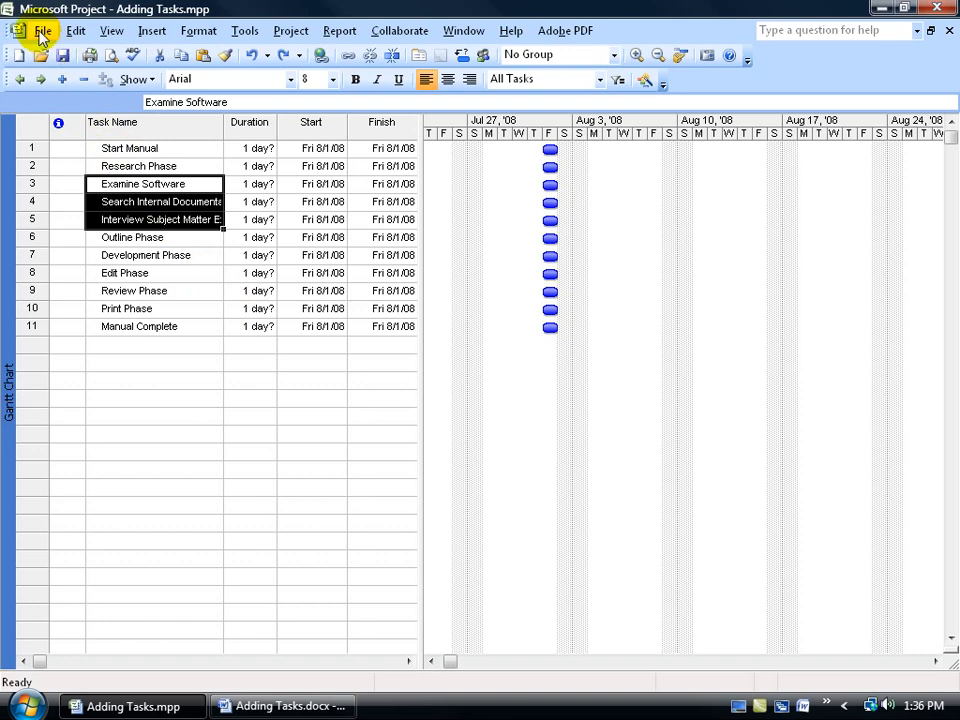
{"action": "left_click", "coordinate": [42, 31]}
{"action": "left_click", "coordinate": [95, 316]}
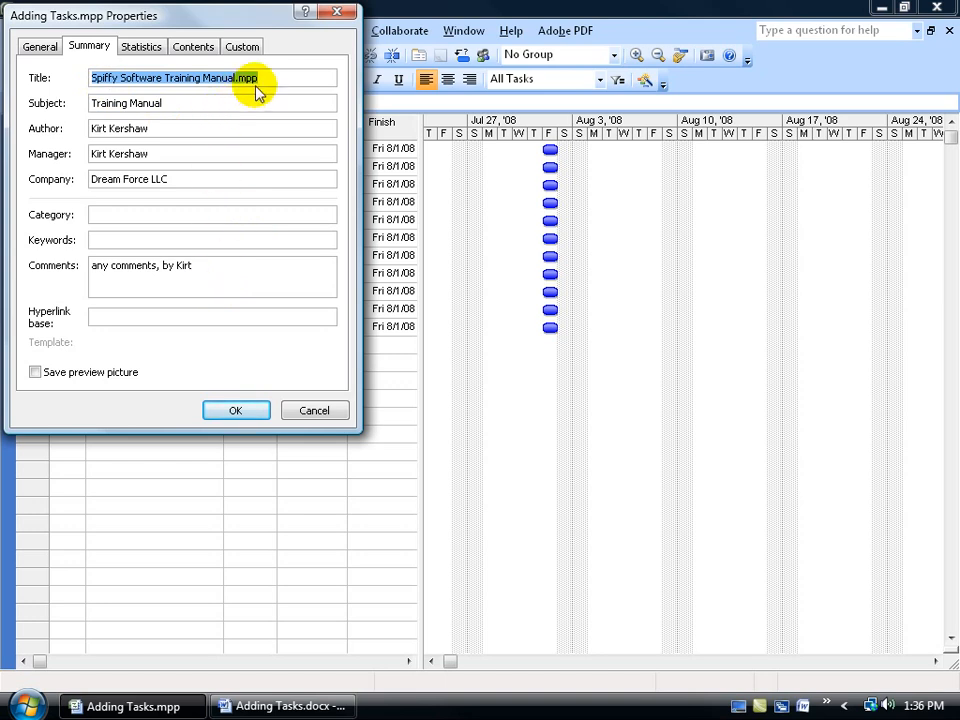
{"action": "left_click", "coordinate": [236, 411]}
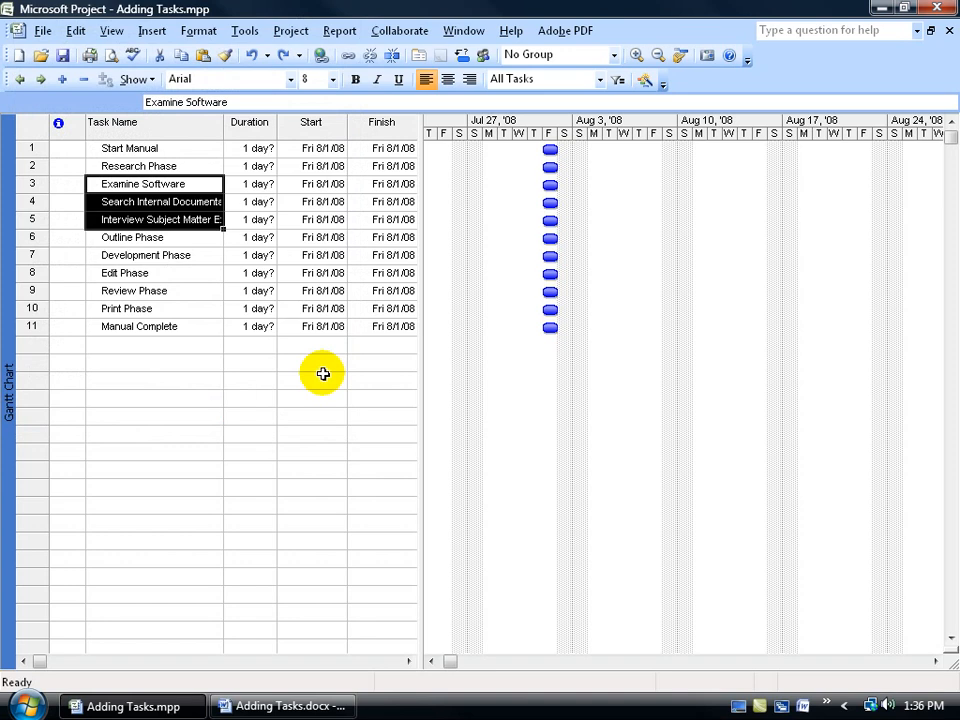
Turn on the display of the project summary task in the outline view options.
{"action": "left_click", "coordinate": [245, 33]}
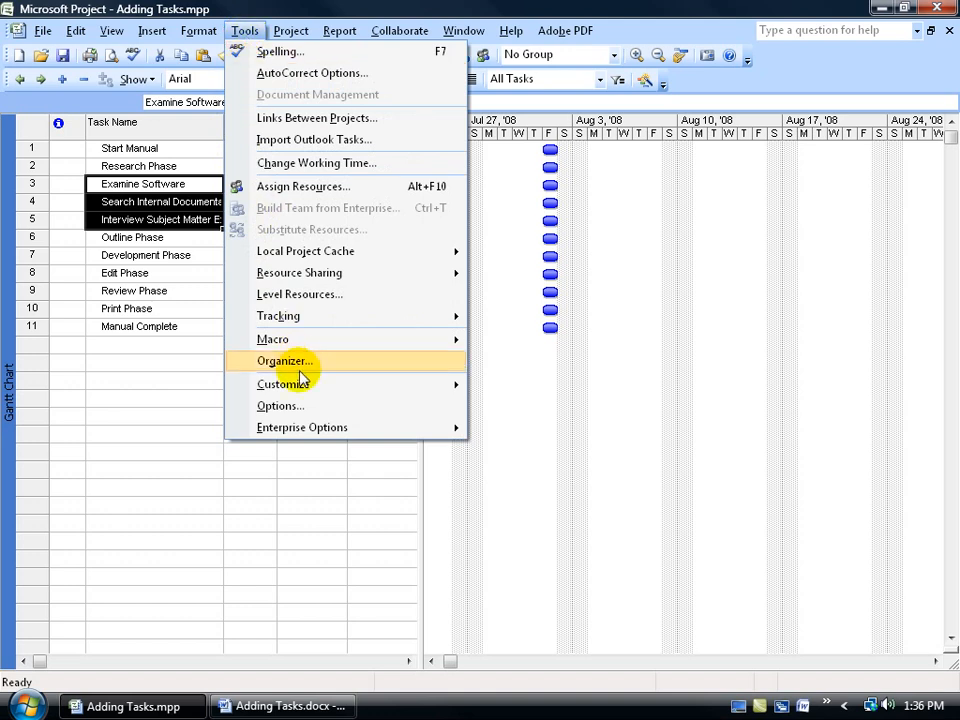
{"action": "left_click", "coordinate": [305, 405]}
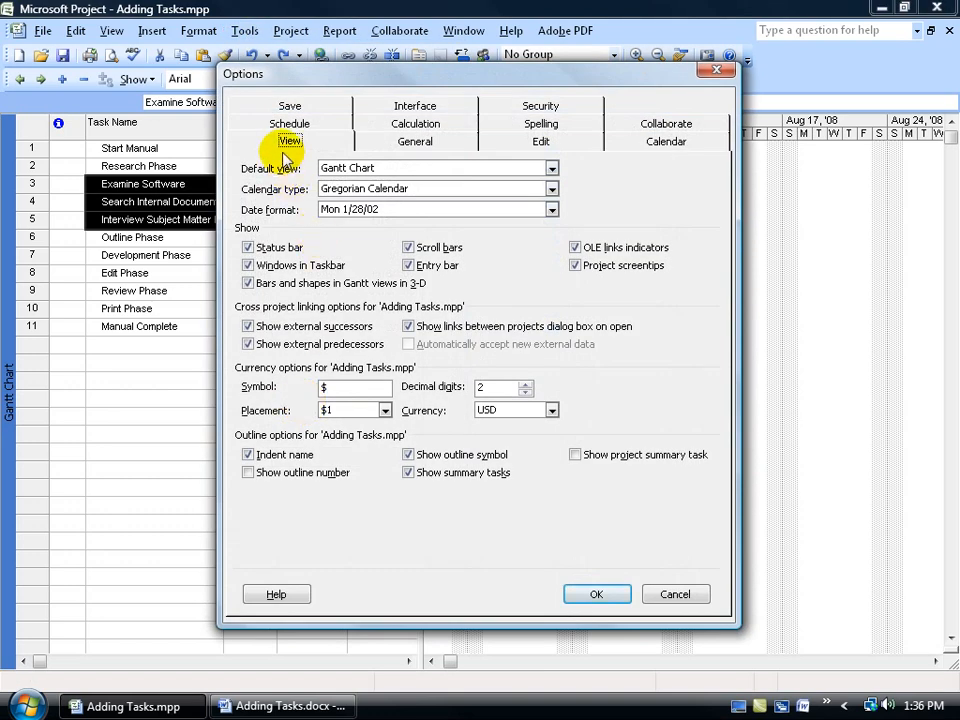
{"action": "left_click", "coordinate": [575, 455]}
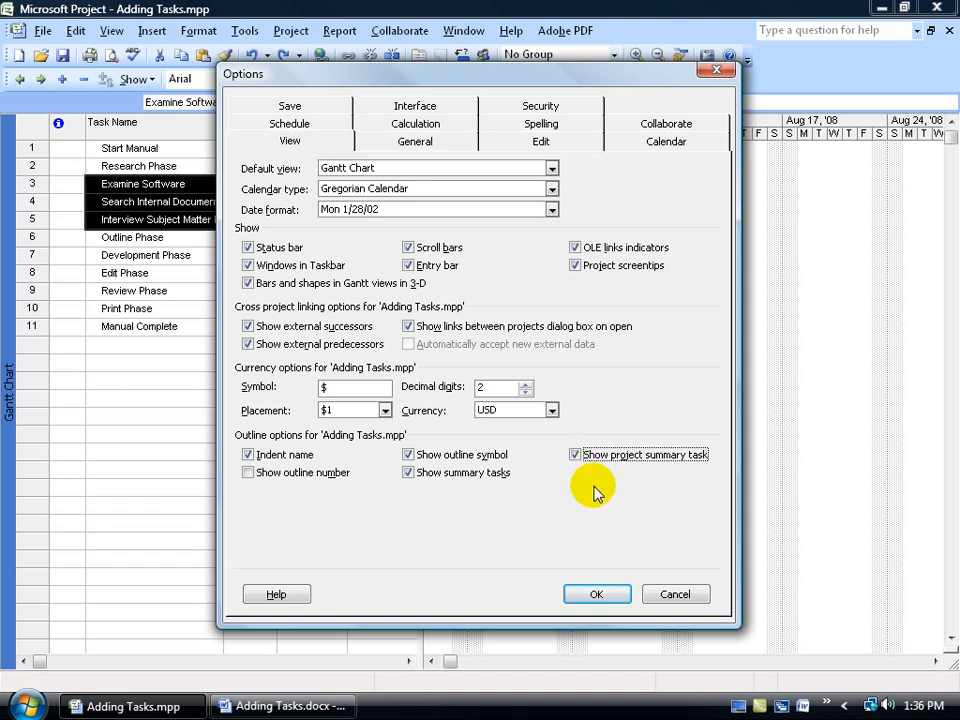
{"action": "left_click", "coordinate": [601, 592]}
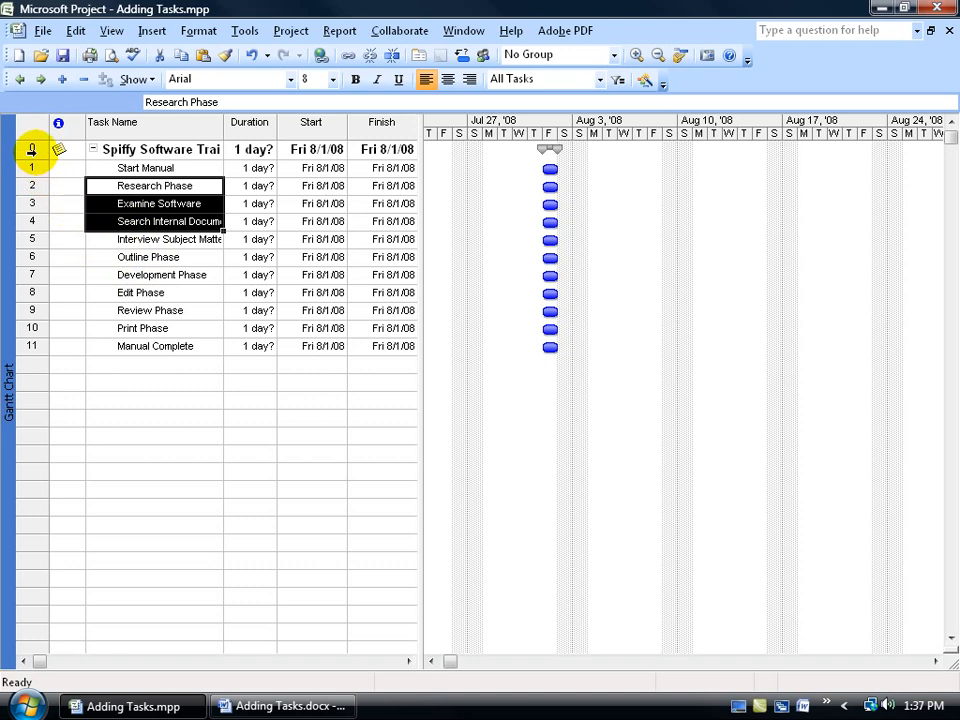
Rename the project summary task as Spiffy Software Training Manual by removing the .mpp extension.
{"action": "left_click", "coordinate": [117, 148]}
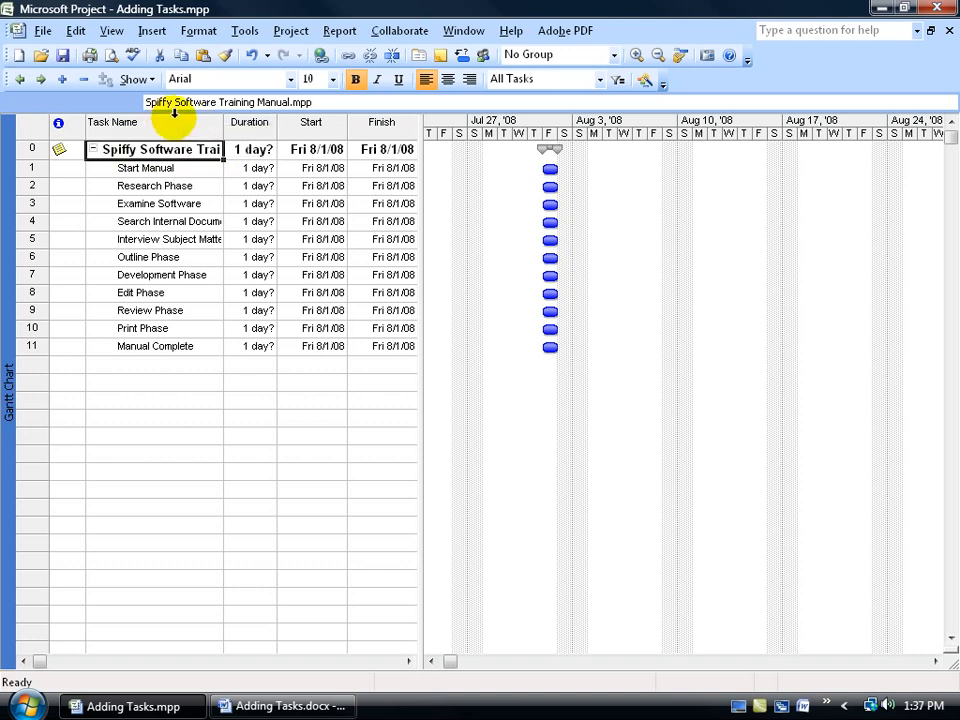
{"action": "left_click", "coordinate": [323, 102]}
{"action": "key", "text": "BackSpace"}
{"action": "key", "text": "BackSpace"}
{"action": "key", "text": "BackSpace"}
{"action": "key", "text": "BackSpace"}
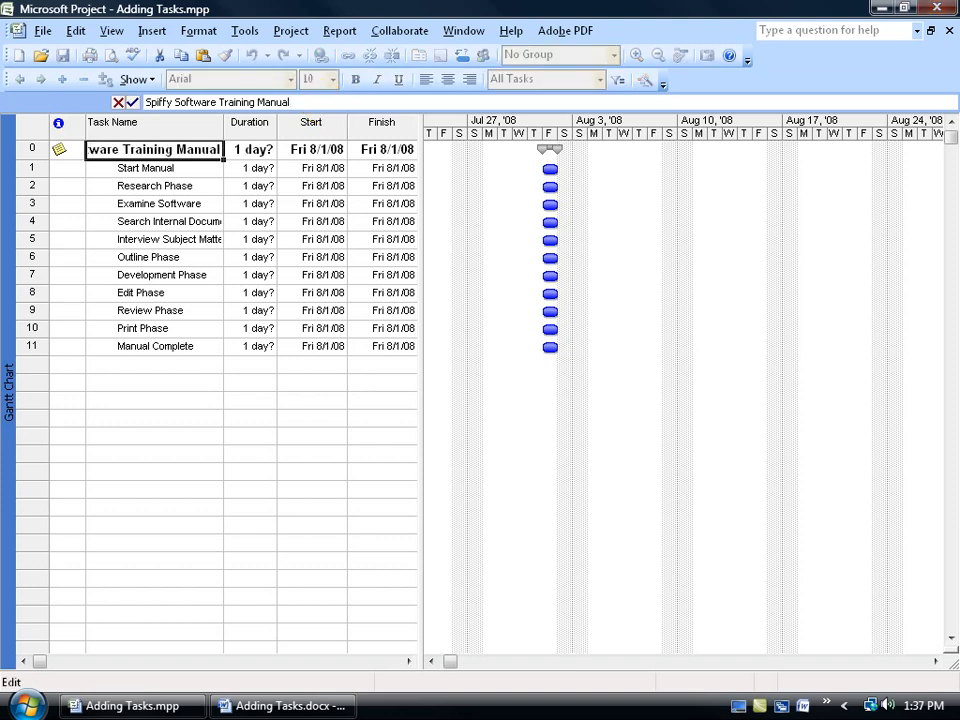
{"action": "key", "text": "Return"}
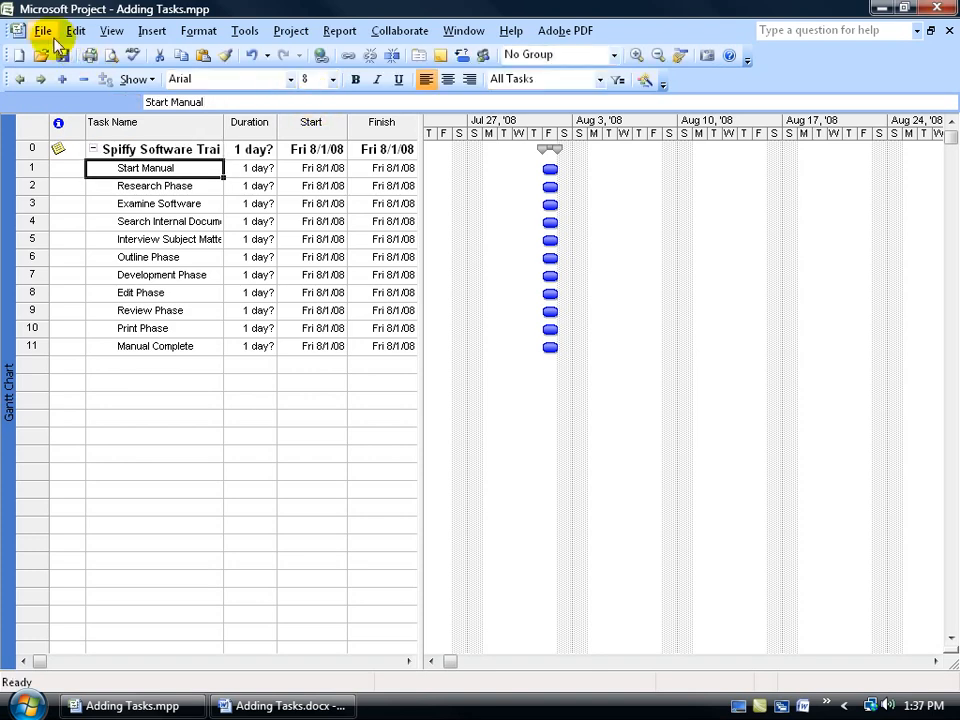
Check the title in the project's summary properties and shorten the comments to "any comments".
{"action": "left_click", "coordinate": [44, 31]}
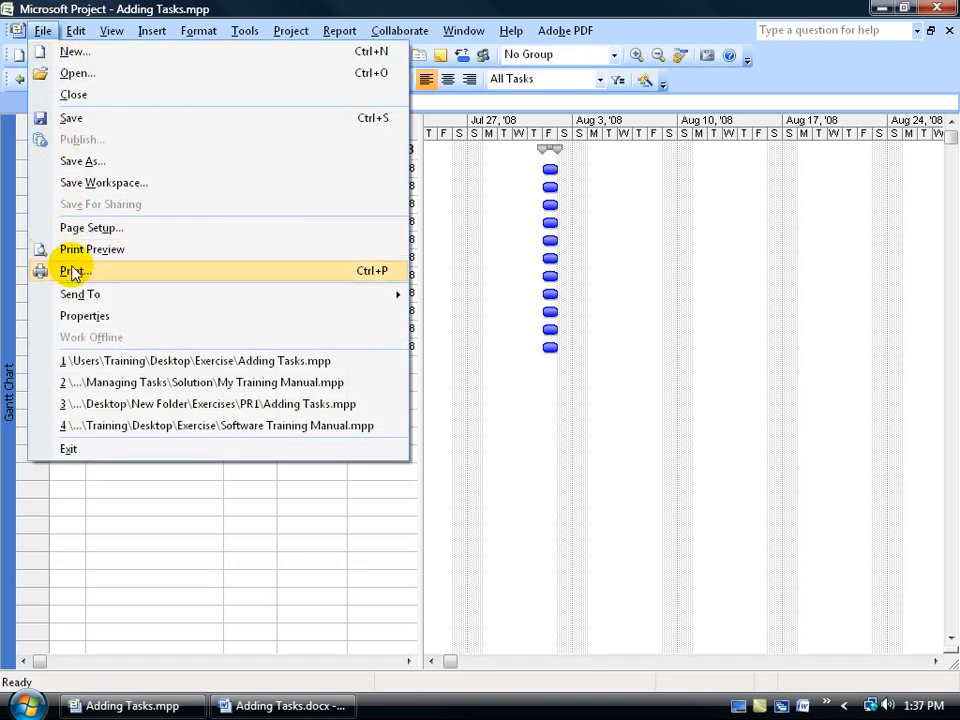
{"action": "left_click", "coordinate": [75, 315]}
{"action": "left_click", "coordinate": [246, 77]}
{"action": "left_click", "coordinate": [246, 77]}
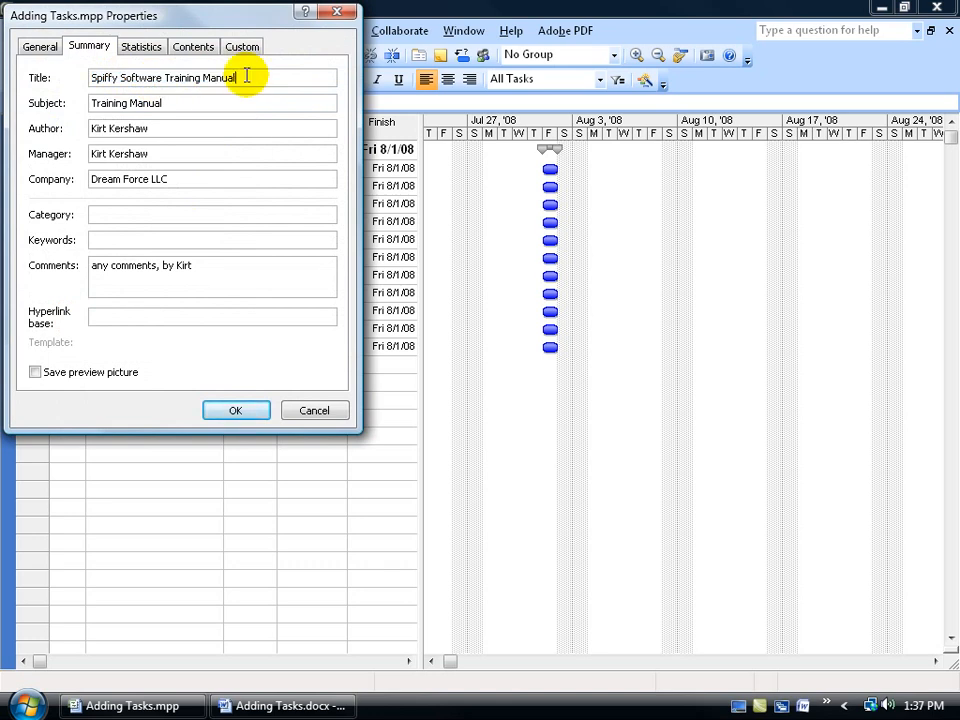
{"action": "left_click_drag", "start_coordinate": [200, 266], "coordinate": [163, 268]}
{"action": "key", "text": "BackSpace"}
{"action": "key", "text": "BackSpace"}
{"action": "key", "text": "BackSpace"}
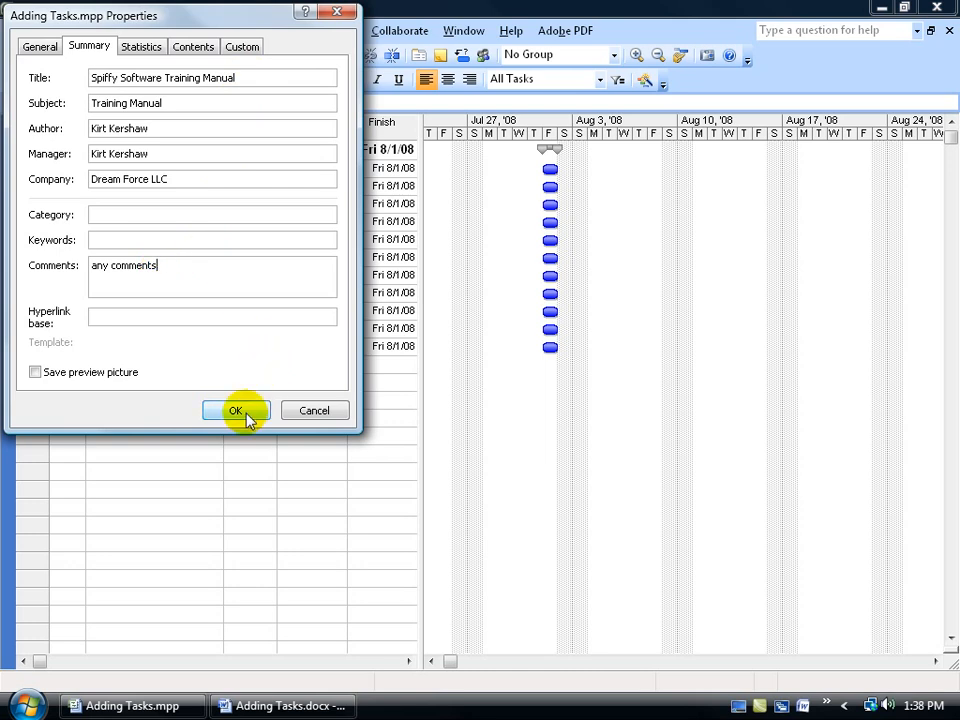
{"action": "left_click", "coordinate": [236, 411]}
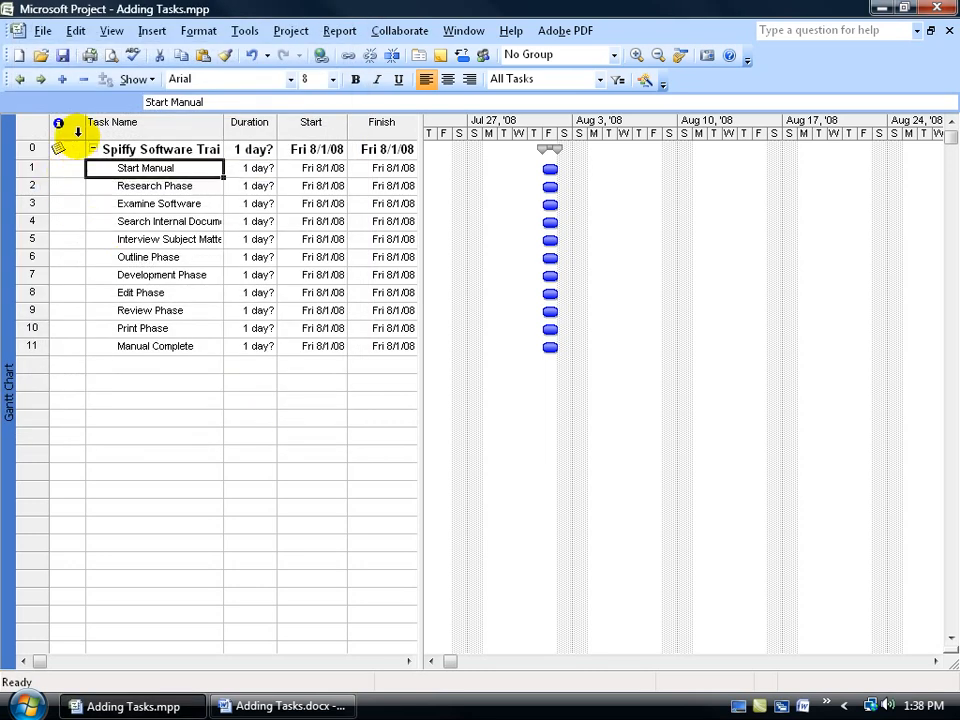
Append a comma and the person's first name to the project summary task's note.
{"action": "mouse_move", "coordinate": [70, 152]}
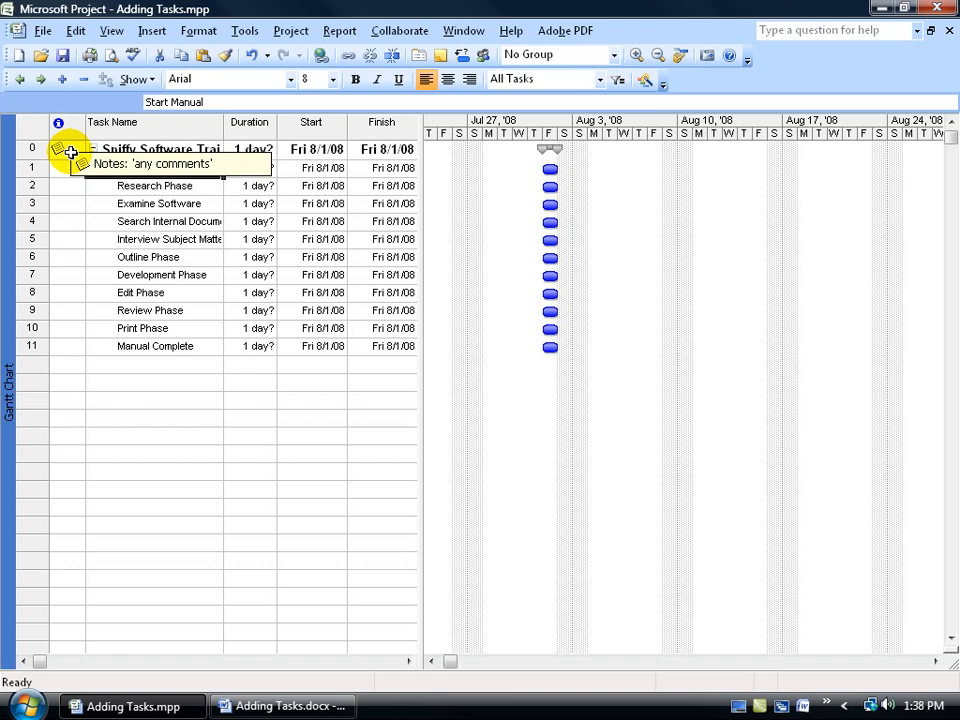
{"action": "double_click", "coordinate": [71, 152]}
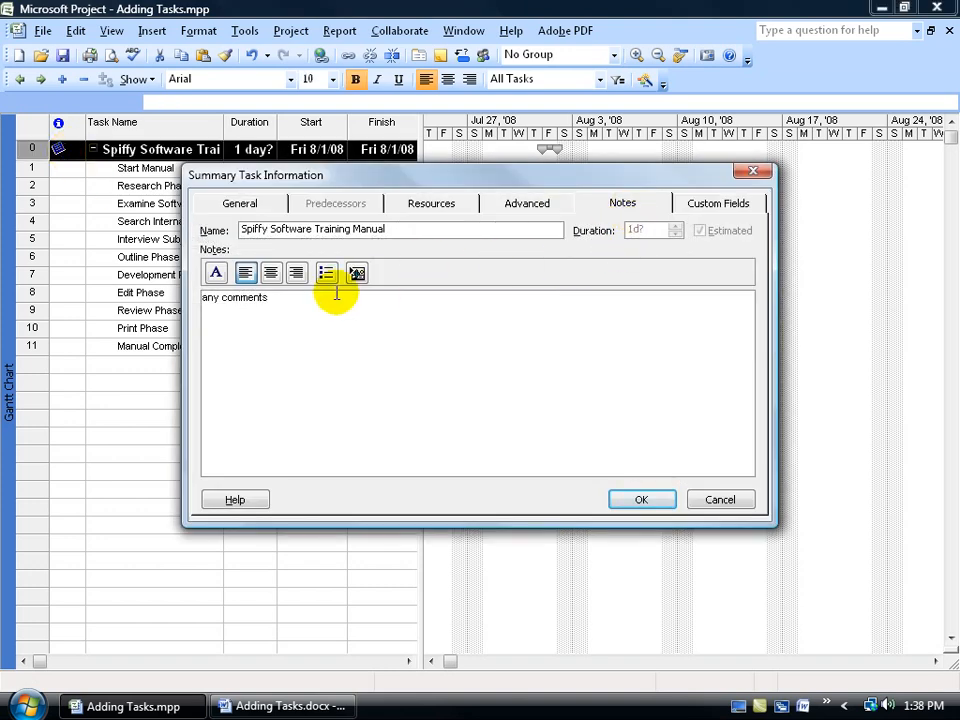
{"action": "left_click", "coordinate": [280, 298]}
{"action": "type", "text": ", kirt"}
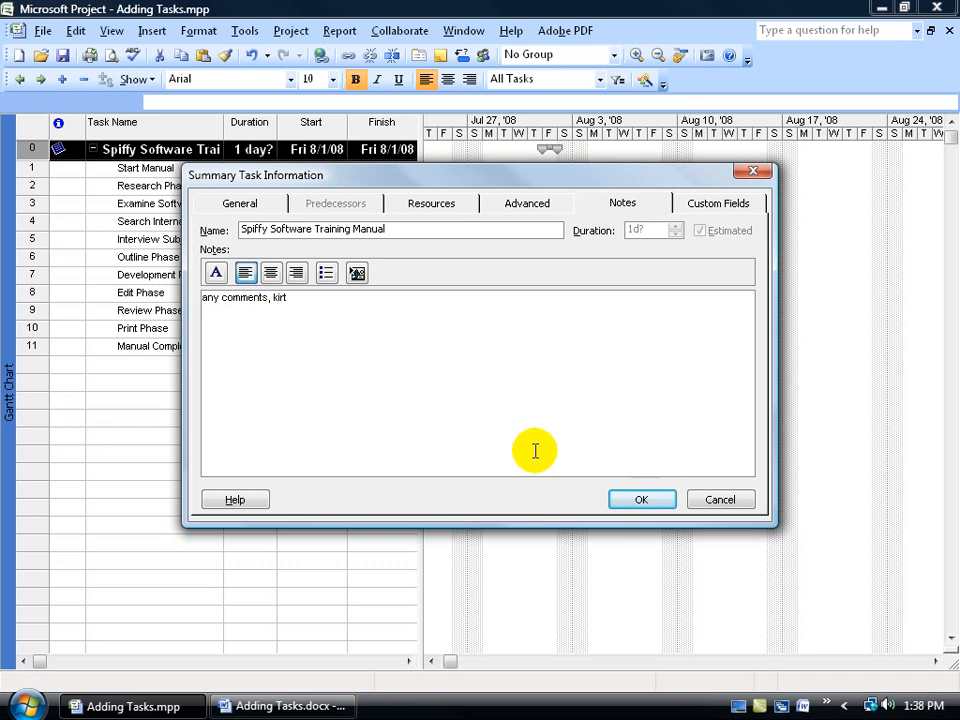
{"action": "left_click", "coordinate": [648, 501]}
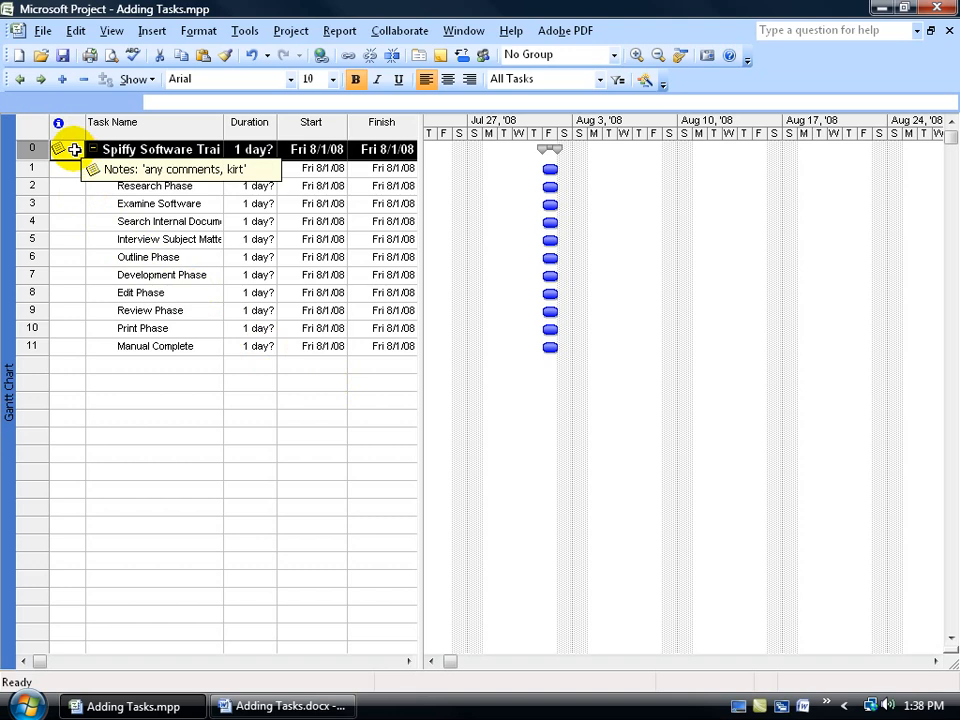
{"action": "left_click", "coordinate": [138, 373]}
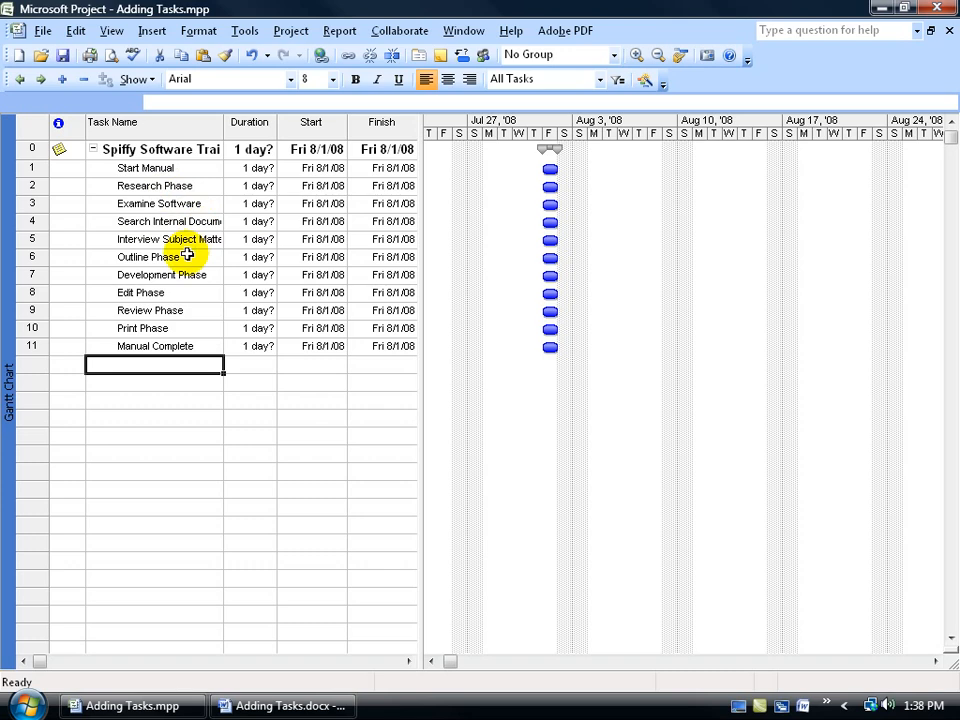
{"action": "left_click_drag", "start_coordinate": [183, 204], "coordinate": [178, 238]}
{"action": "left_click", "coordinate": [164, 186]}
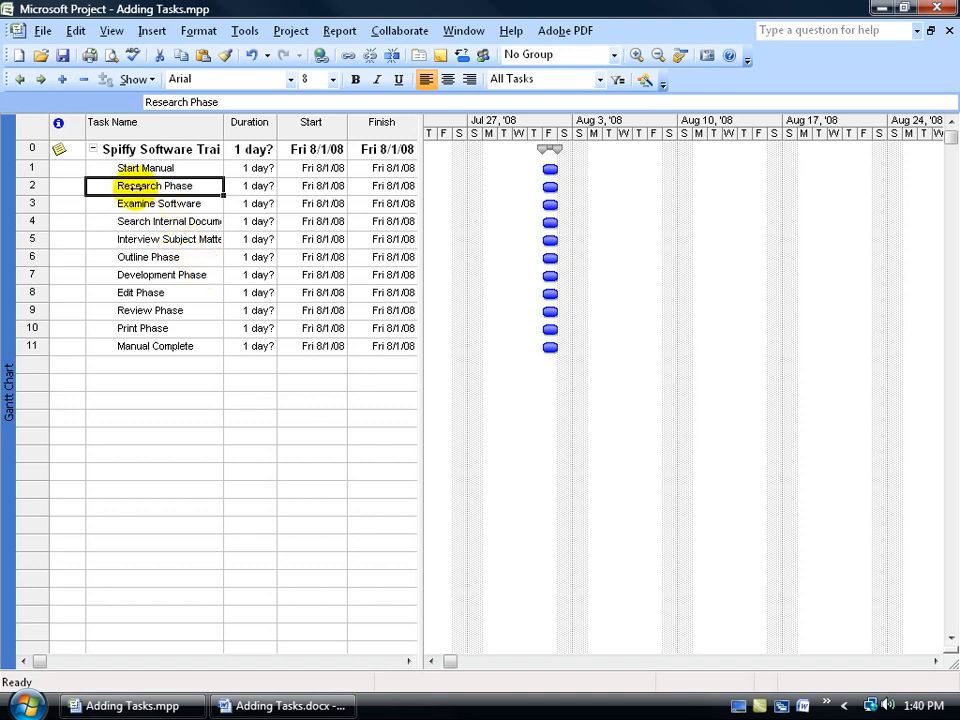
{"action": "left_click", "coordinate": [110, 149]}
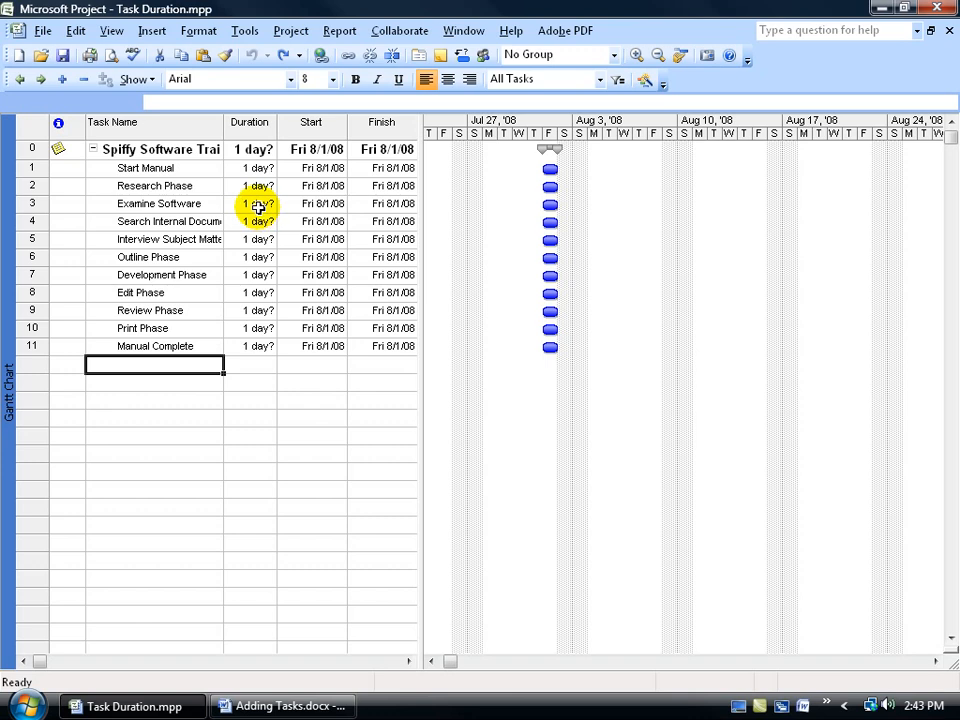
Set the Examine Software task's duration to 1 minute.
{"action": "left_click", "coordinate": [258, 205]}
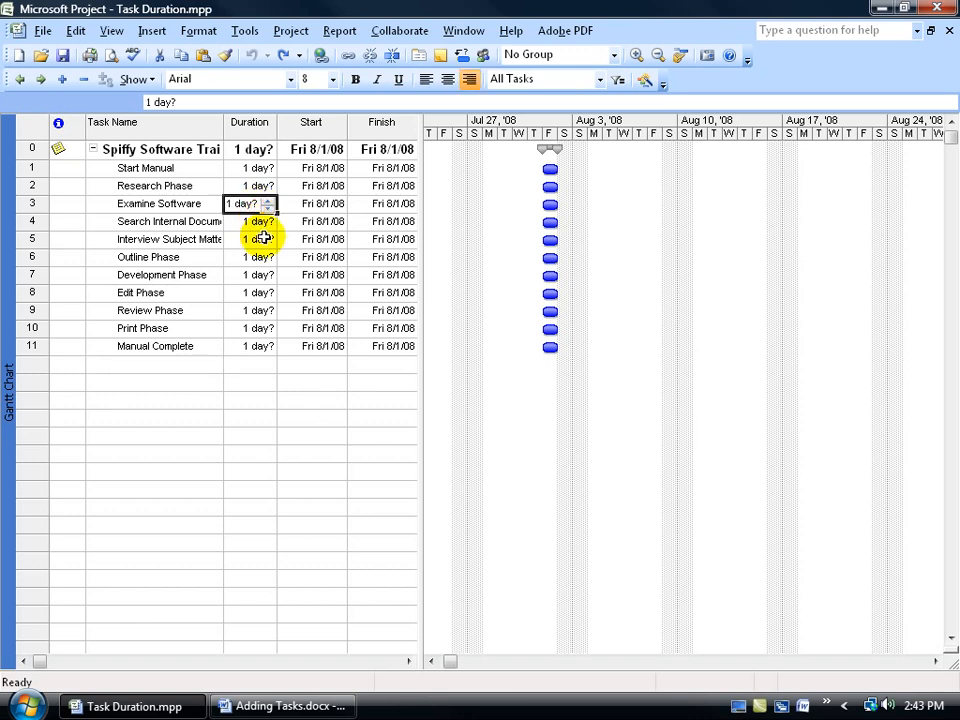
{"action": "type", "text": "1 "}
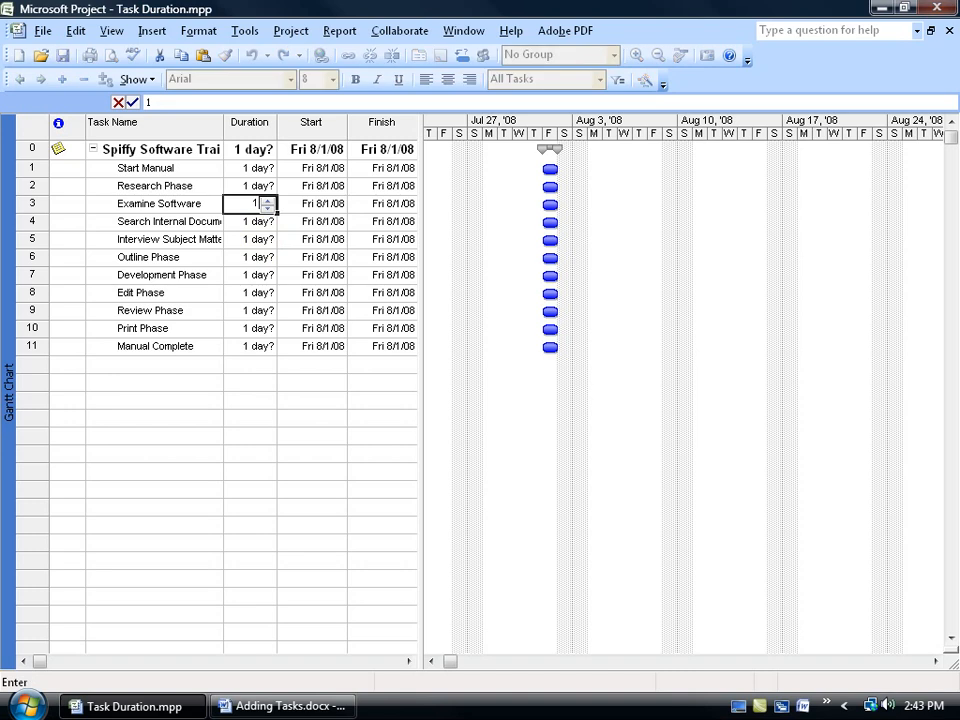
{"action": "type", "text": "m"}
{"action": "left_click", "coordinate": [265, 221]}
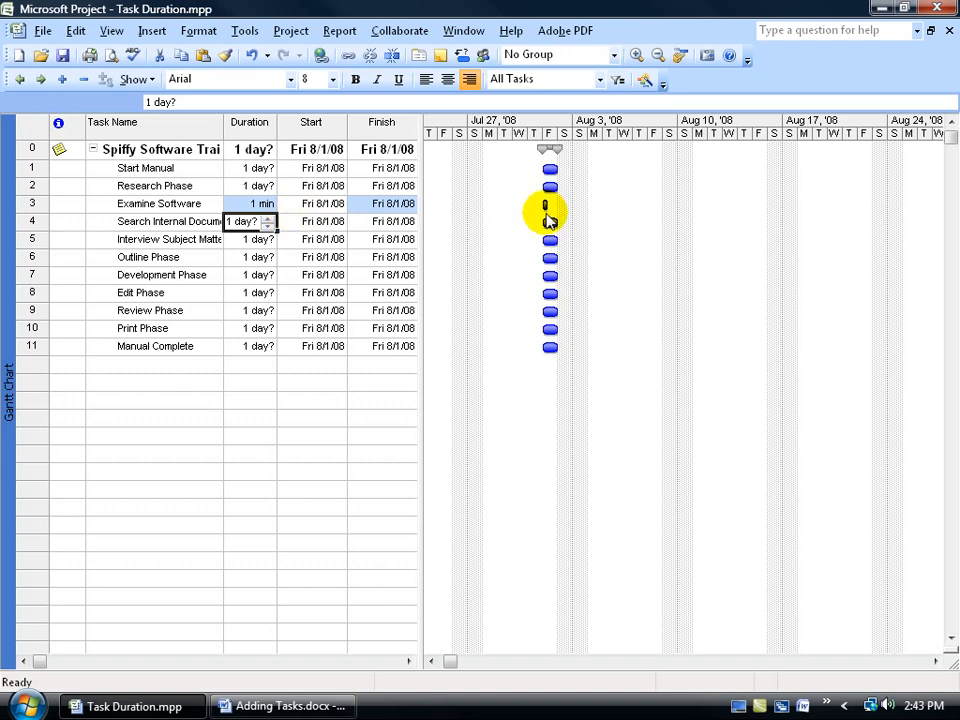
Change the Examine Software task's duration to 2 months.
{"action": "left_click", "coordinate": [270, 205]}
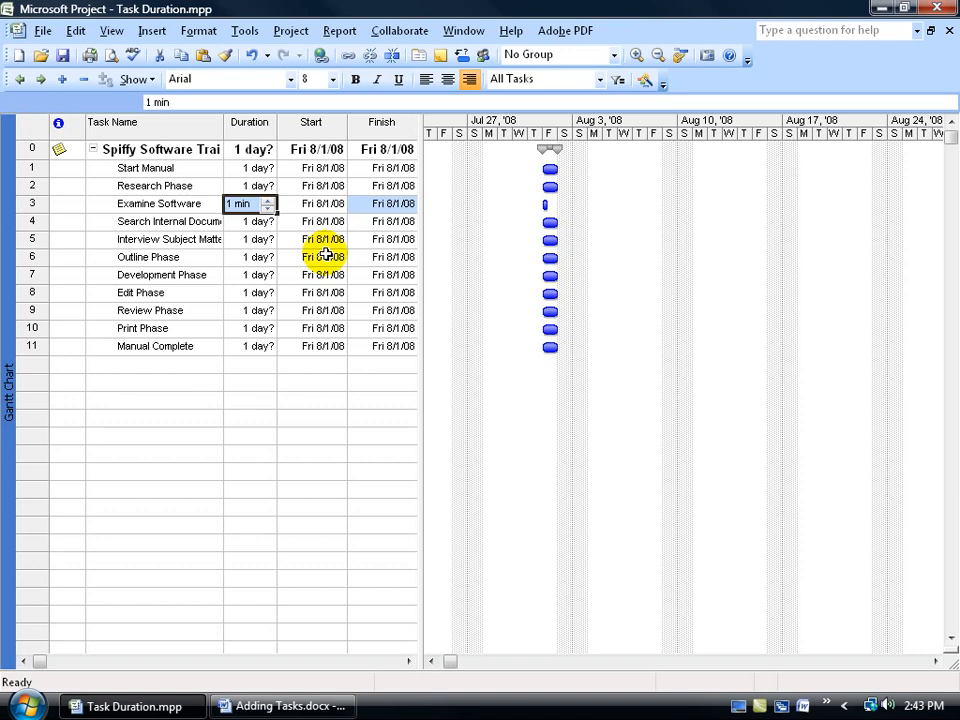
{"action": "type", "text": "2mo"}
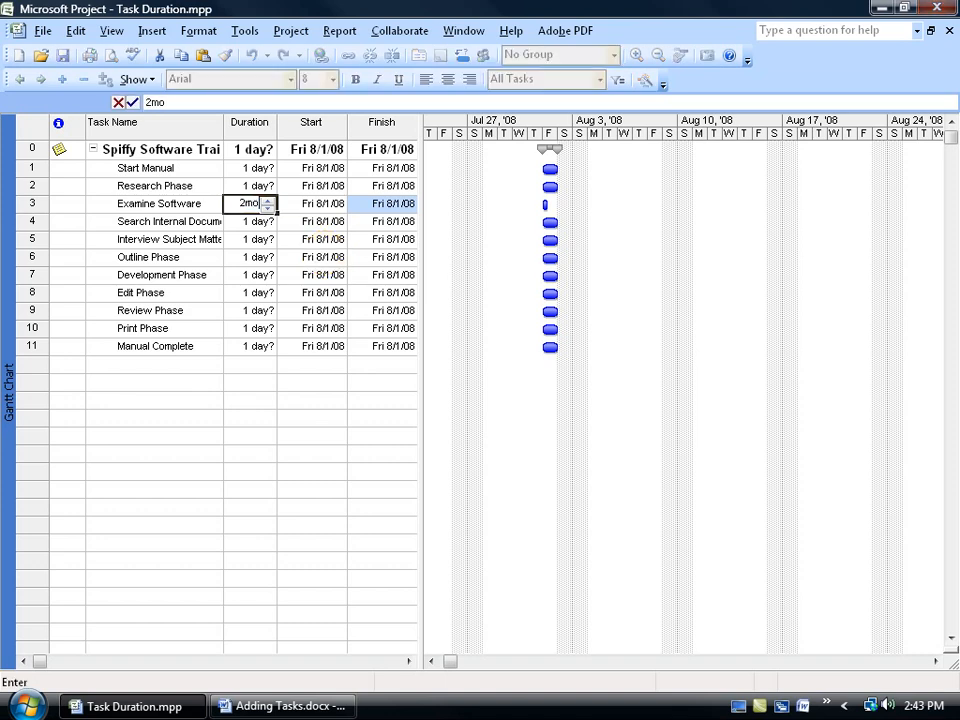
{"action": "key", "text": "Return"}
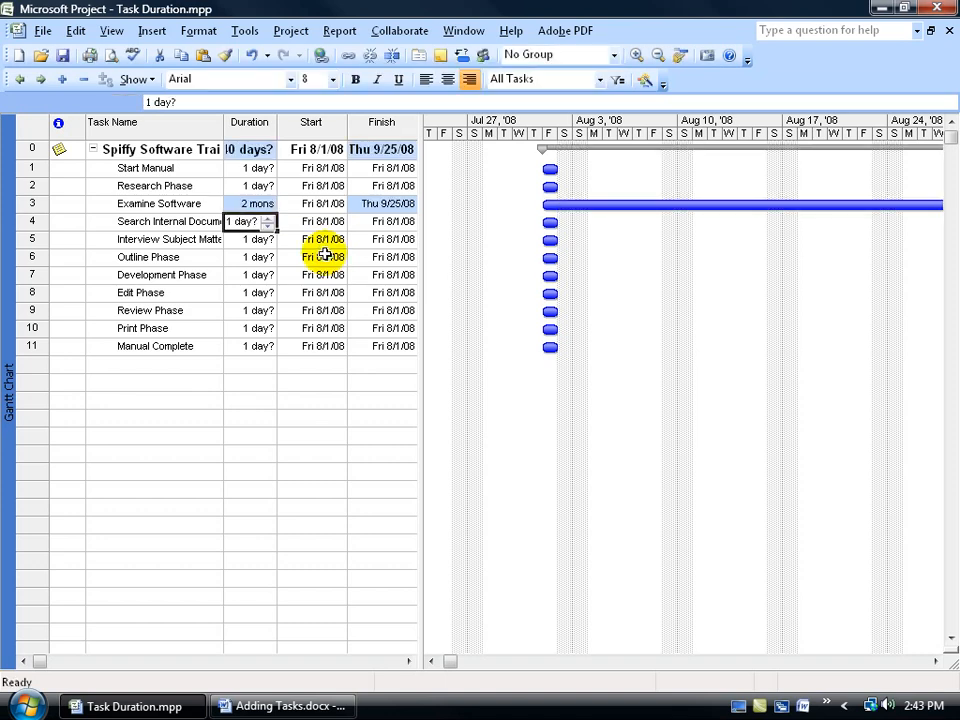
Change the Examine Software task's duration to 1 week.
{"action": "left_click", "coordinate": [243, 203]}
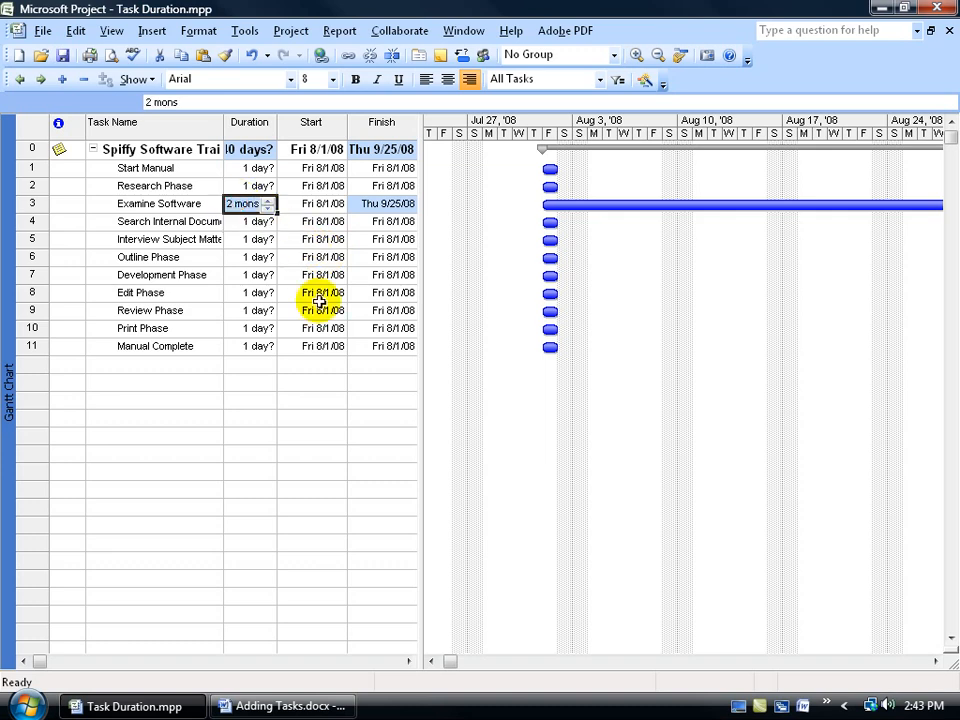
{"action": "type", "text": "1w"}
{"action": "key", "text": "Return"}
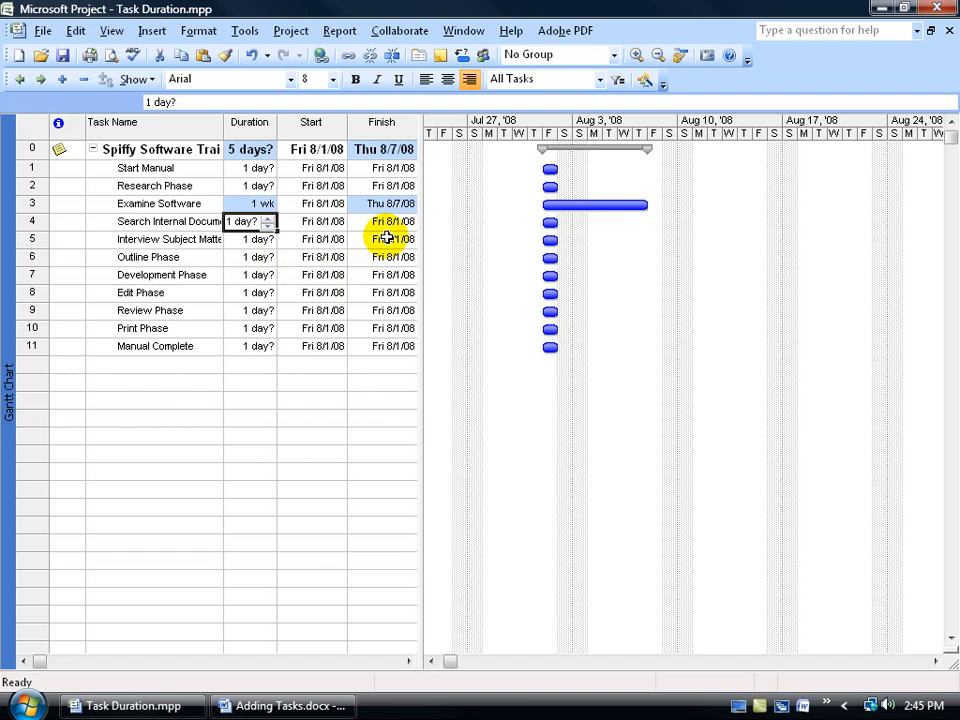
Make Start Manual and Manual Complete milestones by setting both durations to 0 days.
{"action": "left_click", "coordinate": [244, 170]}
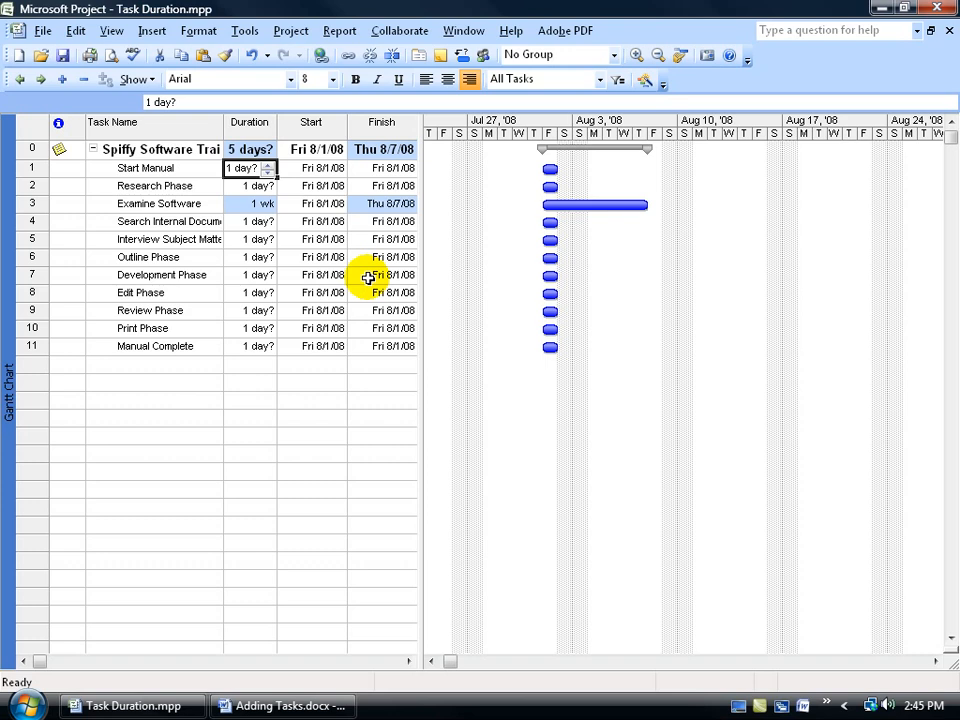
{"action": "type", "text": "0"}
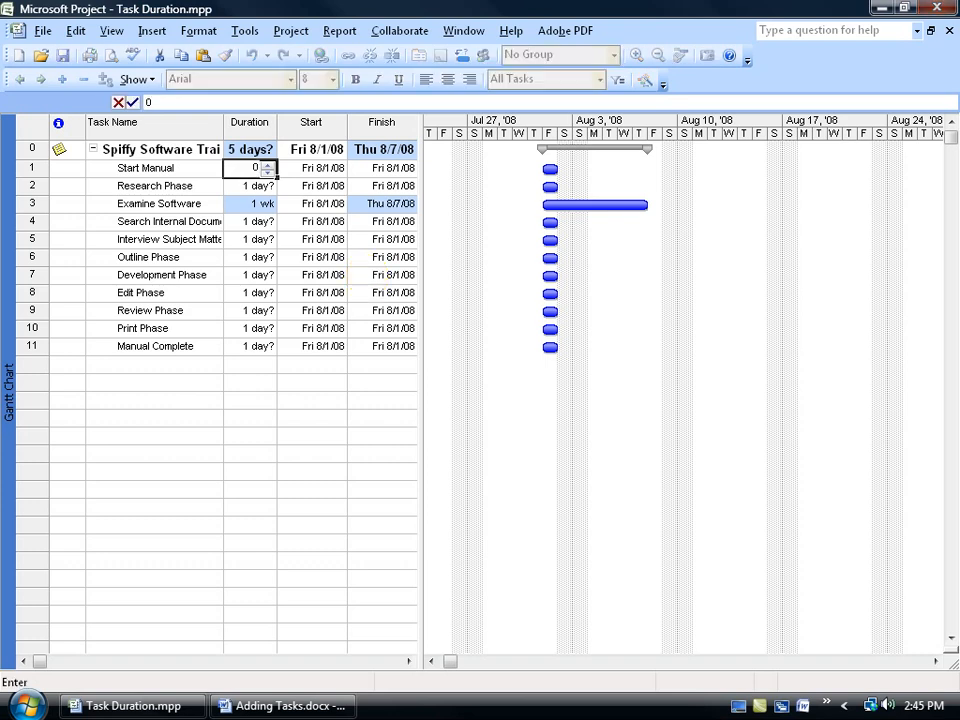
{"action": "key", "text": "Return"}
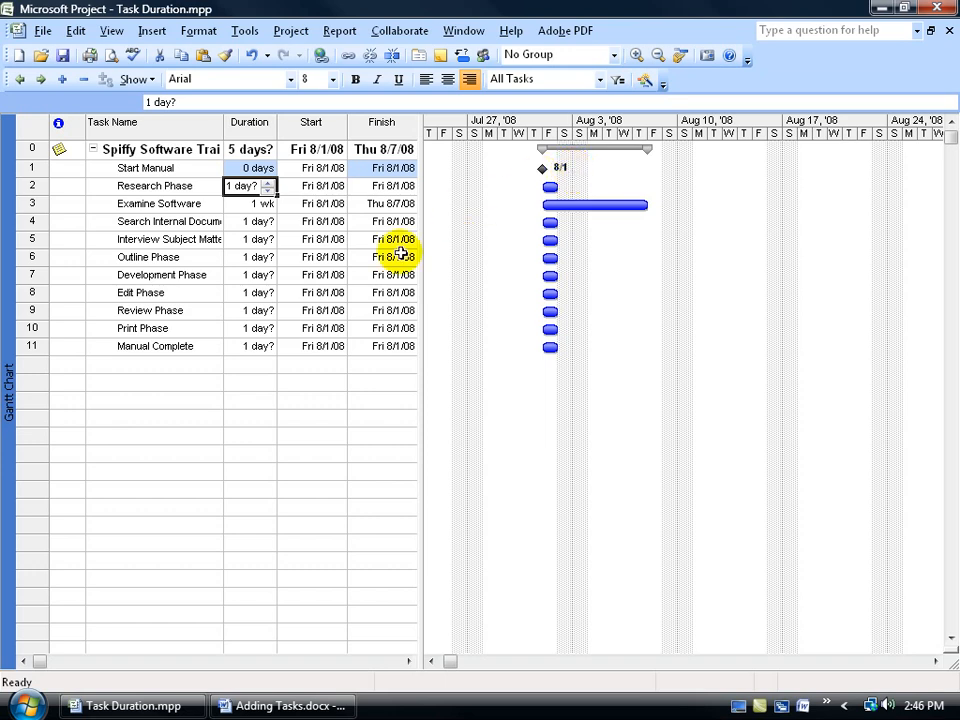
{"action": "left_click", "coordinate": [257, 347]}
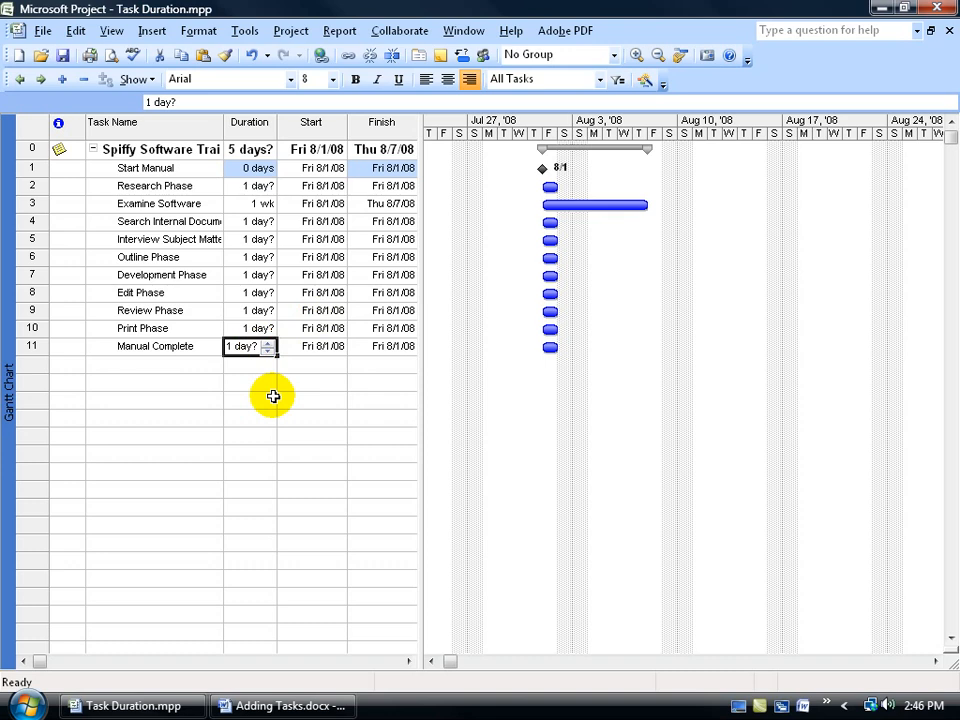
{"action": "type", "text": "0"}
{"action": "key", "text": "Return"}
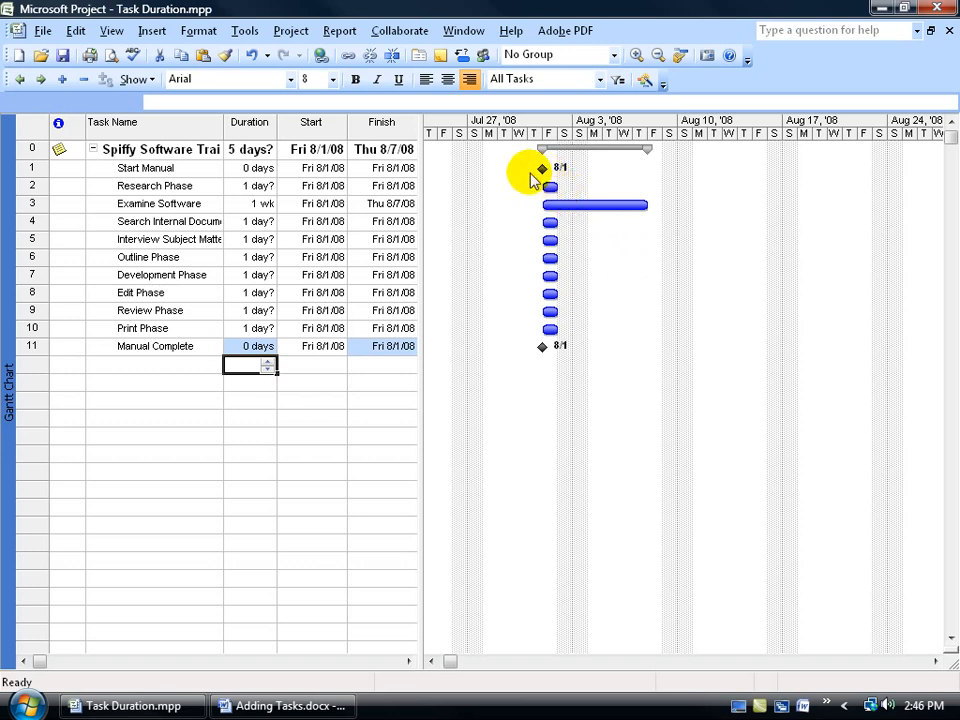
Set the durations of Research Phase to 5 days, Examine Software to 4 weeks and the internal document search in row 4 to 2 days.
{"action": "left_click", "coordinate": [260, 187]}
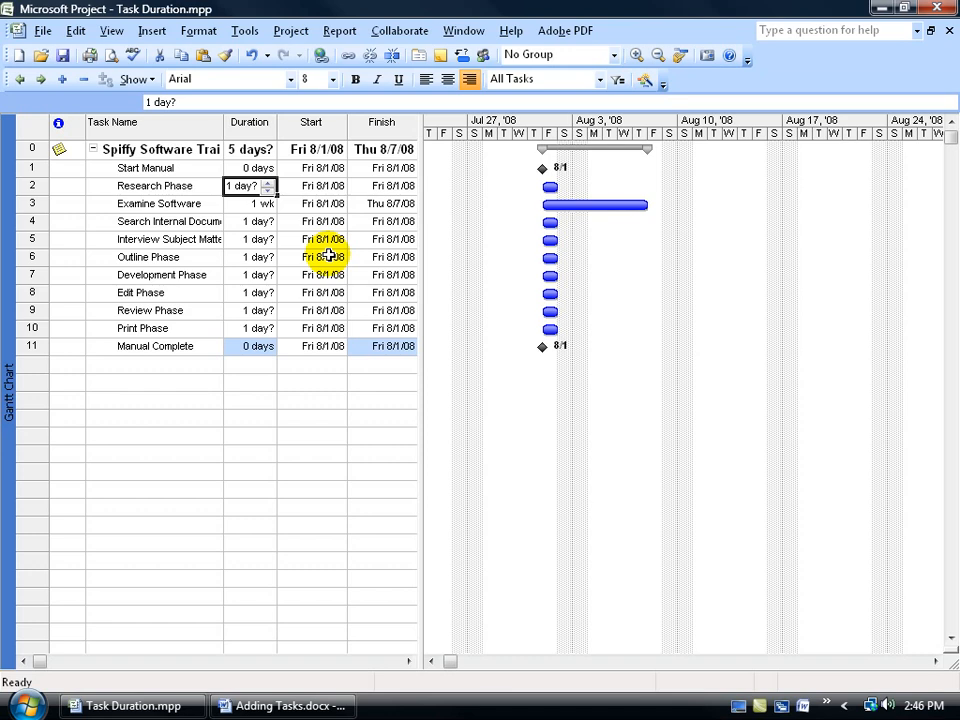
{"action": "type", "text": "5"}
{"action": "key", "text": "Return"}
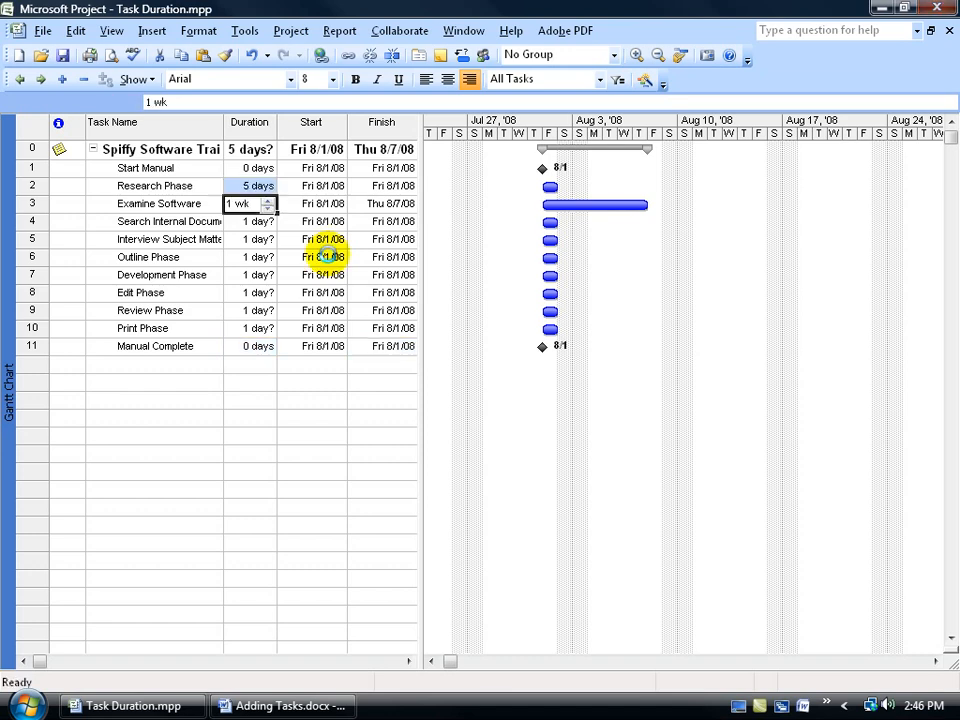
{"action": "type", "text": "4"}
{"action": "key", "text": "Return"}
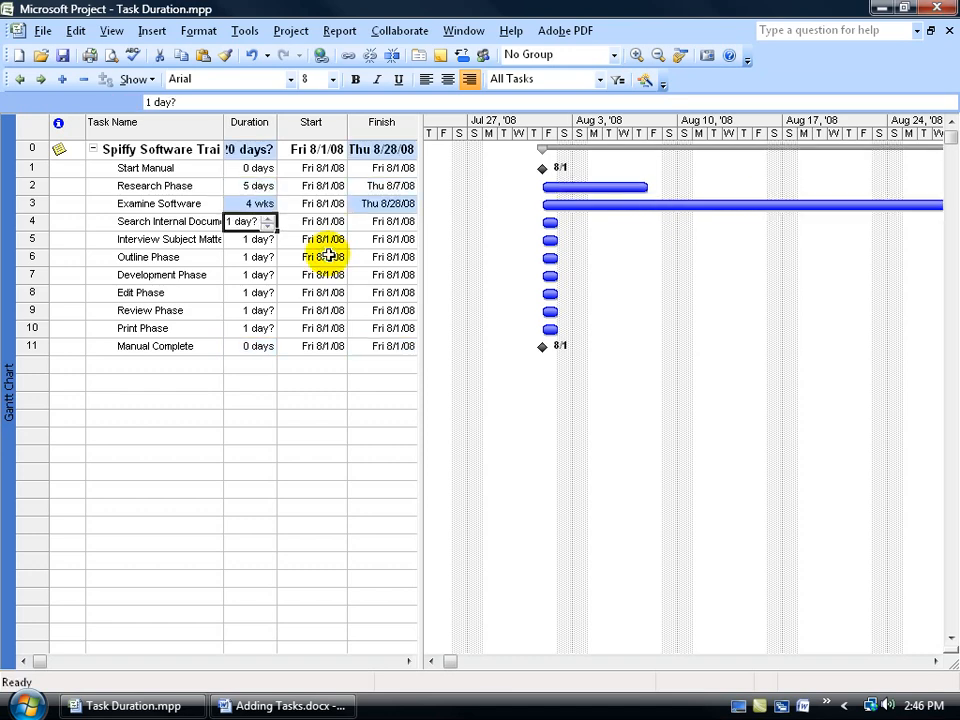
{"action": "type", "text": "2"}
{"action": "key", "text": "Return"}
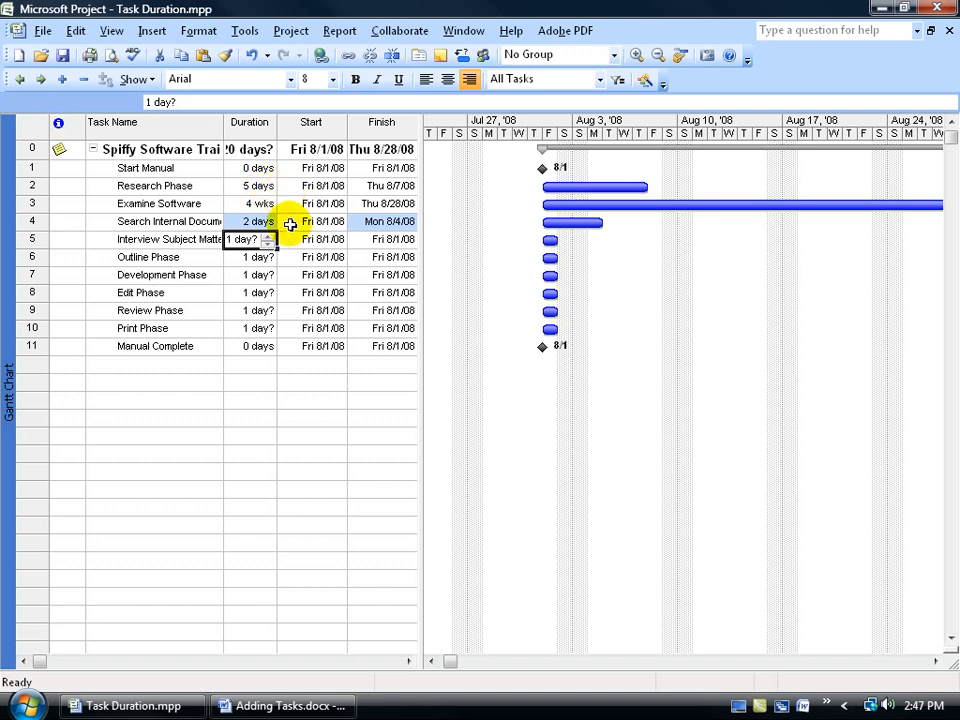
Correct the Examine Software task's duration to 4 days.
{"action": "left_click", "coordinate": [268, 204]}
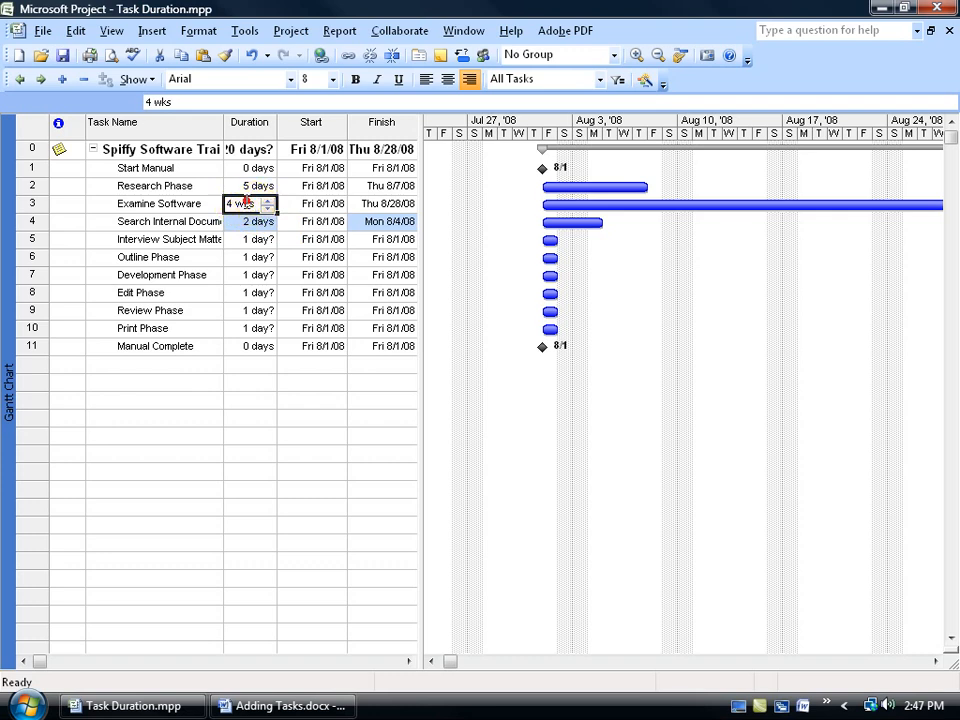
{"action": "type", "text": "4d"}
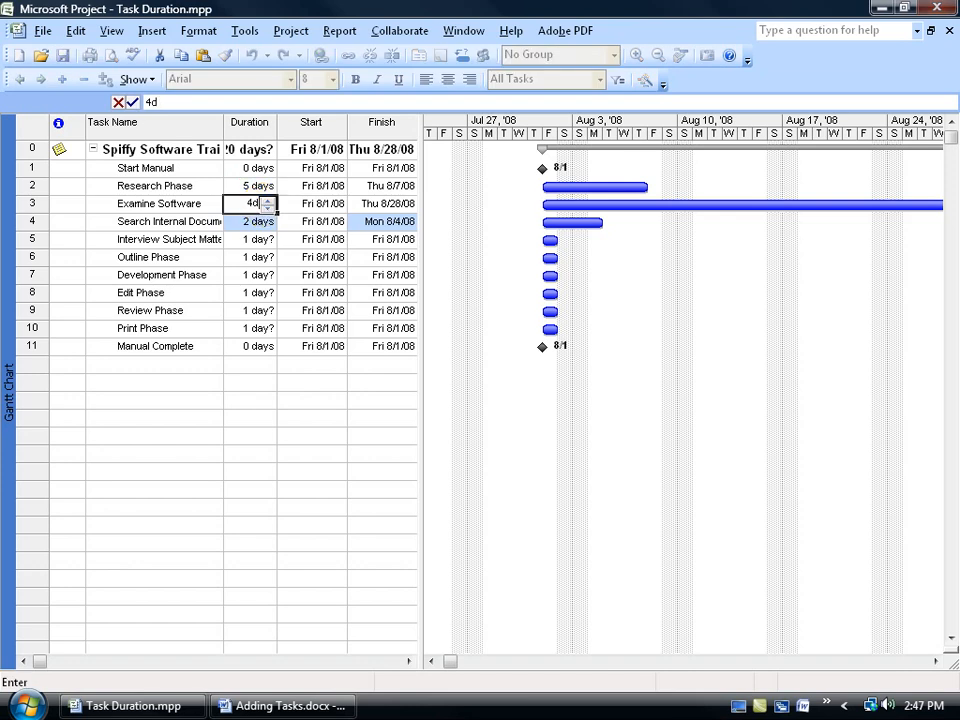
{"action": "key", "text": "Return"}
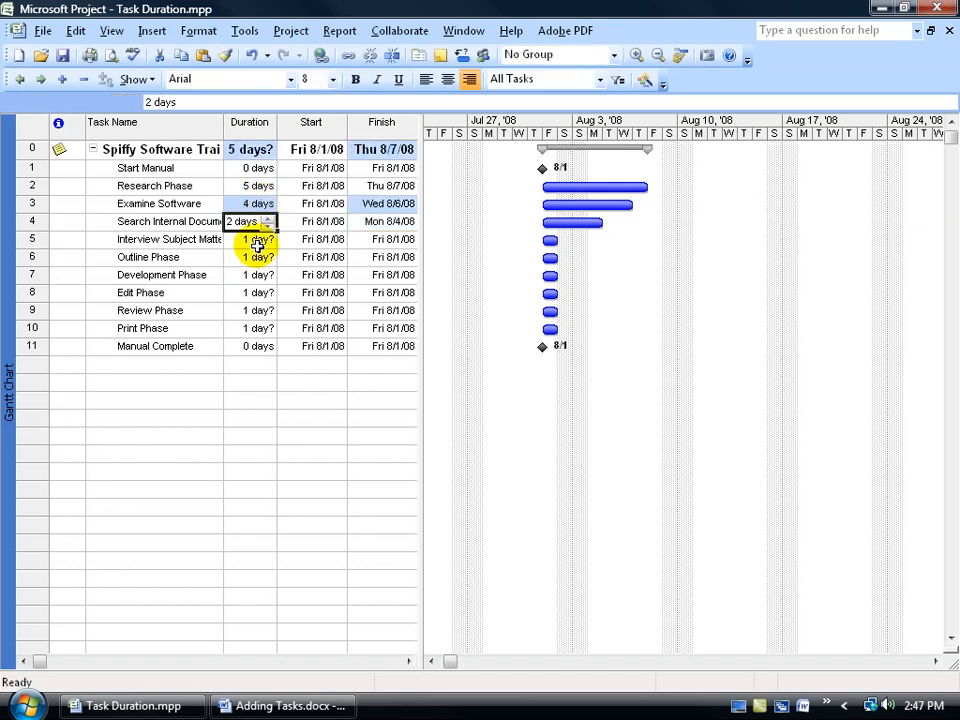
Set the durations of the subject matter interview task to 2 days, Outline Phase to 4 days and Development Phase to 30 days.
{"action": "left_click", "coordinate": [257, 244]}
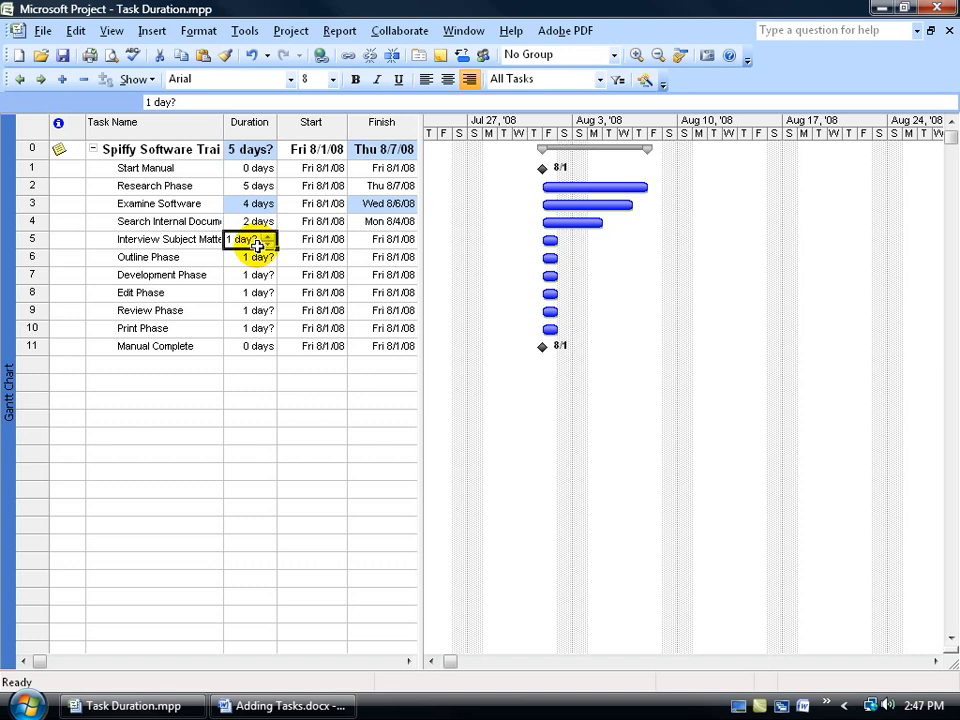
{"action": "type", "text": "2"}
{"action": "key", "text": "Return"}
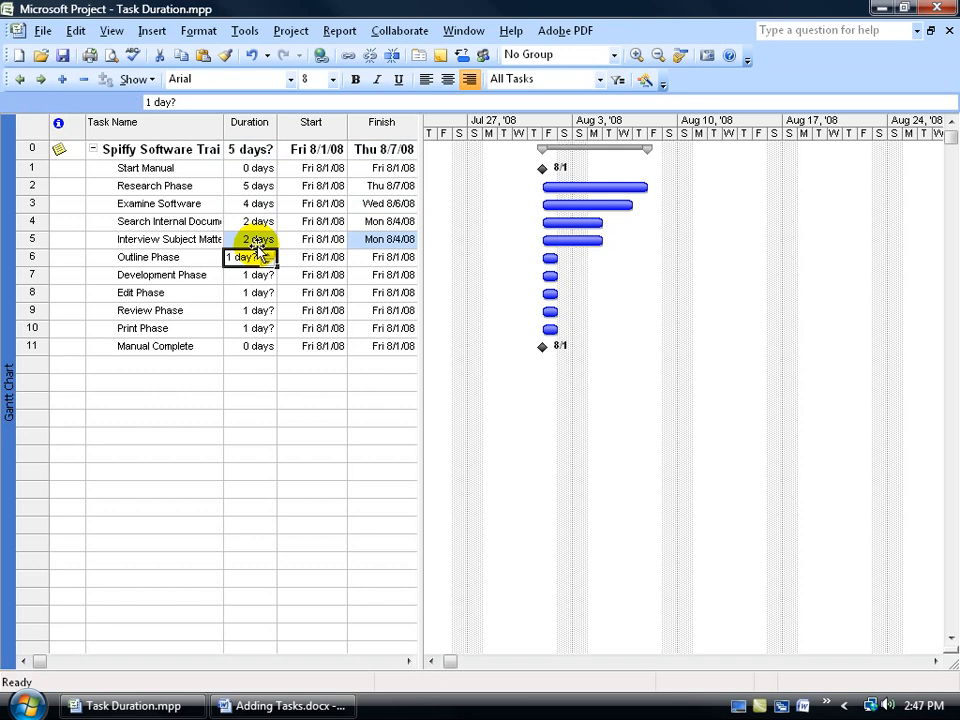
{"action": "type", "text": "4"}
{"action": "key", "text": "Return"}
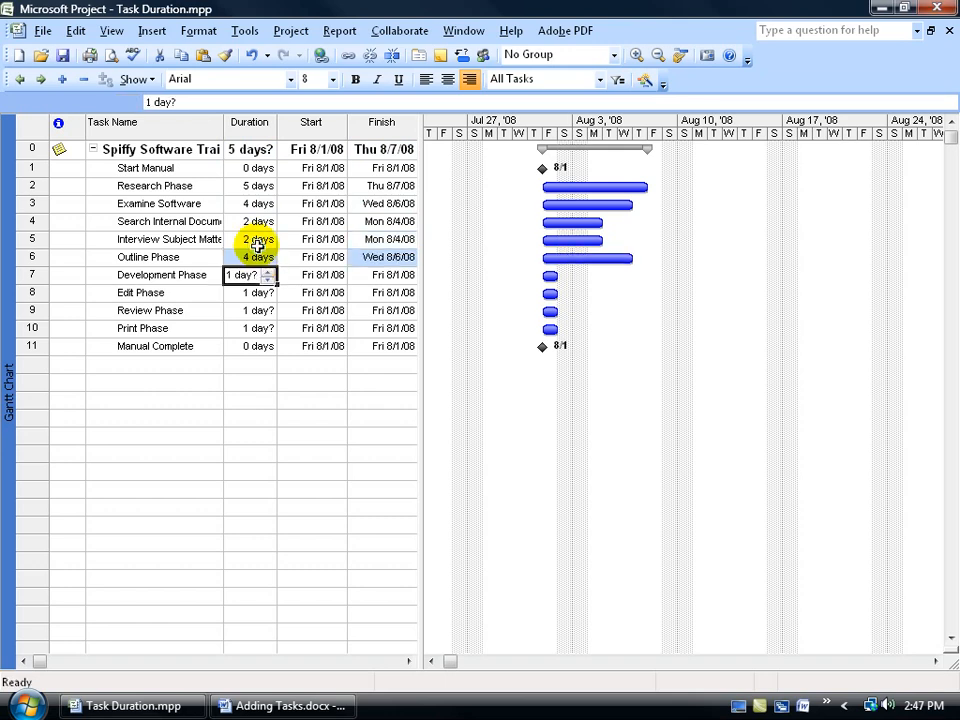
{"action": "type", "text": "30"}
{"action": "key", "text": "Return"}
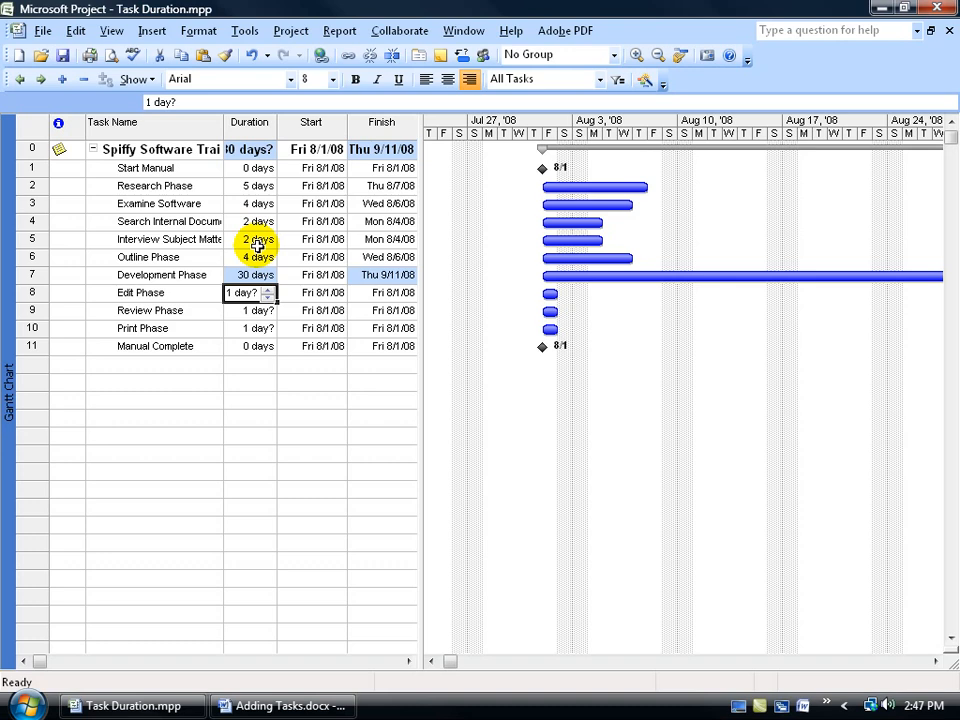
Set the durations of Edit Phase to 5 days, Review Phase to 4 days and Print Phase to 2 days.
{"action": "type", "text": "5"}
{"action": "key", "text": "Return"}
{"action": "type", "text": "4"}
{"action": "key", "text": "Return"}
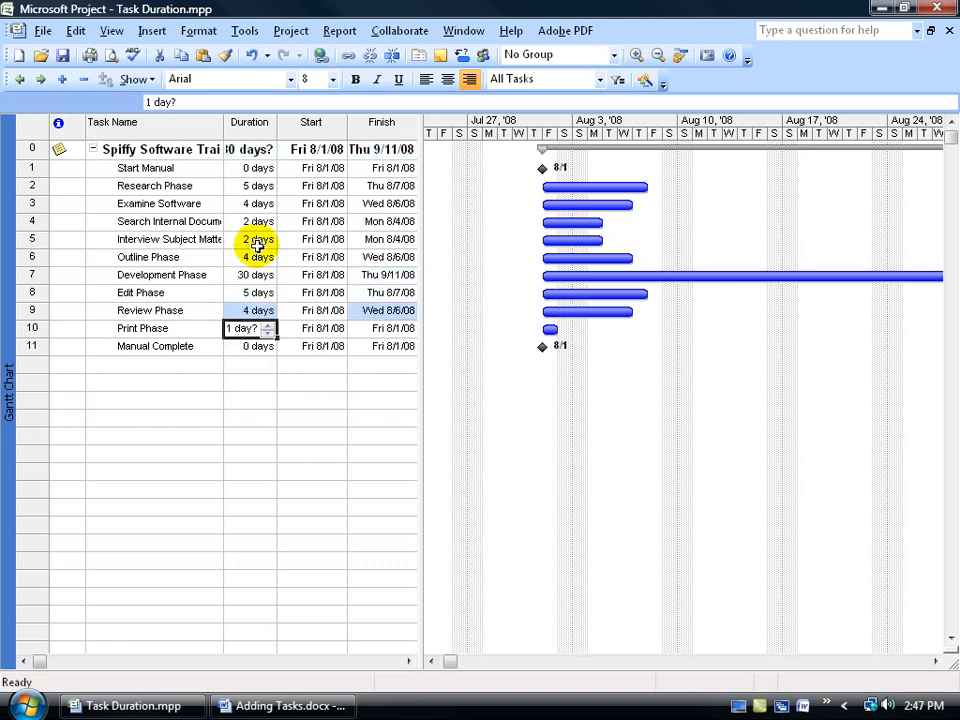
{"action": "type", "text": "2"}
{"action": "key", "text": "Return"}
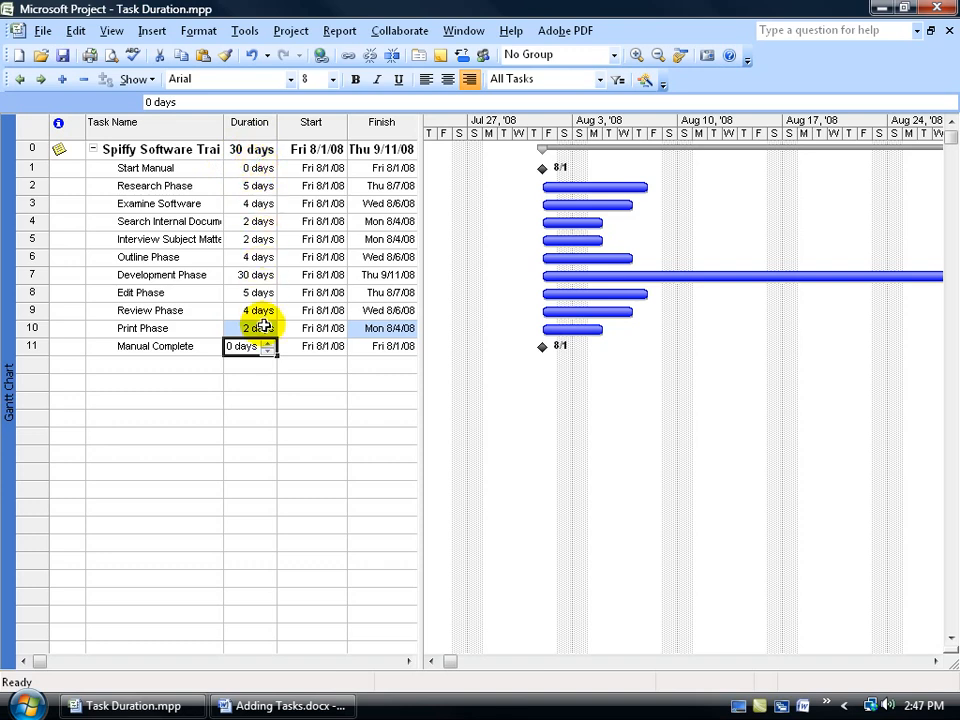
Examine the durations of Research Phase, the three tasks beneath it and Outline Phase against the project summary duration.
{"action": "left_click", "coordinate": [193, 186]}
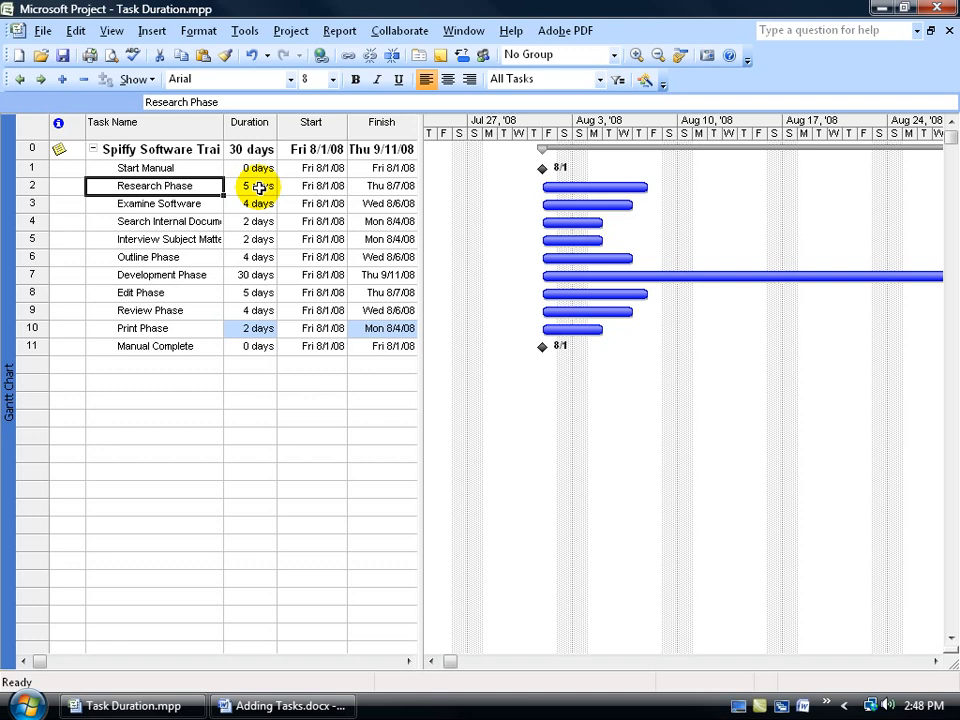
{"action": "left_click_drag", "start_coordinate": [187, 205], "coordinate": [190, 239]}
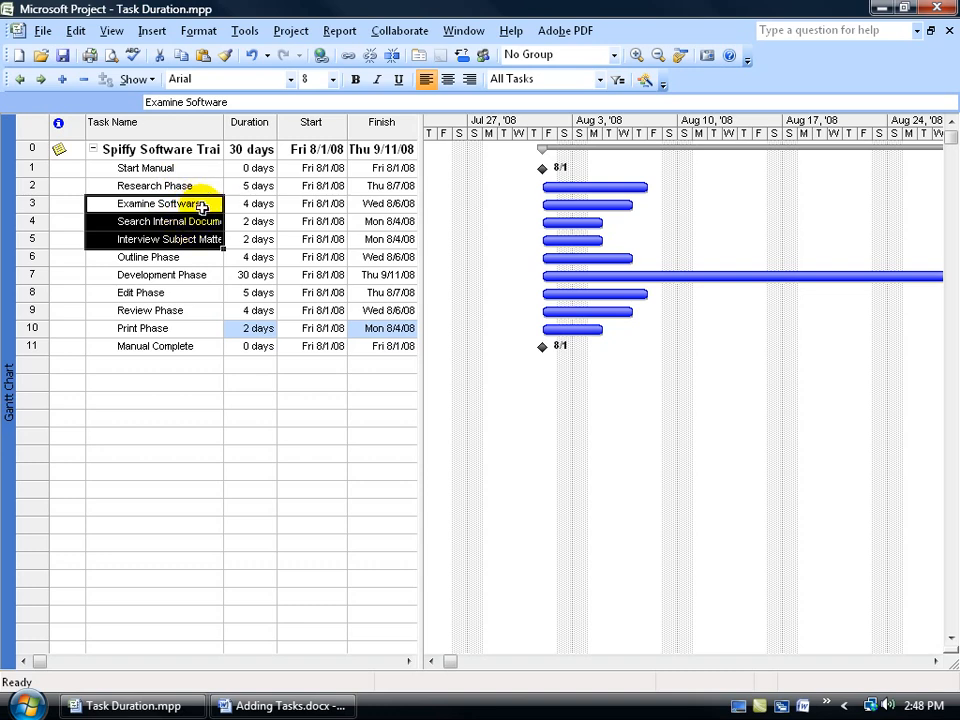
{"action": "left_click", "coordinate": [187, 186]}
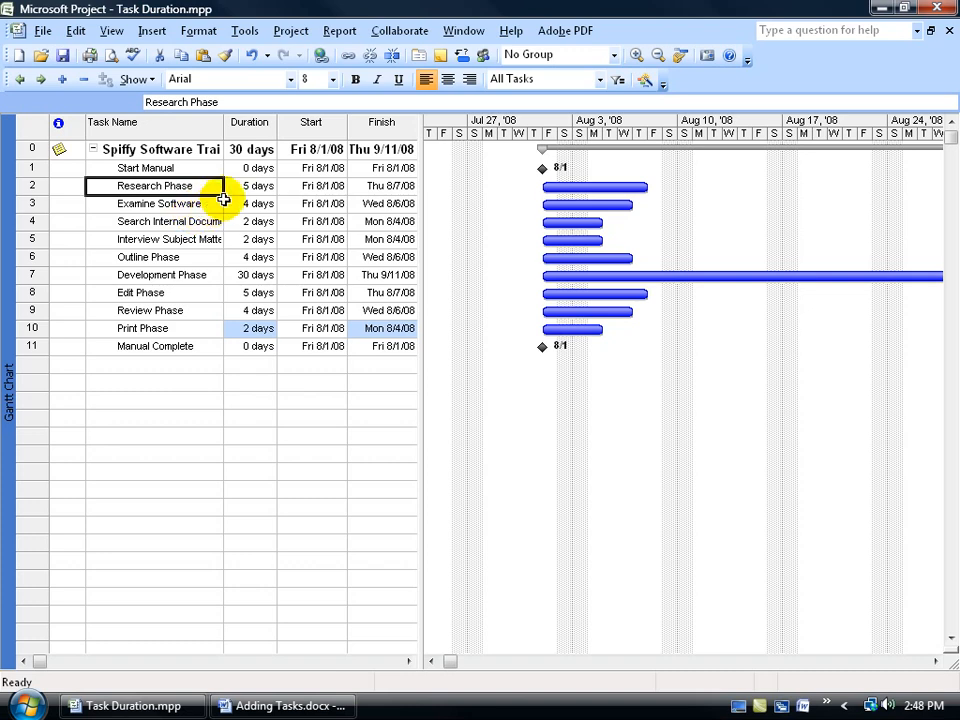
{"action": "left_click", "coordinate": [251, 257]}
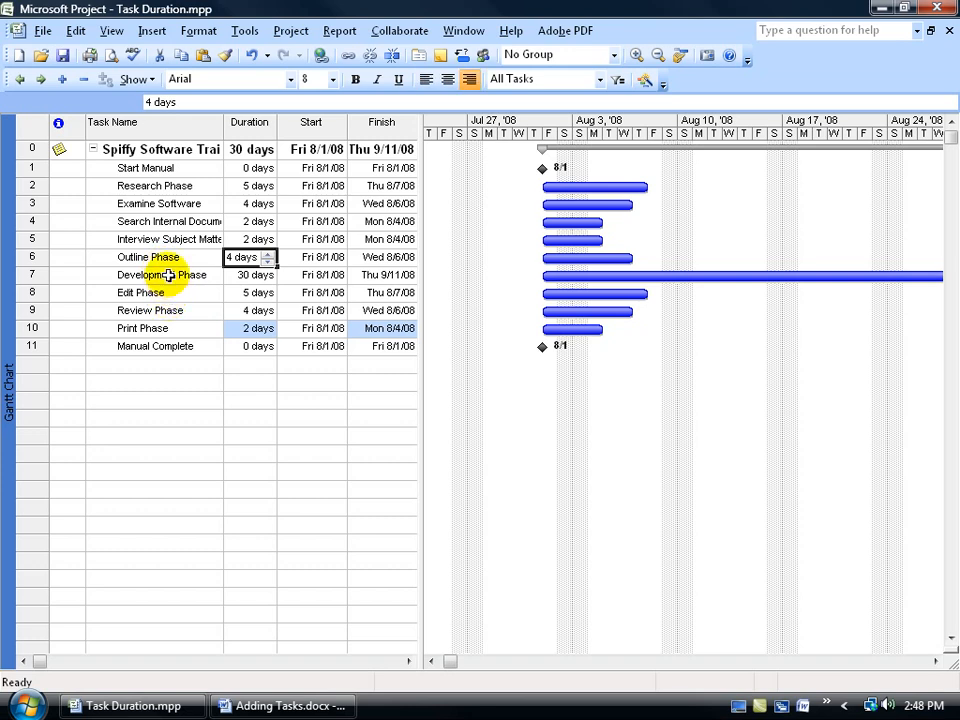
{"action": "left_click", "coordinate": [165, 257]}
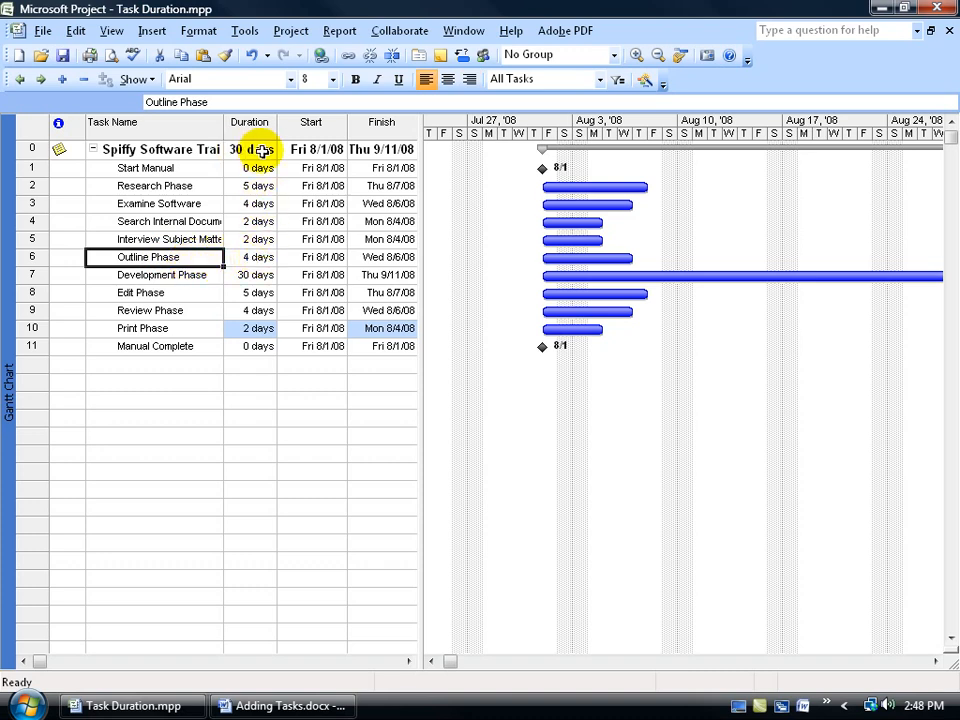
{"action": "left_click", "coordinate": [210, 186]}
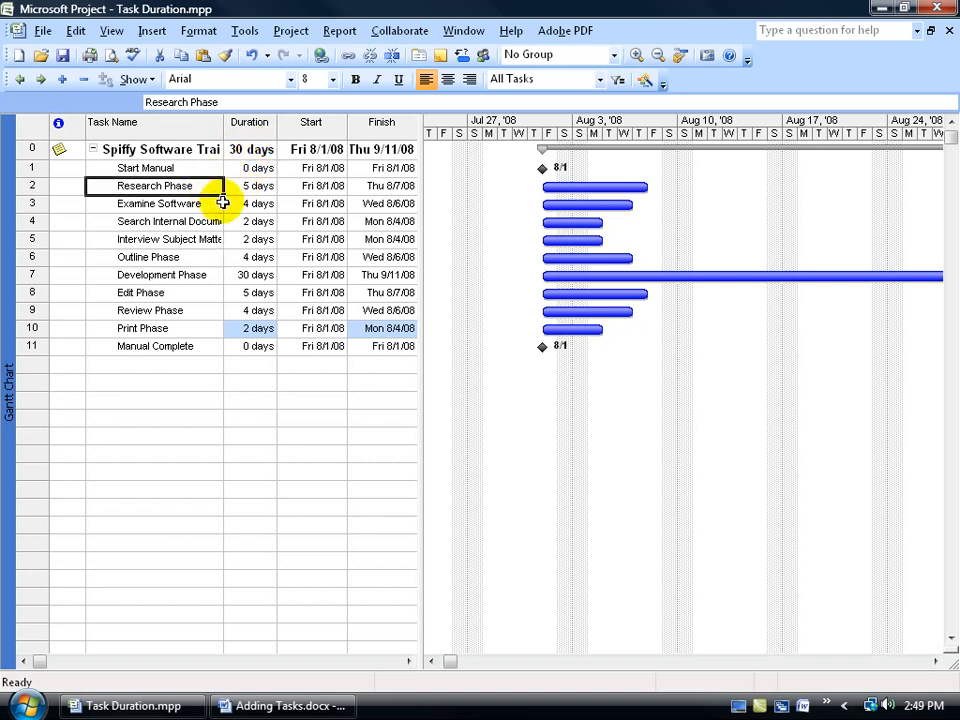
{"action": "left_click_drag", "start_coordinate": [238, 204], "coordinate": [240, 233]}
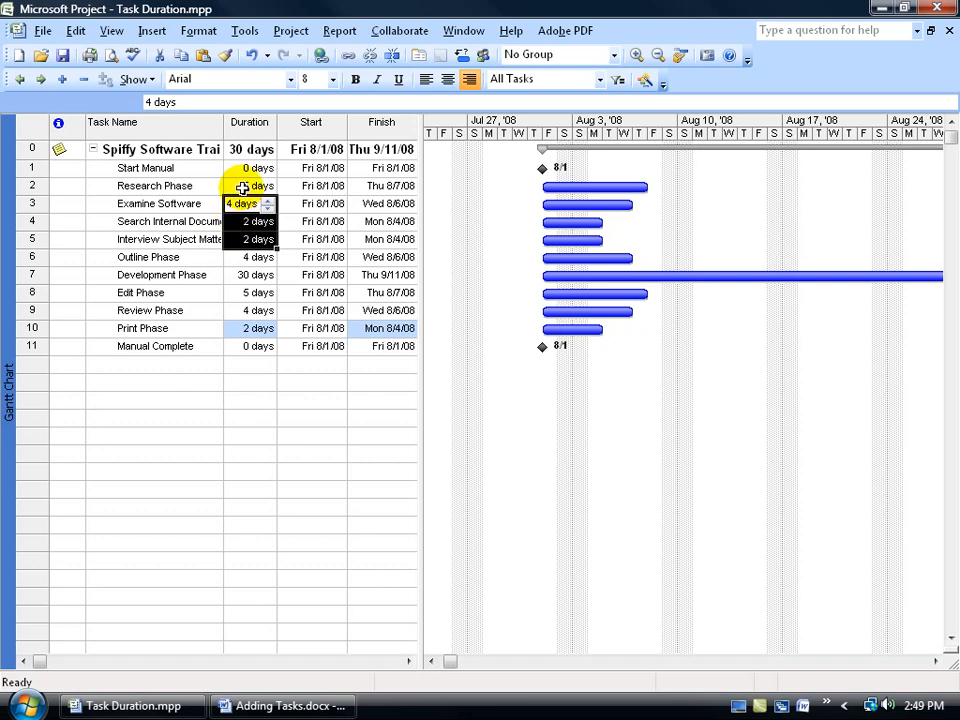
{"action": "left_click", "coordinate": [242, 187]}
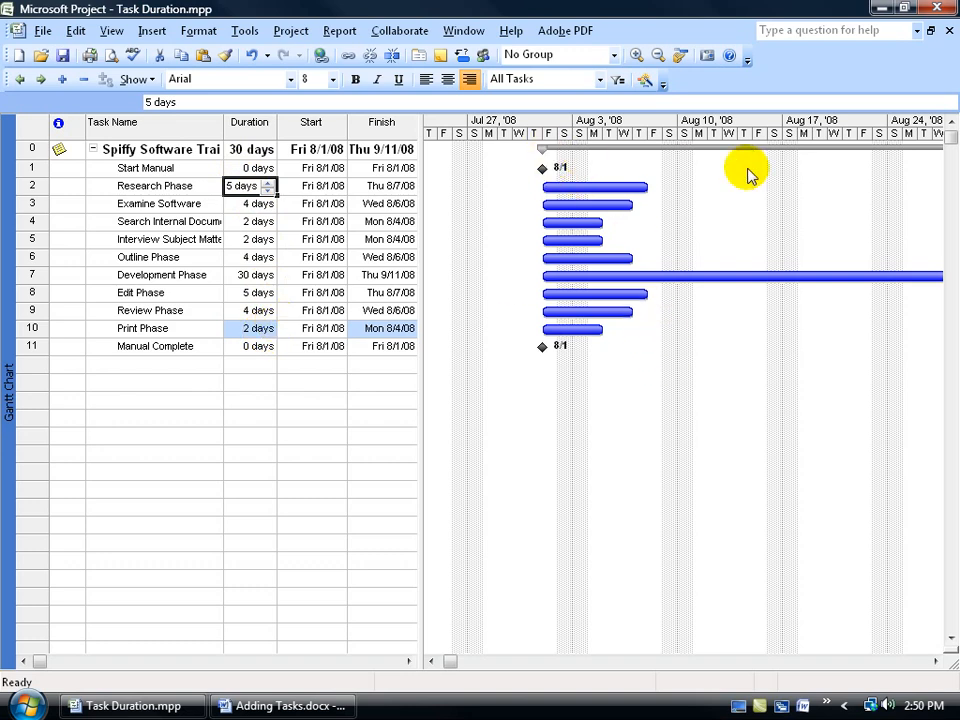
Zoom the Gantt chart's timescale to show the entire project.
{"action": "left_click_drag", "start_coordinate": [936, 663], "coordinate": [936, 663]}
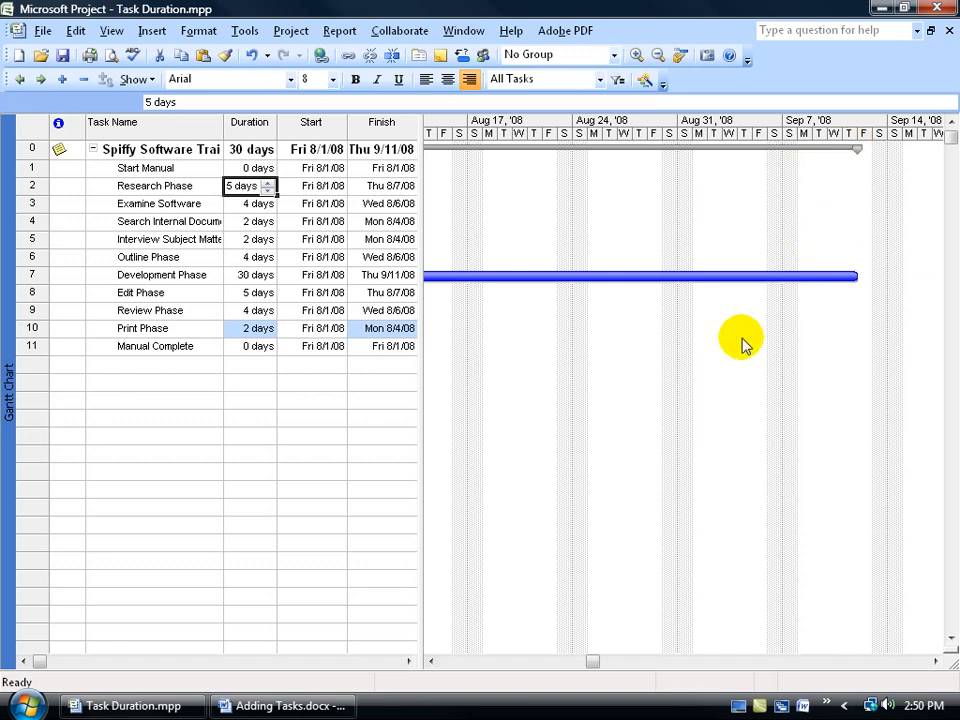
{"action": "left_click", "coordinate": [432, 662]}
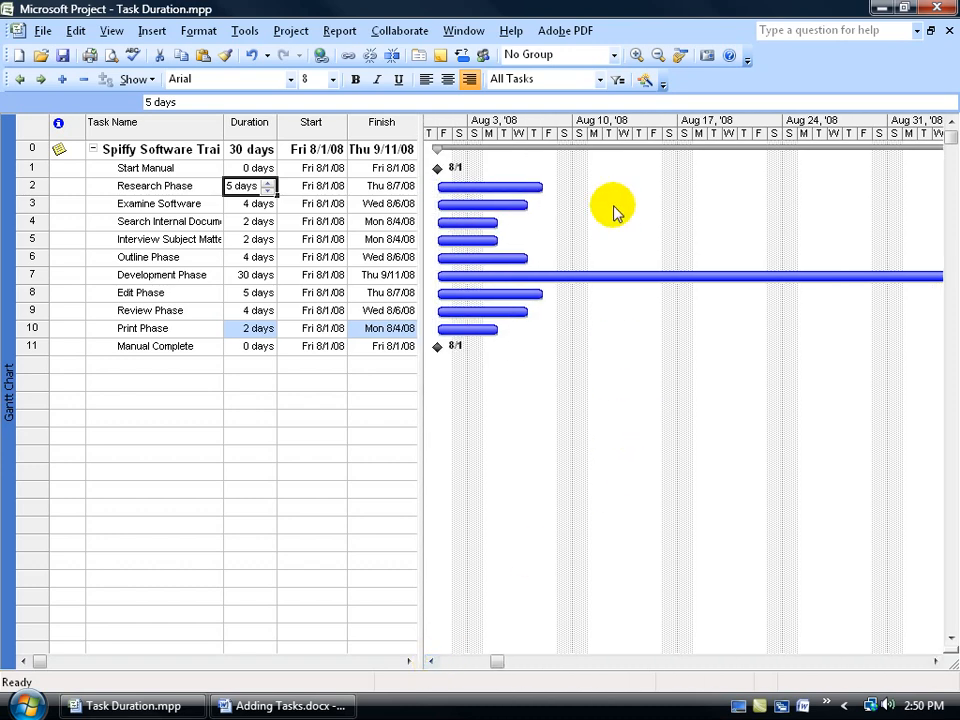
{"action": "right_click", "coordinate": [593, 121]}
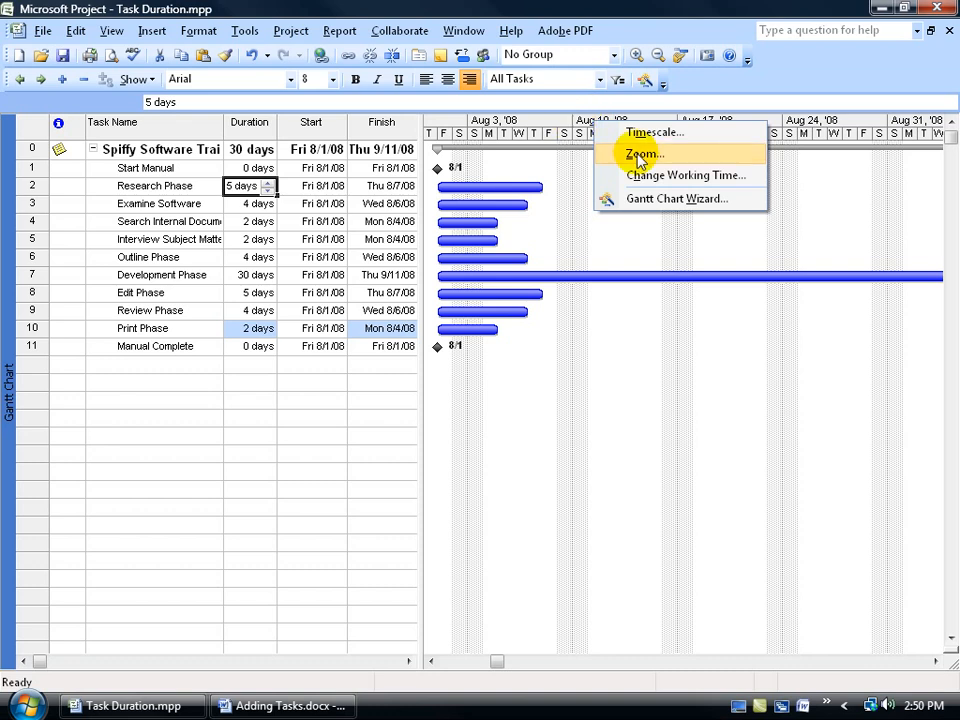
{"action": "left_click", "coordinate": [111, 31]}
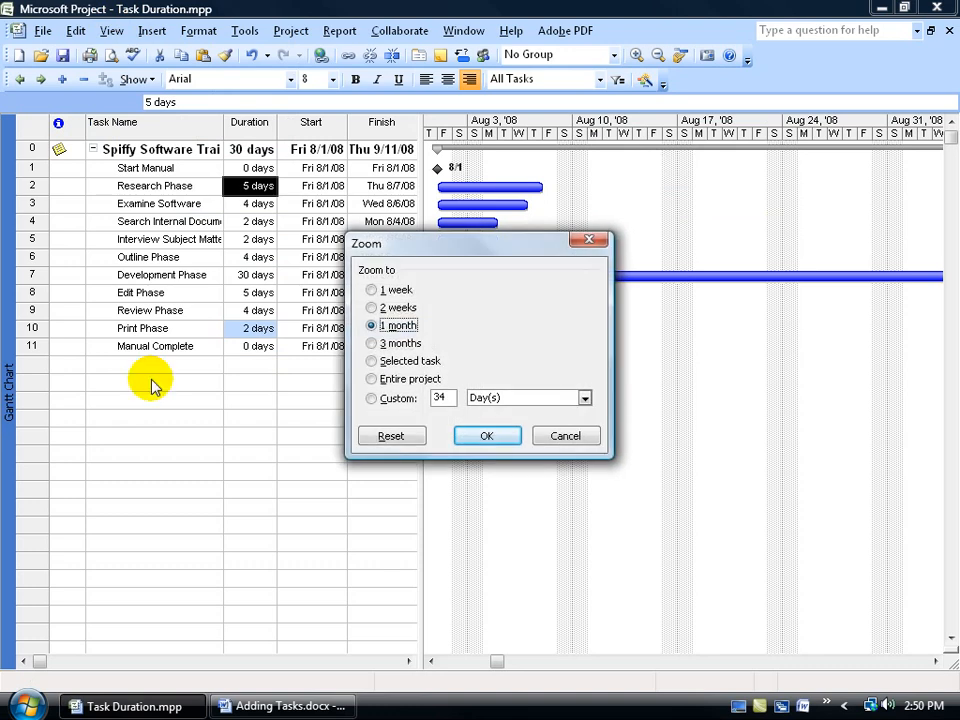
{"action": "left_click", "coordinate": [371, 379]}
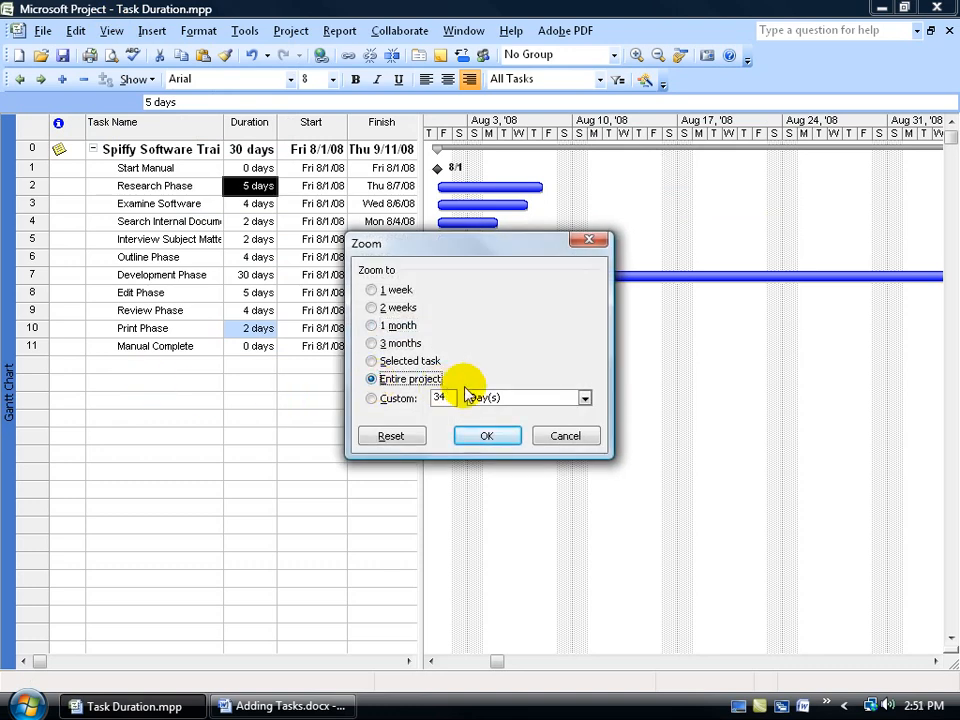
{"action": "left_click", "coordinate": [487, 436]}
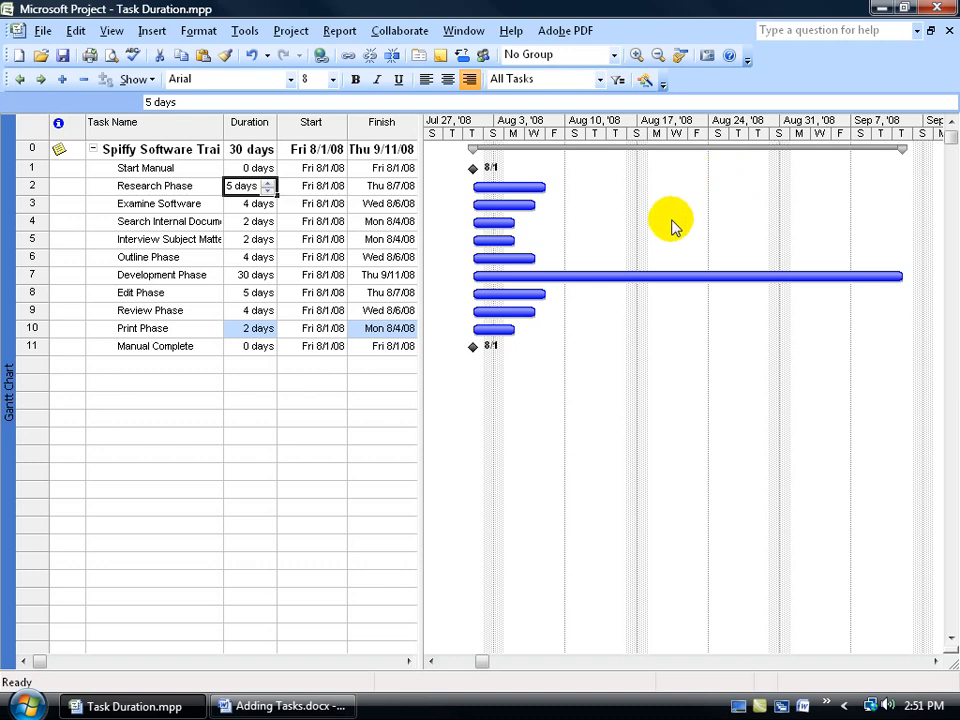
Zoom the Gantt chart's timescale to 1 month and look along the task bars.
{"action": "right_click", "coordinate": [575, 122]}
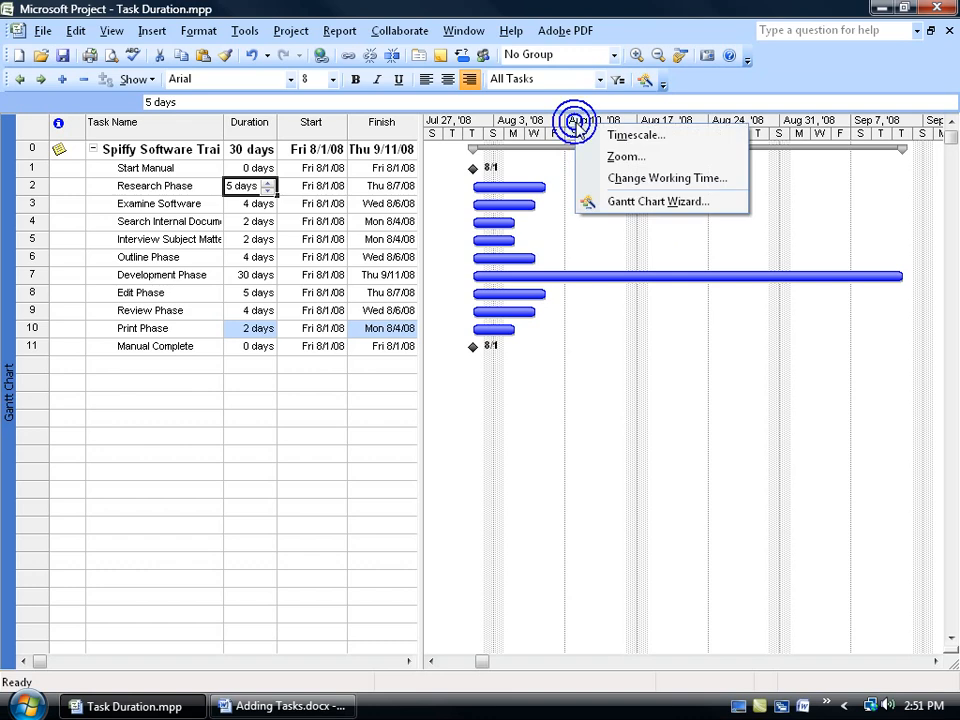
{"action": "left_click", "coordinate": [606, 157]}
{"action": "left_click", "coordinate": [386, 326]}
{"action": "left_click", "coordinate": [484, 436]}
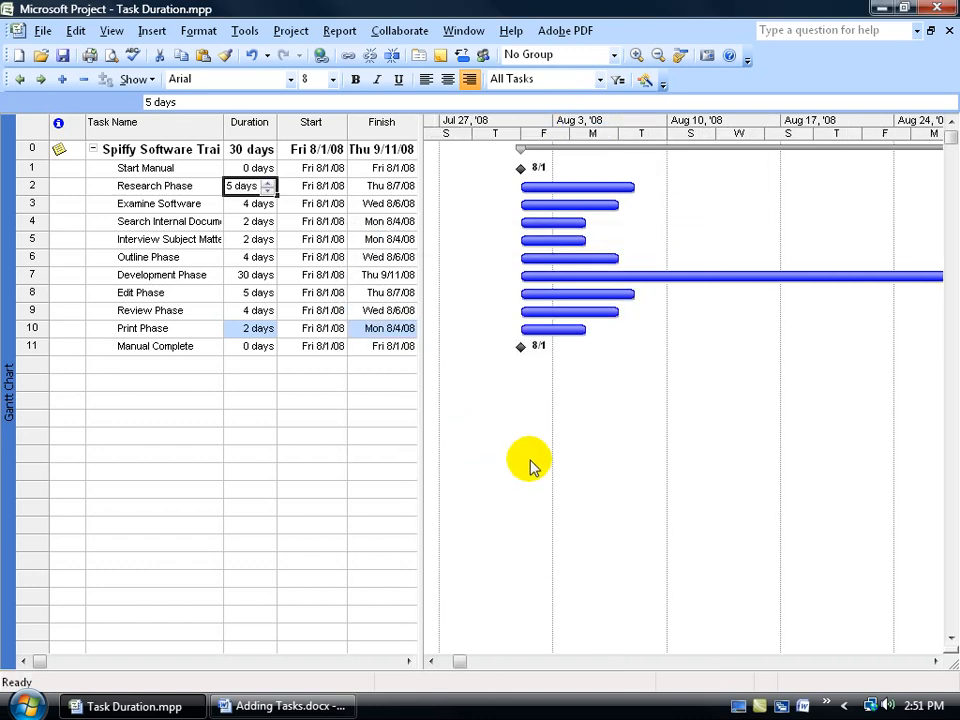
{"action": "left_click", "coordinate": [935, 662]}
{"action": "left_click", "coordinate": [433, 662]}
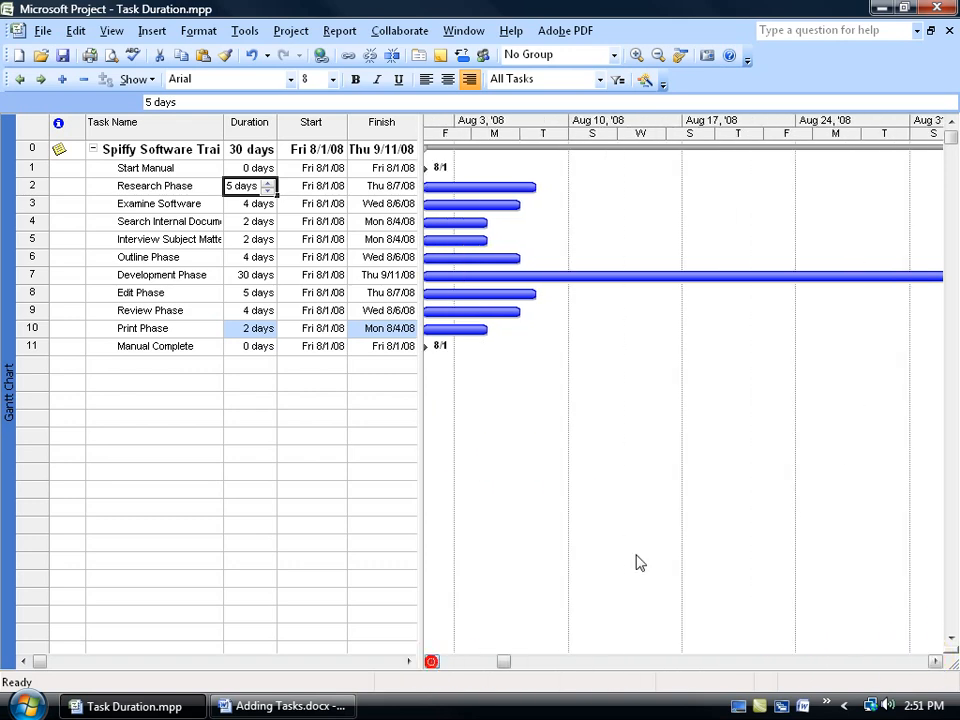
{"action": "left_click", "coordinate": [433, 662]}
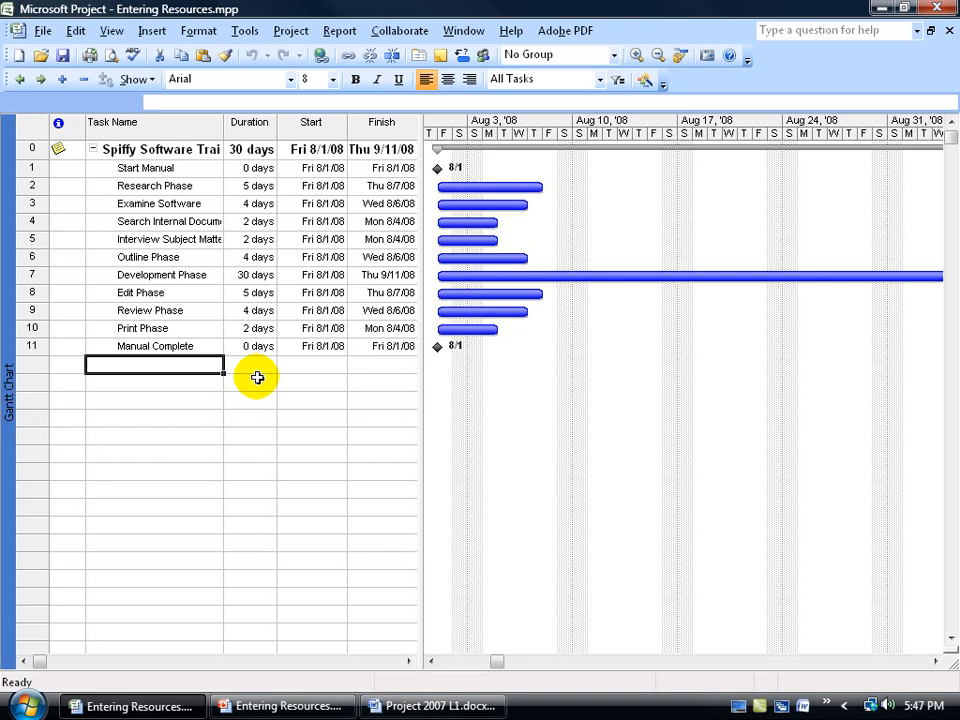
Switch to the Entering Resources presentation in PowerPoint and start its slide show.
{"action": "left_click", "coordinate": [300, 706]}
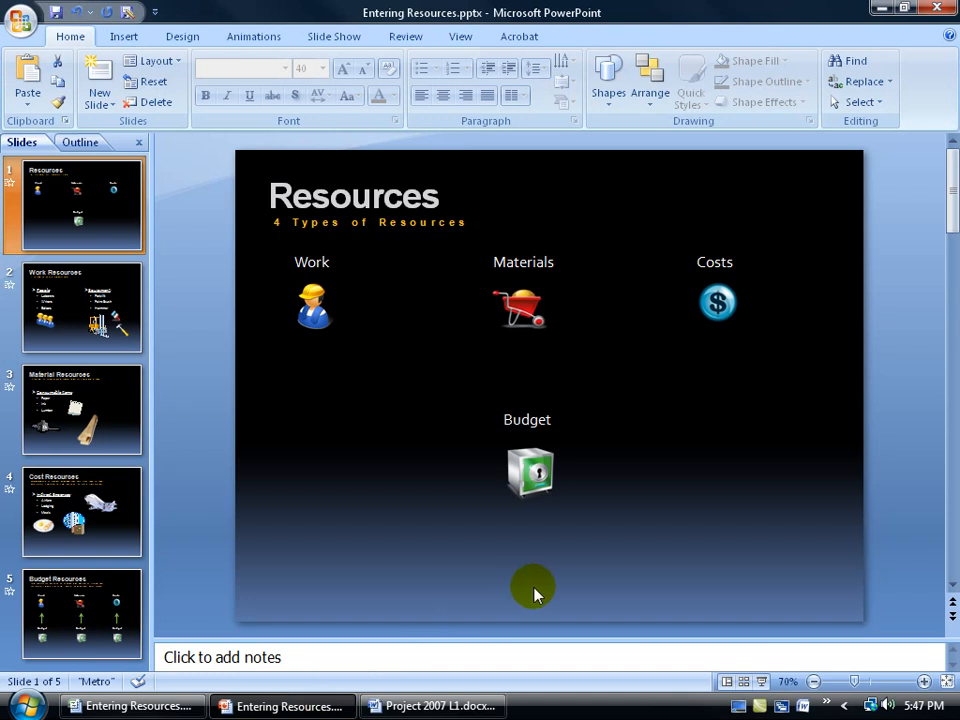
{"action": "left_click", "coordinate": [764, 680]}
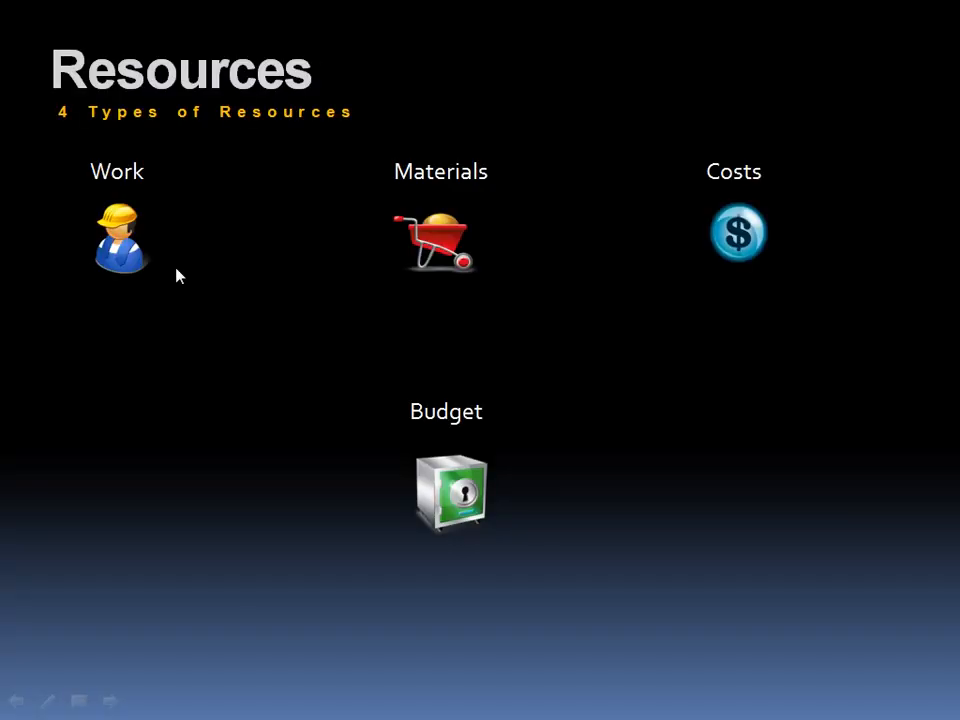
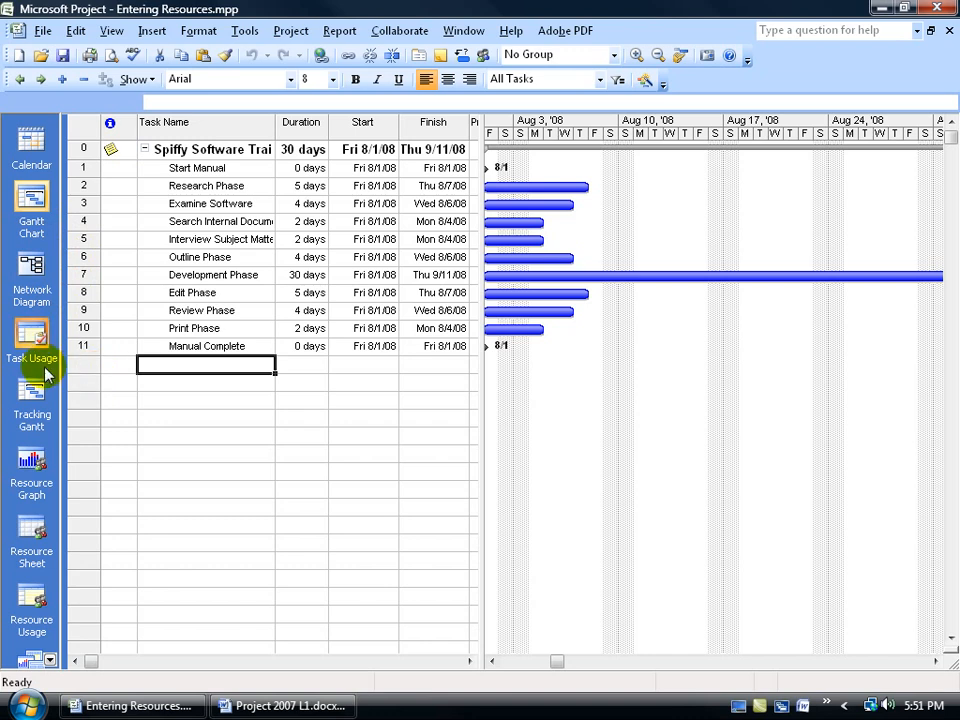
Look through the views offered in the View Bar, and hide the View Bar.
{"action": "right_click", "coordinate": [30, 284]}
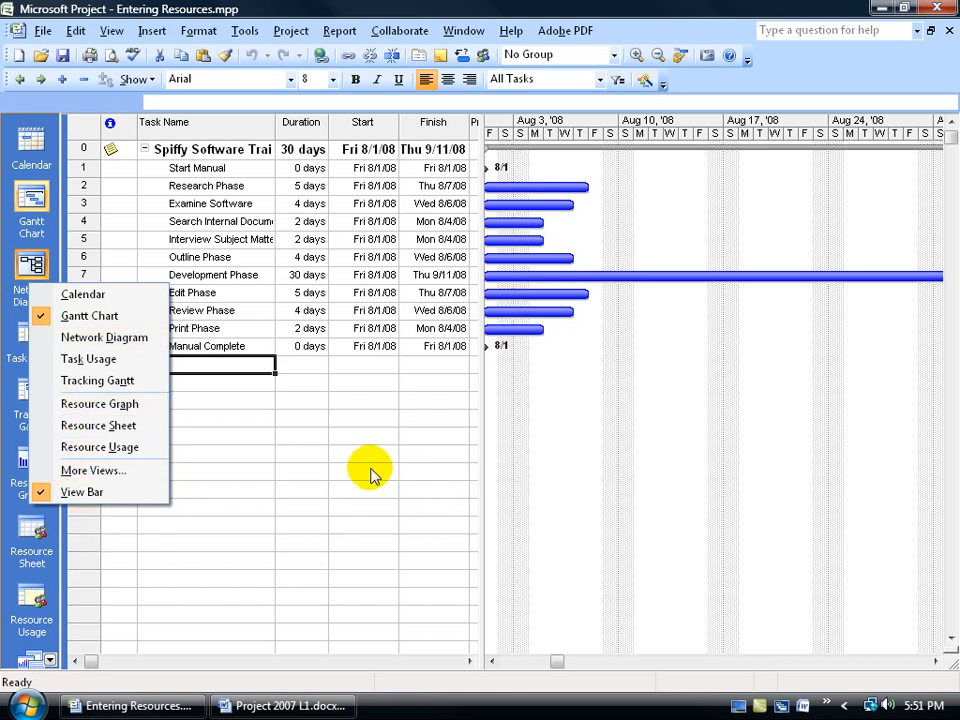
{"action": "left_click", "coordinate": [368, 470]}
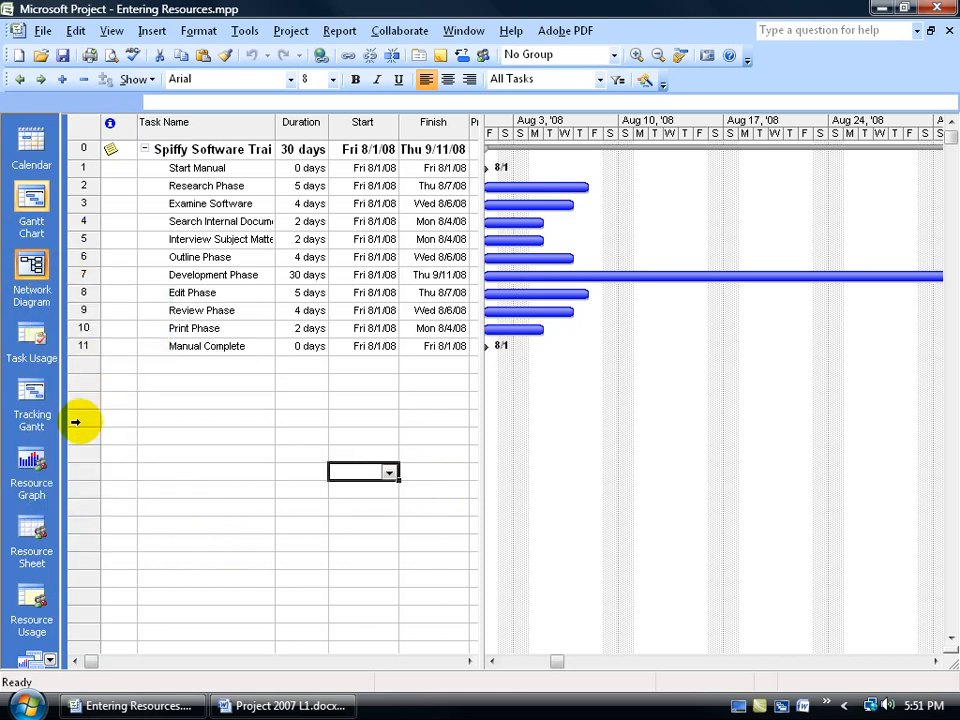
{"action": "left_click", "coordinate": [50, 660]}
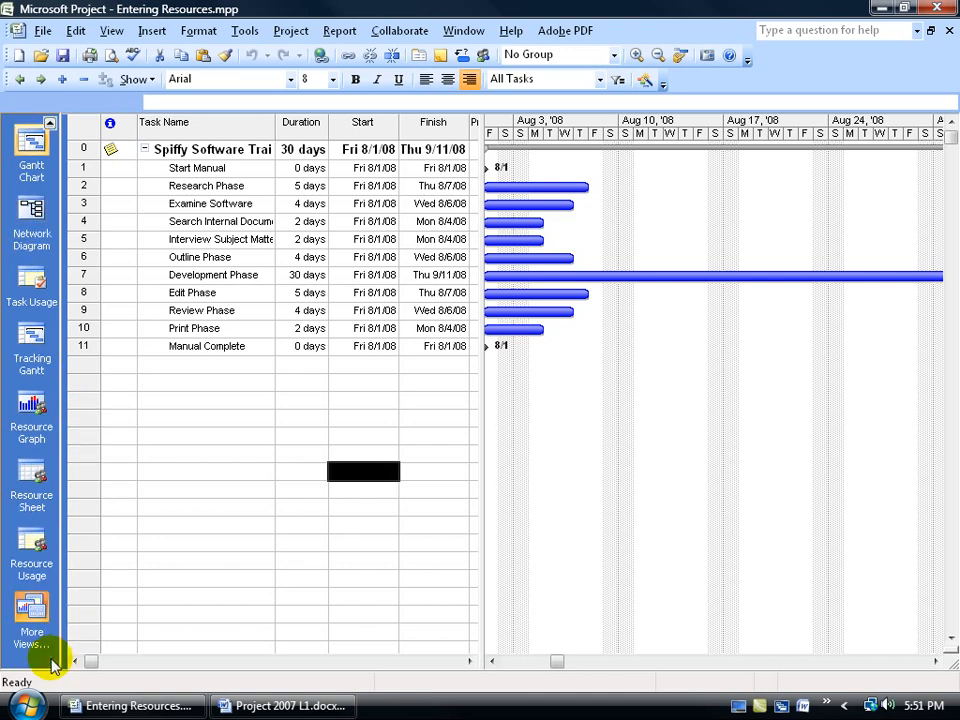
{"action": "left_click", "coordinate": [50, 125]}
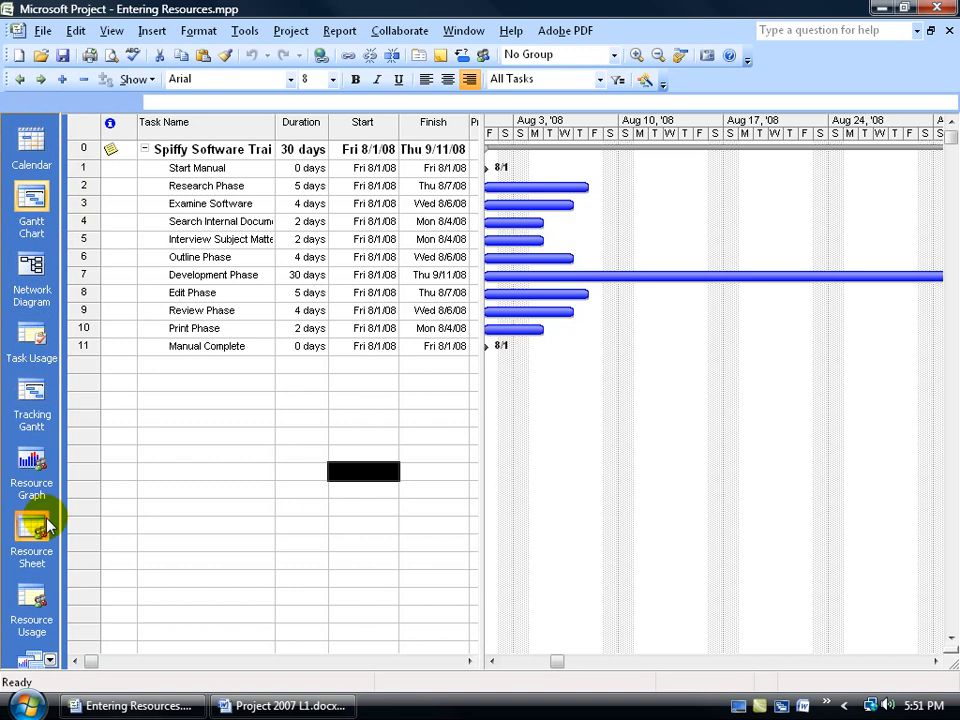
{"action": "right_click", "coordinate": [33, 268]}
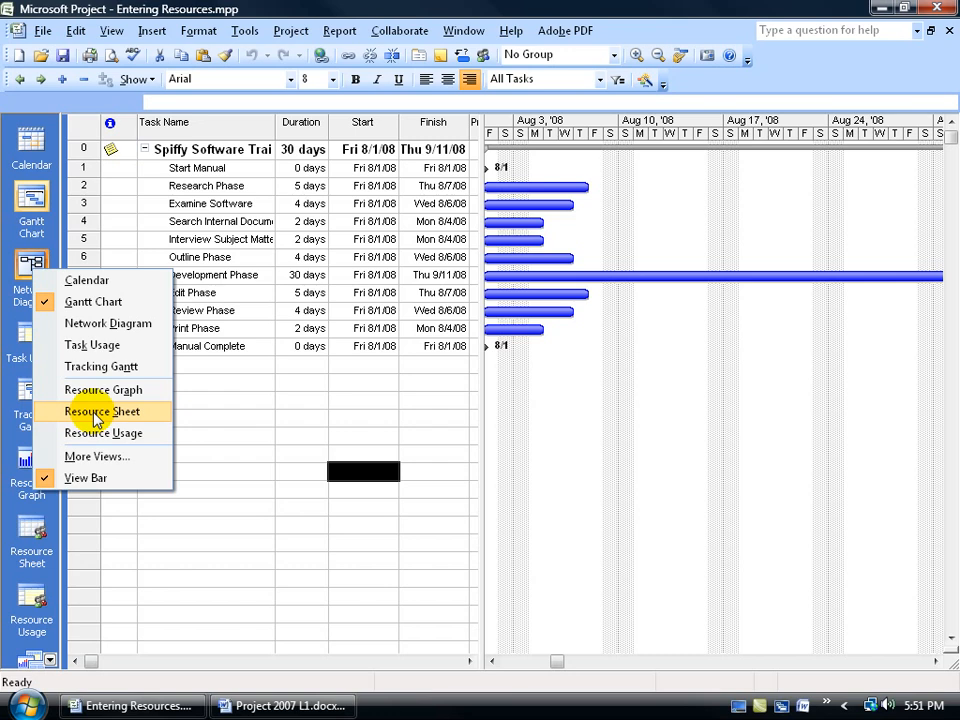
{"action": "left_click", "coordinate": [75, 478]}
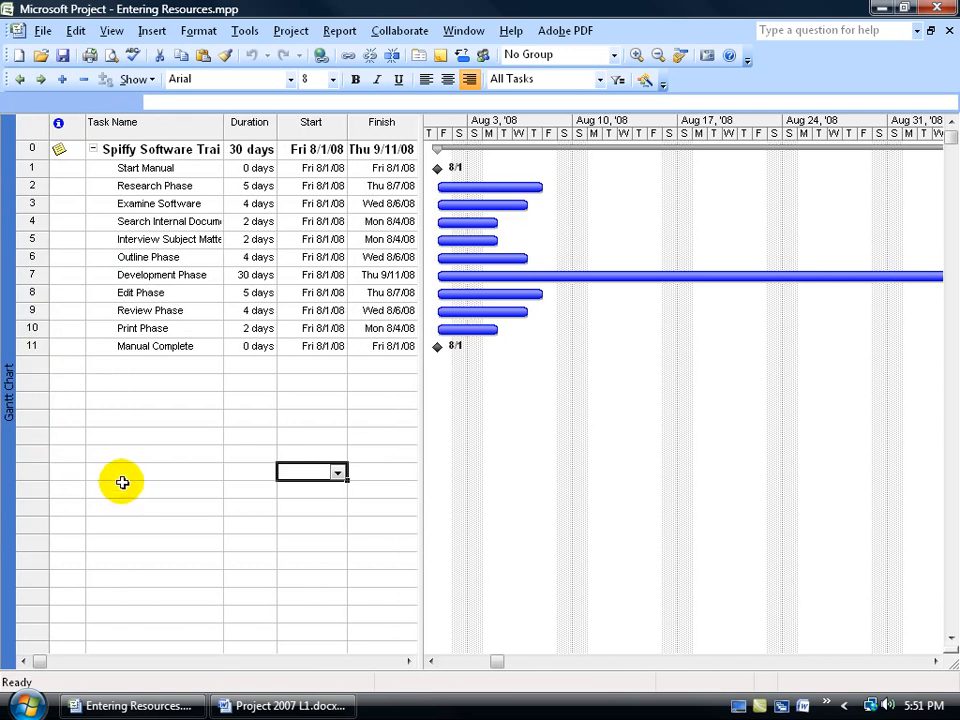
Switch the project to the Resource Sheet view and check which table is applied to it.
{"action": "right_click", "coordinate": [11, 345]}
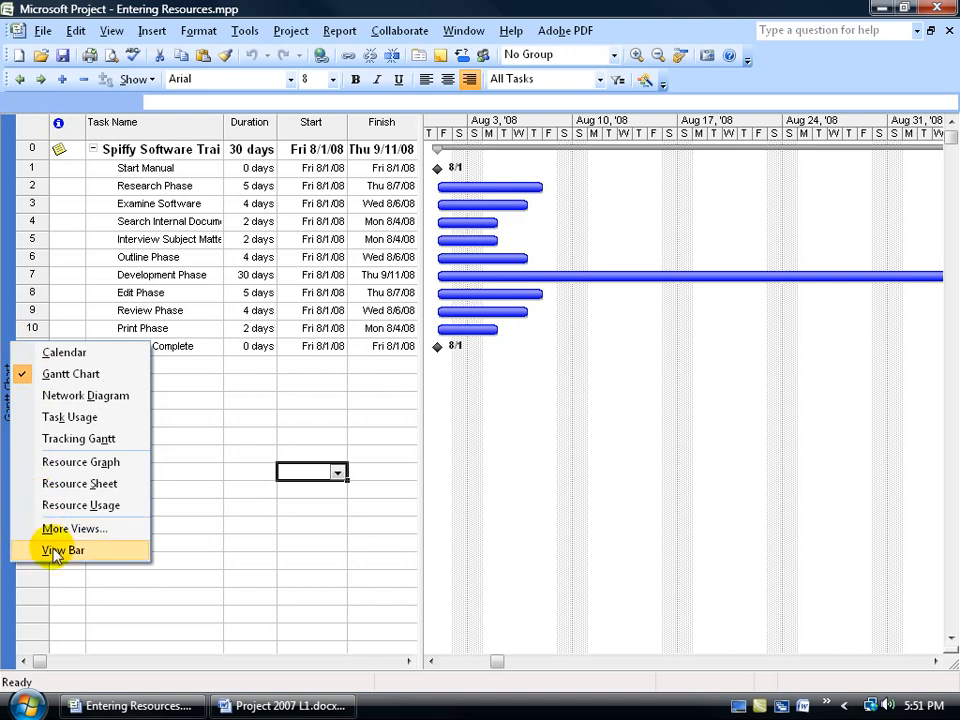
{"action": "left_click", "coordinate": [79, 486]}
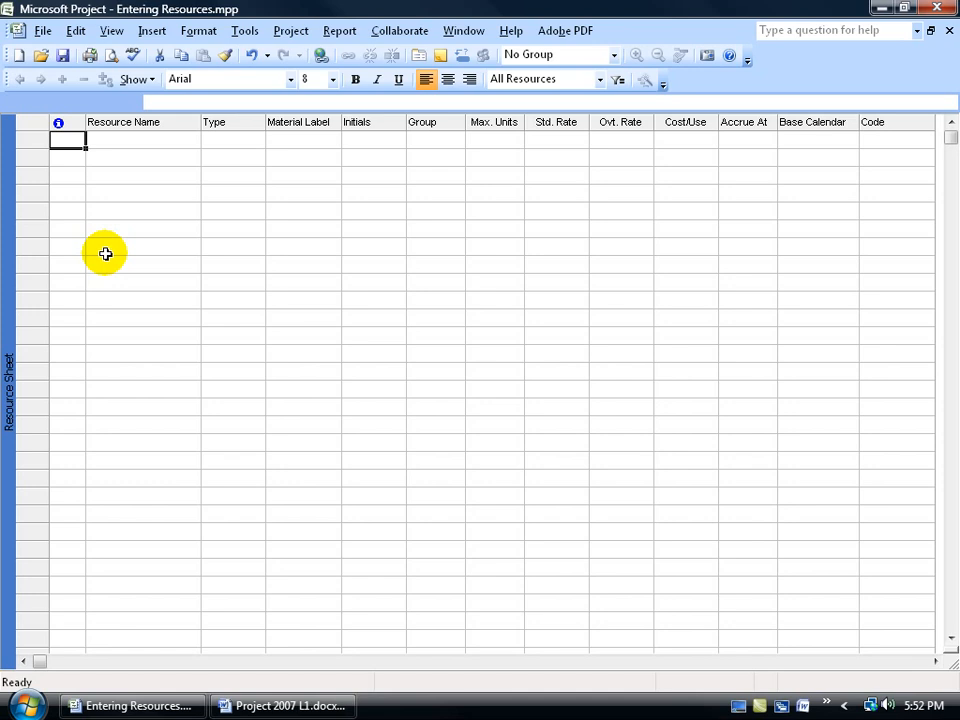
{"action": "left_click", "coordinate": [111, 30]}
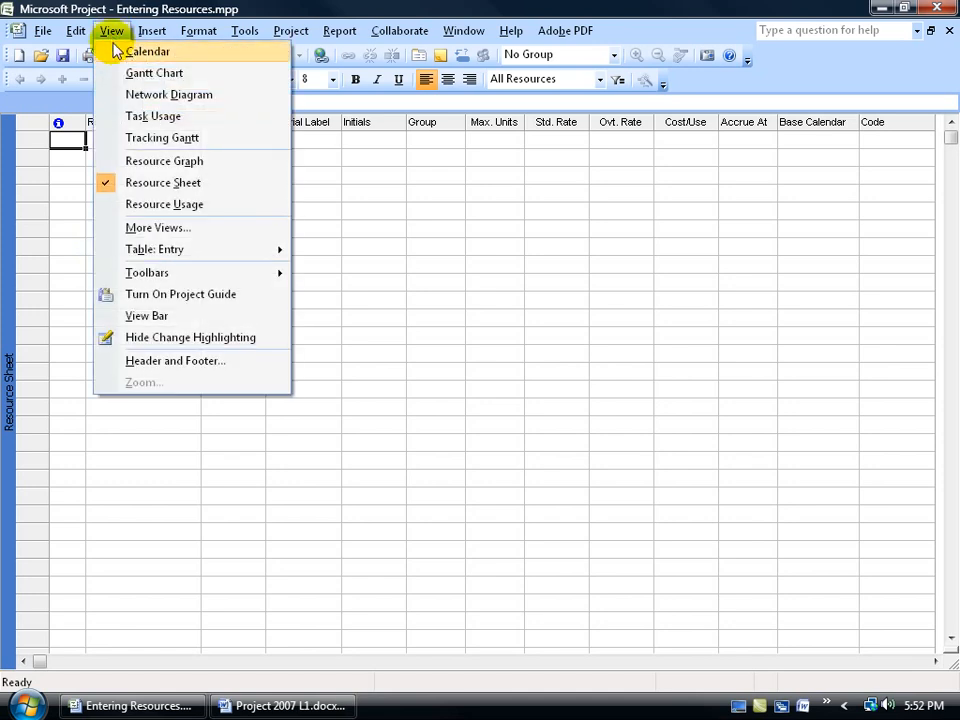
{"action": "mouse_move", "coordinate": [143, 253]}
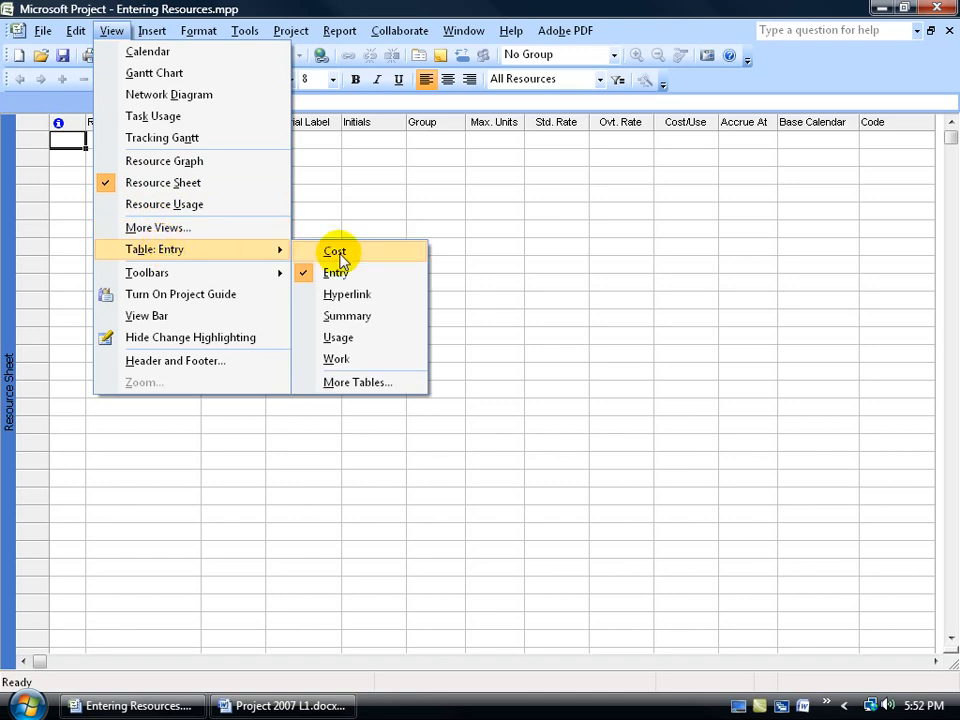
{"action": "left_click", "coordinate": [310, 8]}
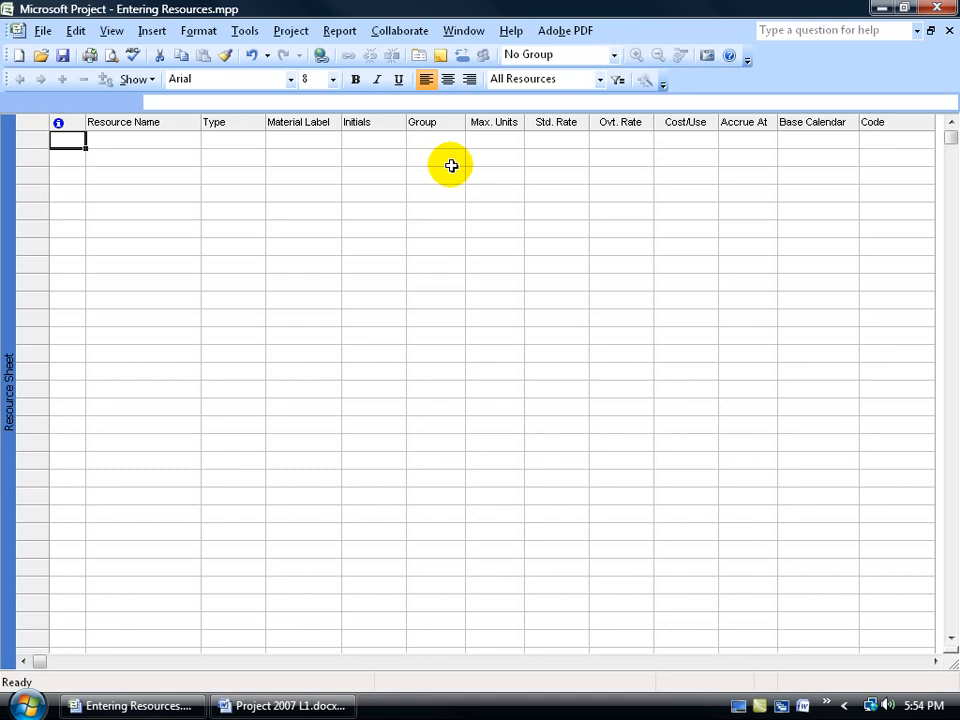
Add a resource named Writer 1 in the first row of the resource sheet.
{"action": "left_click", "coordinate": [167, 140]}
{"action": "type", "text": "W"}
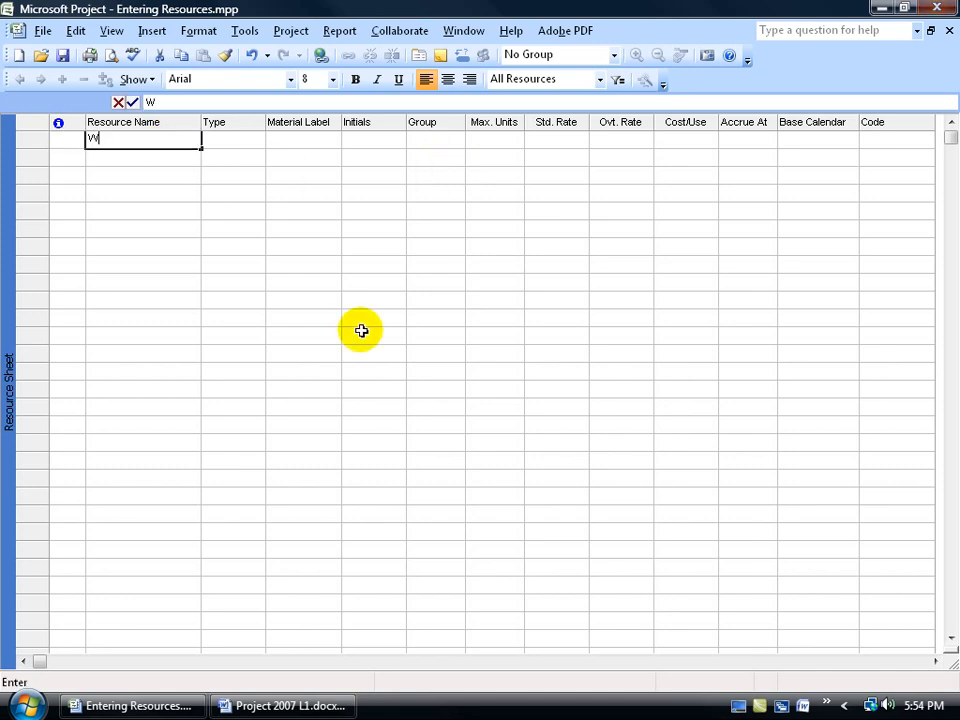
{"action": "type", "text": "riter 1"}
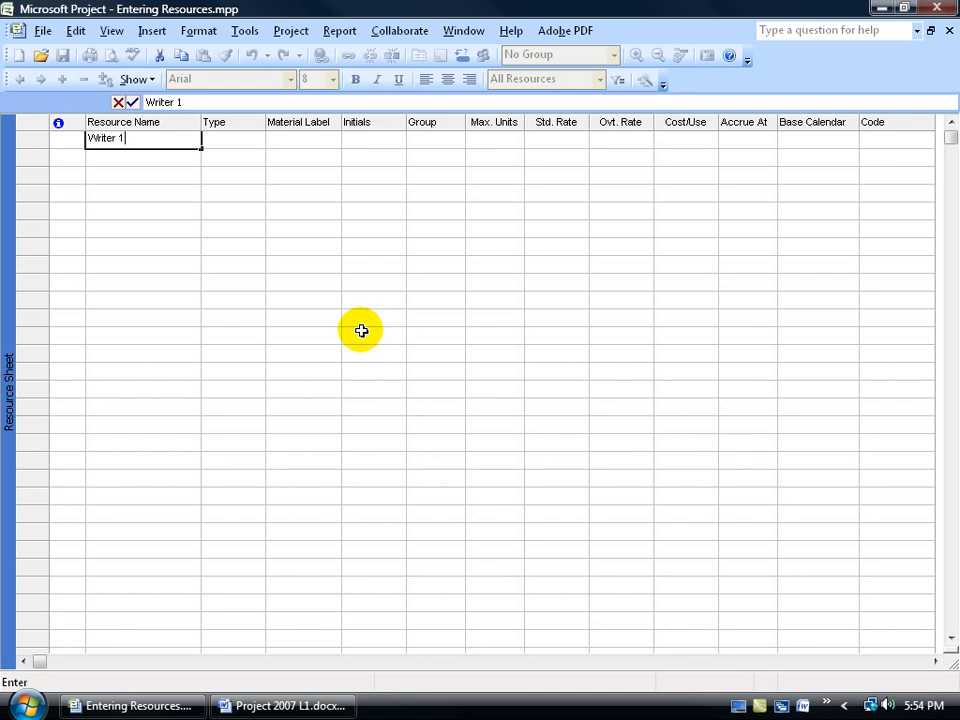
{"action": "key", "text": "Tab"}
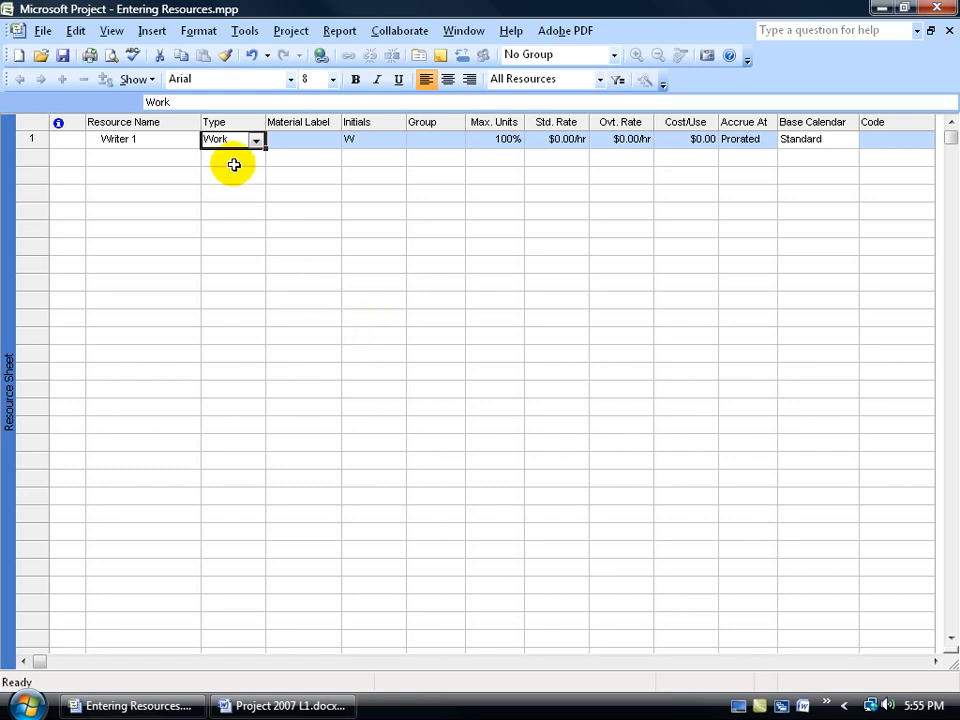
Look at the resource types available for Writer 1, and assign Writer 1 to the Internal group.
{"action": "left_click", "coordinate": [256, 140]}
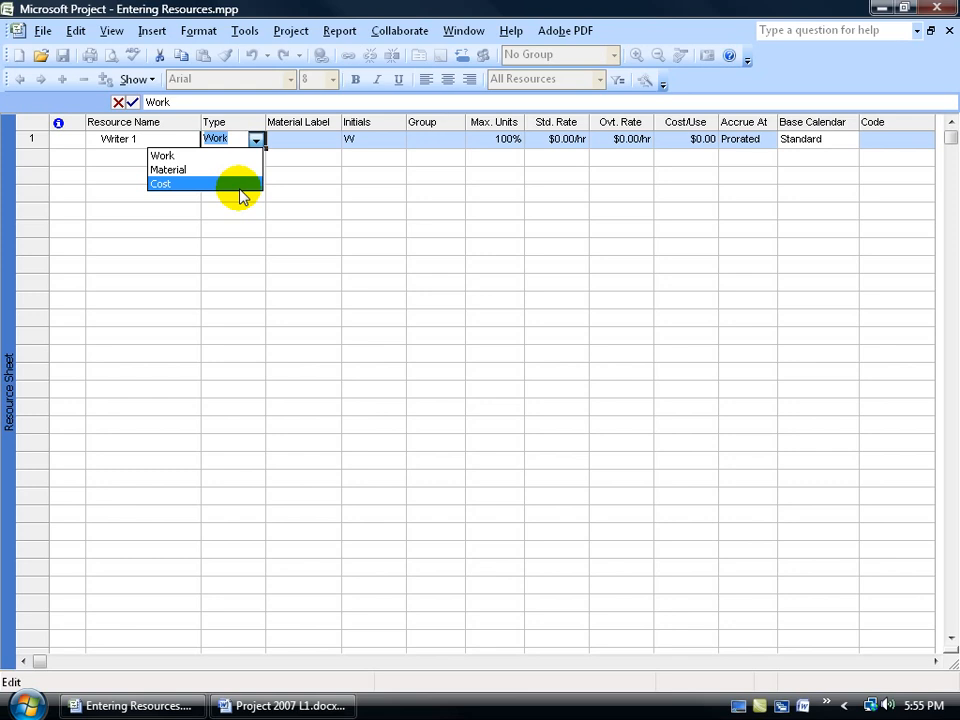
{"action": "left_click", "coordinate": [283, 139]}
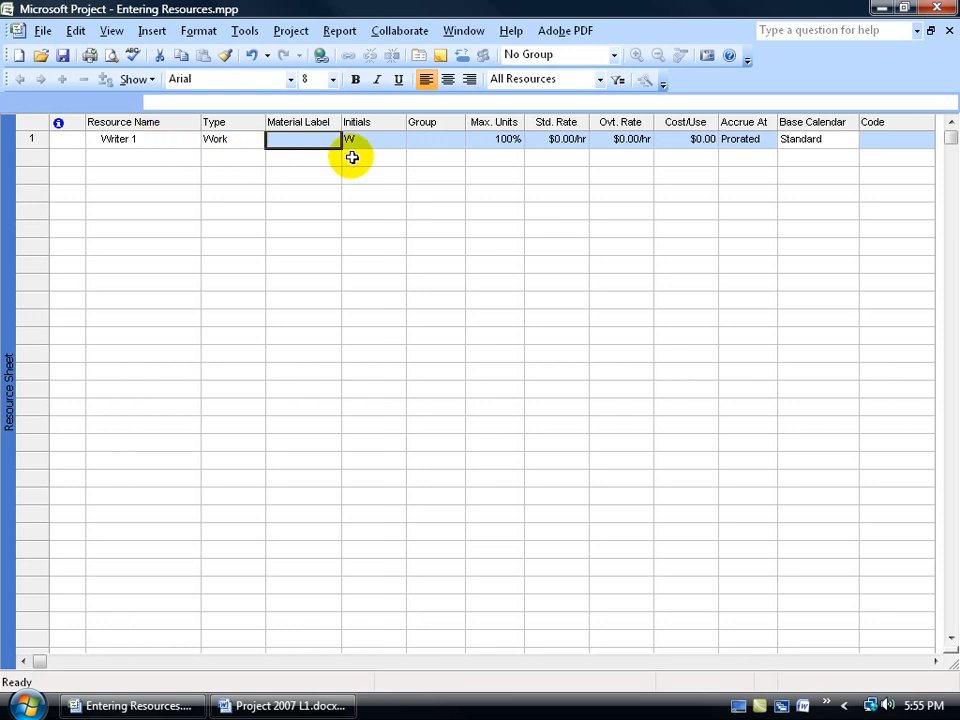
{"action": "left_click", "coordinate": [433, 141]}
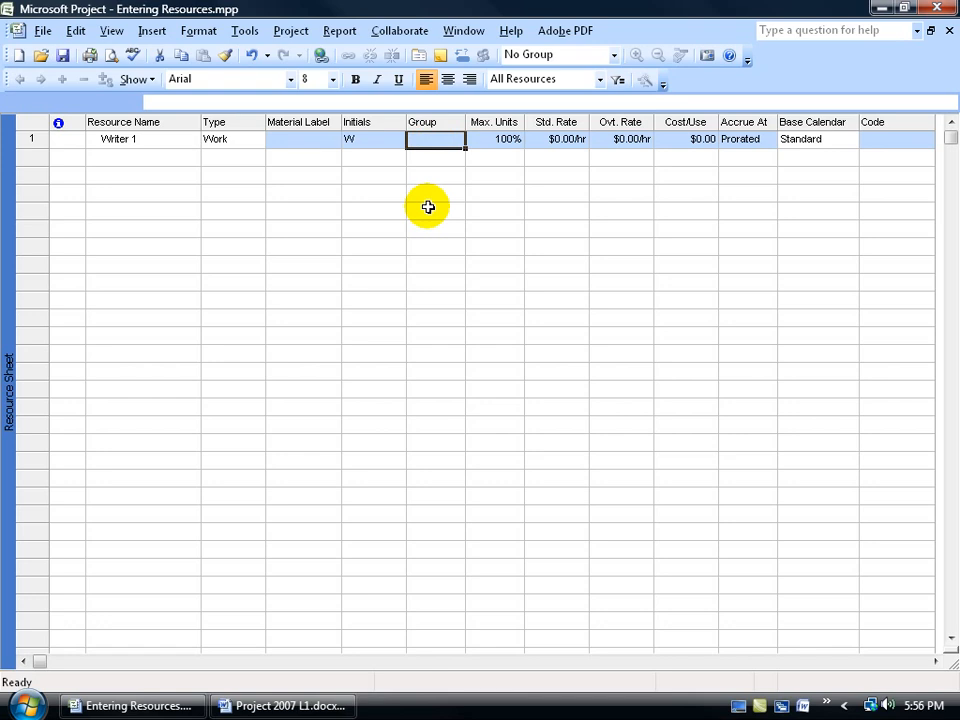
{"action": "type", "text": "Inter"}
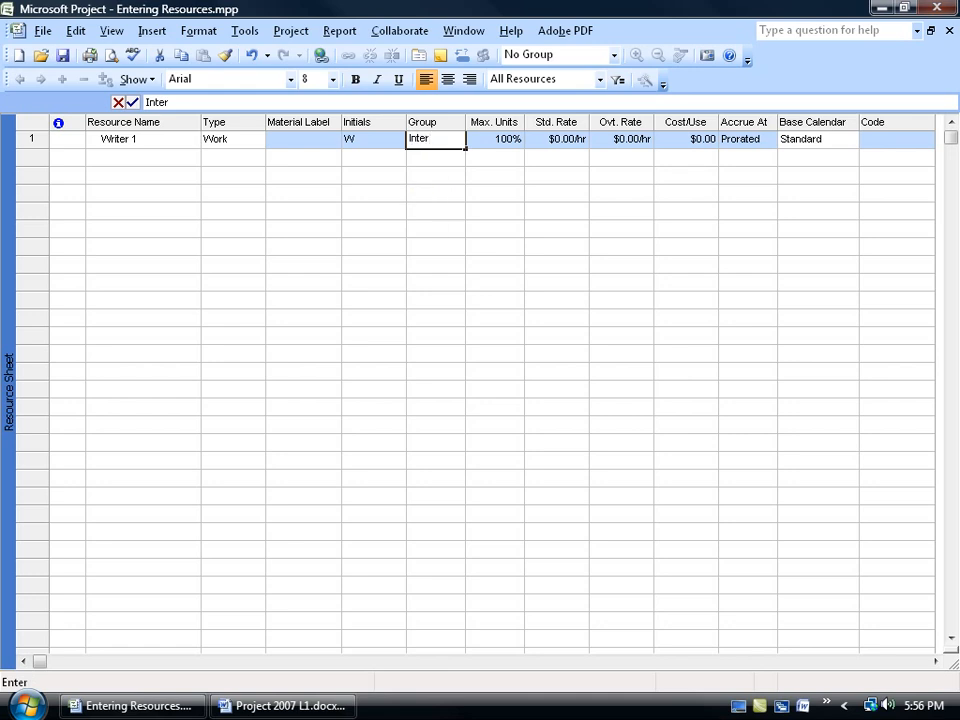
{"action": "type", "text": "nal"}
{"action": "key", "text": "Return"}
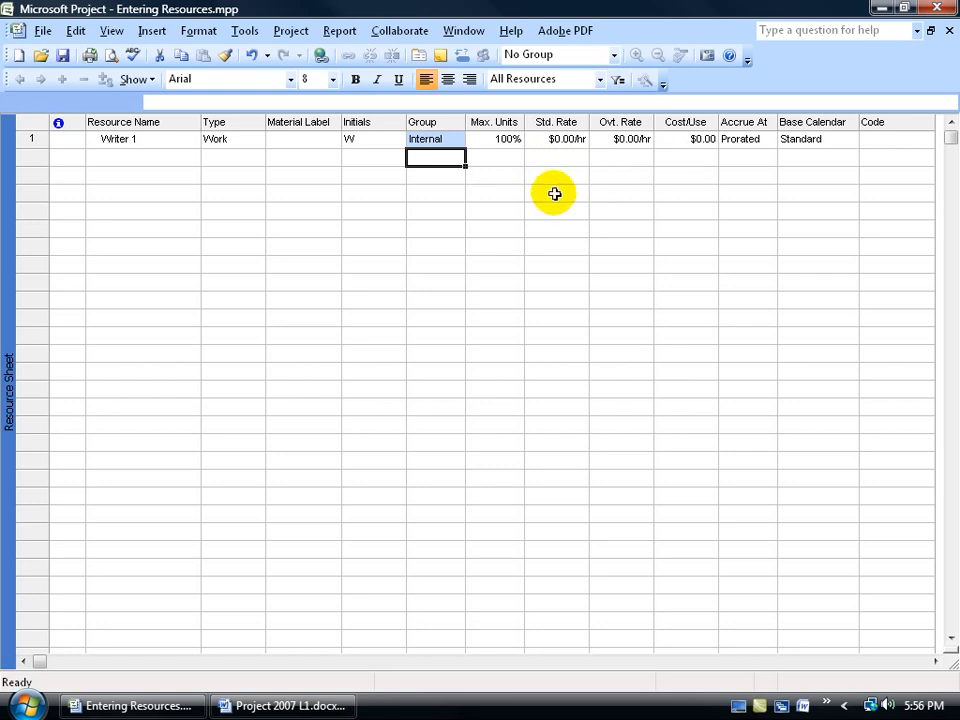
Add resources named Editor 1 and Project Manager 1 in rows 2 and 3 of the resource sheet.
{"action": "left_click", "coordinate": [154, 156]}
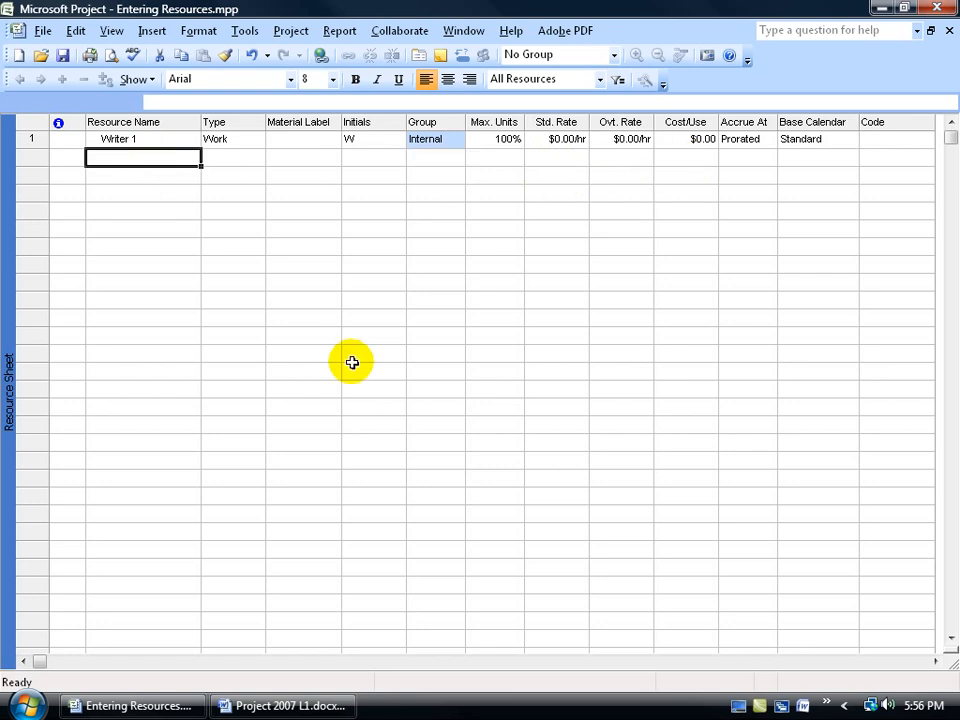
{"action": "type", "text": "Editor 1"}
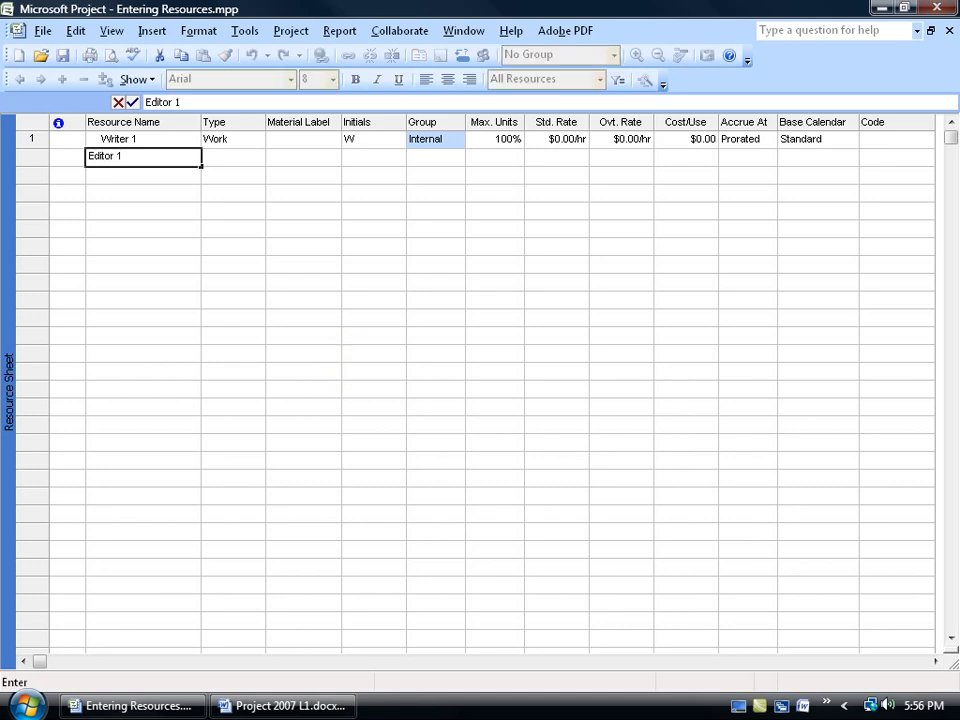
{"action": "key", "text": "Tab"}
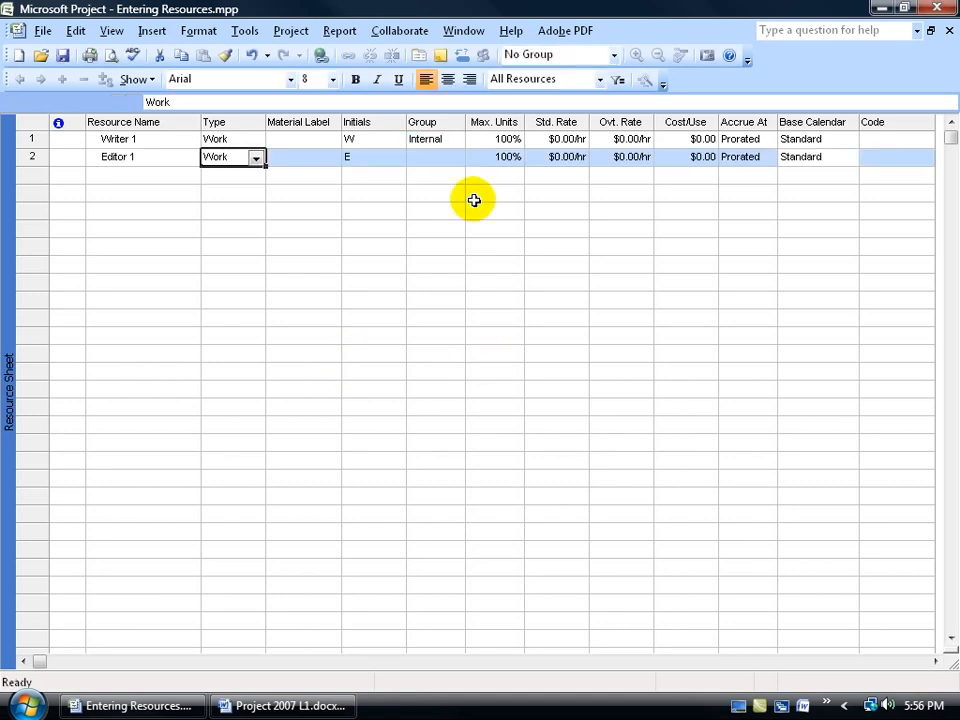
{"action": "left_click", "coordinate": [175, 177]}
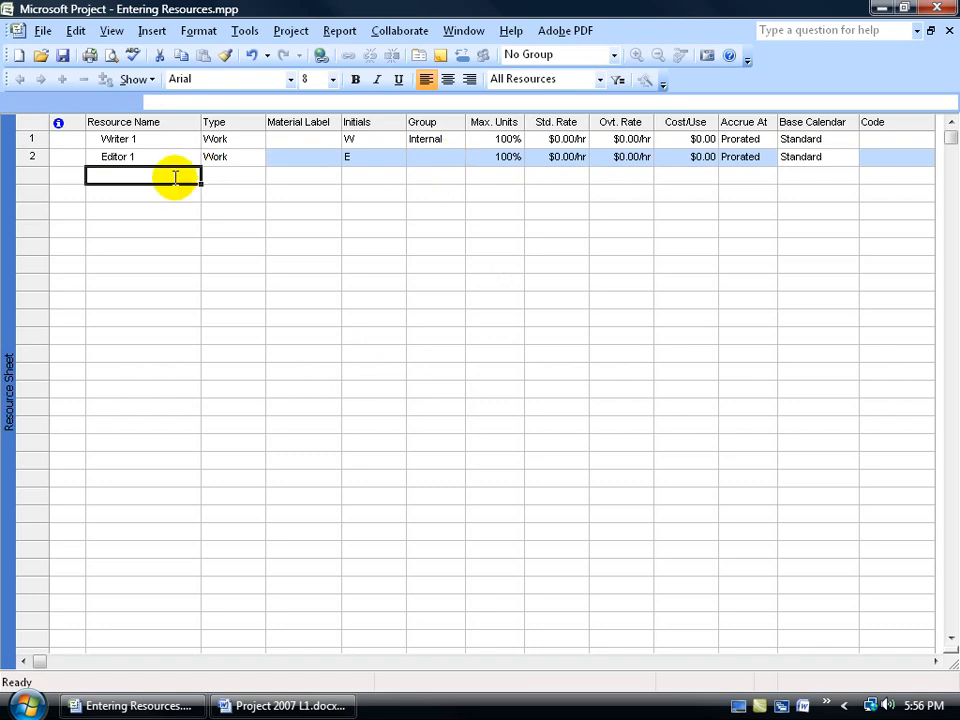
{"action": "type", "text": "Project M"}
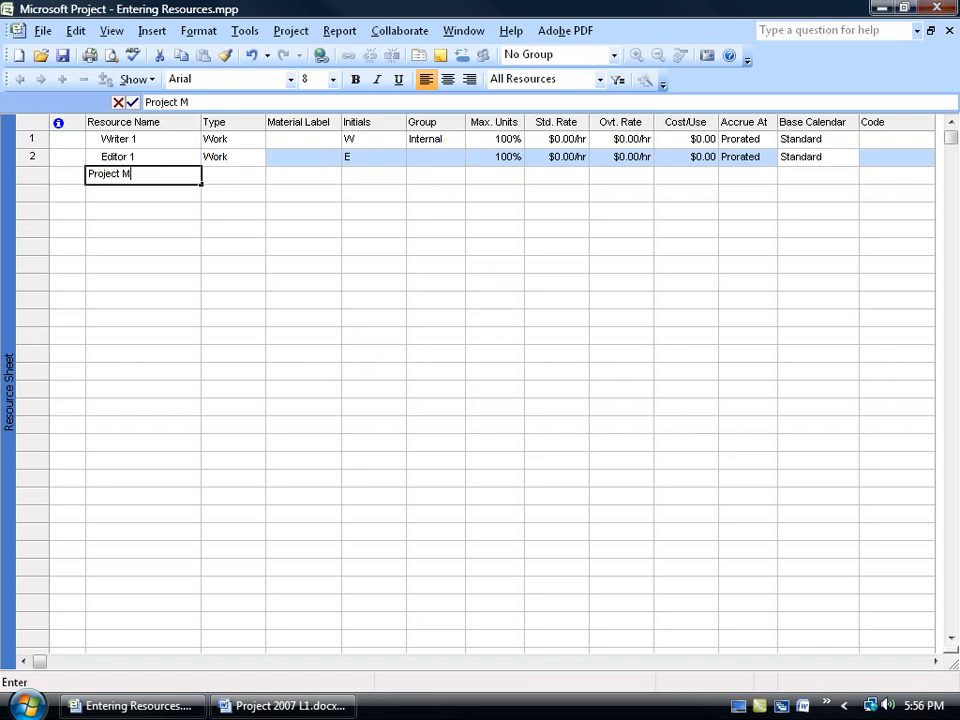
{"action": "type", "text": "anager 1"}
{"action": "key", "text": "Tab"}
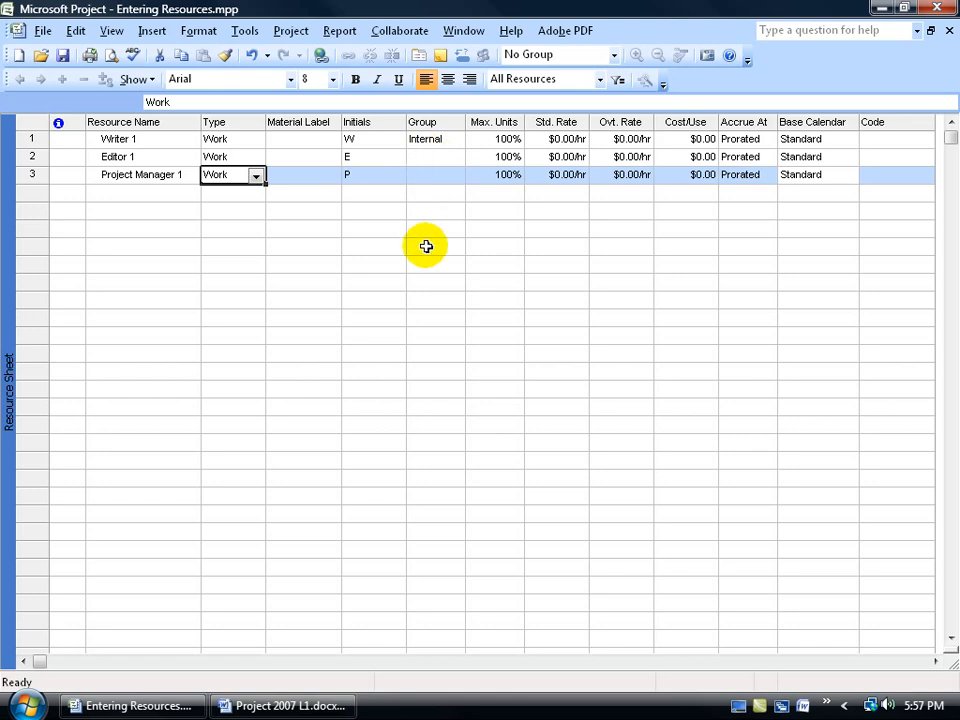
Fill the Internal group from Writer 1 down to Editor 1 and Project Manager 1.
{"action": "left_click", "coordinate": [446, 139]}
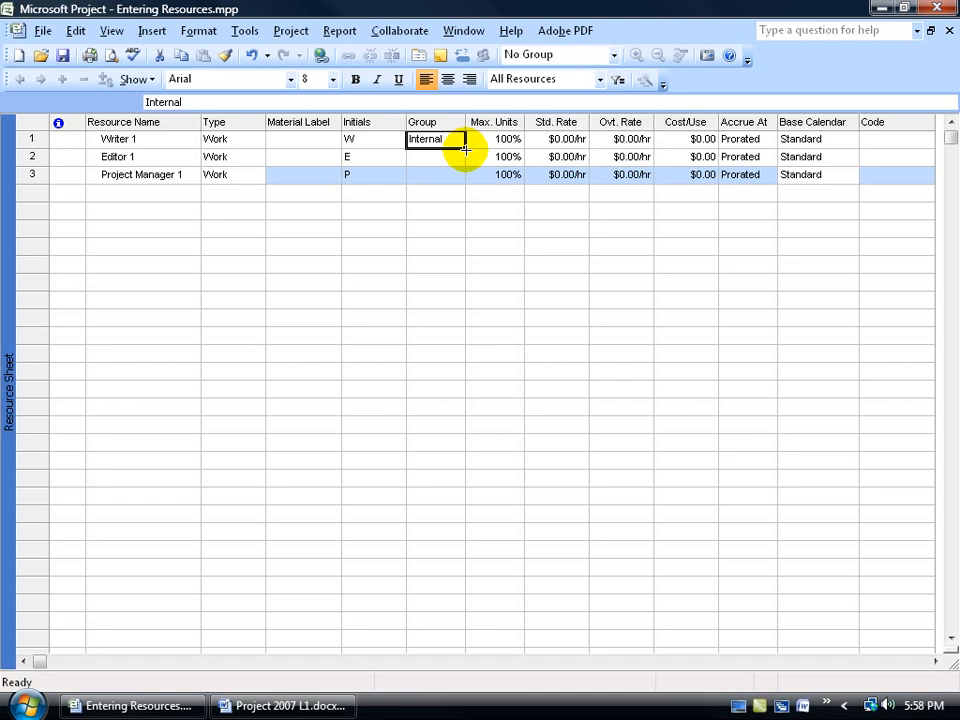
{"action": "left_click_drag", "start_coordinate": [465, 148], "coordinate": [466, 190]}
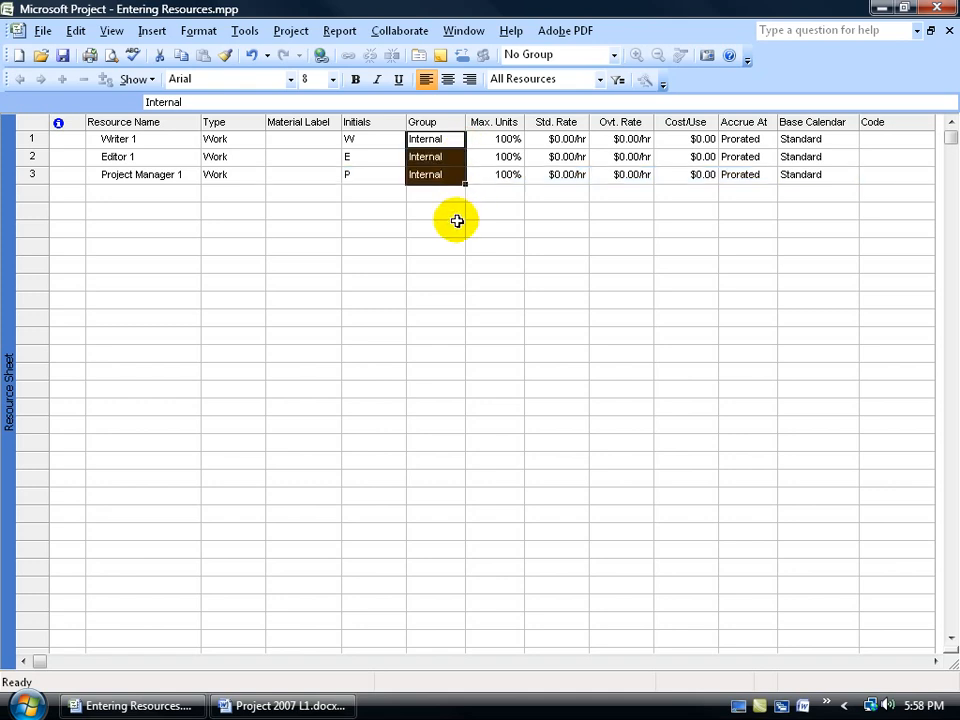
{"action": "left_click", "coordinate": [450, 161]}
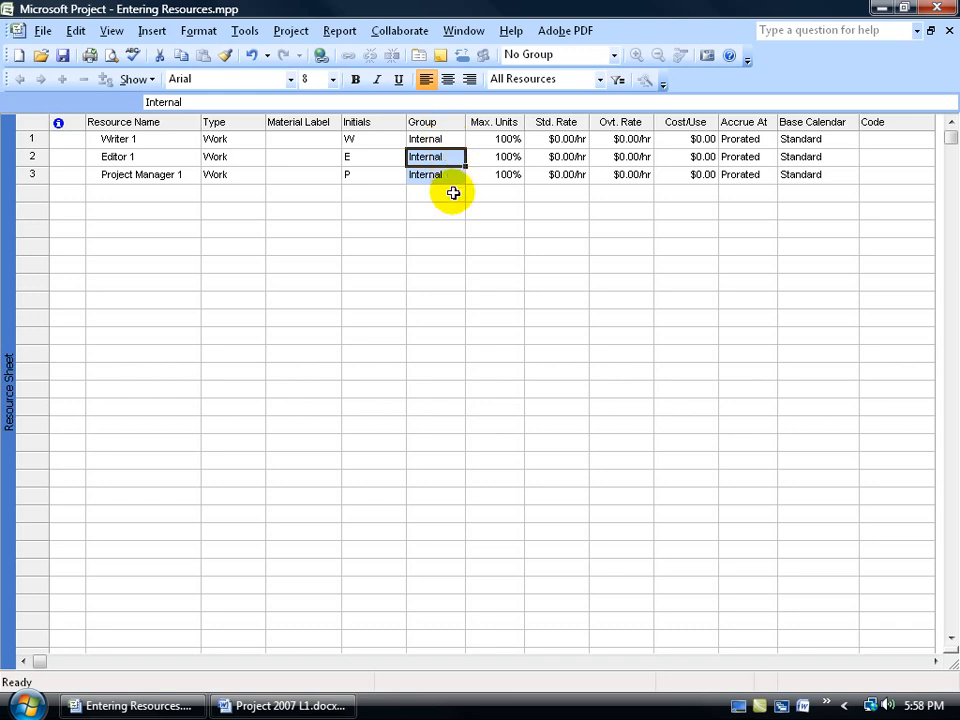
{"action": "left_click", "coordinate": [437, 179], "text": "shift"}
Add a resource named Publisher in row 4 of the resource sheet.
{"action": "left_click", "coordinate": [152, 190]}
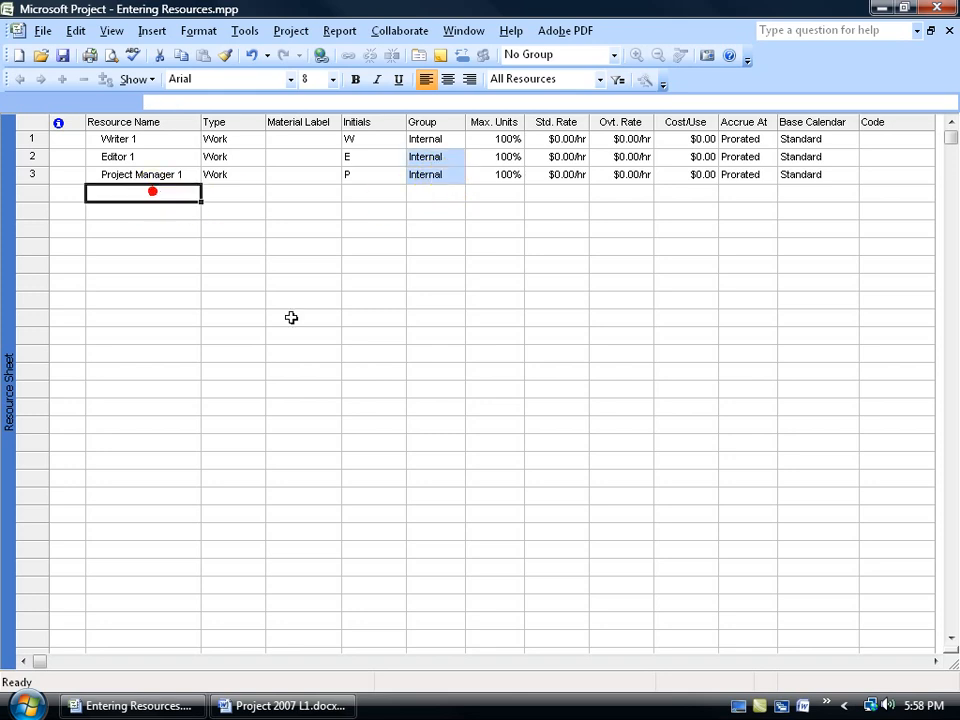
{"action": "type", "text": "Publisher"}
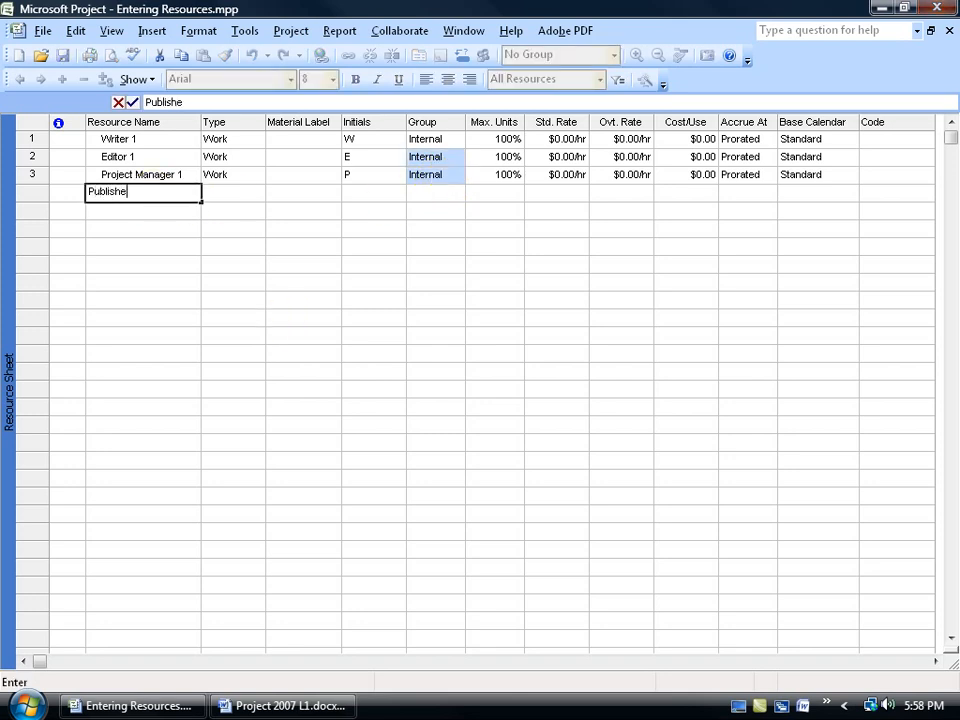
{"action": "key", "text": "Tab"}
Add a resource named Subject Matter Expert in row 5 and assign it to the External group.
{"action": "key", "text": "Down"}
{"action": "key", "text": "Left"}
{"action": "type", "text": "Subjec"}
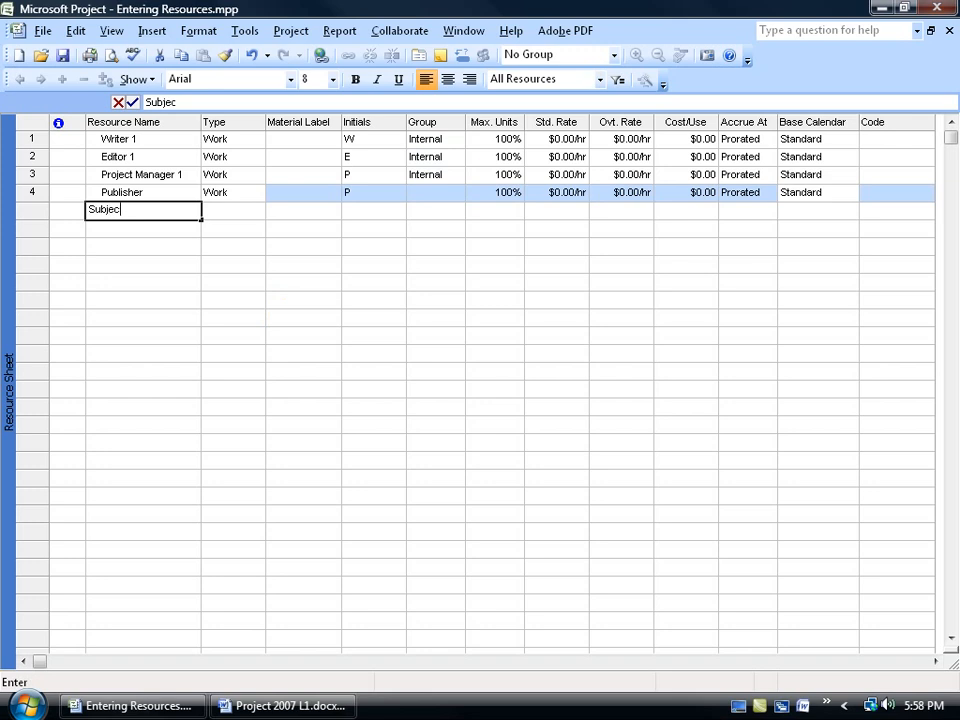
{"action": "type", "text": "t Matter Expert"}
{"action": "key", "text": "Tab"}
{"action": "key", "text": "Tab"}
{"action": "key", "text": "Tab"}
{"action": "key", "text": "Tab"}
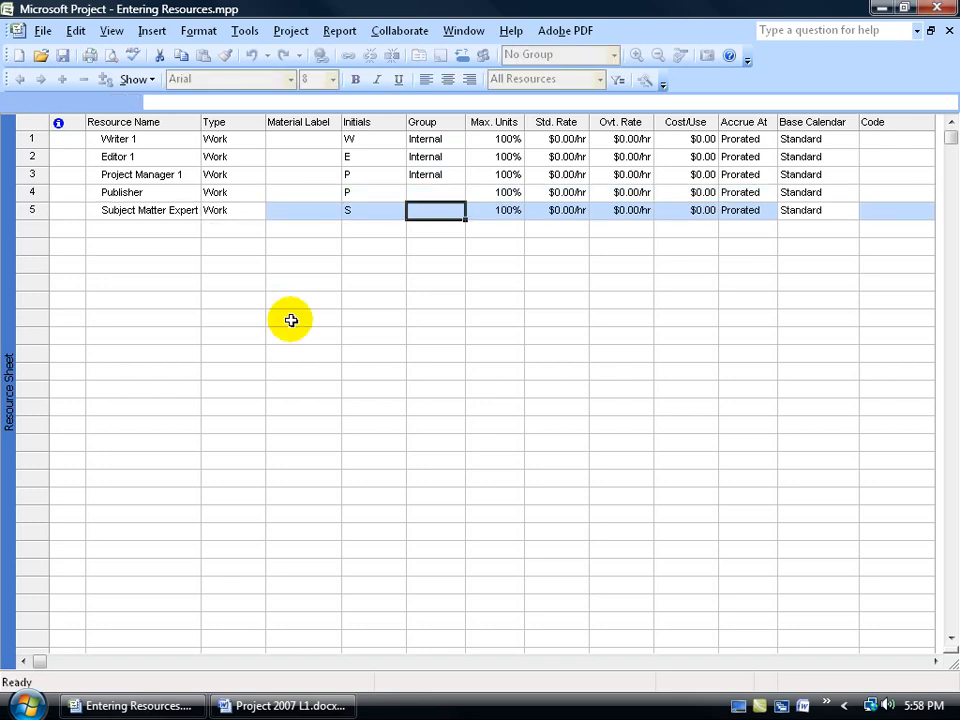
{"action": "type", "text": "External"}
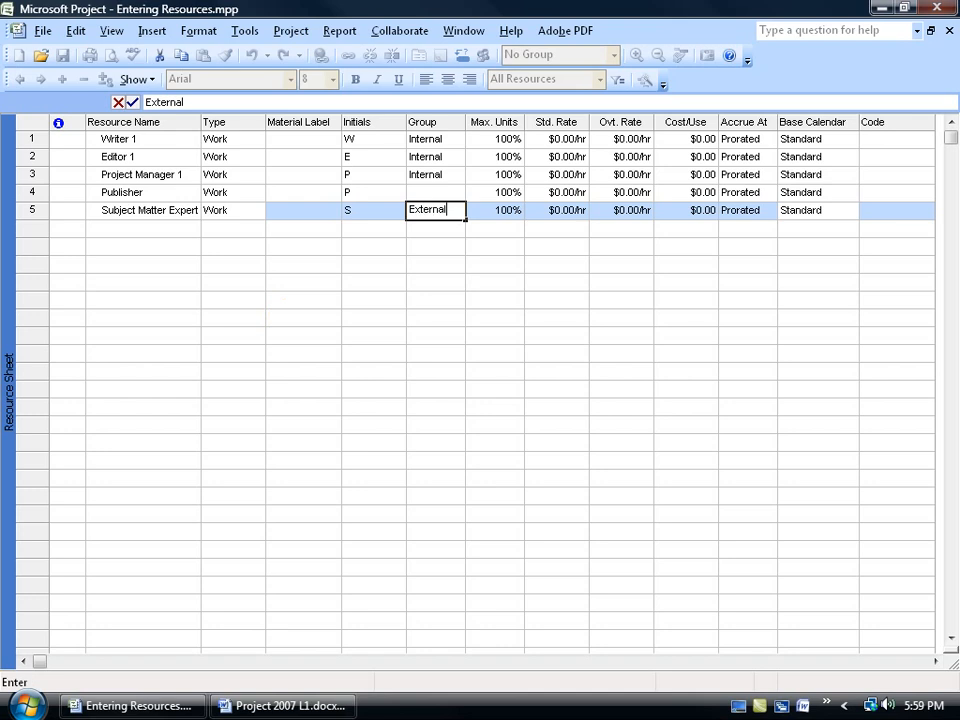
{"action": "key", "text": "Return"}
Add a resource named Travel Expenses in row 6 with the resource type Cost.
{"action": "type", "text": "Travel"}
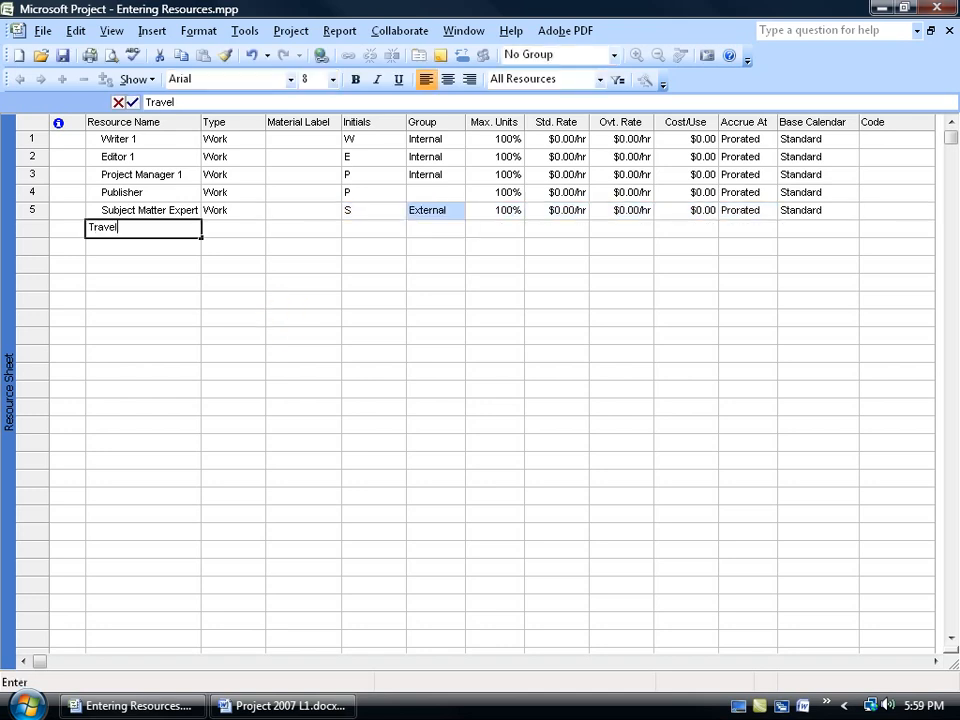
{"action": "type", "text": " Expenses"}
{"action": "key", "text": "Tab"}
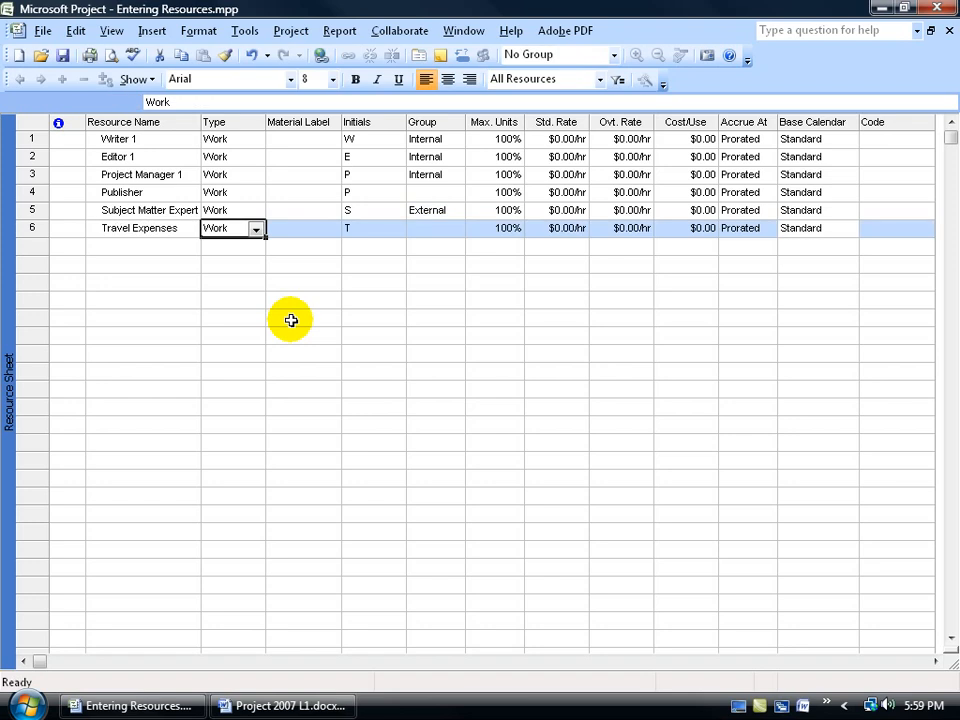
{"action": "left_click", "coordinate": [257, 229]}
{"action": "left_click", "coordinate": [242, 272]}
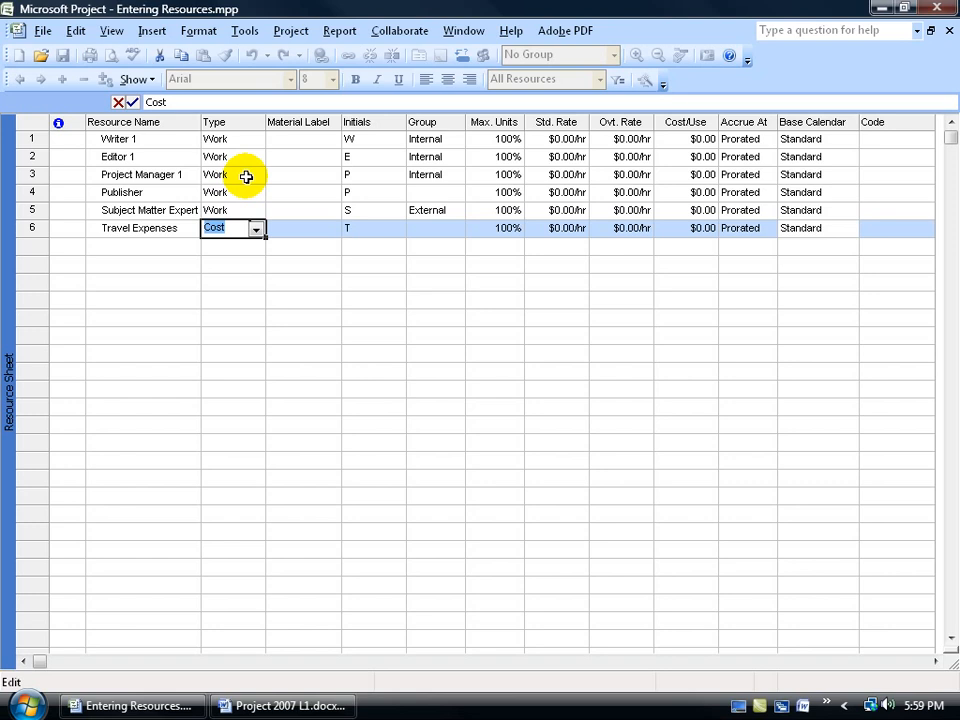
Add a resource named Glossy Paper in row 7 with the type Material and the material label Reams.
{"action": "left_click", "coordinate": [148, 246]}
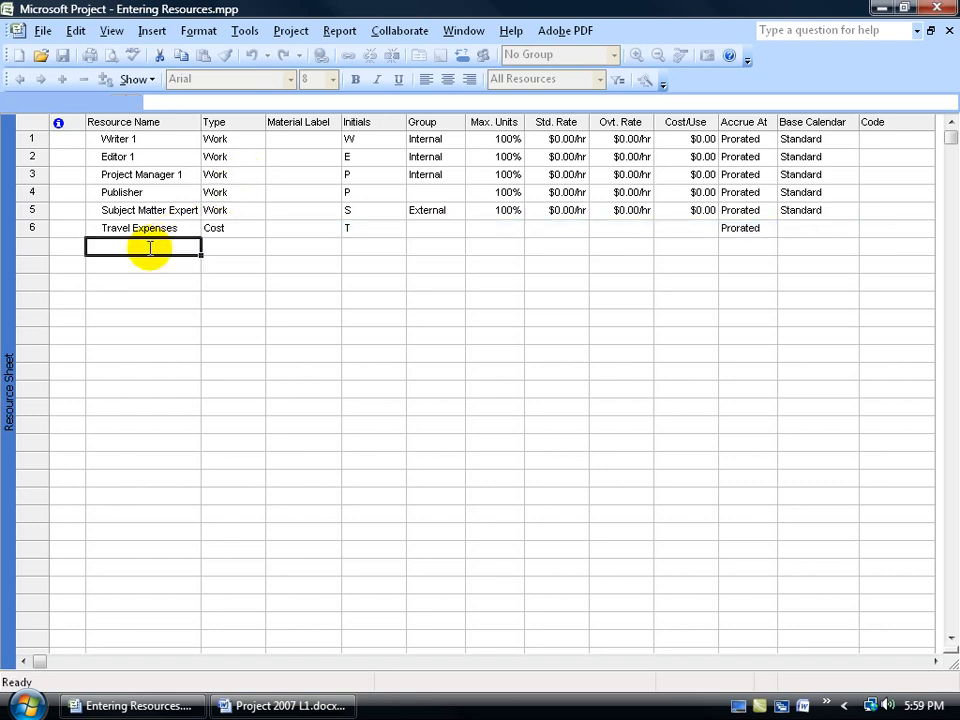
{"action": "type", "text": "Glossy Paper"}
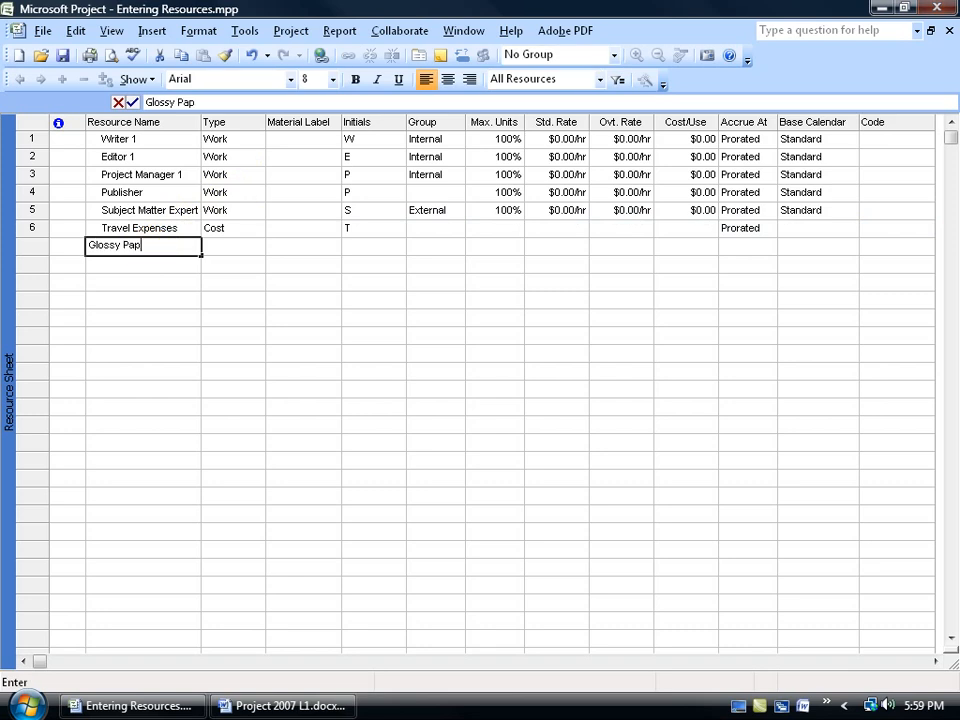
{"action": "key", "text": "Tab"}
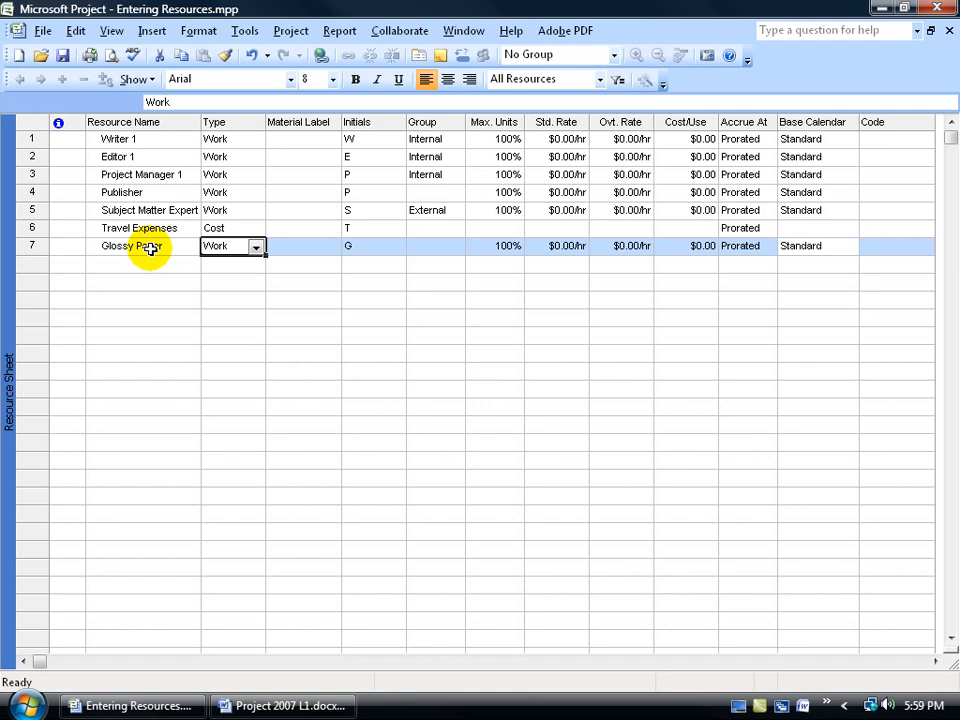
{"action": "left_click", "coordinate": [256, 247]}
{"action": "left_click", "coordinate": [235, 274]}
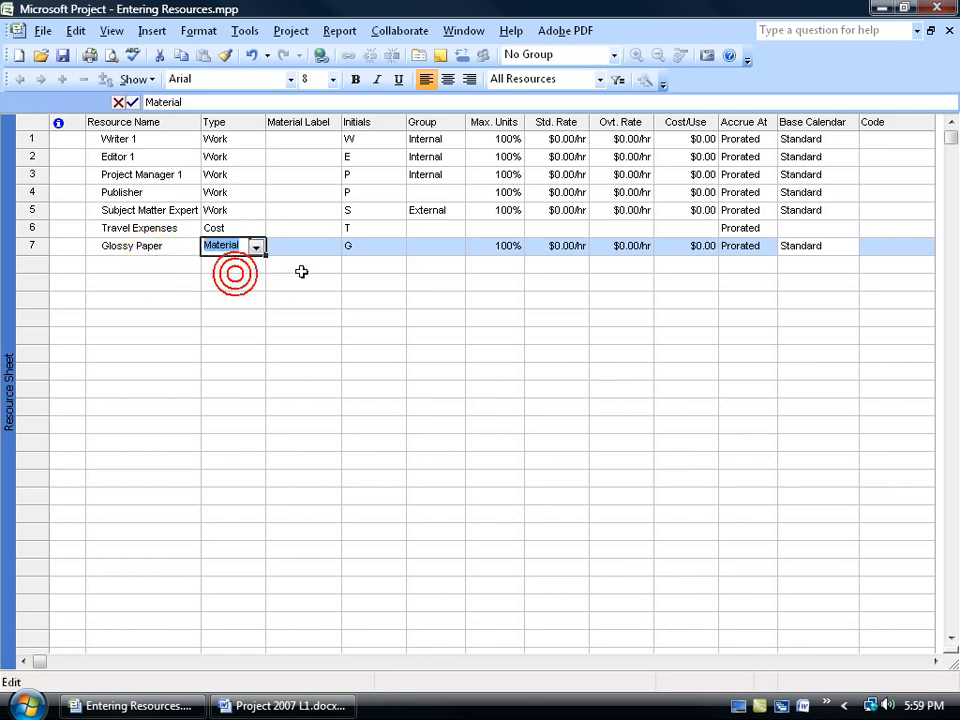
{"action": "type", "text": "cost"}
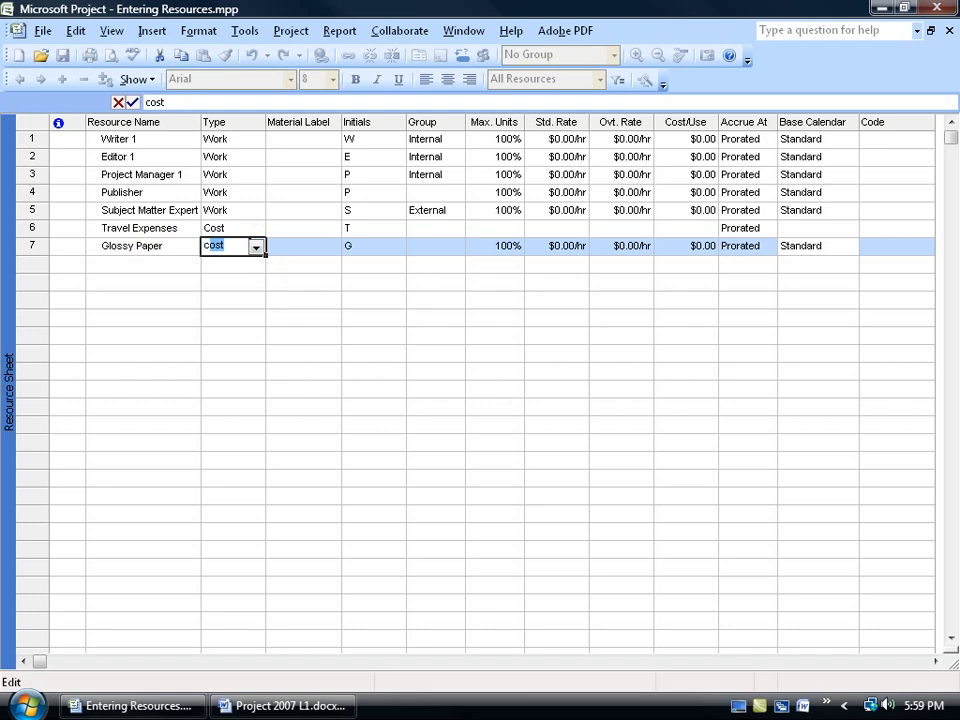
{"action": "key", "text": "BackSpace"}
{"action": "key", "text": "BackSpace"}
{"action": "key", "text": "BackSpace"}
{"action": "key", "text": "BackSpace"}
{"action": "type", "text": "m"}
{"action": "key", "text": "Tab"}
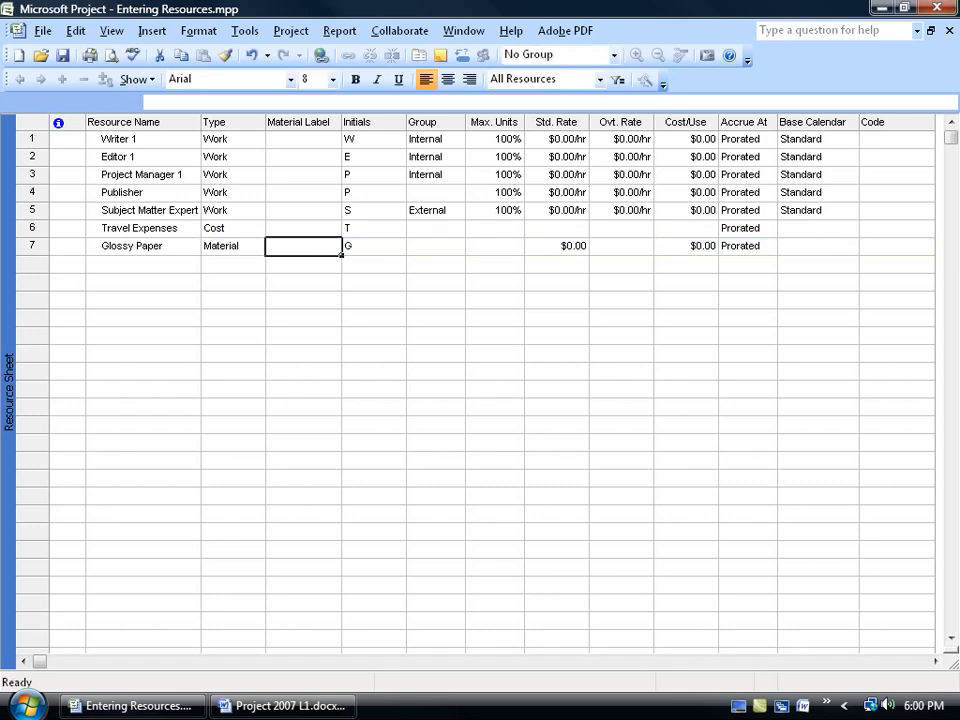
{"action": "type", "text": "Reams"}
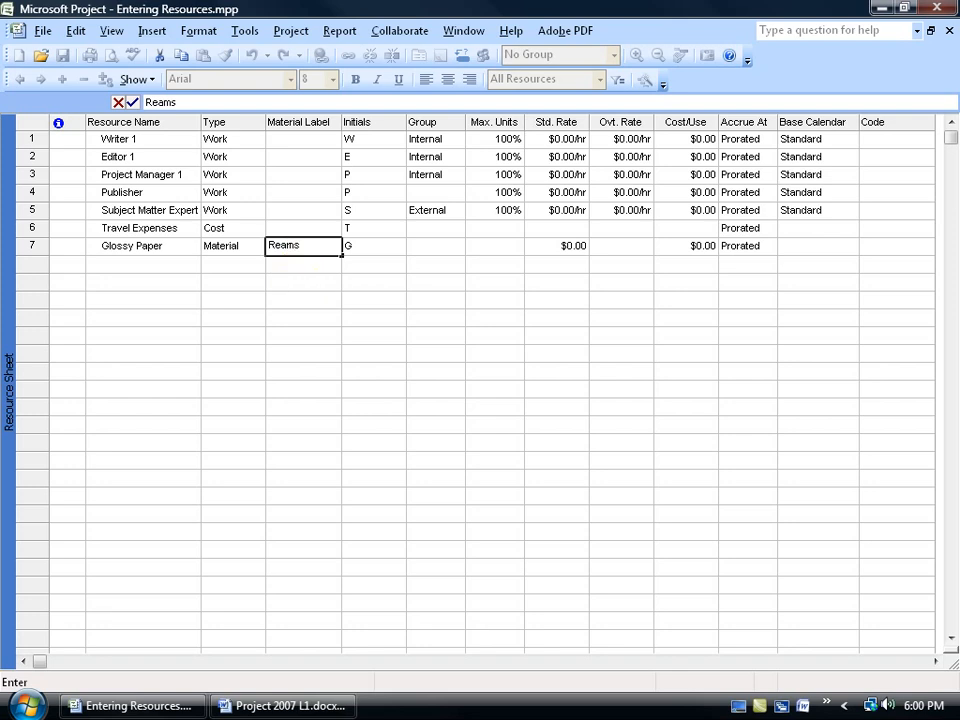
{"action": "key", "text": "Return"}
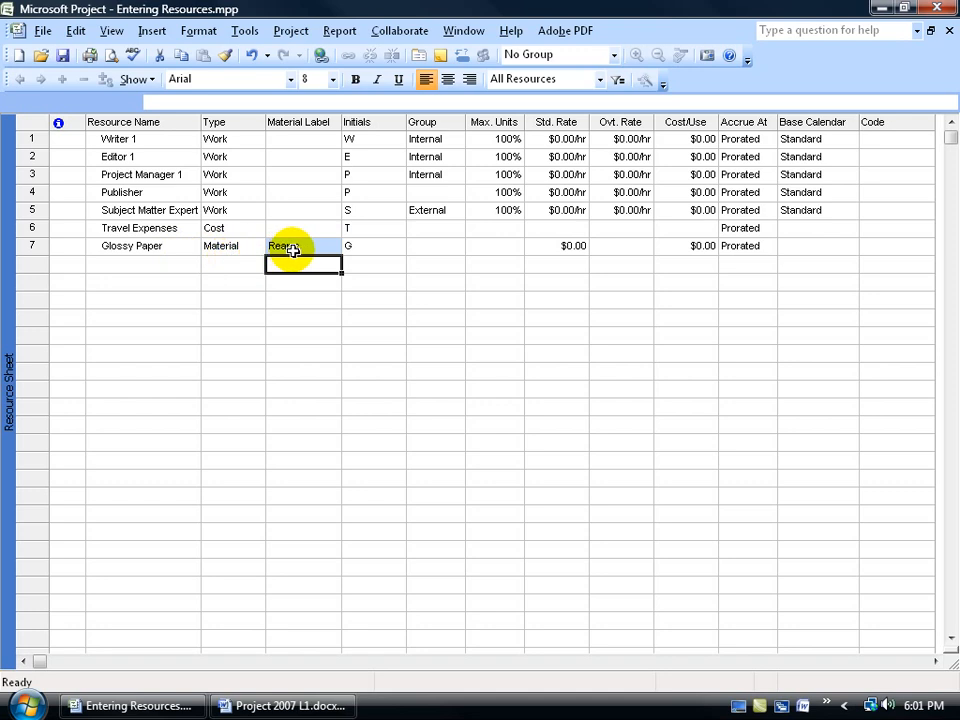
Review the resource types that can be chosen for Glossy Paper.
{"action": "left_click", "coordinate": [194, 264]}
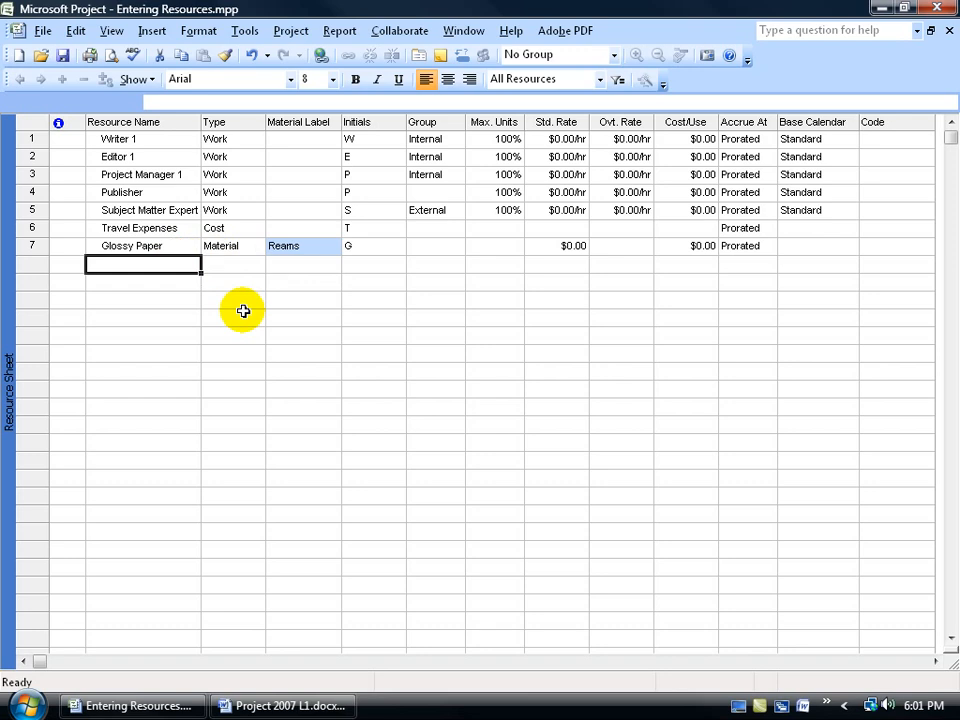
{"action": "left_click", "coordinate": [250, 247]}
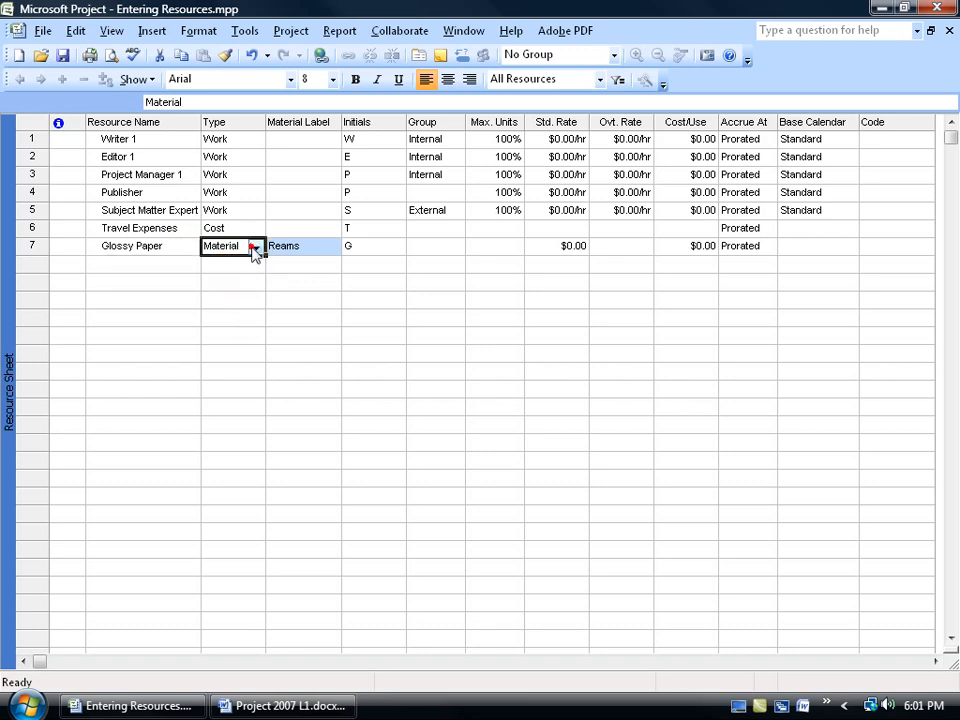
{"action": "left_click", "coordinate": [256, 247]}
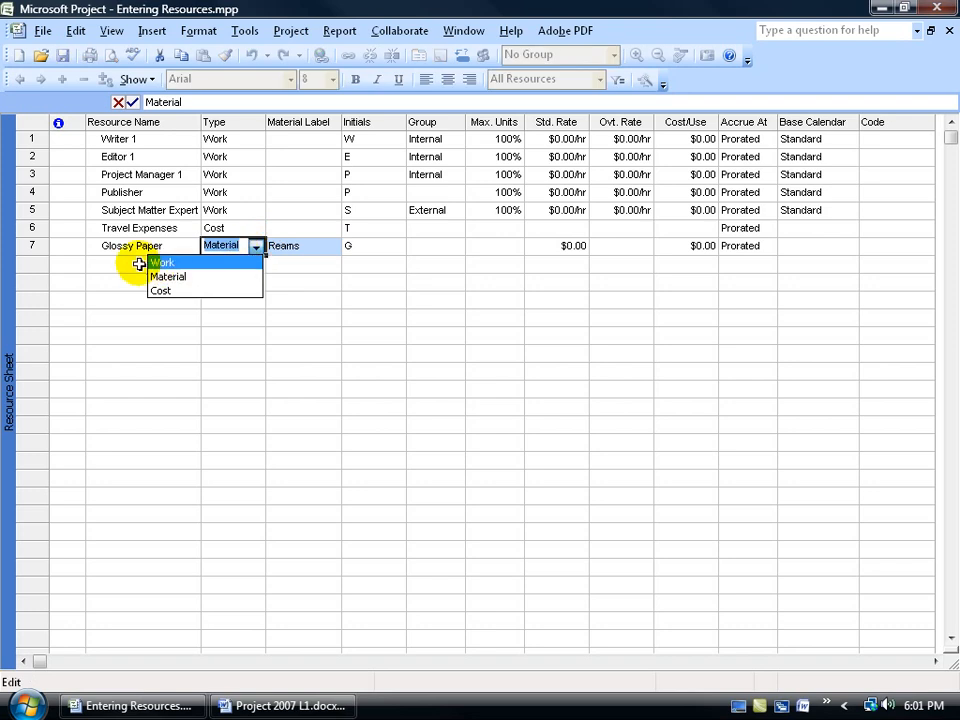
Add a resource named Budget - Miscellaneous in row 8 with the resource type Cost.
{"action": "left_click", "coordinate": [92, 265]}
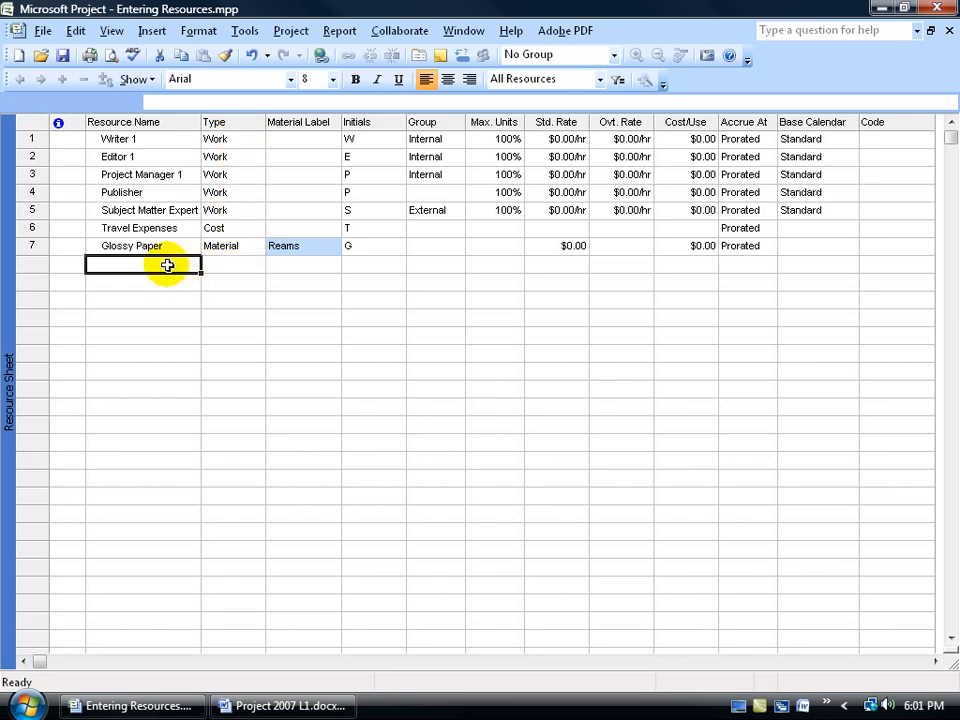
{"action": "type", "text": "Bu"}
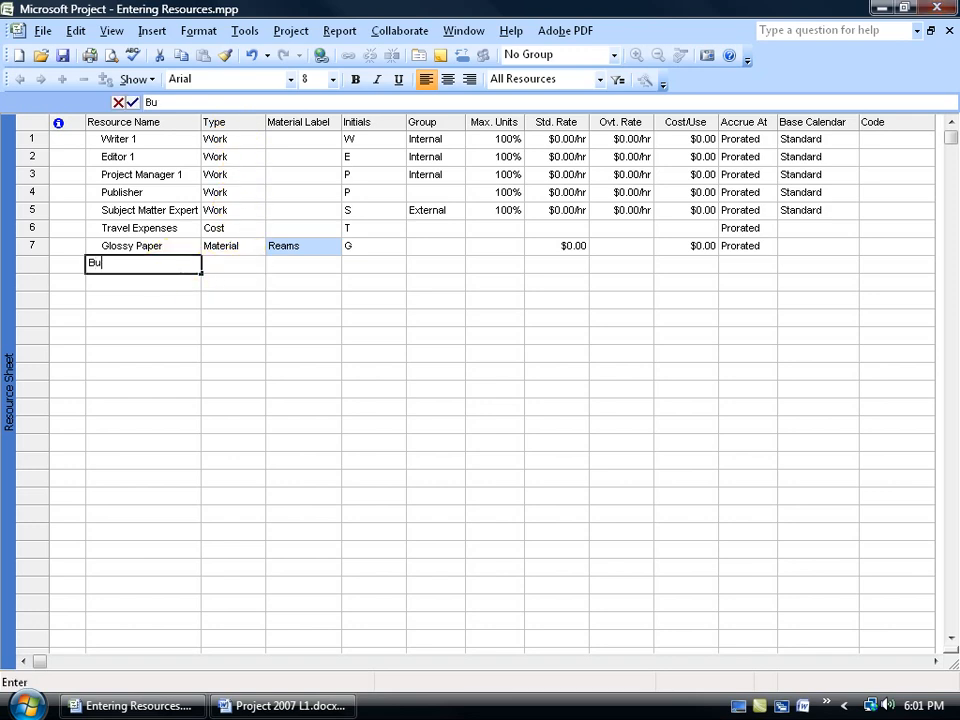
{"action": "type", "text": "dget -"}
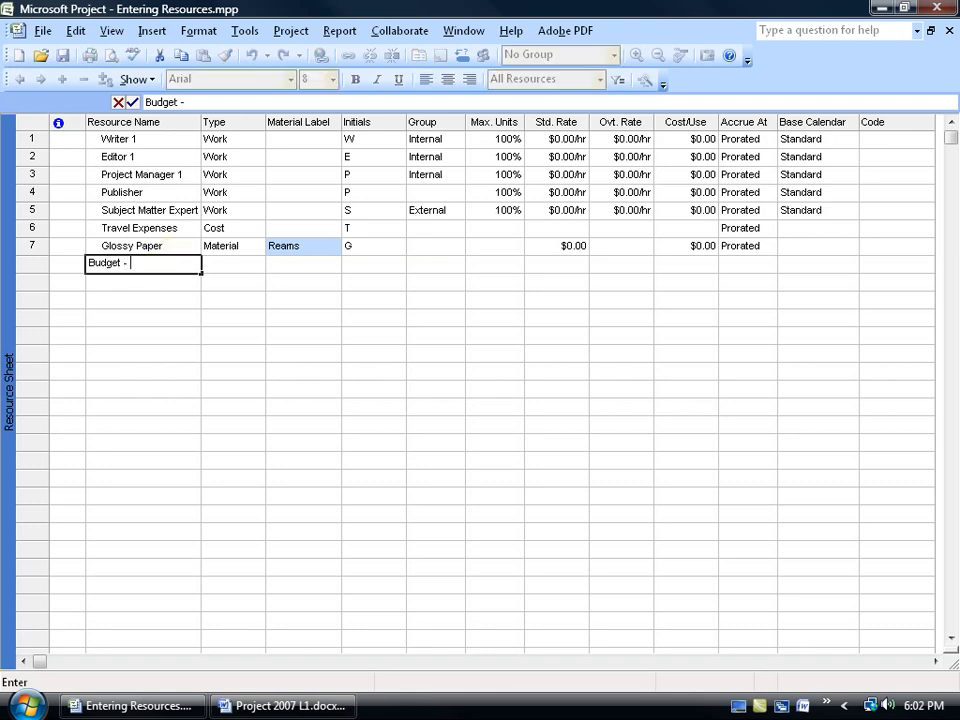
{"action": "type", "text": " Miscellaneous"}
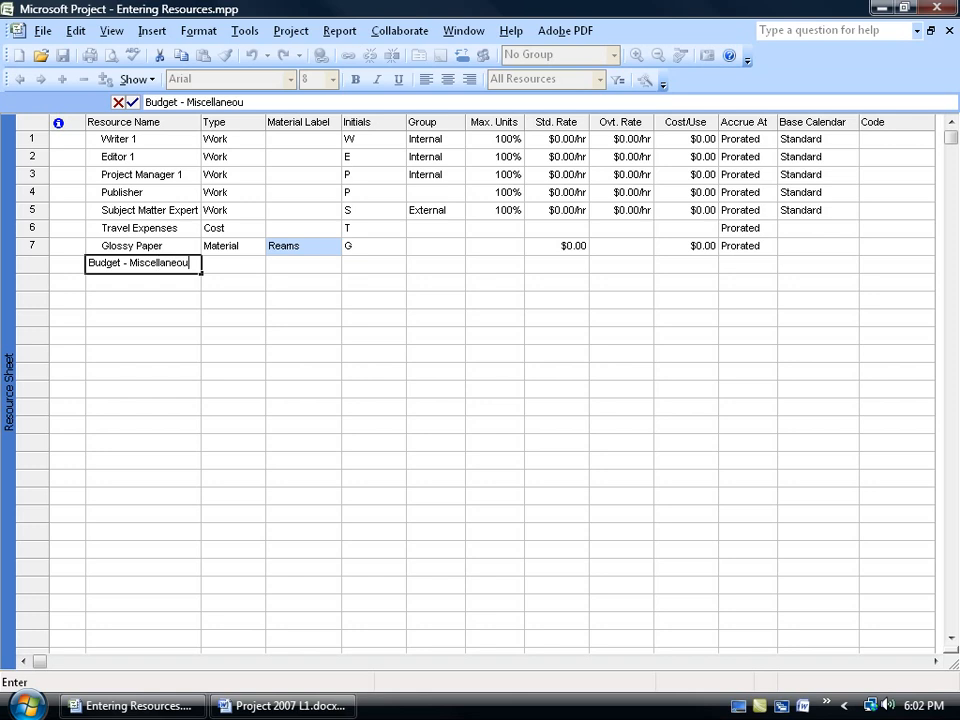
{"action": "left_click", "coordinate": [193, 260]}
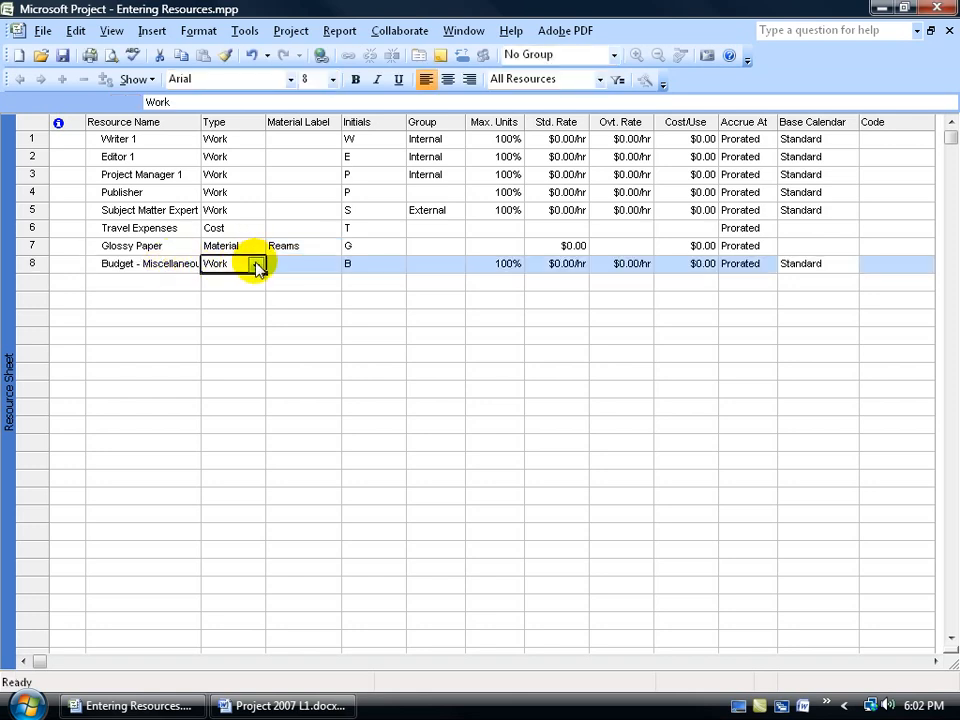
{"action": "left_click", "coordinate": [256, 265]}
{"action": "left_click", "coordinate": [235, 304]}
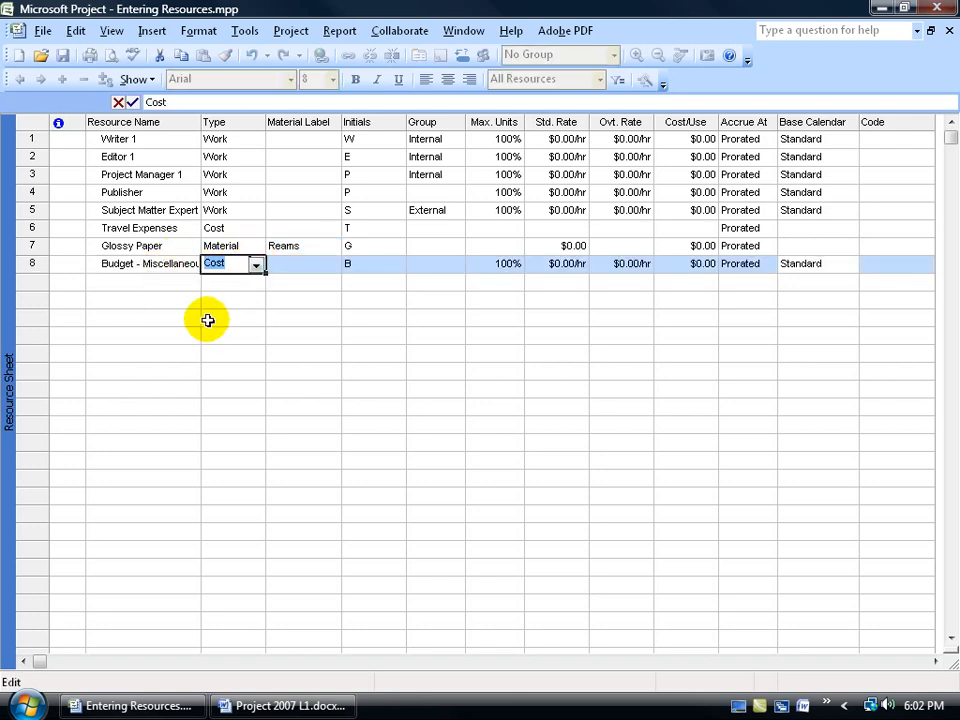
Add a resource named Budget - Labor in row 9, keeping the resource type Work.
{"action": "left_click", "coordinate": [175, 281]}
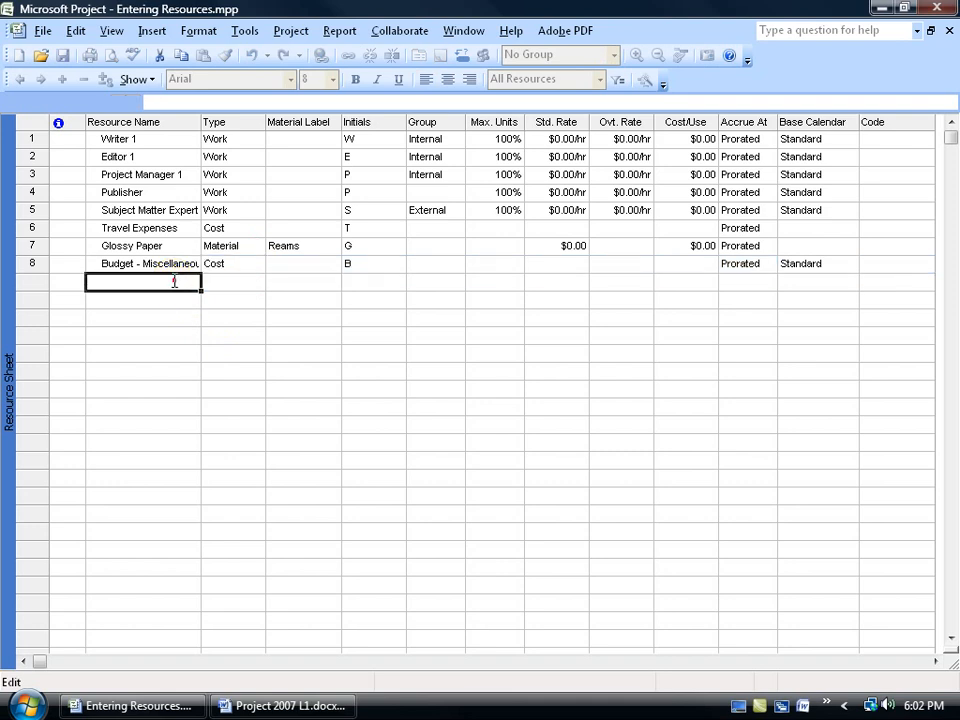
{"action": "type", "text": "Budg"}
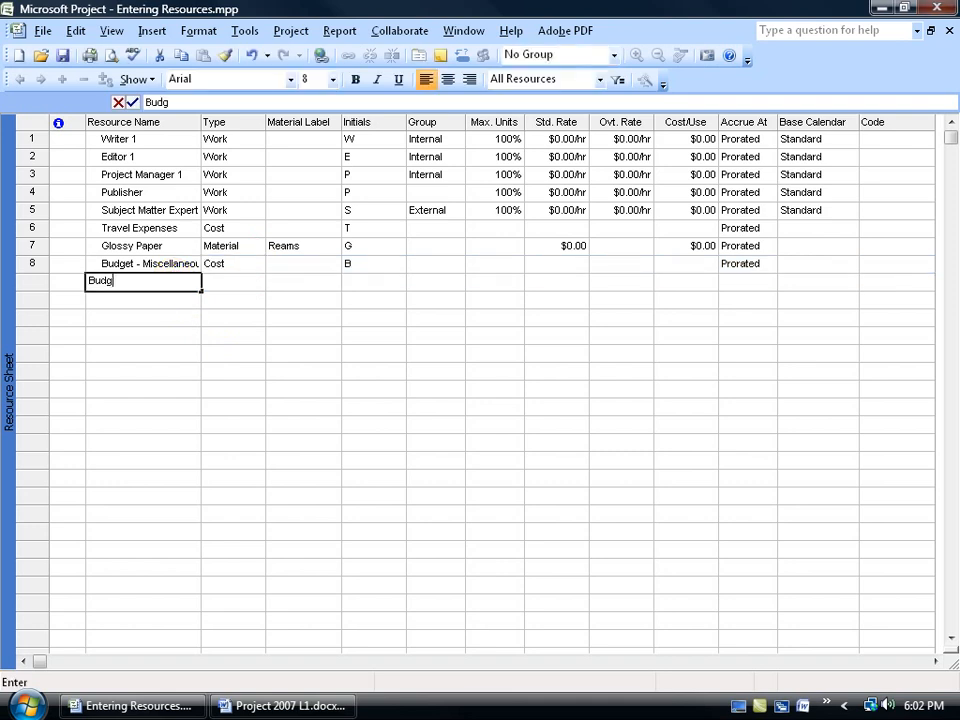
{"action": "type", "text": "et - Labor"}
{"action": "key", "text": "Tab"}
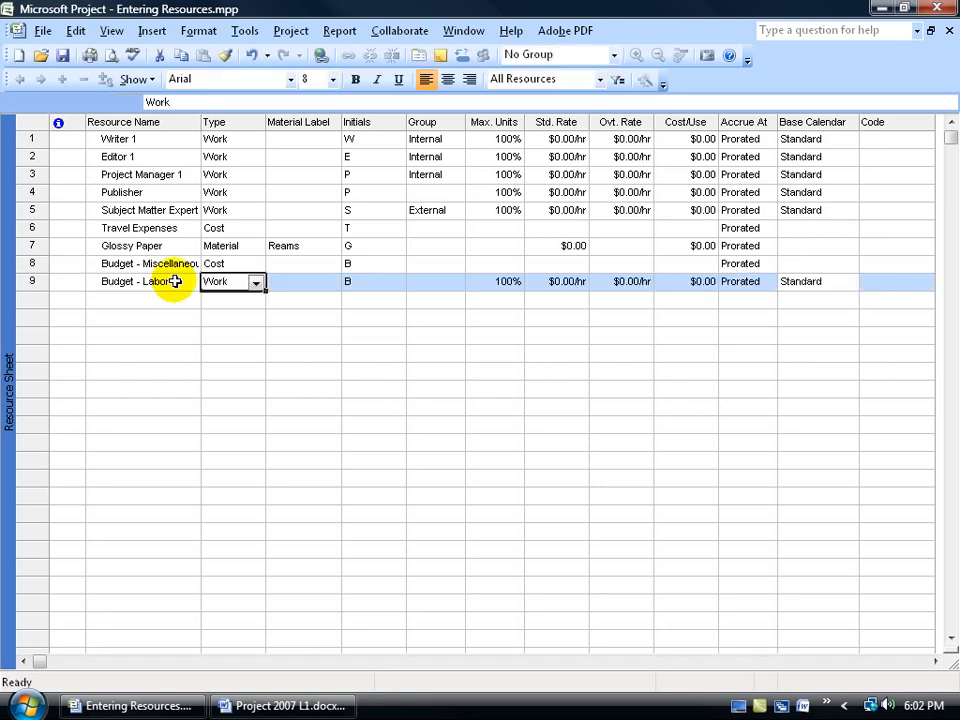
Add a resource named Budget - Material in row 10 with the resource type Material.
{"action": "left_click", "coordinate": [163, 298]}
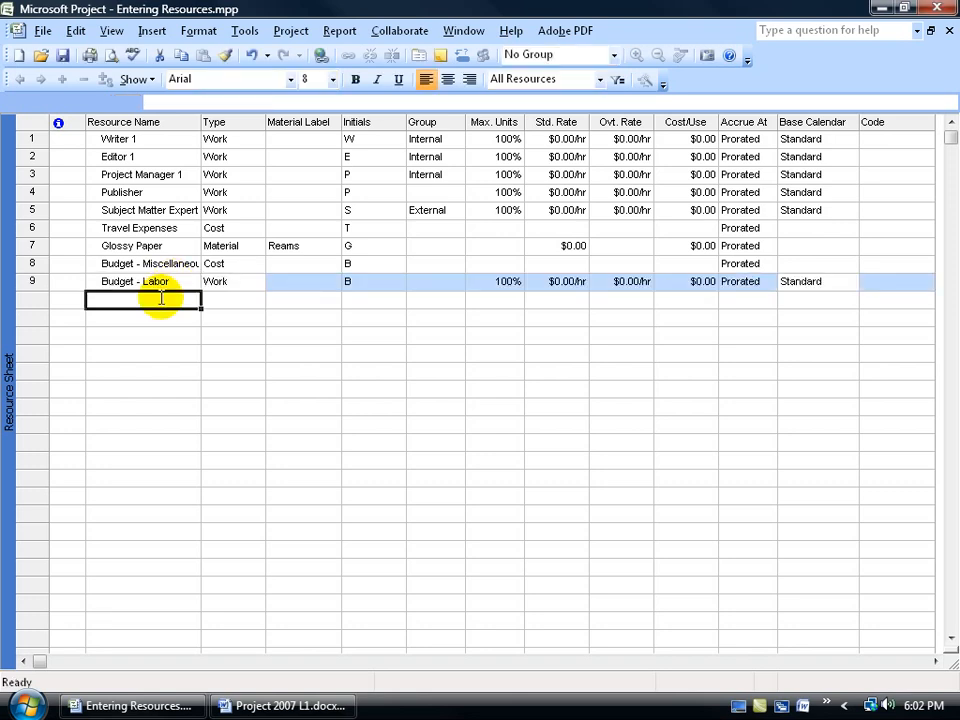
{"action": "type", "text": "Budget - Material"}
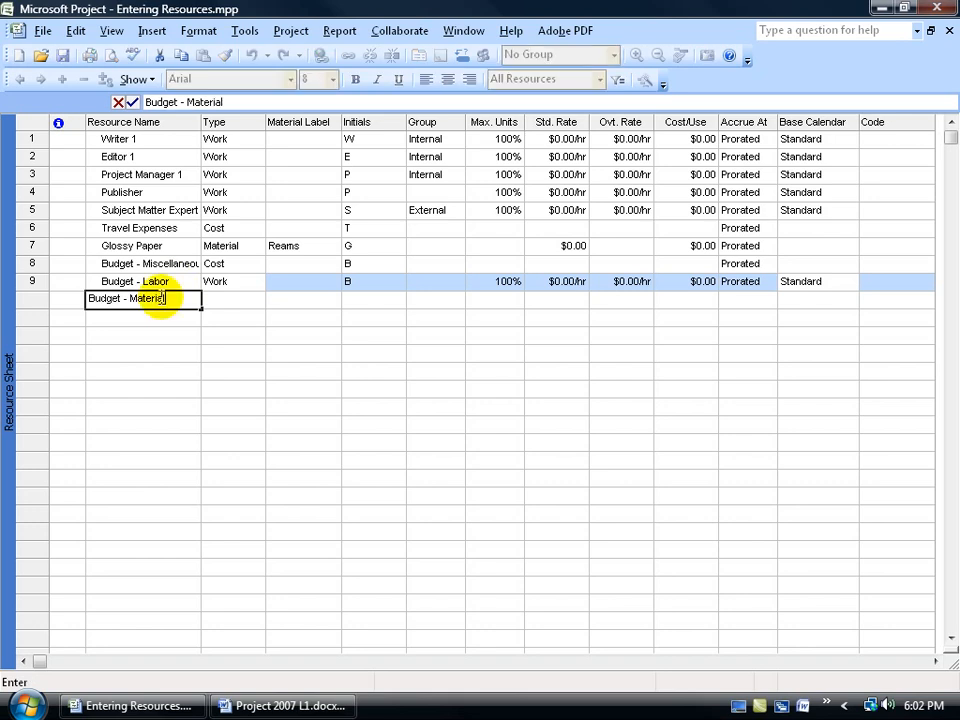
{"action": "key", "text": "Tab"}
{"action": "left_click", "coordinate": [257, 300]}
{"action": "left_click", "coordinate": [238, 328]}
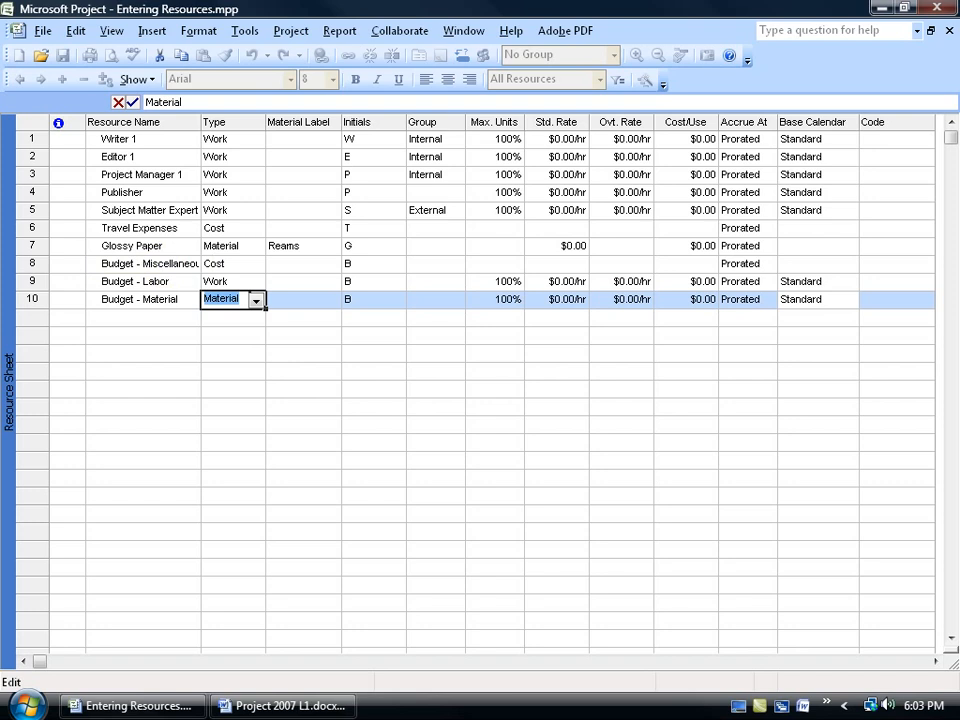
Mark the Budget - Miscellaneous resource as a budget resource in its resource information.
{"action": "double_click", "coordinate": [160, 265]}
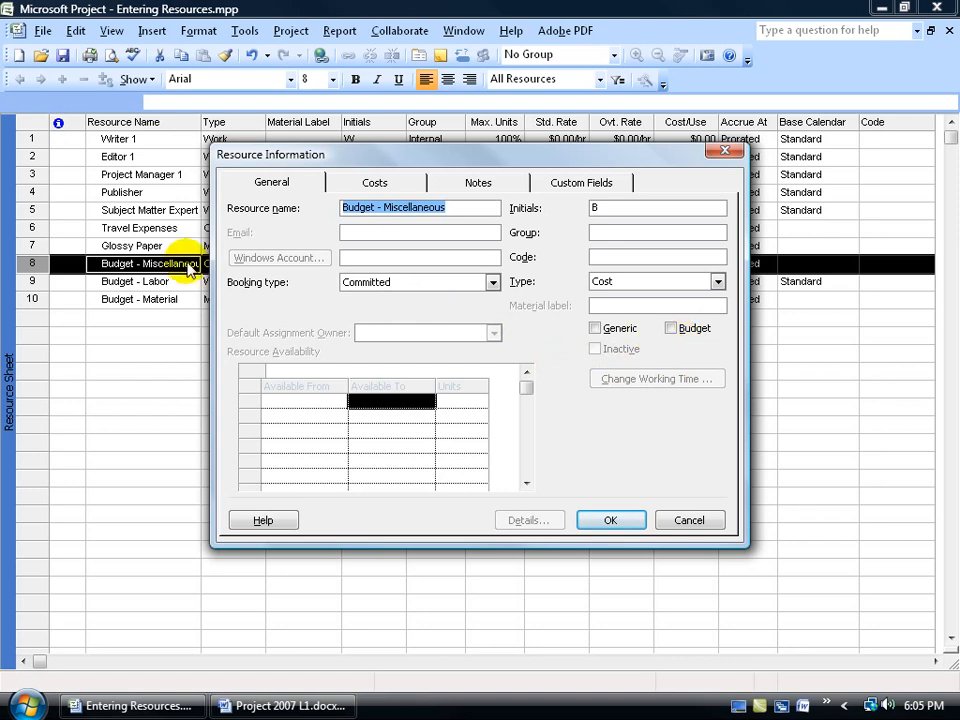
{"action": "left_click_drag", "start_coordinate": [300, 160], "coordinate": [363, 181]}
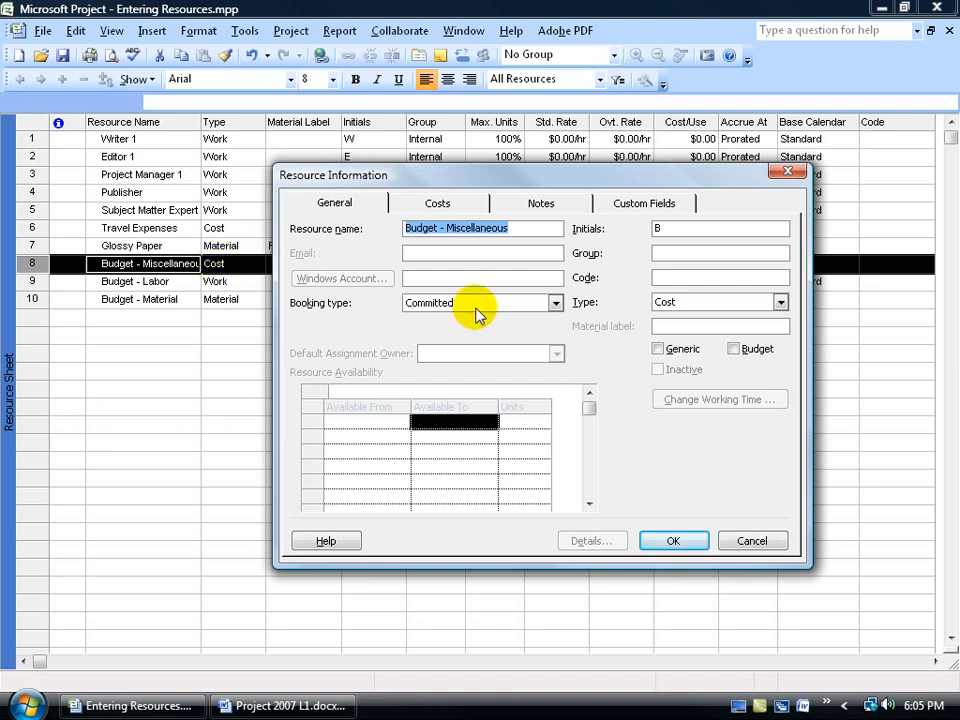
{"action": "left_click", "coordinate": [733, 349]}
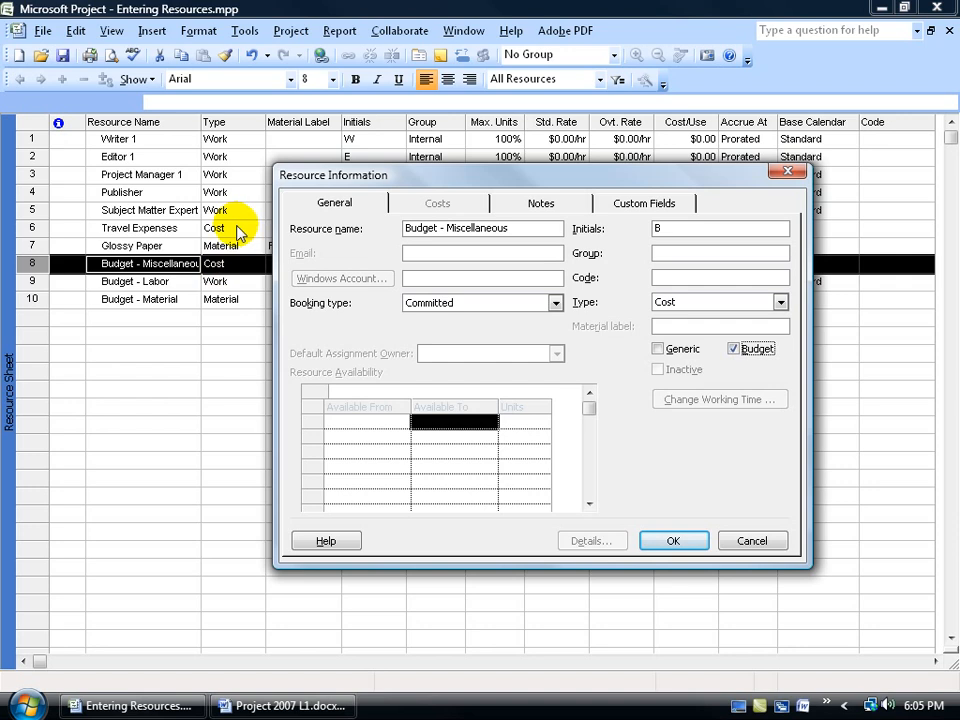
{"action": "left_click", "coordinate": [674, 541]}
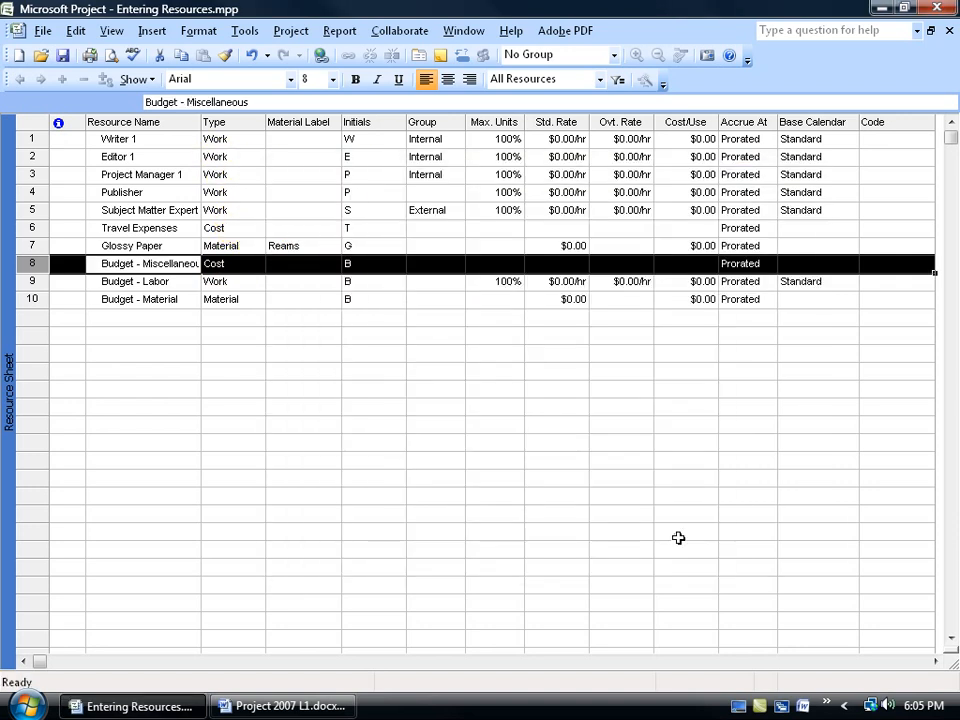
Mark the Budget - Labor and Budget - Material resources as budget resources in their resource information.
{"action": "double_click", "coordinate": [160, 282]}
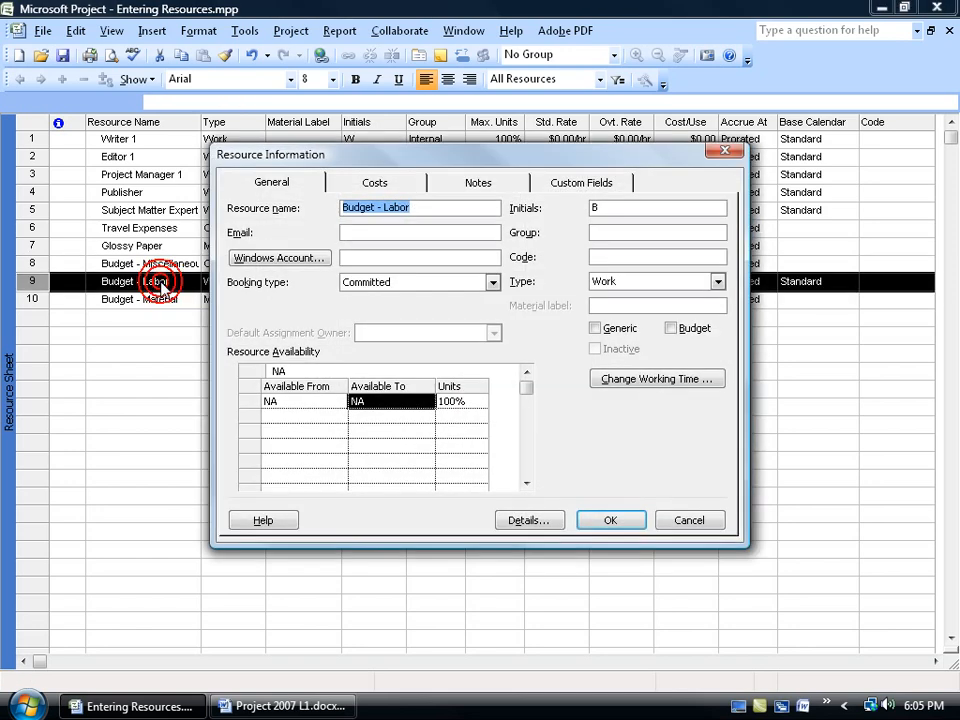
{"action": "left_click", "coordinate": [672, 328]}
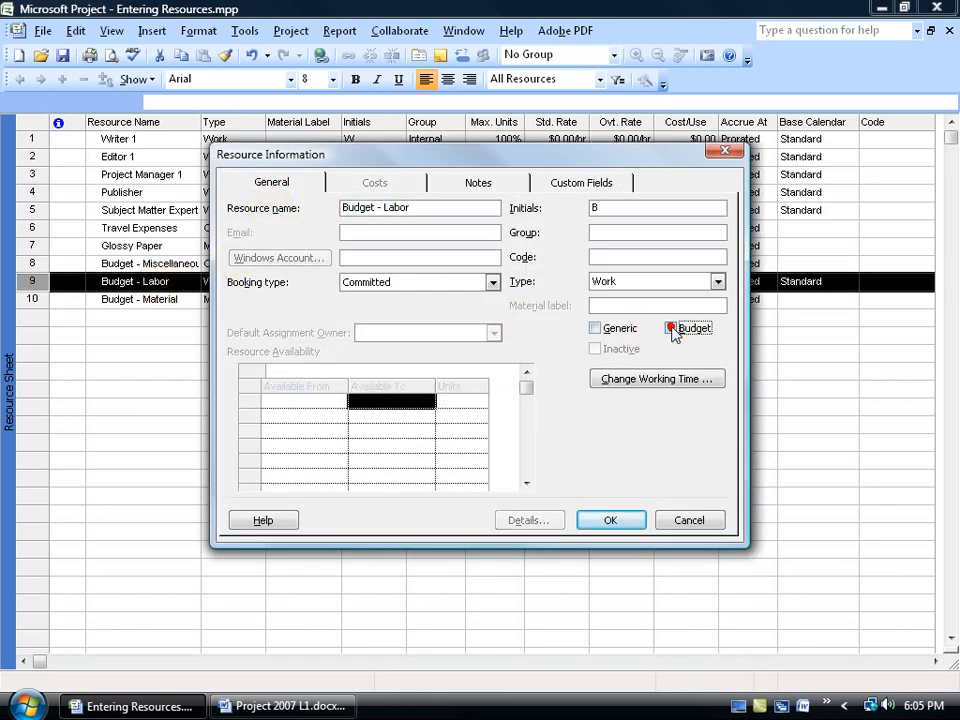
{"action": "left_click", "coordinate": [610, 520]}
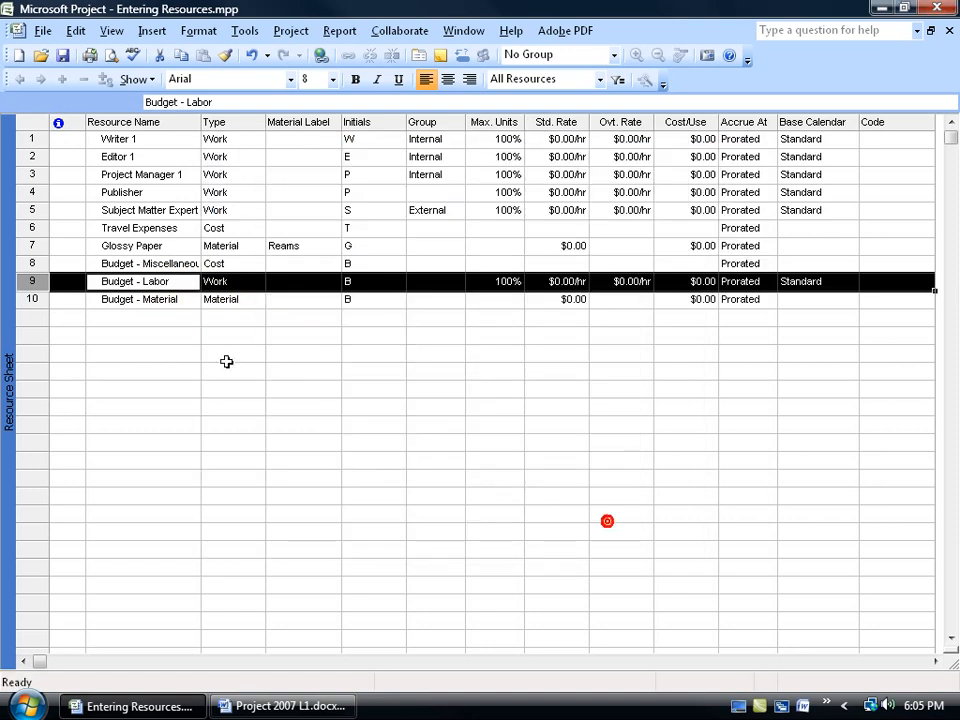
{"action": "double_click", "coordinate": [153, 302]}
{"action": "left_click", "coordinate": [672, 328]}
{"action": "left_click", "coordinate": [615, 522]}
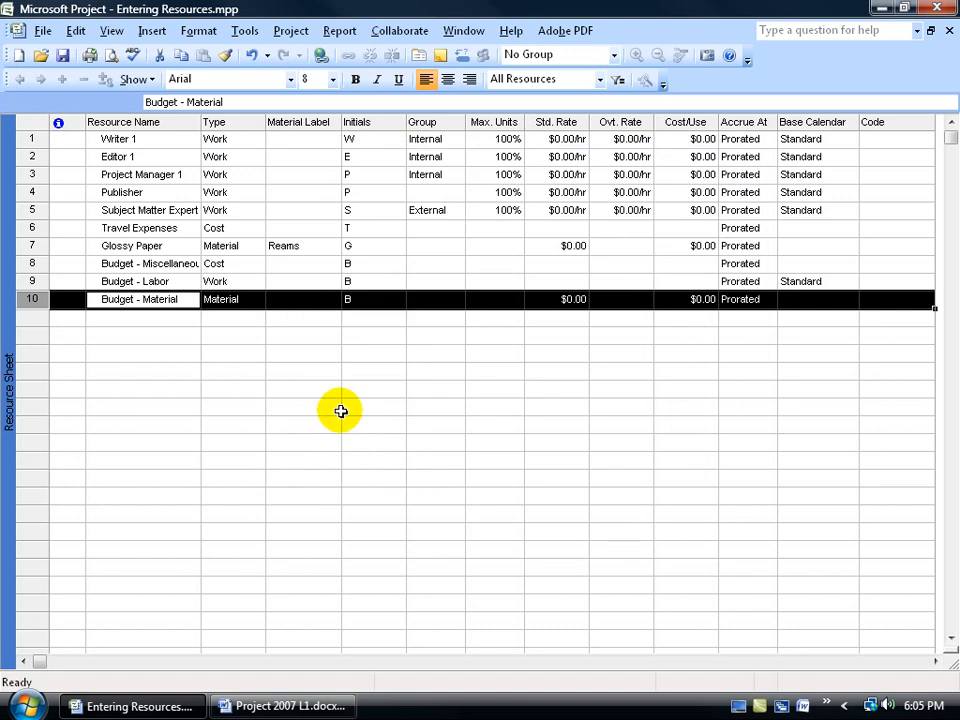
Review the regular resources in rows 1 to 7 and the types of the three budget resources.
{"action": "left_click_drag", "start_coordinate": [112, 139], "coordinate": [212, 250]}
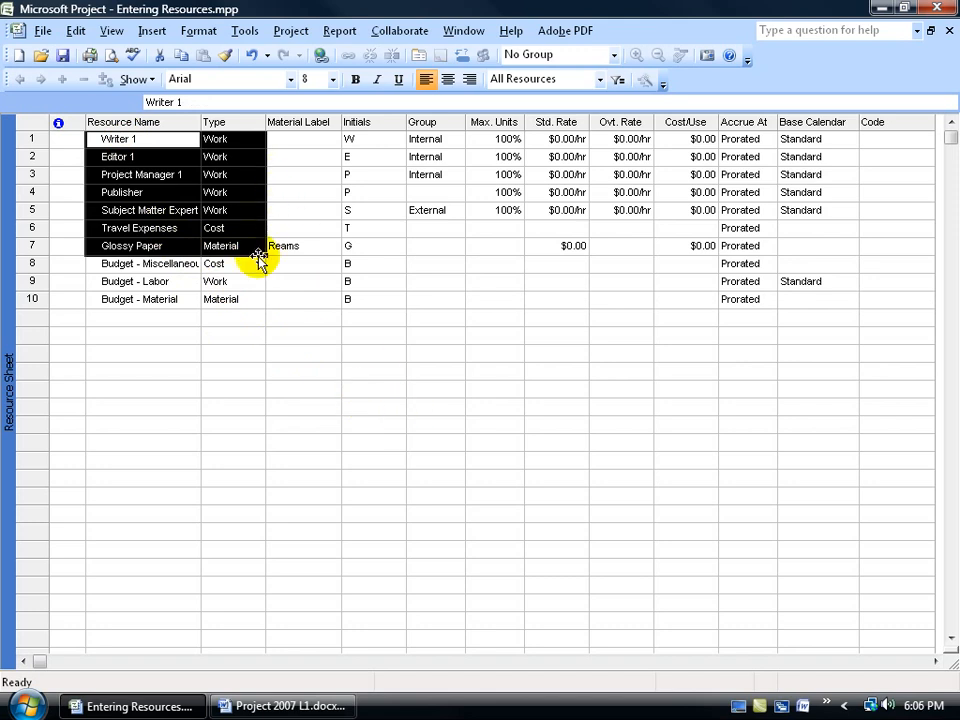
{"action": "left_click_drag", "start_coordinate": [141, 263], "coordinate": [150, 292]}
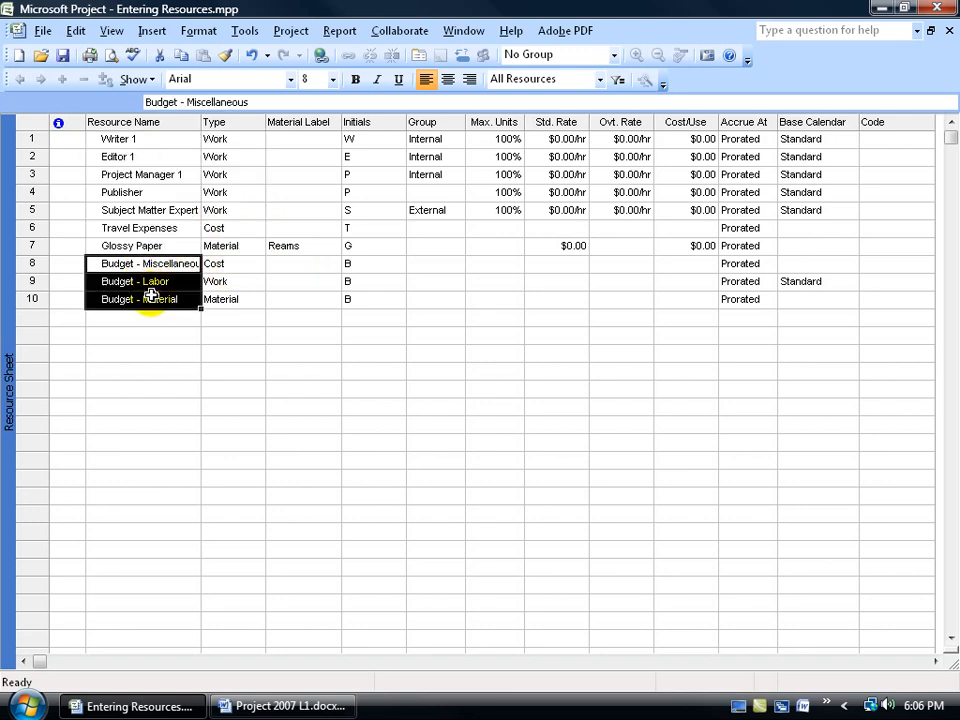
{"action": "left_click", "coordinate": [243, 265]}
{"action": "left_click", "coordinate": [240, 284]}
{"action": "left_click", "coordinate": [242, 298]}
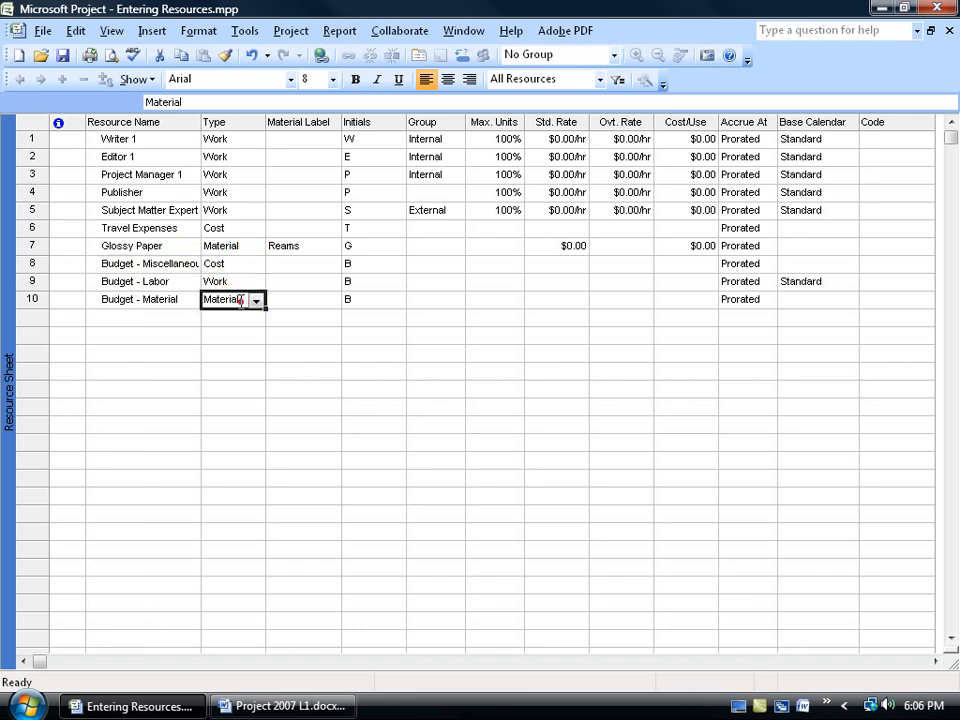
{"action": "left_click", "coordinate": [246, 320]}
{"action": "left_click", "coordinate": [244, 321]}
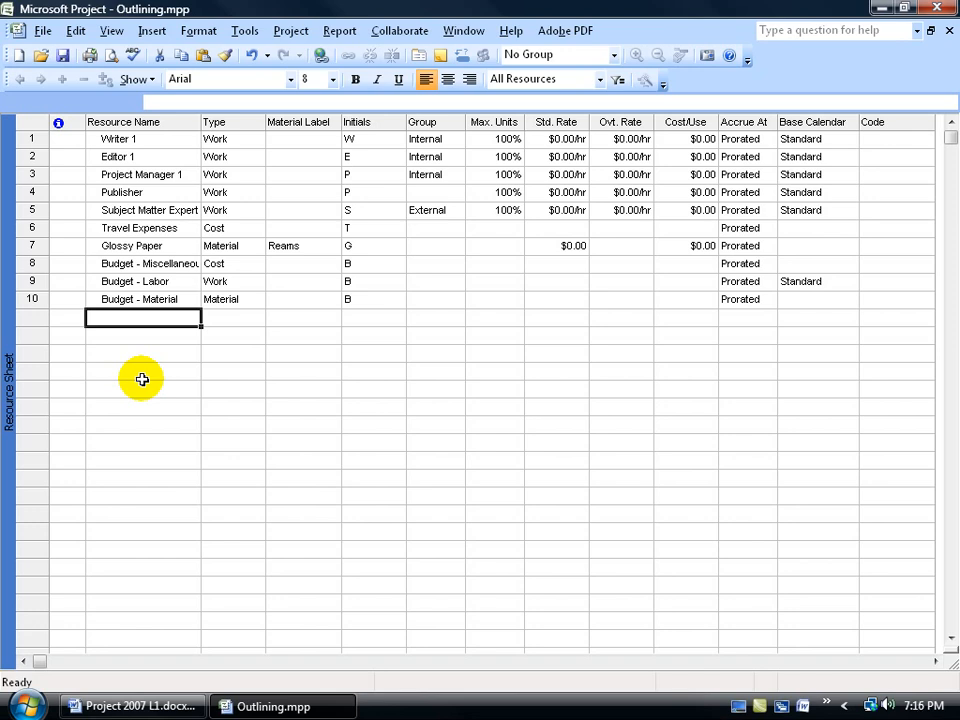
Switch the Outlining project to the Gantt Chart view through the View Bar, and hide the View Bar again.
{"action": "left_click", "coordinate": [108, 30]}
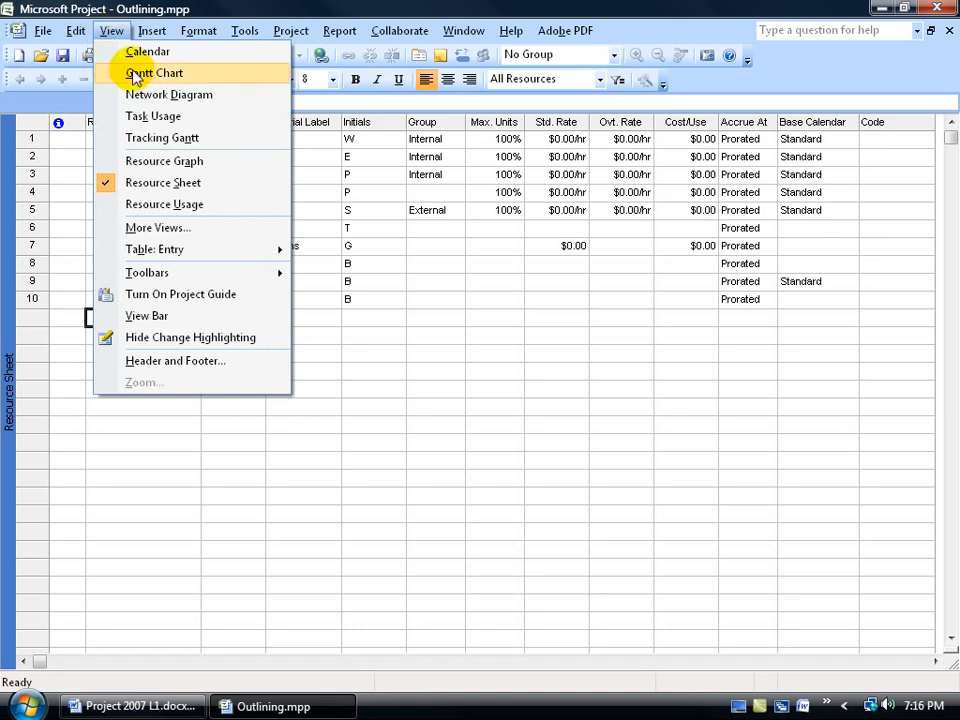
{"action": "right_click", "coordinate": [8, 248]}
{"action": "right_click", "coordinate": [9, 247]}
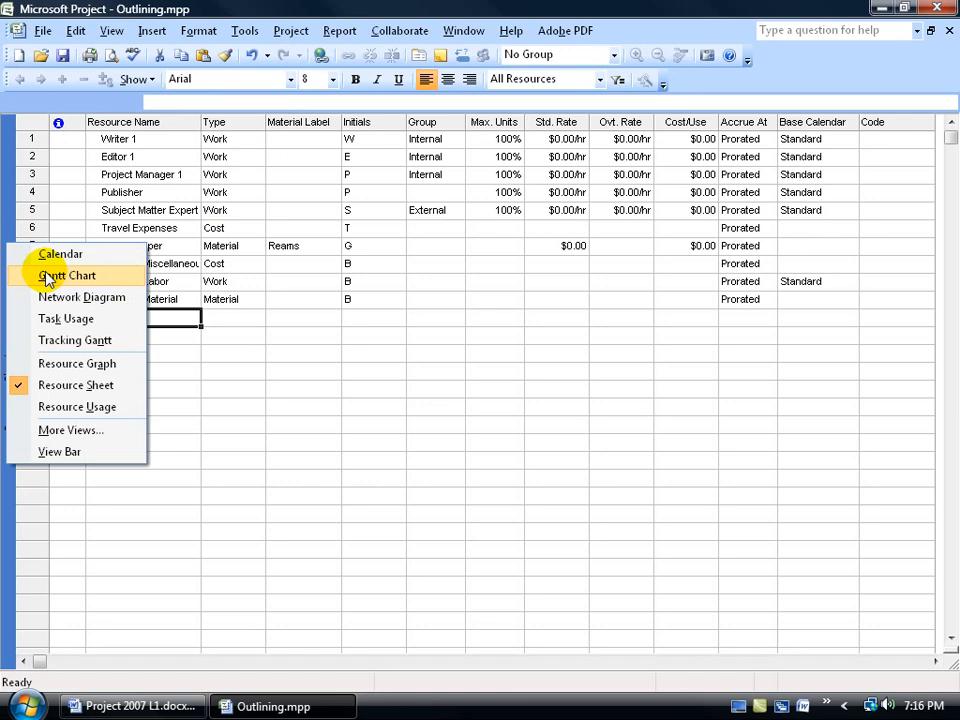
{"action": "left_click", "coordinate": [62, 452]}
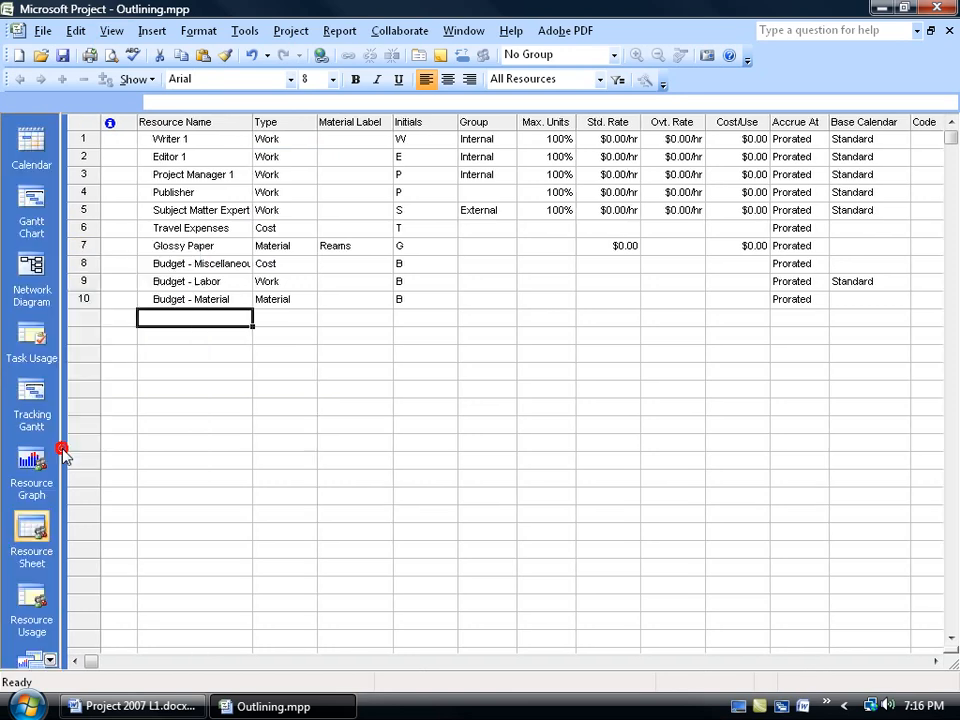
{"action": "left_click", "coordinate": [31, 202]}
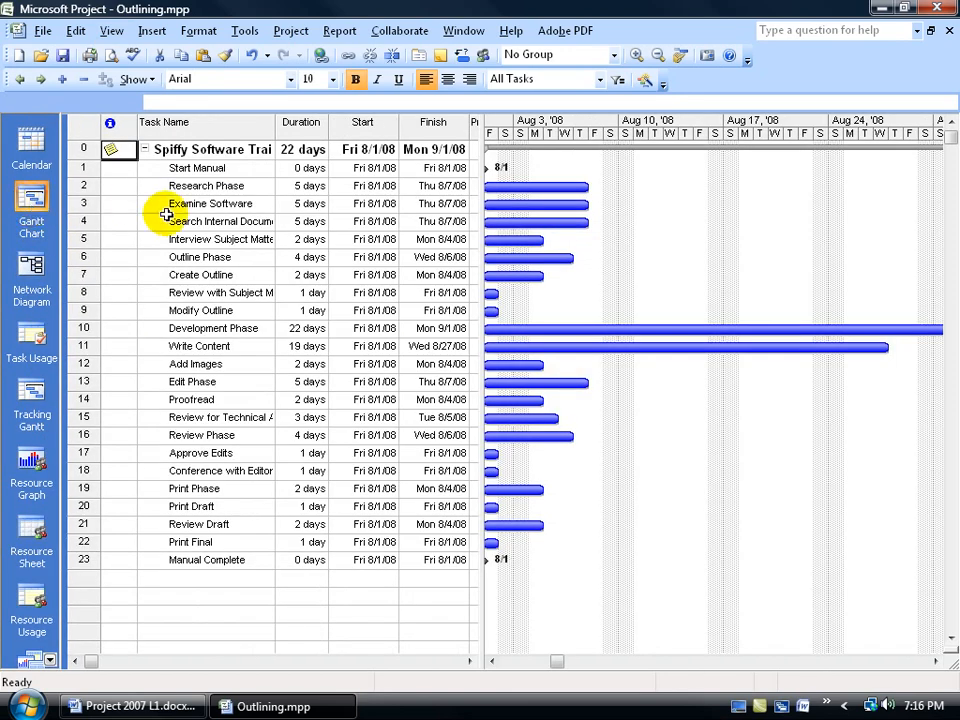
{"action": "right_click", "coordinate": [31, 231]}
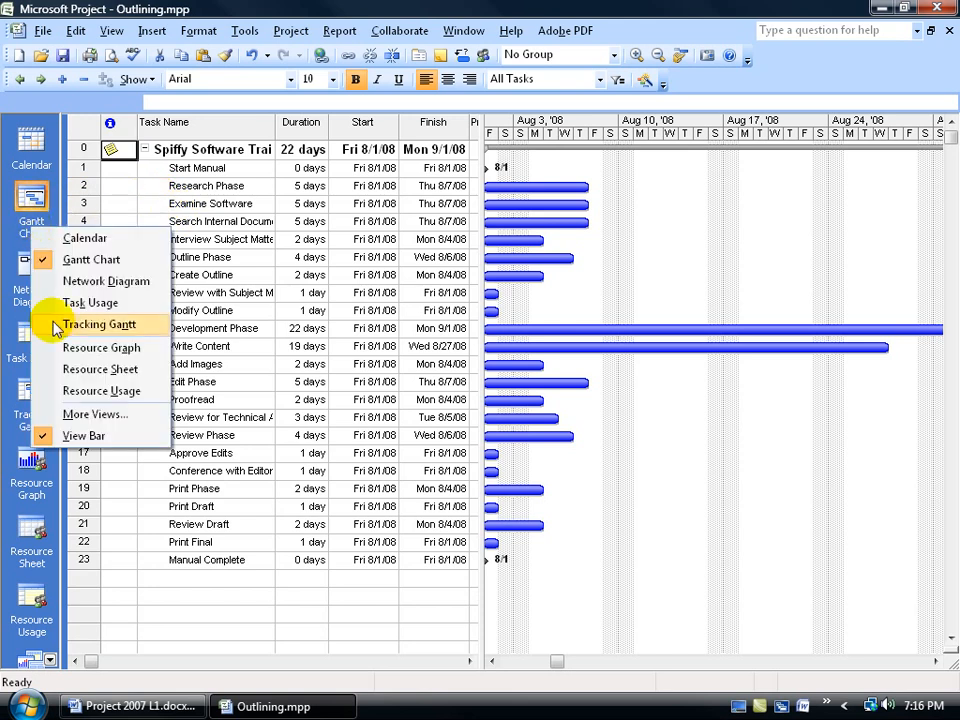
{"action": "left_click", "coordinate": [43, 432]}
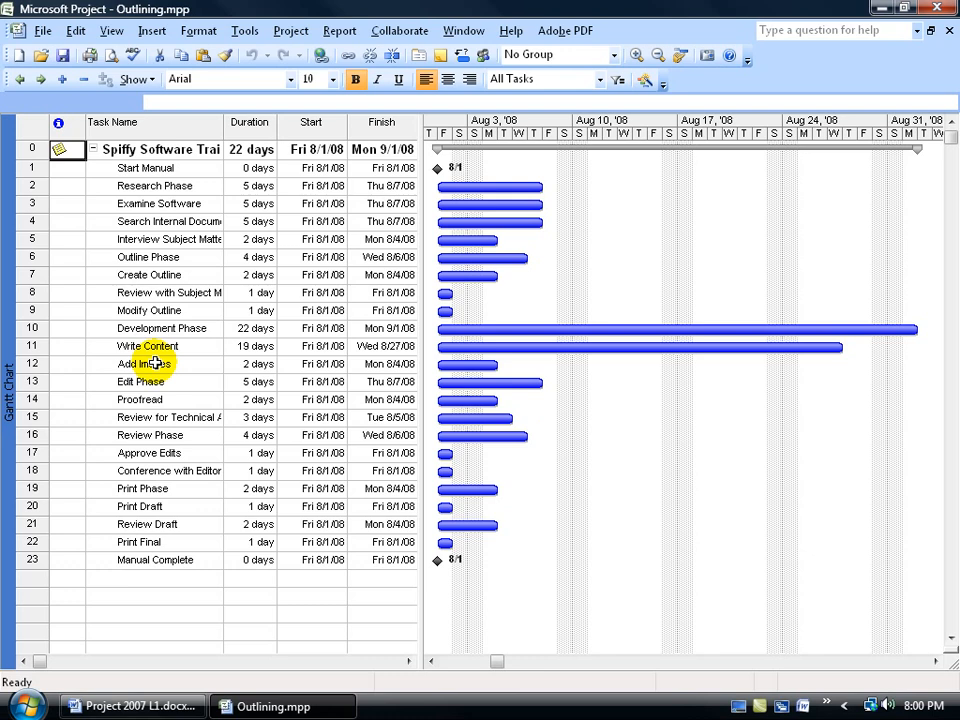
Highlight the Research, Outline, Development, Edit, Review and Print Phase tasks together to examine the phases, and clear the selection.
{"action": "left_click", "coordinate": [202, 187]}
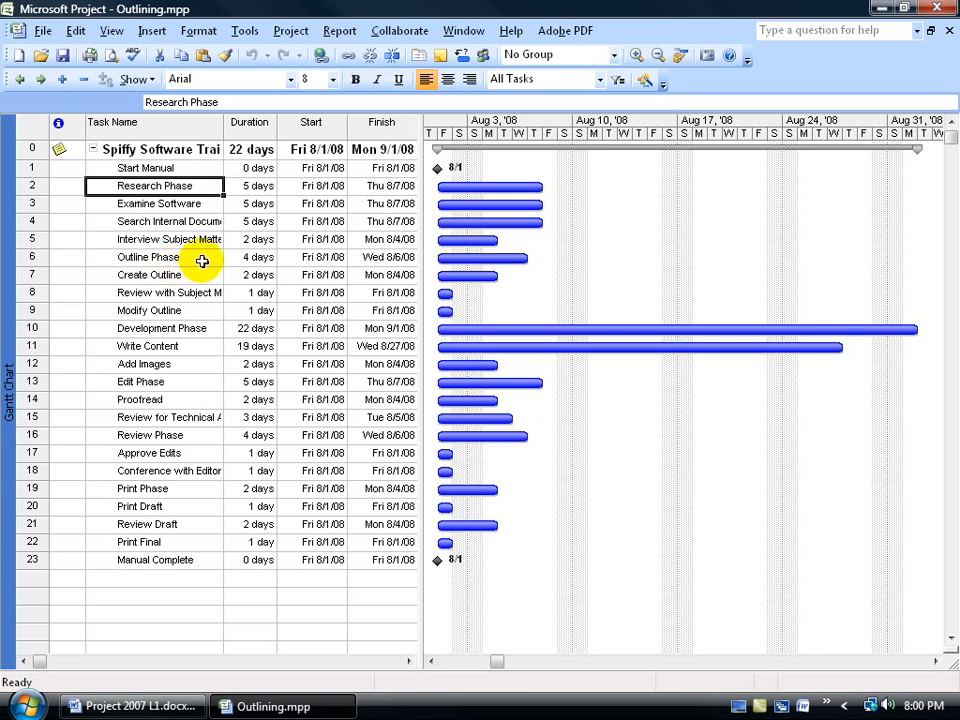
{"action": "left_click", "coordinate": [189, 257], "text": "ctrl"}
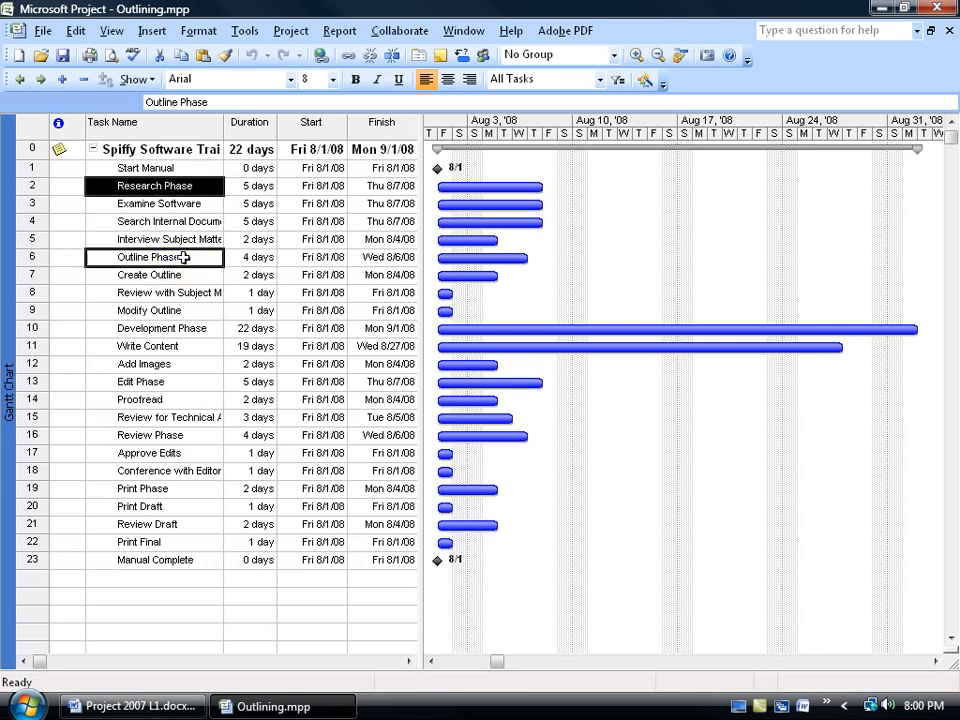
{"action": "left_click", "coordinate": [189, 328], "text": "ctrl"}
{"action": "left_click", "coordinate": [180, 381], "text": "ctrl"}
{"action": "left_click", "coordinate": [179, 435], "text": "ctrl"}
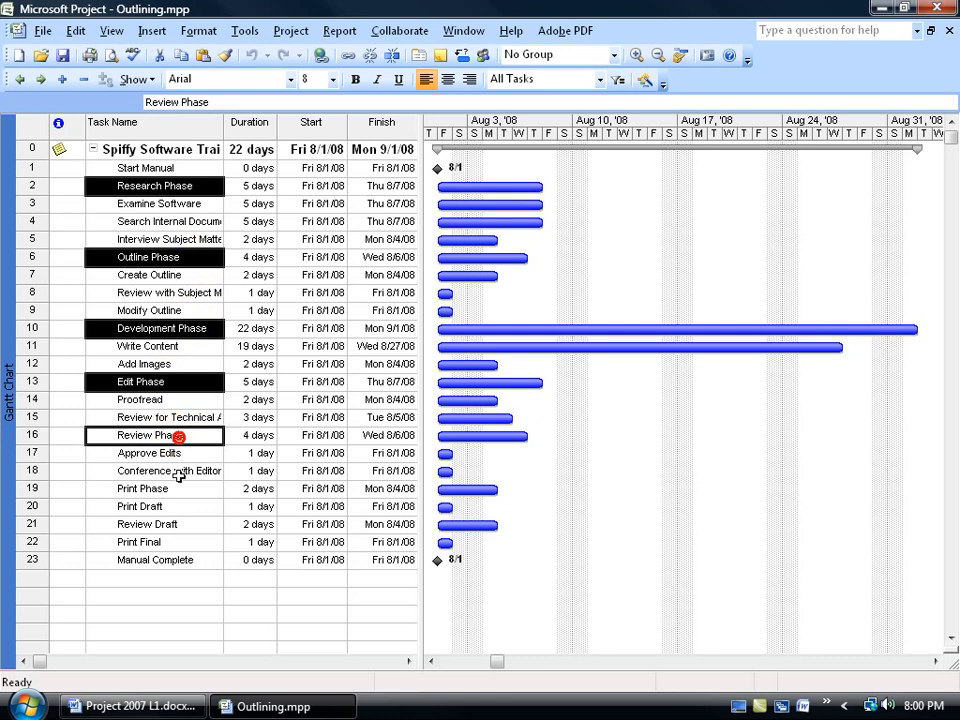
{"action": "left_click", "coordinate": [172, 488], "text": "ctrl"}
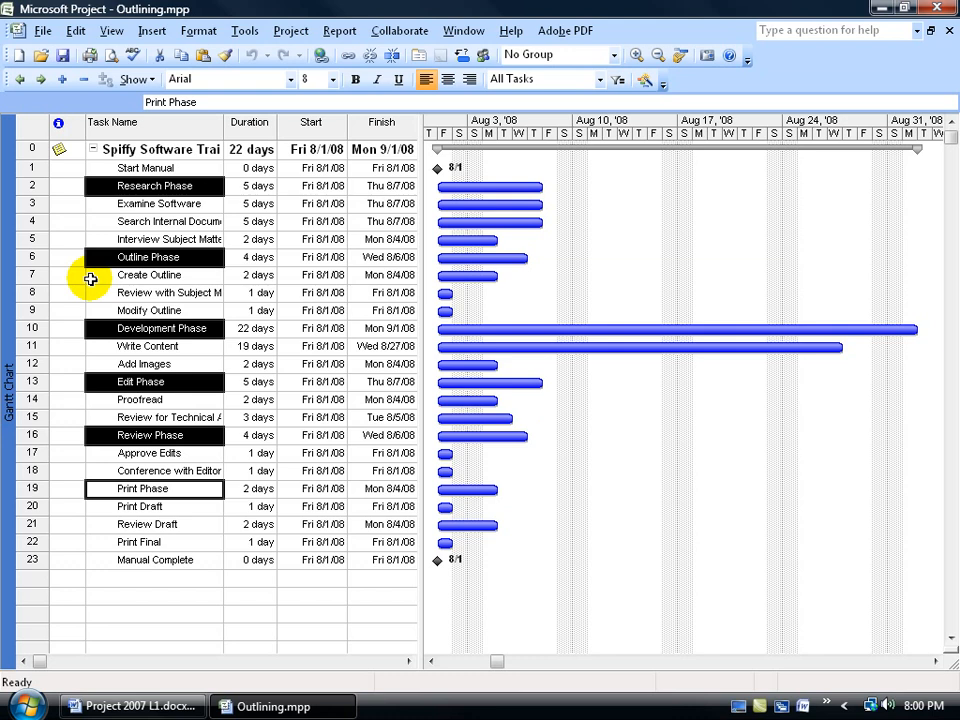
{"action": "left_click", "coordinate": [146, 273]}
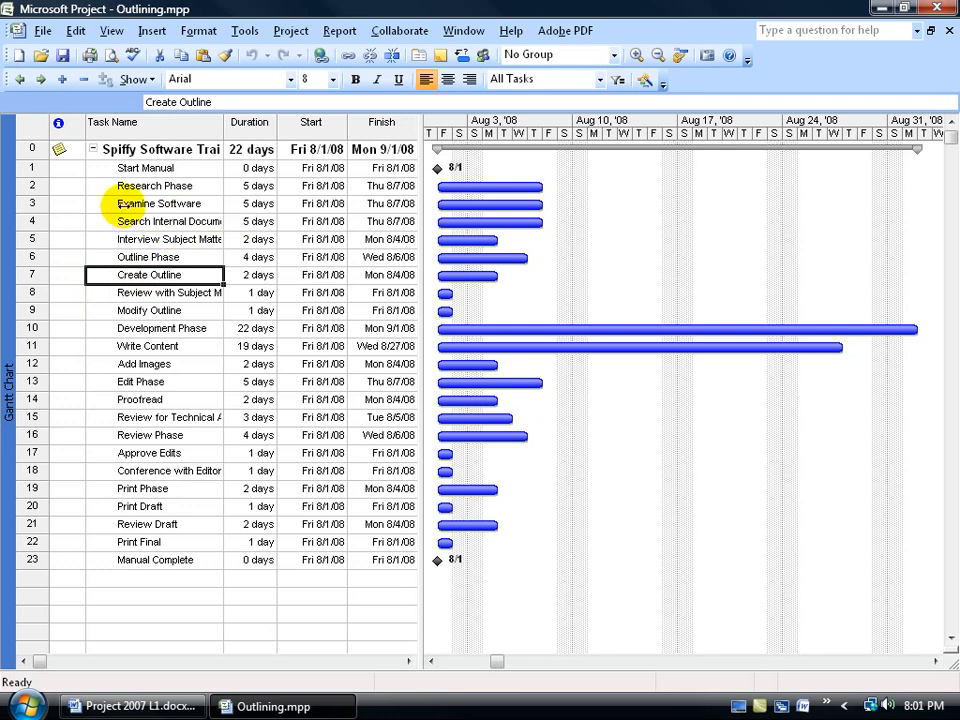
Indent the tasks listed below the Research, Outline, Development, Edit, Review and Print Phase tasks to make them subtasks of their phase.
{"action": "left_click_drag", "start_coordinate": [120, 203], "coordinate": [122, 240]}
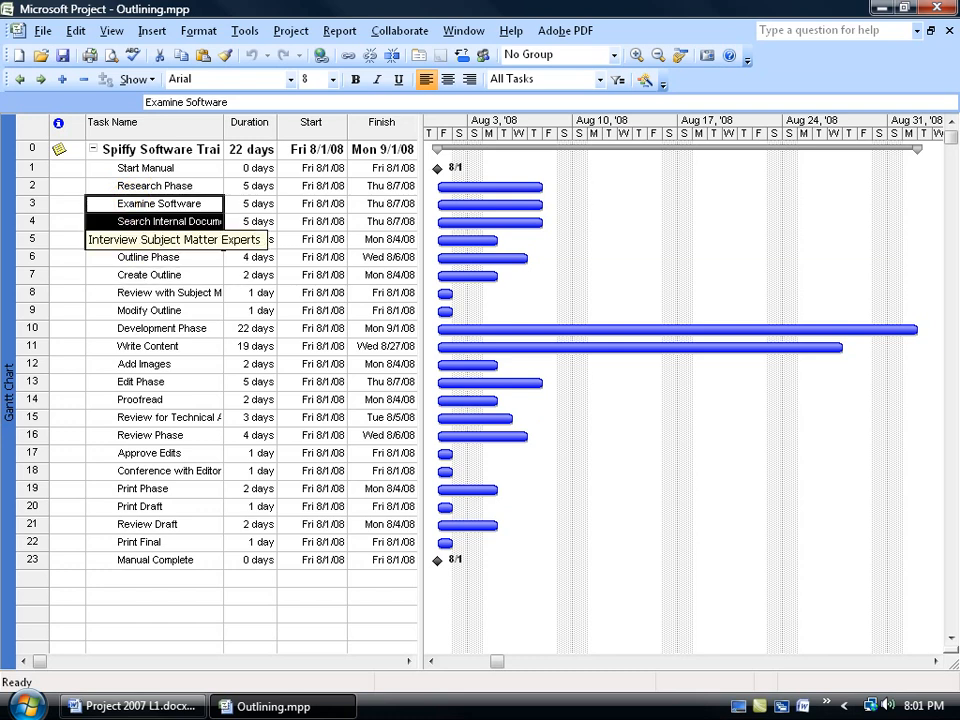
{"action": "left_click", "coordinate": [42, 87]}
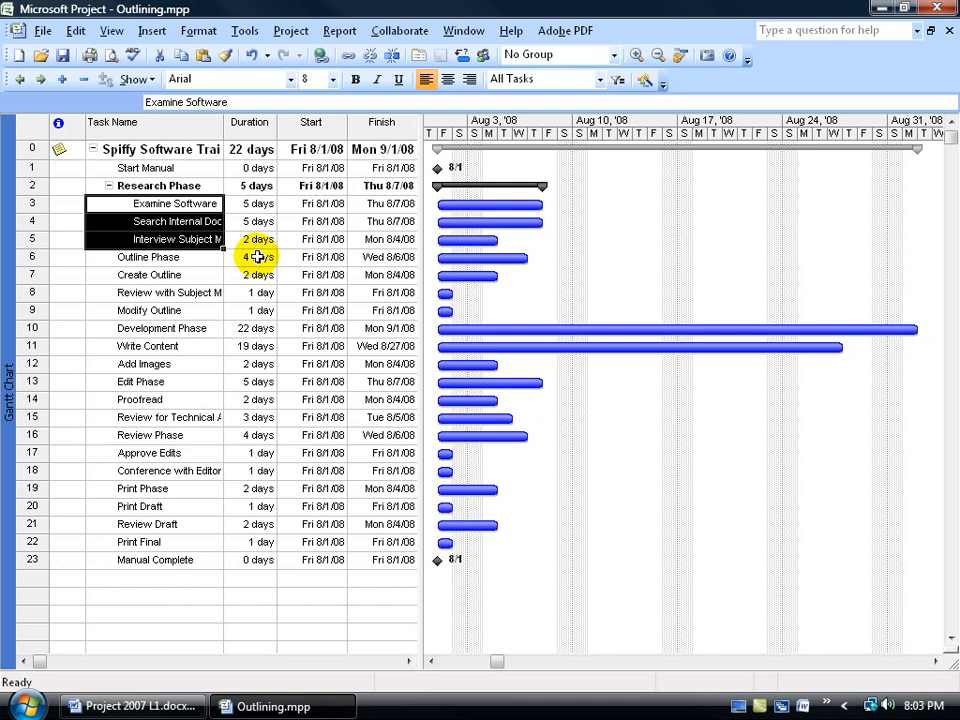
{"action": "left_click", "coordinate": [165, 275]}
{"action": "left_click_drag", "start_coordinate": [165, 275], "coordinate": [181, 307]}
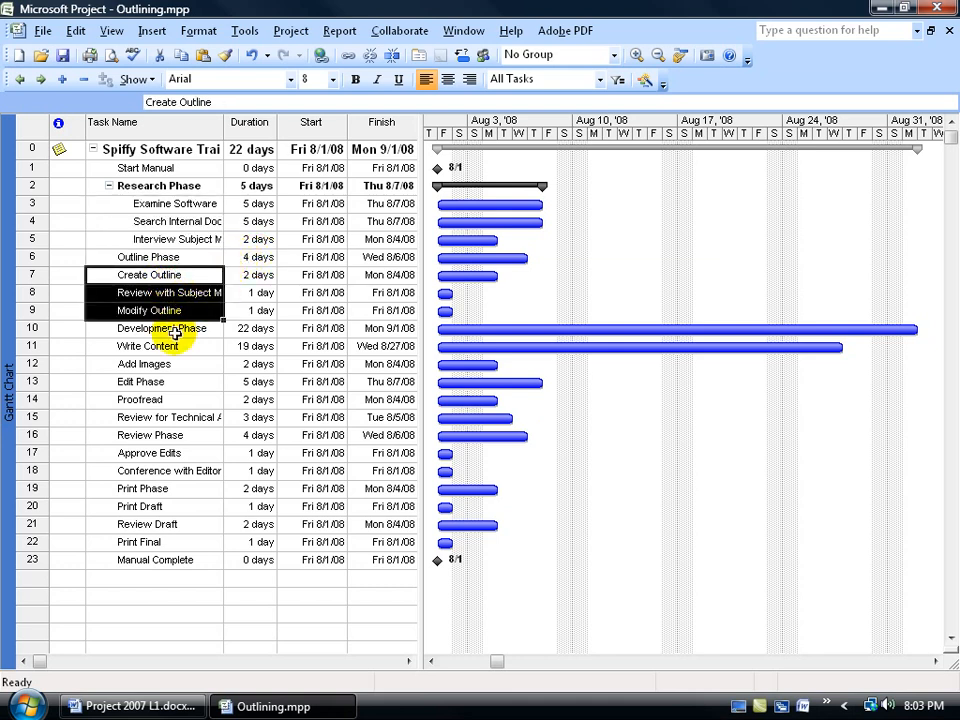
{"action": "left_click_drag", "start_coordinate": [155, 347], "coordinate": [150, 542]}
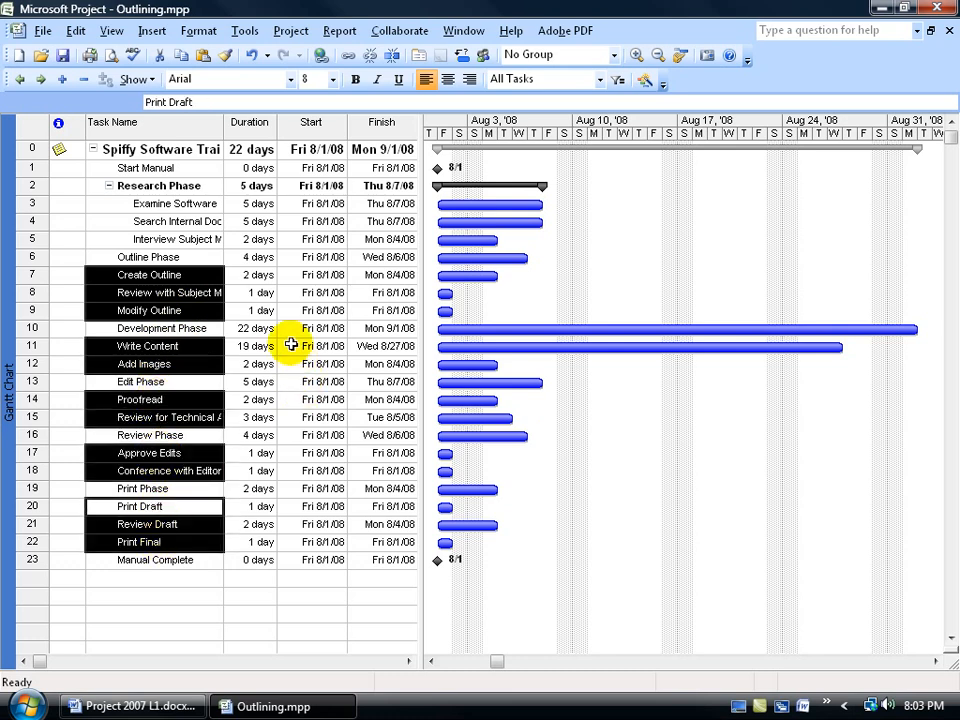
{"action": "left_click", "coordinate": [39, 80]}
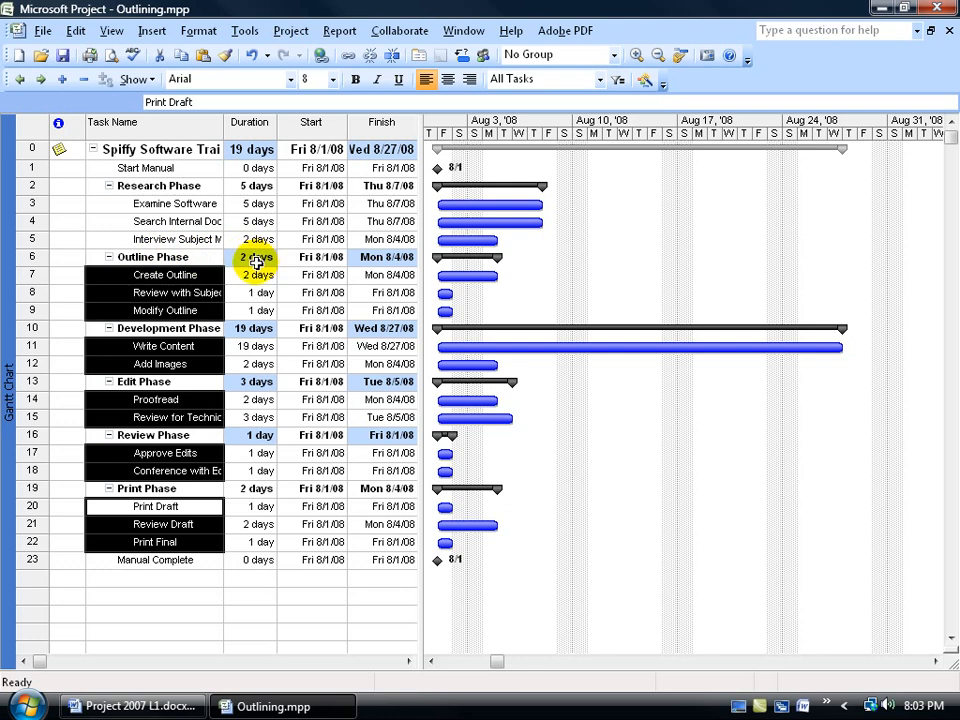
Save the Outlining project.
{"action": "left_click", "coordinate": [62, 55]}
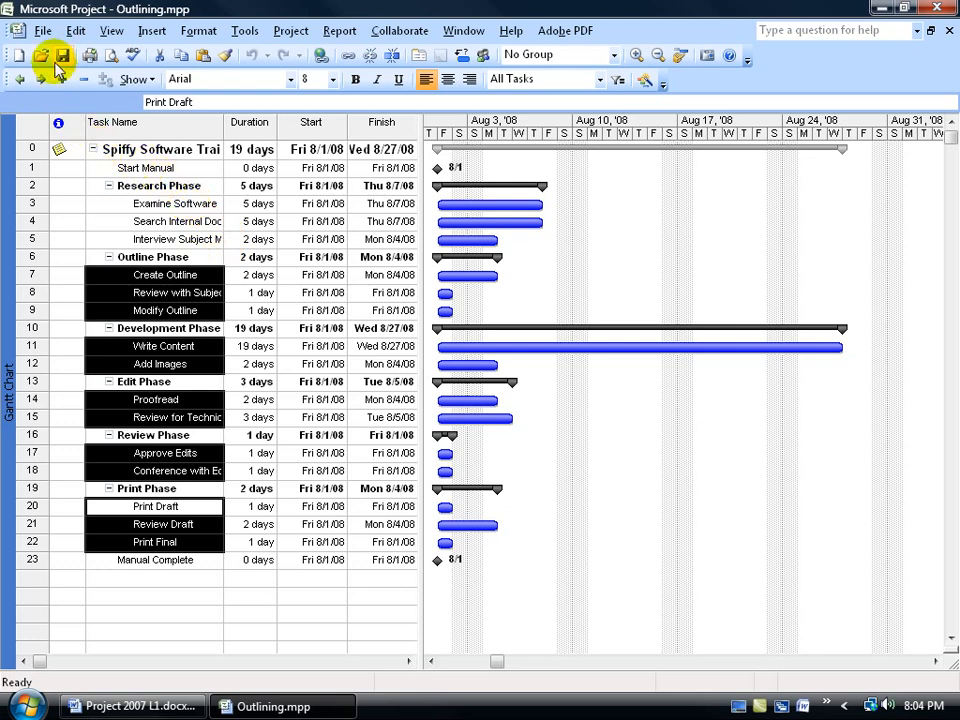
{"action": "left_click", "coordinate": [43, 31]}
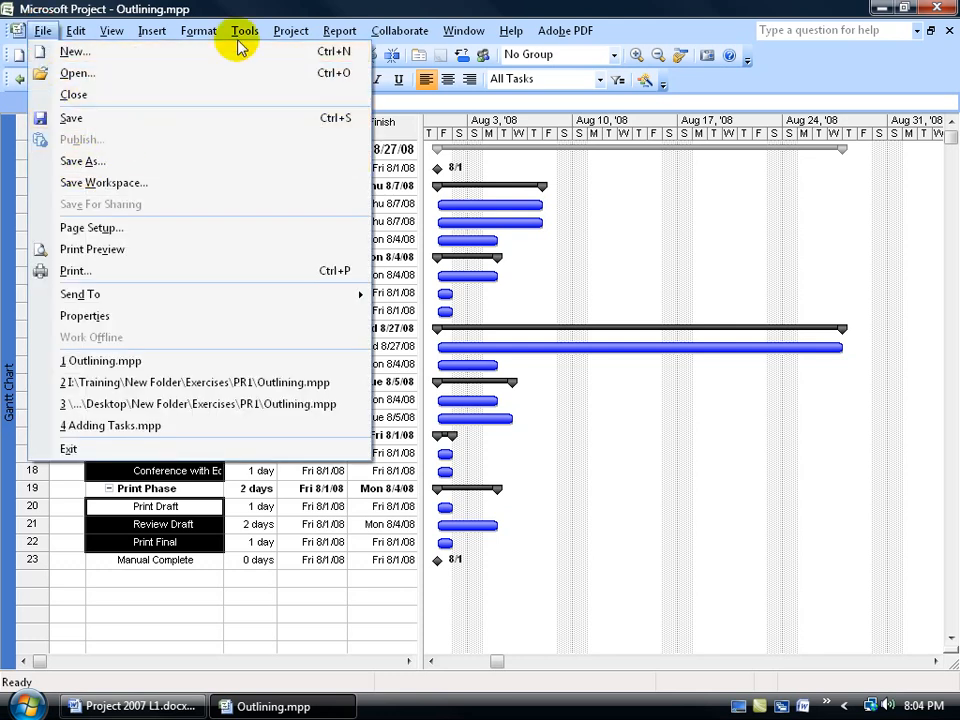
{"action": "left_click", "coordinate": [245, 8]}
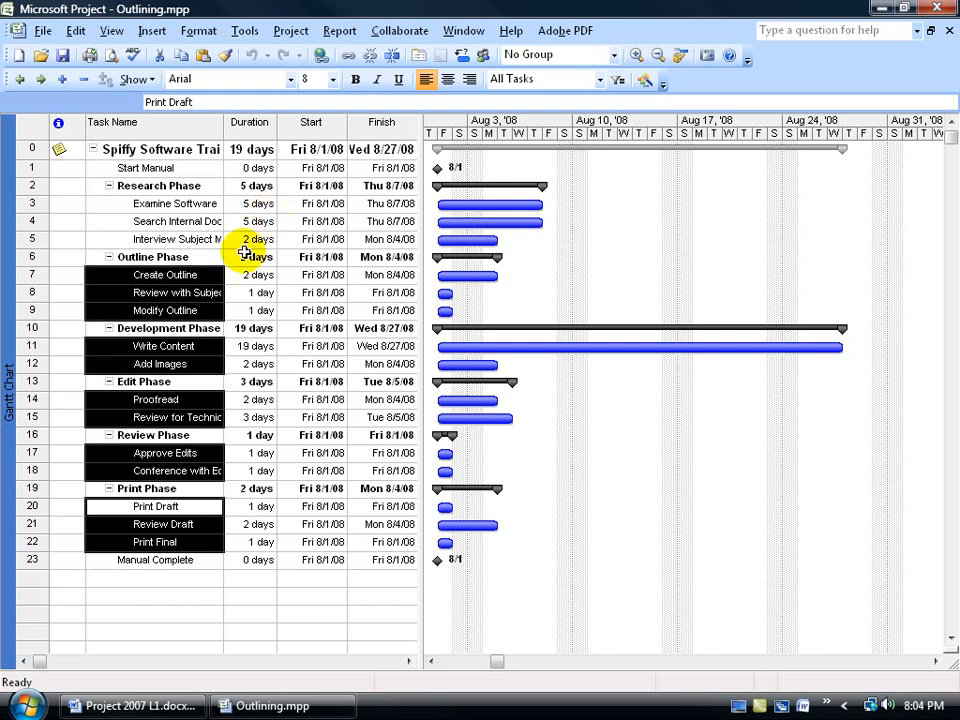
Outdent the Create Outline task to the phase level, and undo the outdent.
{"action": "left_click", "coordinate": [162, 274]}
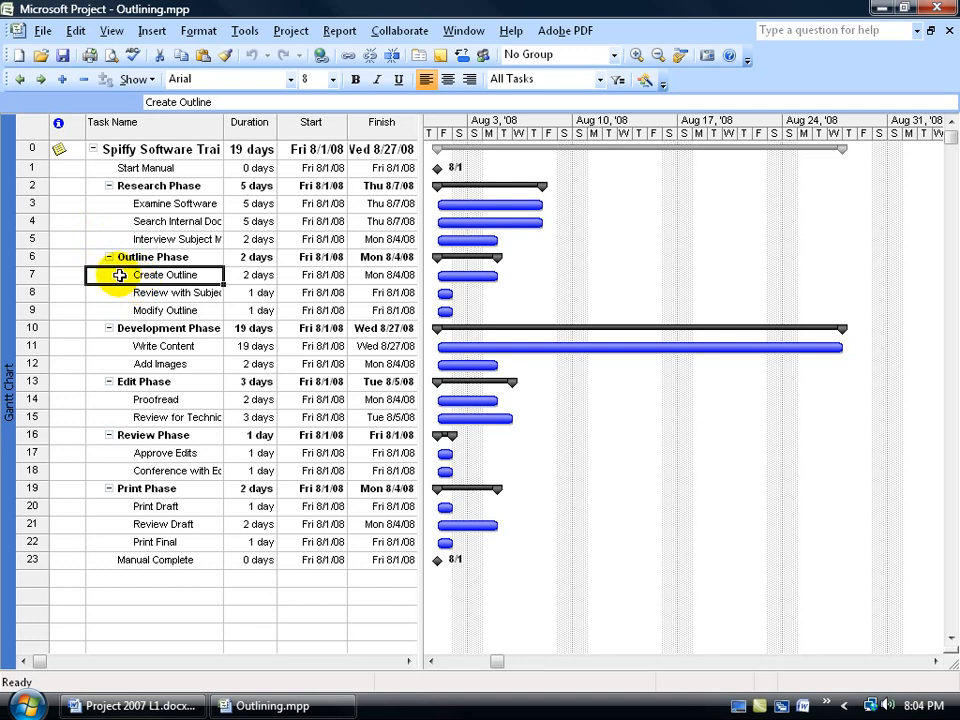
{"action": "left_click", "coordinate": [20, 82]}
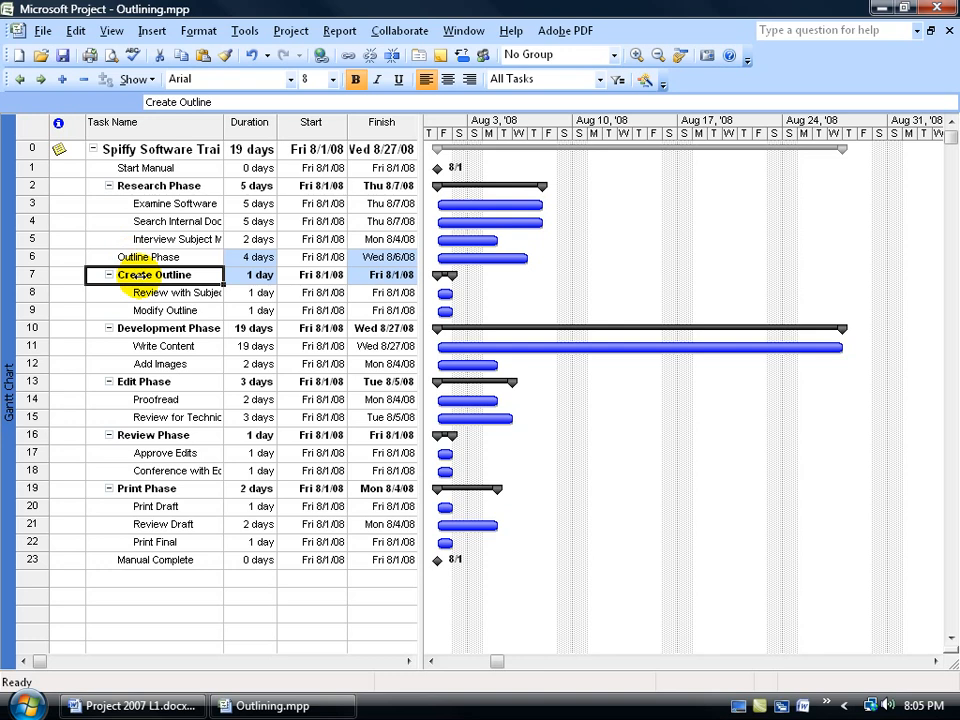
{"action": "left_click", "coordinate": [251, 56]}
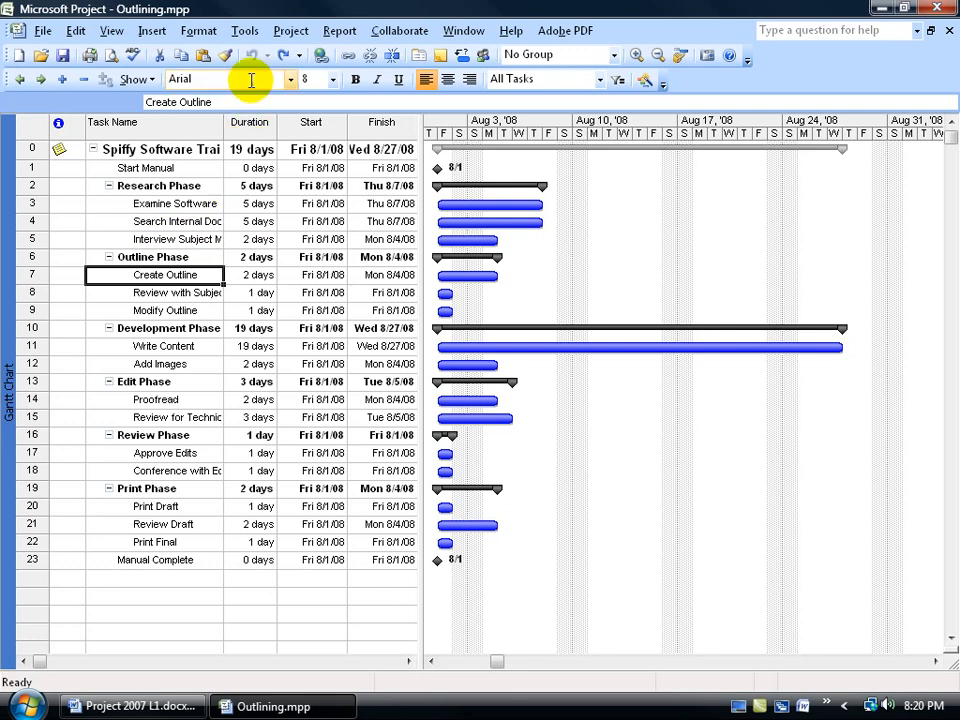
Turn on the display of outline numbers for the tasks in the project's view options.
{"action": "left_click", "coordinate": [244, 31]}
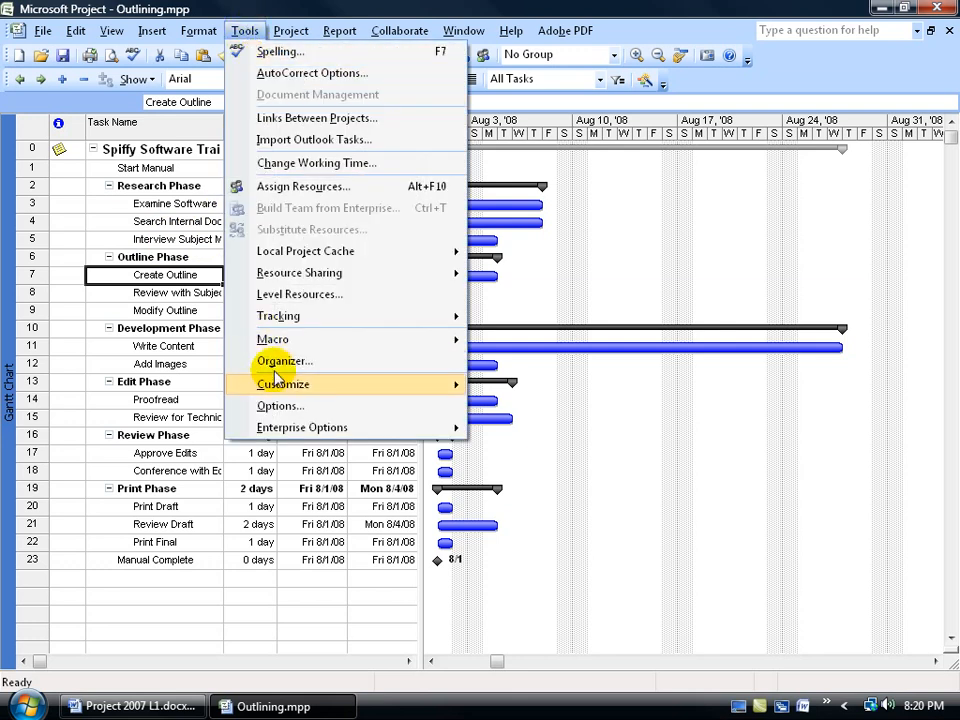
{"action": "left_click", "coordinate": [281, 406]}
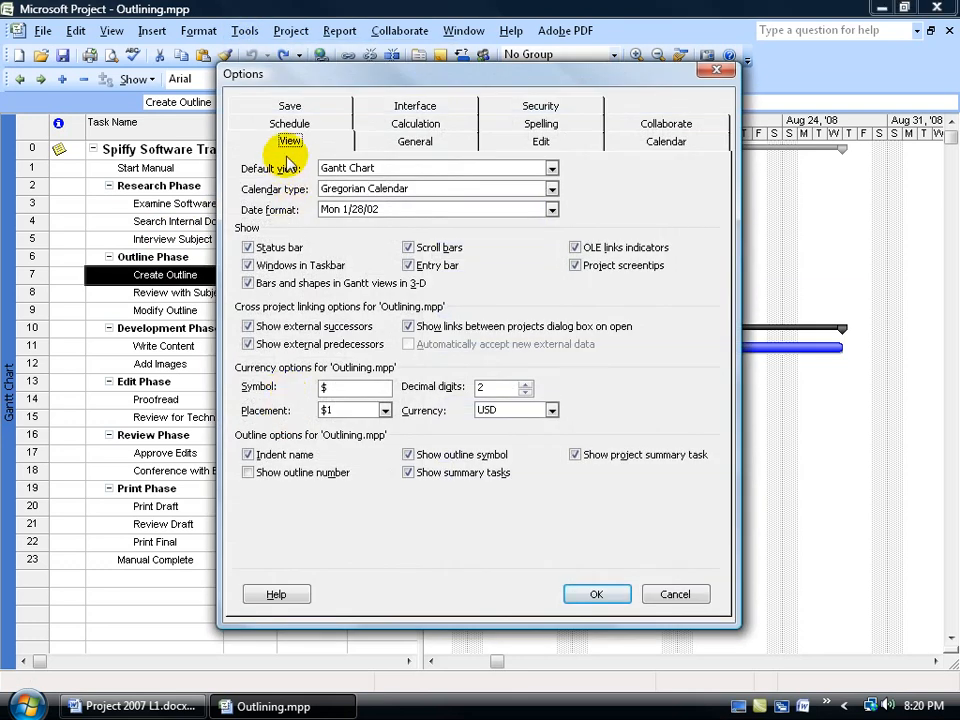
{"action": "left_click", "coordinate": [248, 472]}
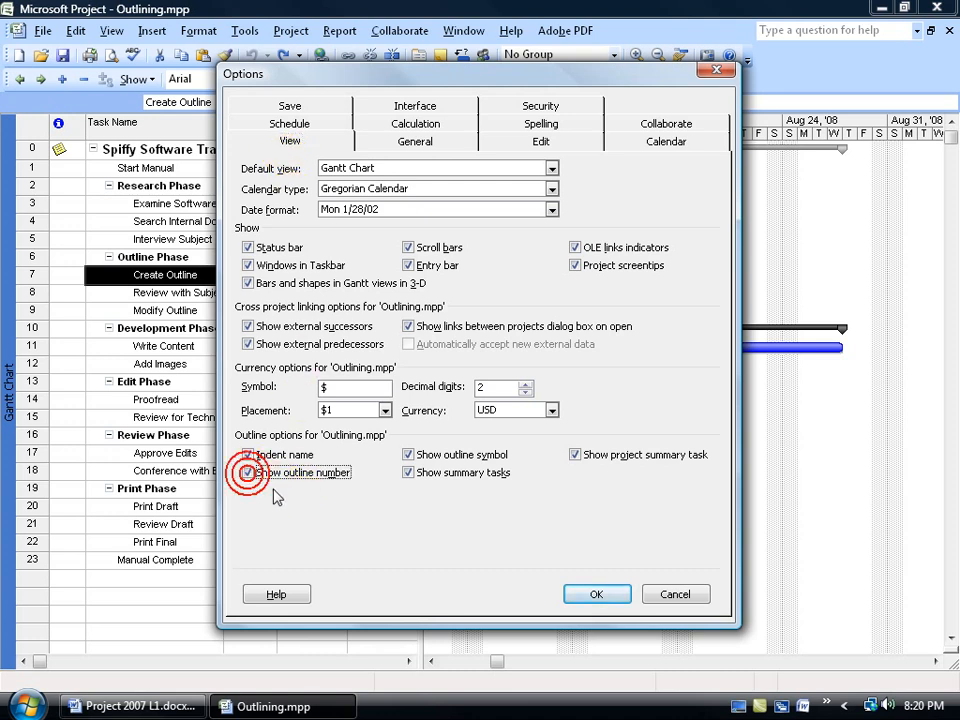
{"action": "left_click", "coordinate": [588, 593]}
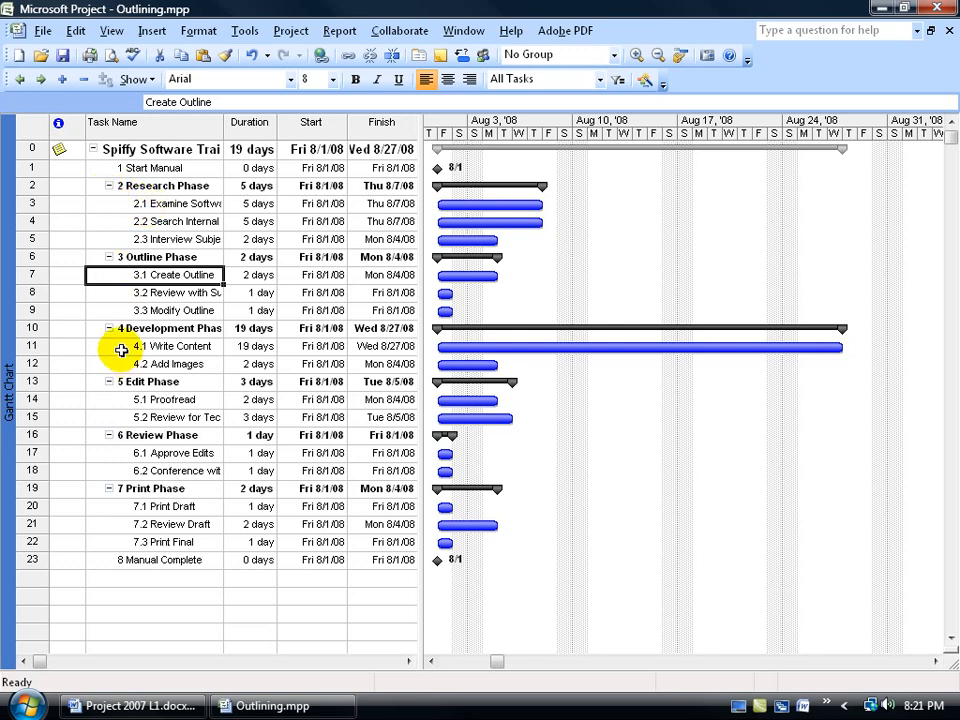
Collapse the Outline, Development and Edit phases, collapse and reopen the project summary task, and show all subtasks again.
{"action": "left_click", "coordinate": [108, 257]}
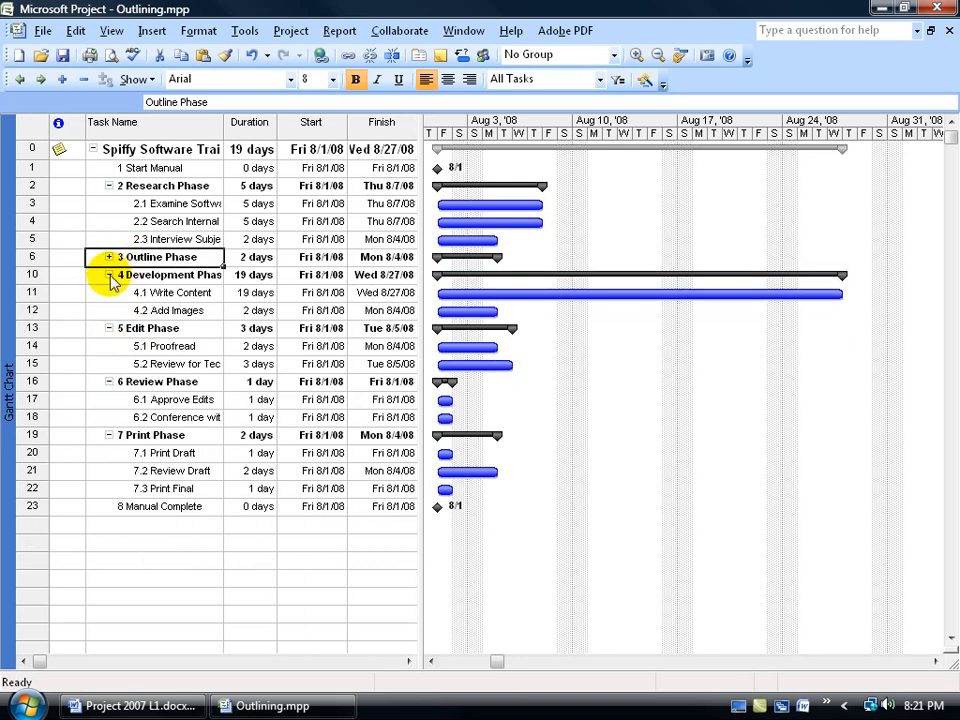
{"action": "left_click", "coordinate": [108, 274]}
{"action": "left_click", "coordinate": [108, 292]}
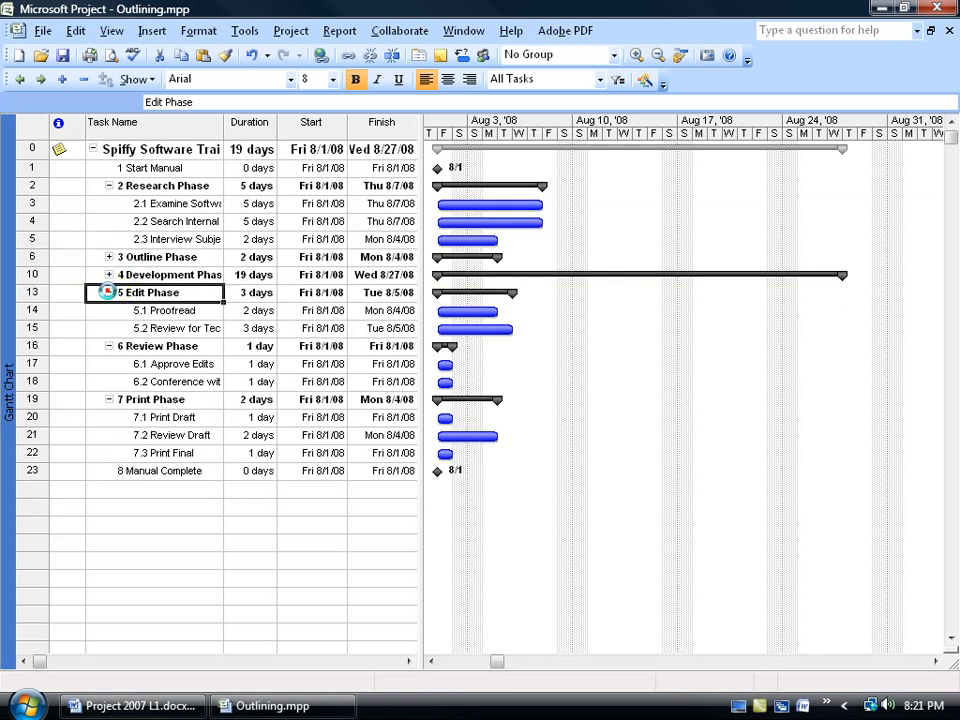
{"action": "left_click", "coordinate": [92, 149]}
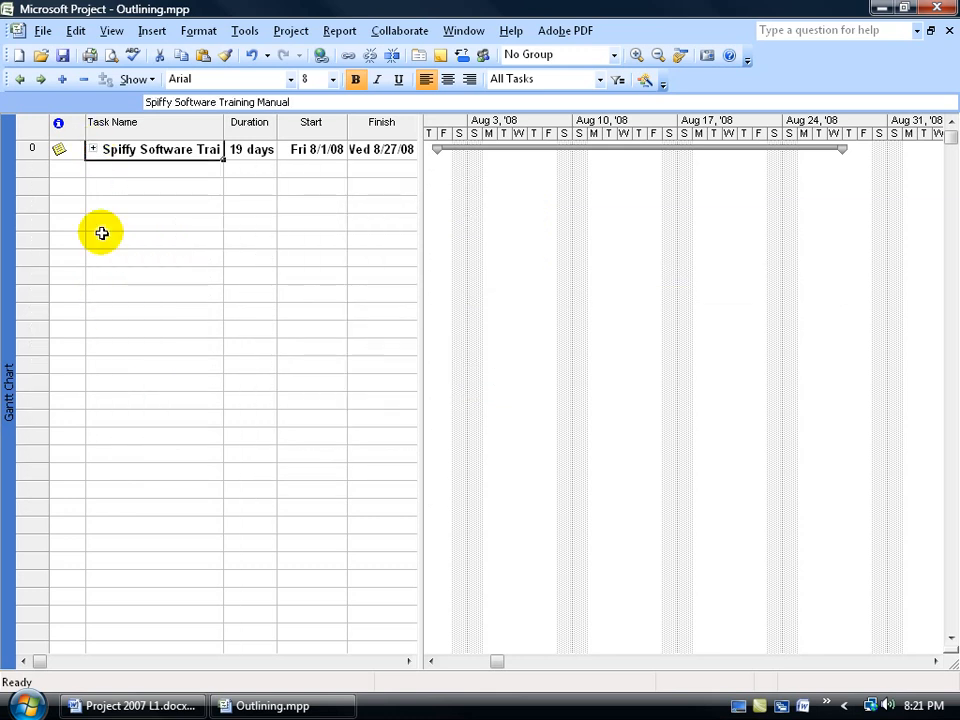
{"action": "left_click", "coordinate": [92, 149]}
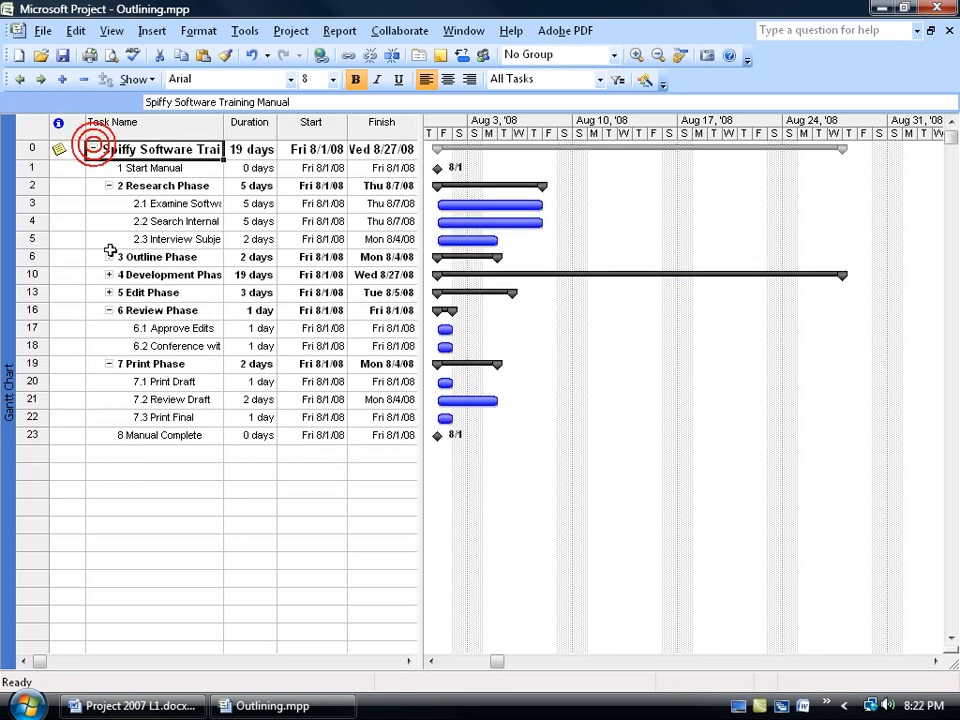
{"action": "left_click", "coordinate": [140, 79]}
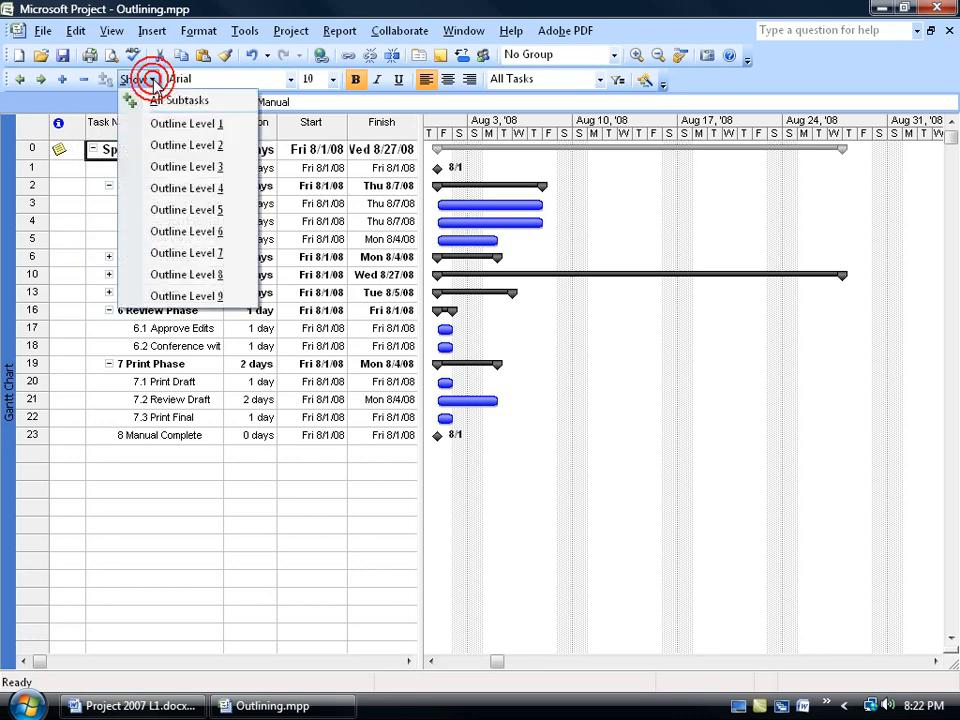
{"action": "left_click", "coordinate": [163, 99]}
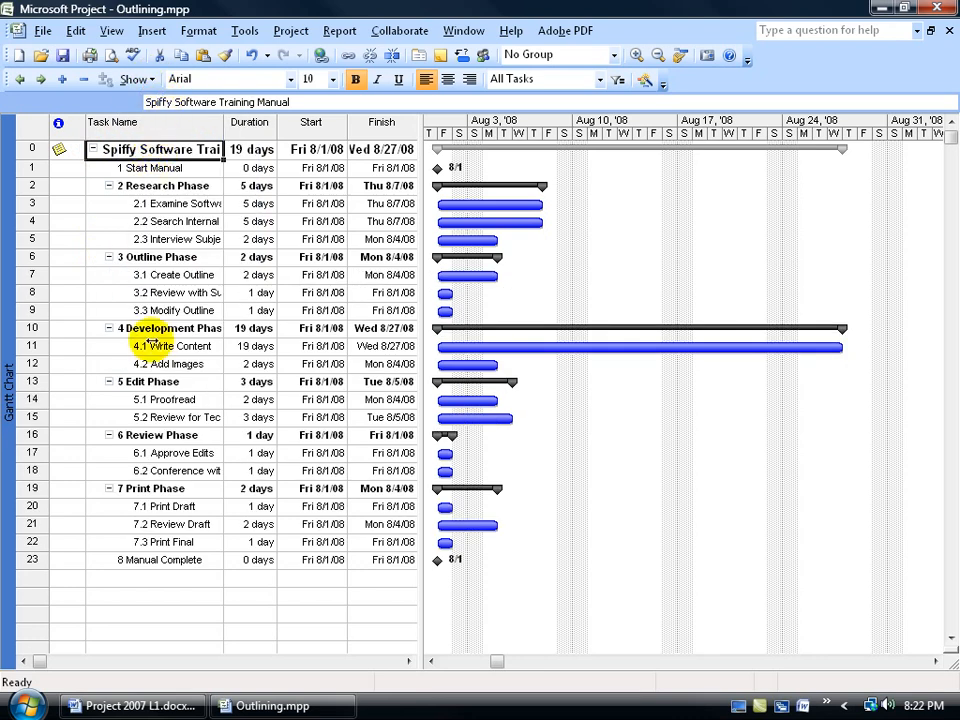
Limit the task list to Outline Level 1, and expand it to all subtasks again.
{"action": "left_click", "coordinate": [145, 79]}
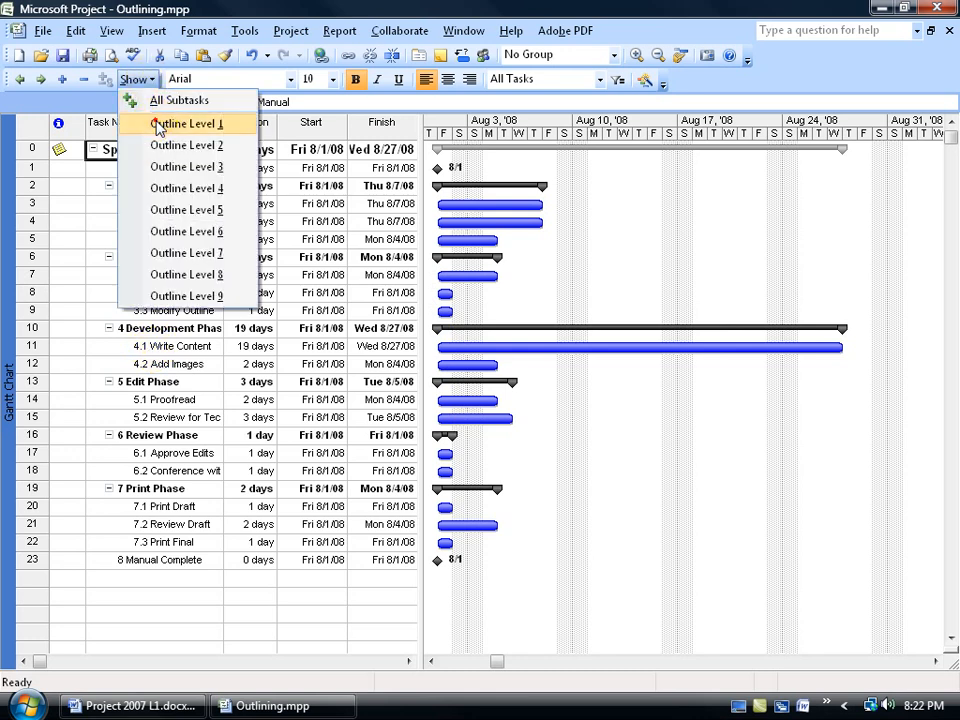
{"action": "left_click", "coordinate": [158, 124]}
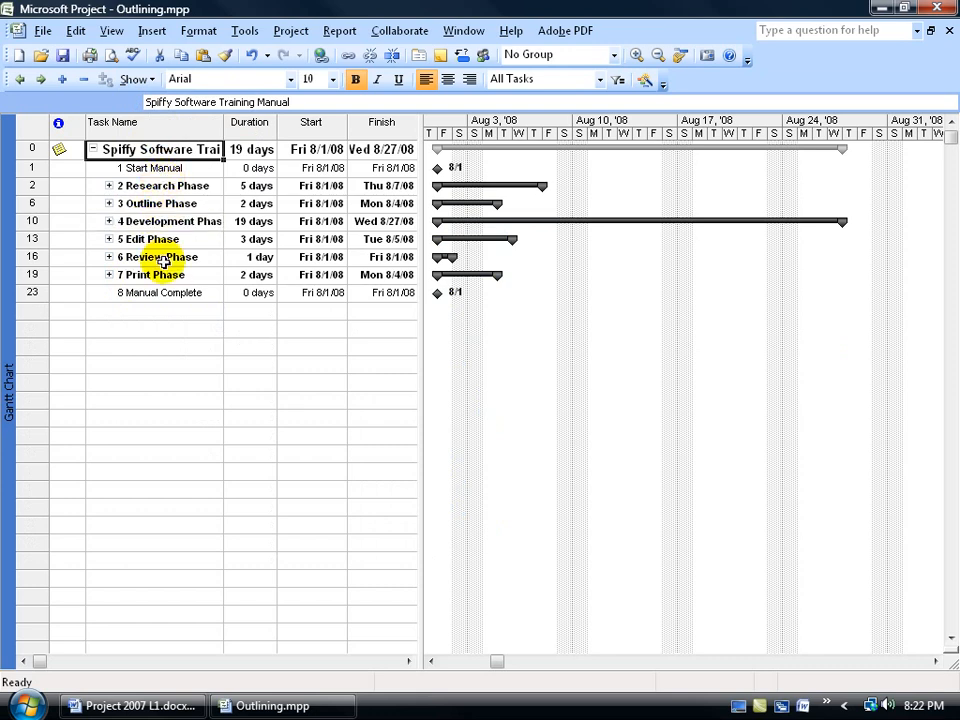
{"action": "left_click", "coordinate": [143, 79]}
{"action": "left_click", "coordinate": [156, 104]}
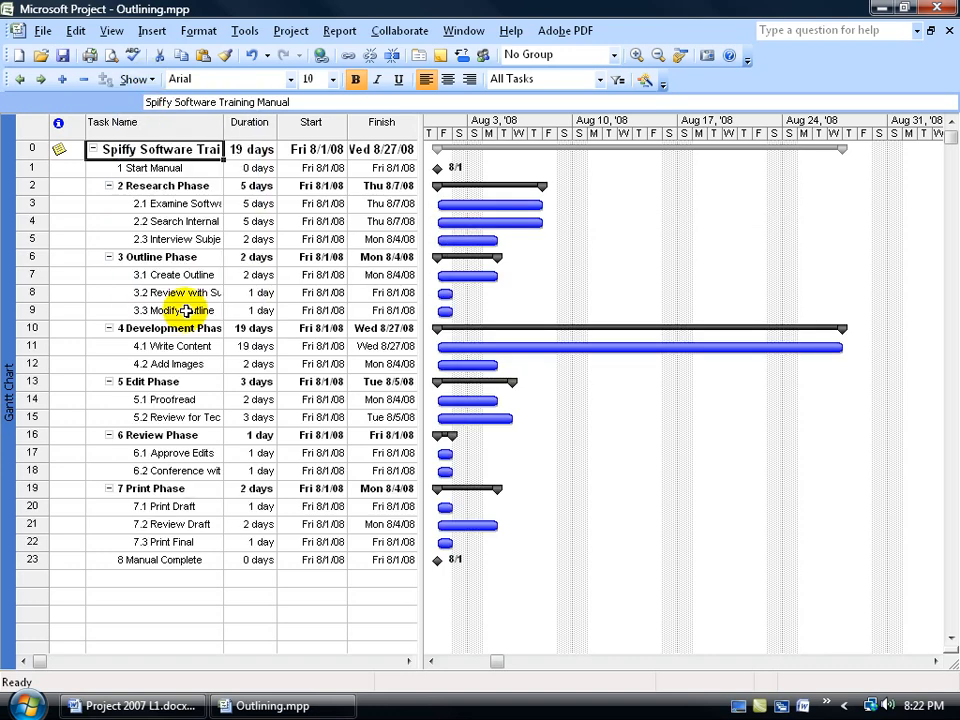